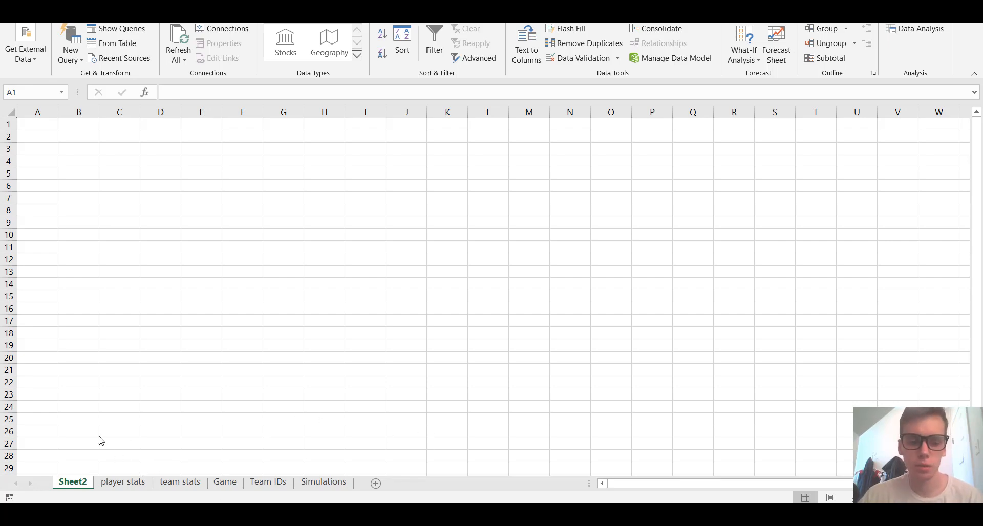
- Review the player stats sheet, covering the player and position columns and the points, rebounds and assists per minute columns
click(124, 483)
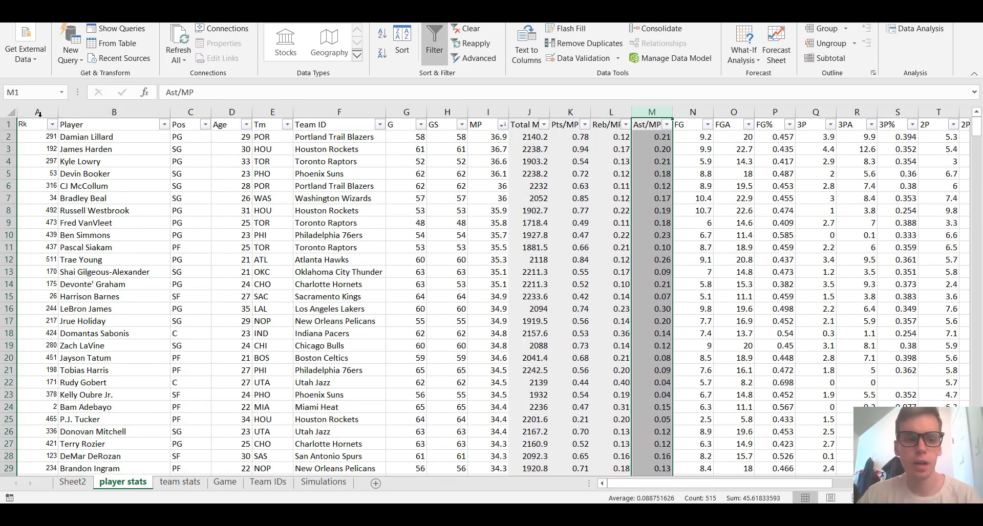
click(11, 112)
click(321, 163)
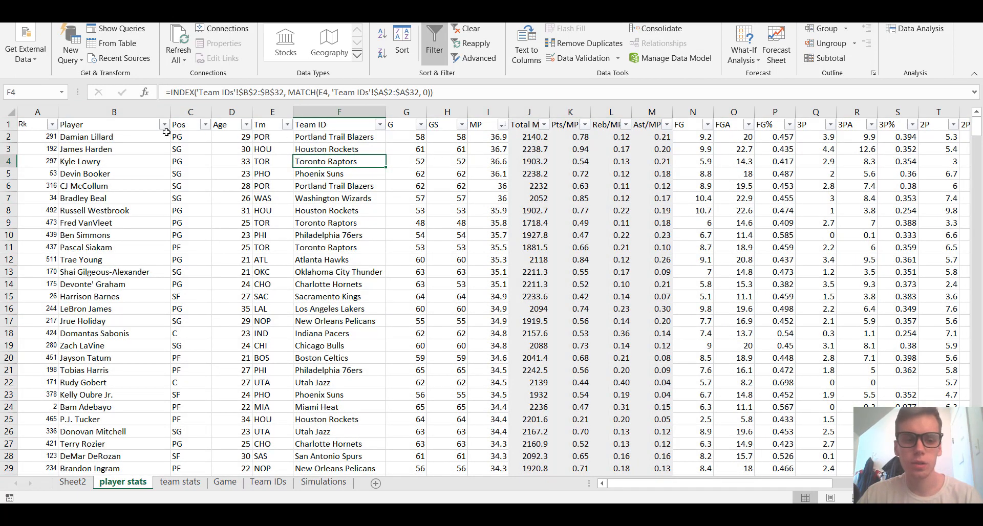
click(153, 112)
click(191, 111)
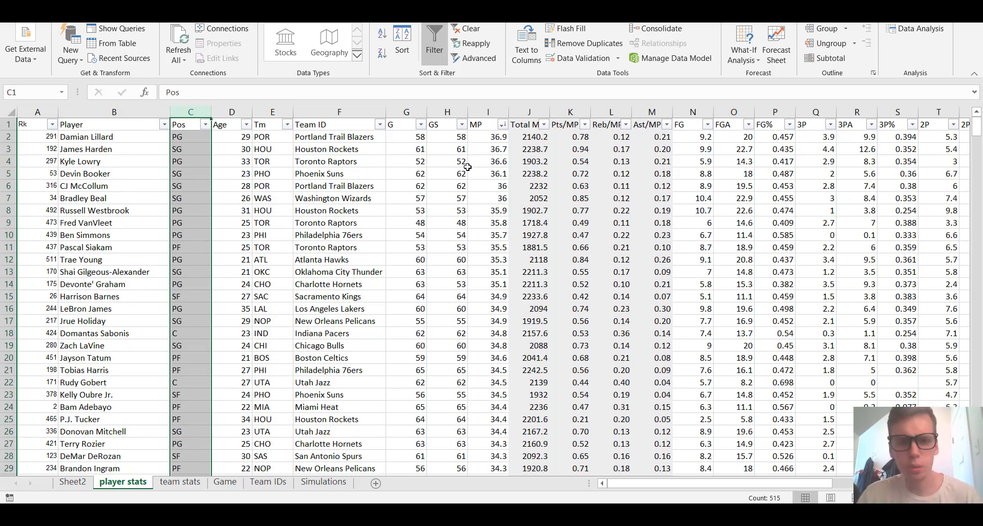
drag(724, 114, 2, 231)
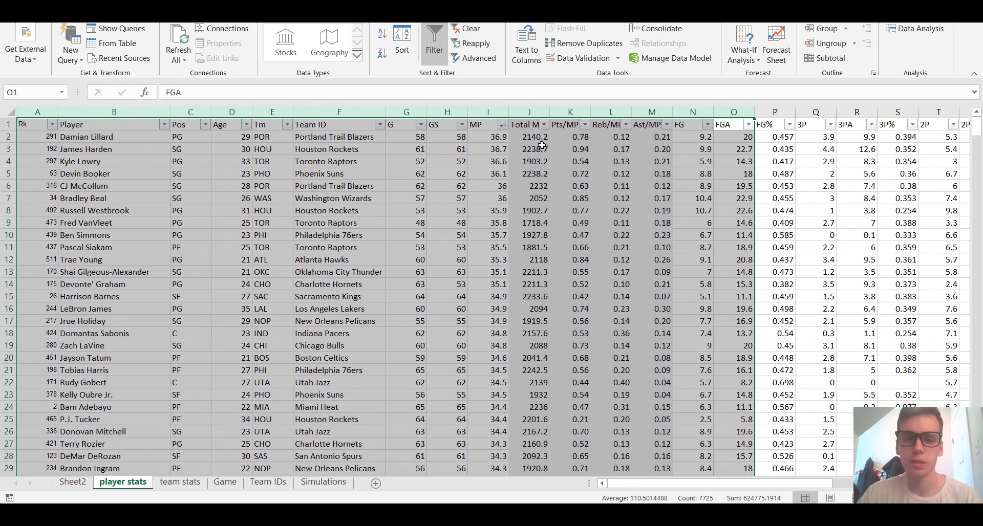
click(570, 113)
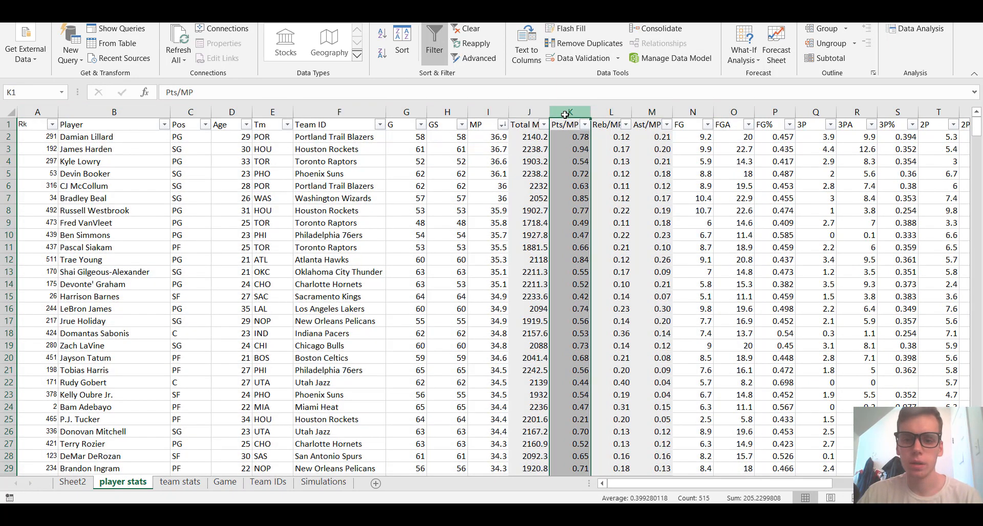
click(613, 112)
click(652, 112)
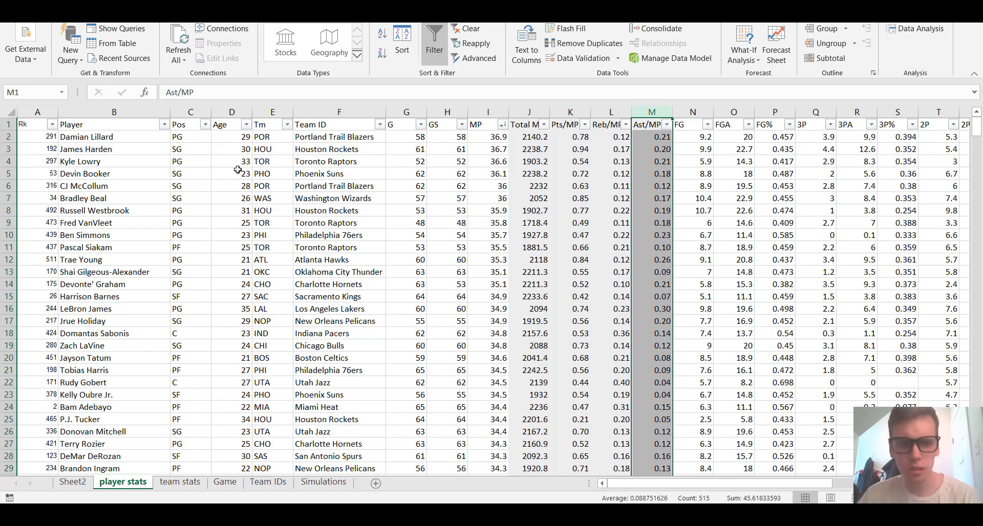
- Compare how teams are identified on the player stats, team stats and Team IDs sheets
click(330, 139)
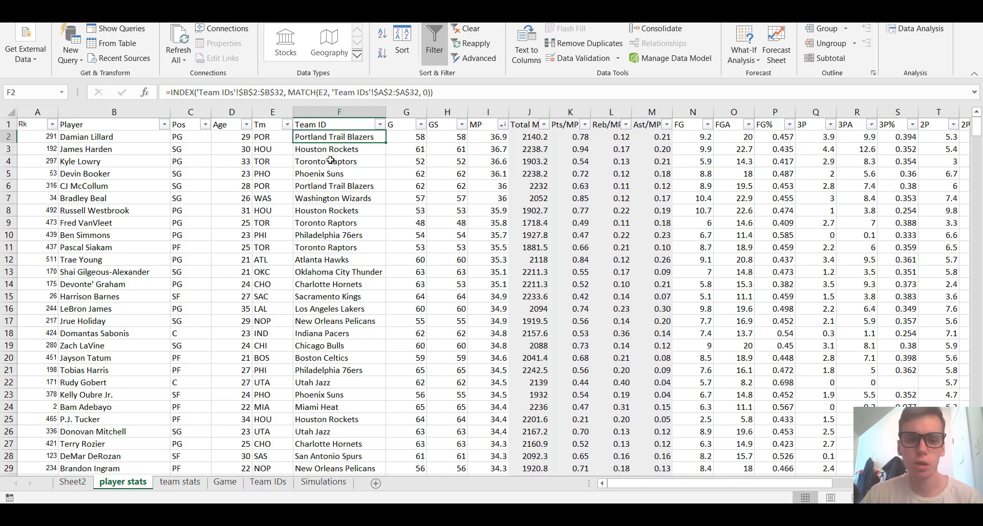
click(339, 151)
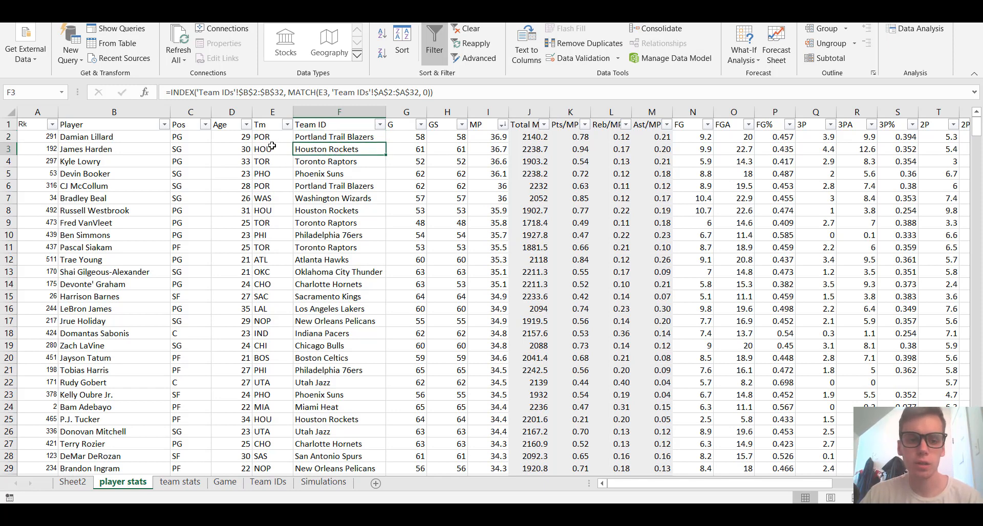
click(267, 113)
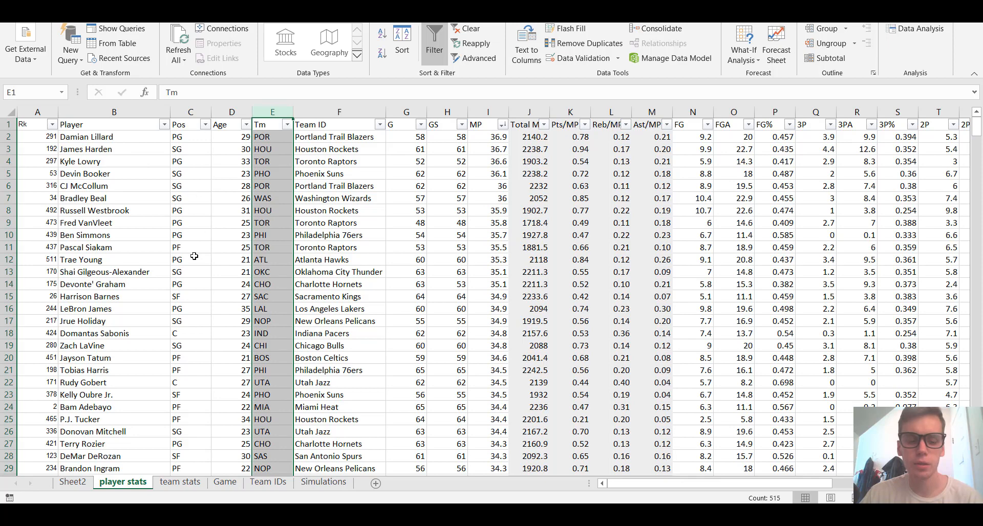
click(180, 482)
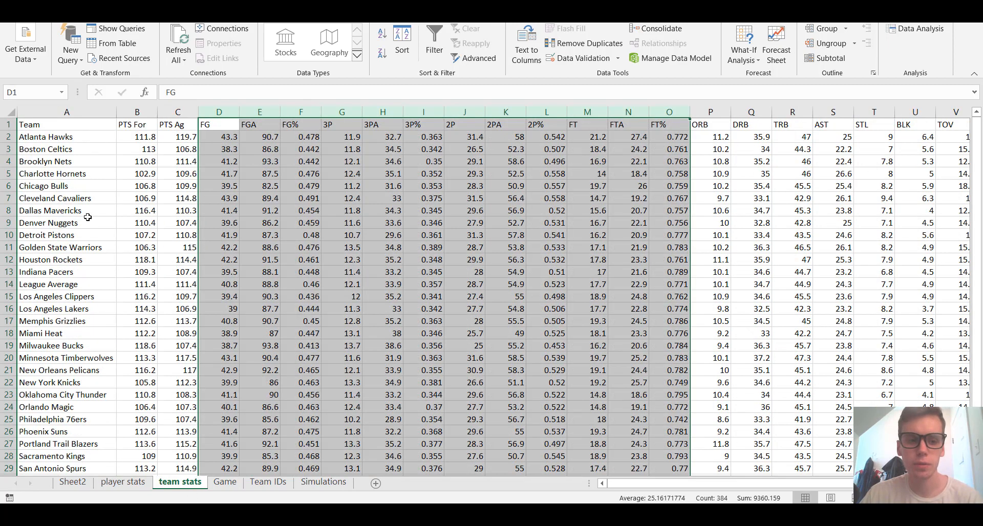
click(87, 112)
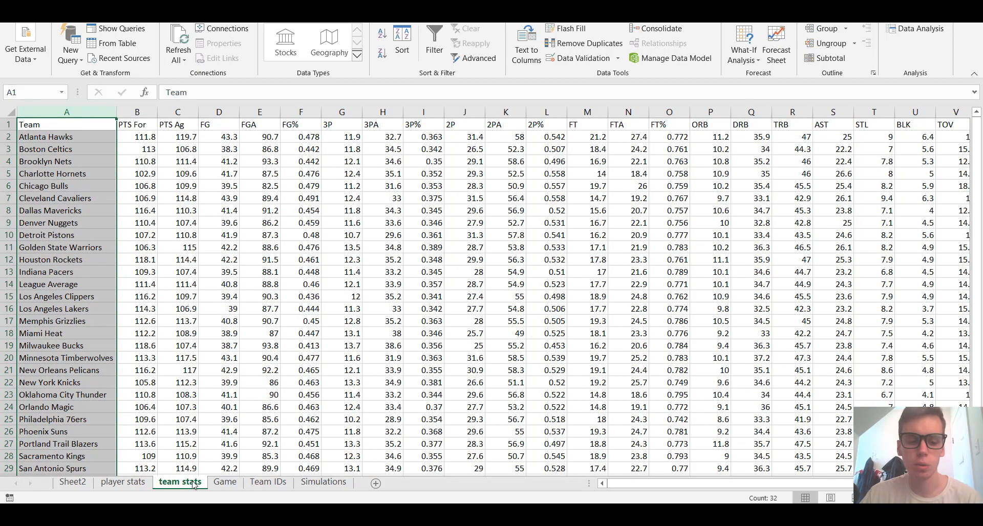
click(271, 483)
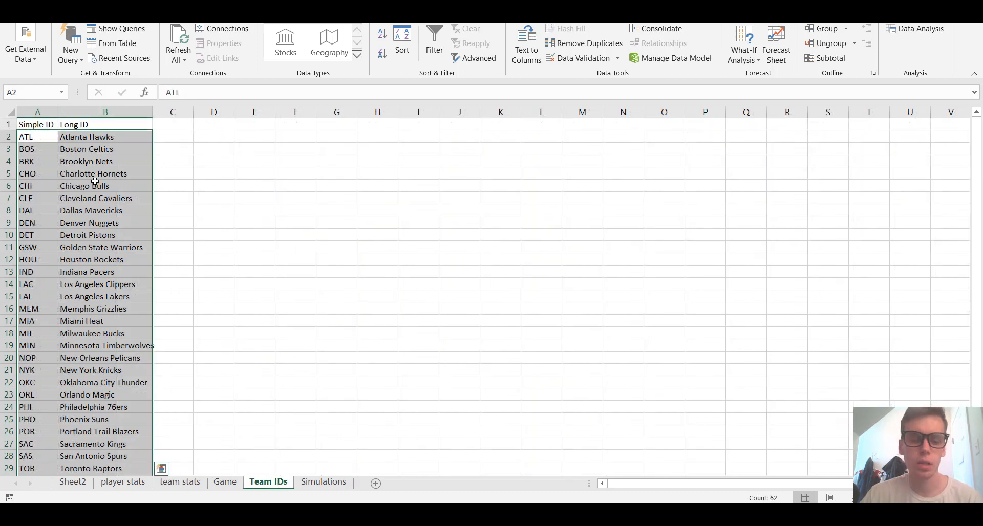
click(47, 138)
click(69, 136)
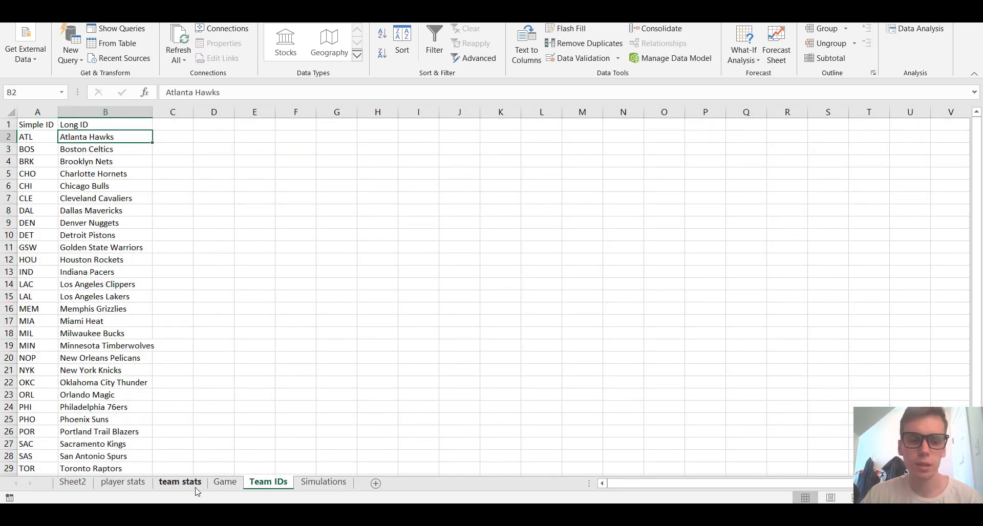
- Inspect the INDEX/MATCH formula in cell F2 of the player stats sheet's Team ID column, leaving it as it is
click(180, 483)
click(146, 484)
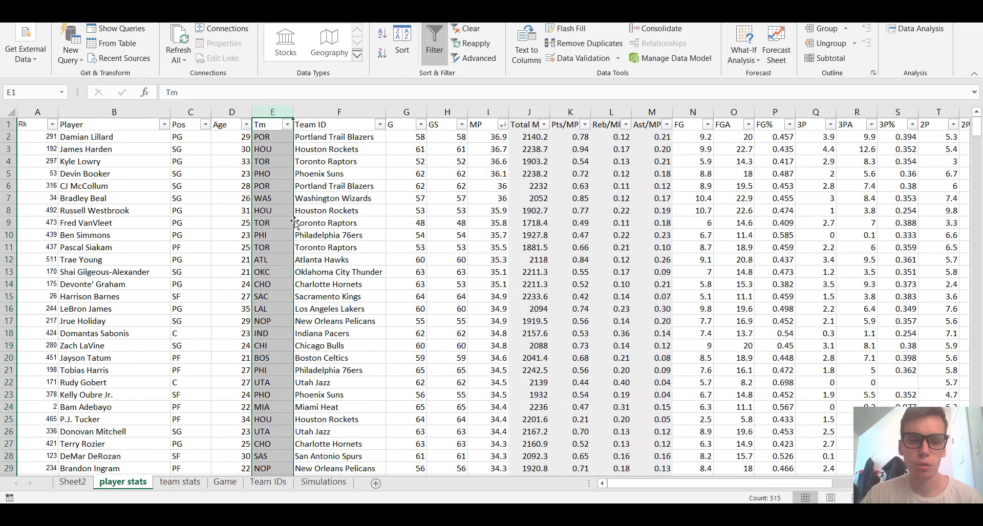
click(349, 138)
click(329, 118)
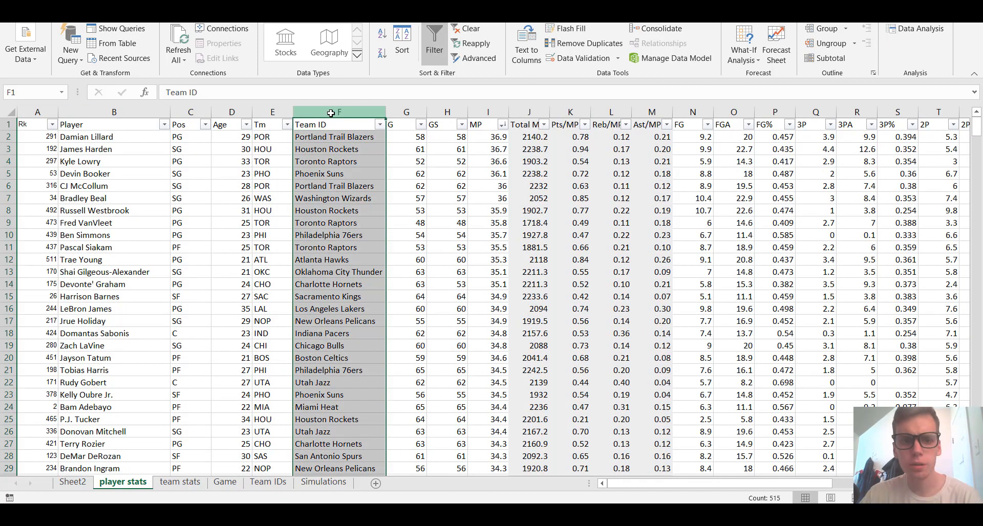
click(341, 134)
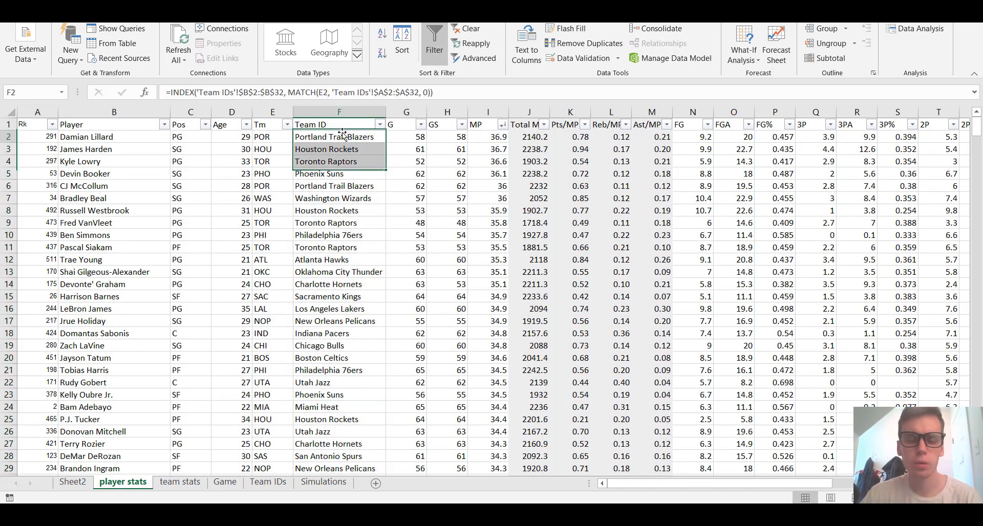
click(287, 93)
click(284, 94)
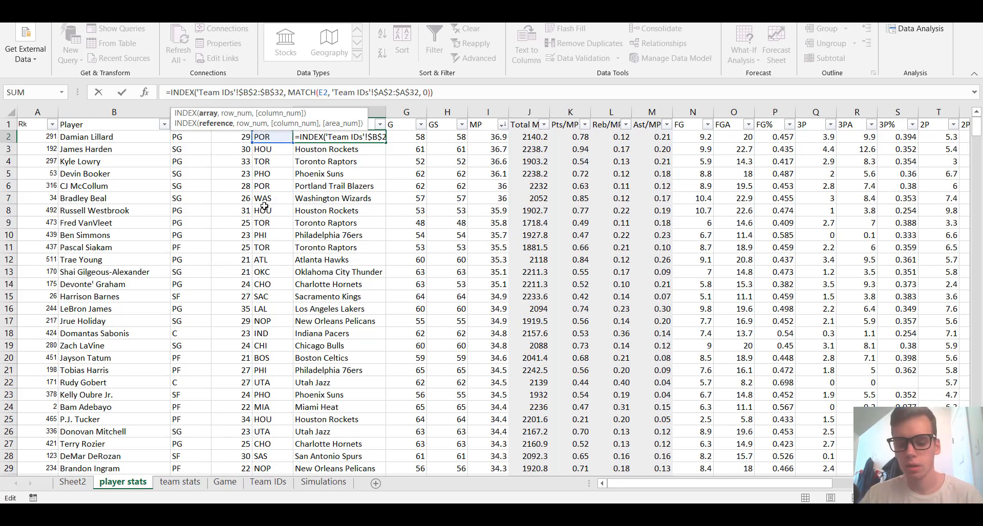
key(Return)
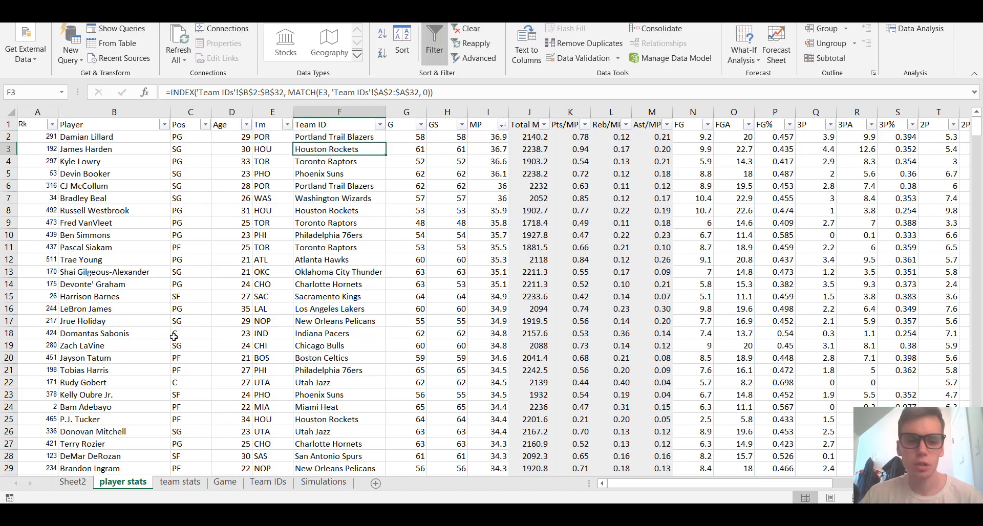
- Check the Simple ID and Long ID lookup columns on the Team IDs sheet against the formula in player stats cell F2
click(264, 482)
click(42, 126)
key(ctrl+a)
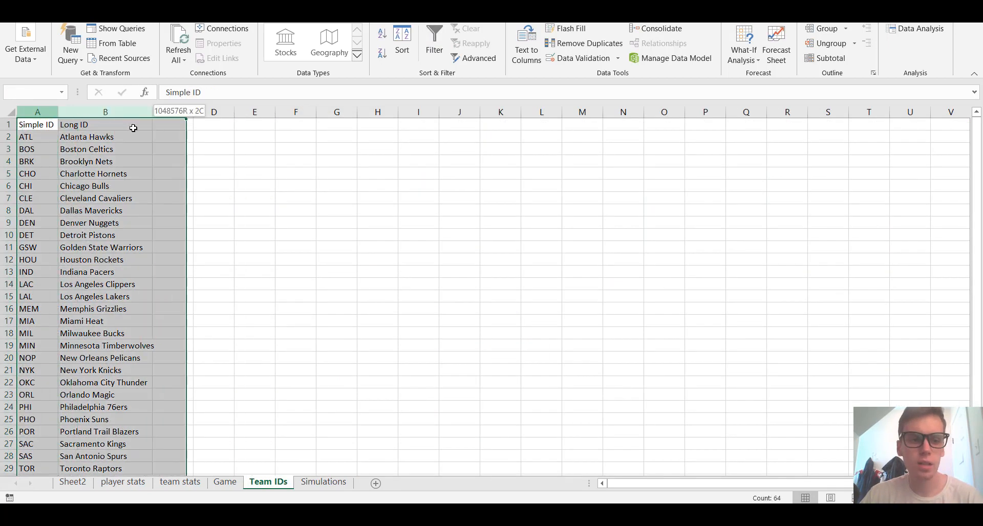
click(123, 482)
click(342, 138)
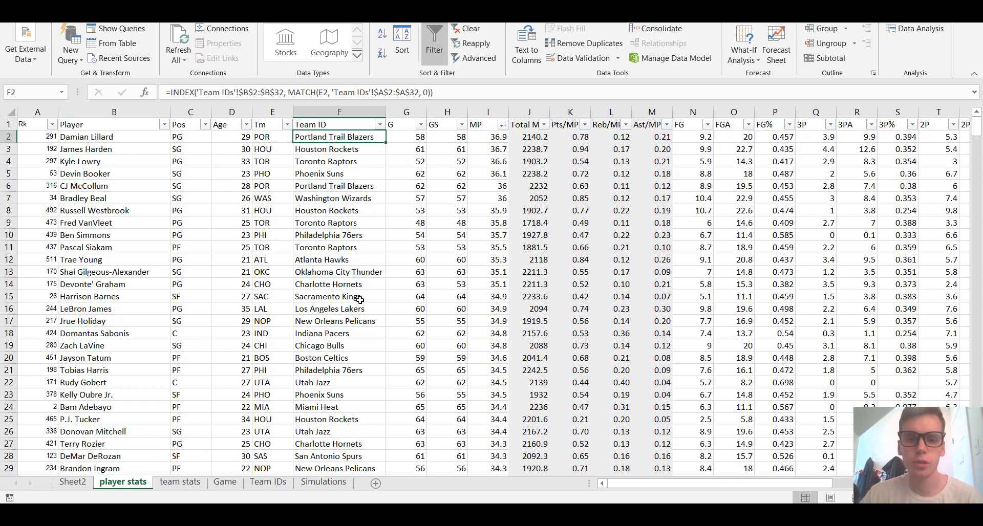
- Examine the Game sheet's Home and Away team blocks, player projections and roster tables
click(223, 483)
scroll(244, 439, down, 2)
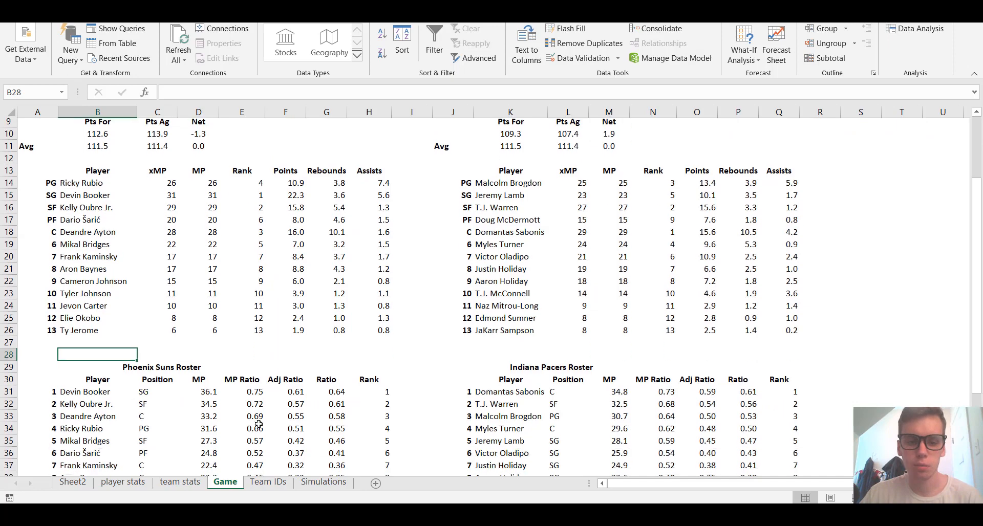
scroll(310, 373, up, 2)
scroll(312, 373, up, 1)
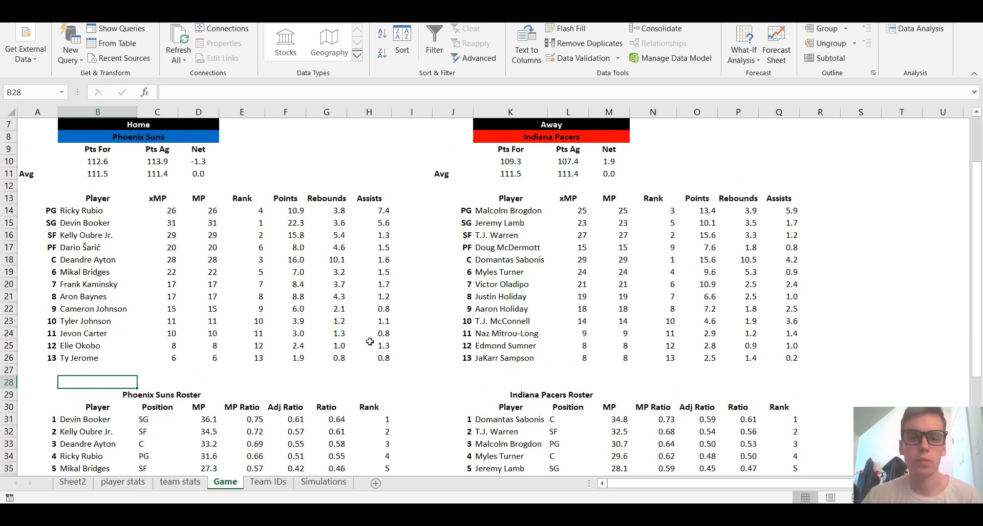
scroll(370, 341, down, 1)
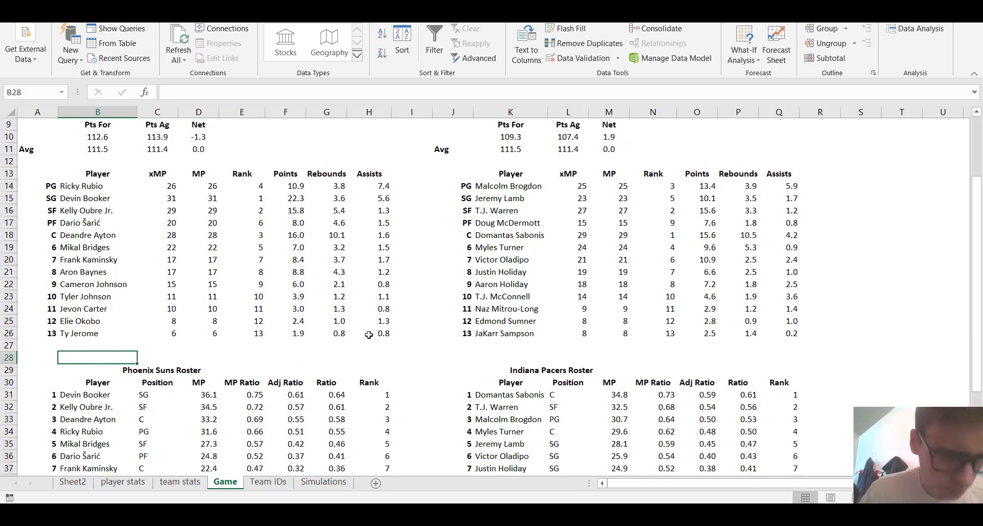
scroll(359, 328, up, 2)
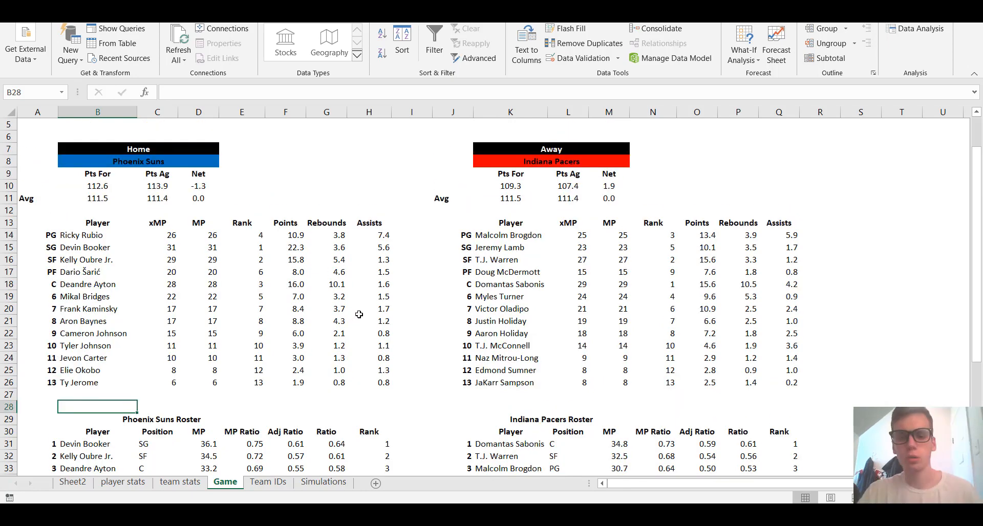
scroll(319, 261, down, 1)
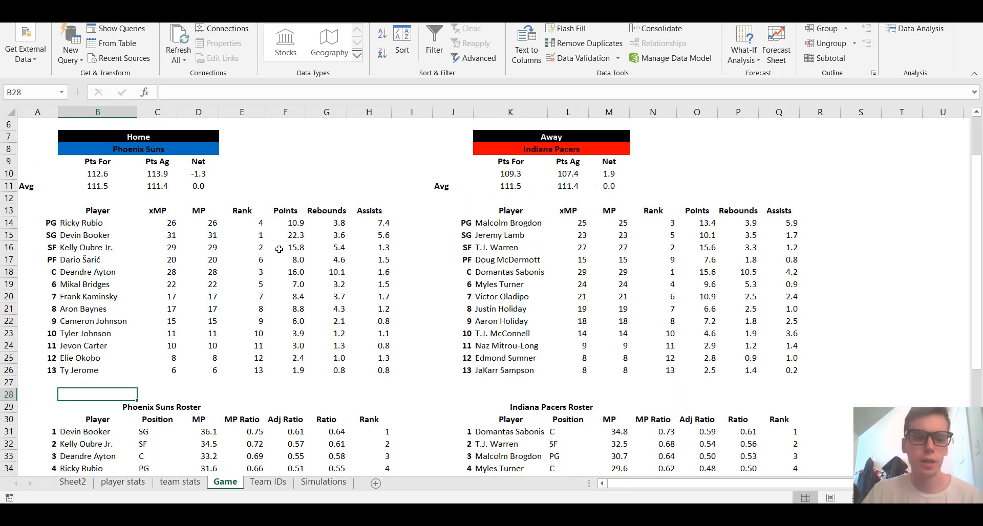
click(195, 149)
click(198, 137)
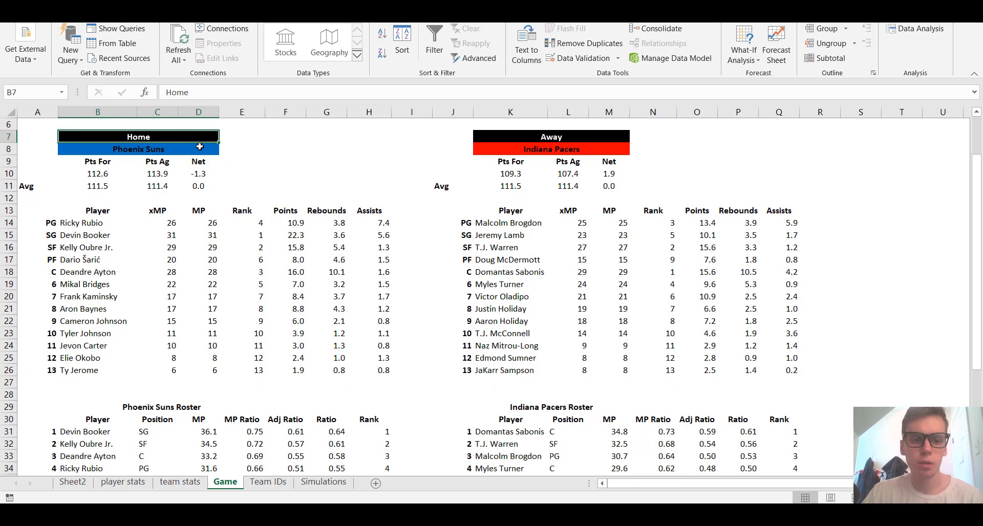
- Add list data validation to empty cell H8 on the Game sheet, using the home players in =$B$14:$B$26 as source
click(353, 149)
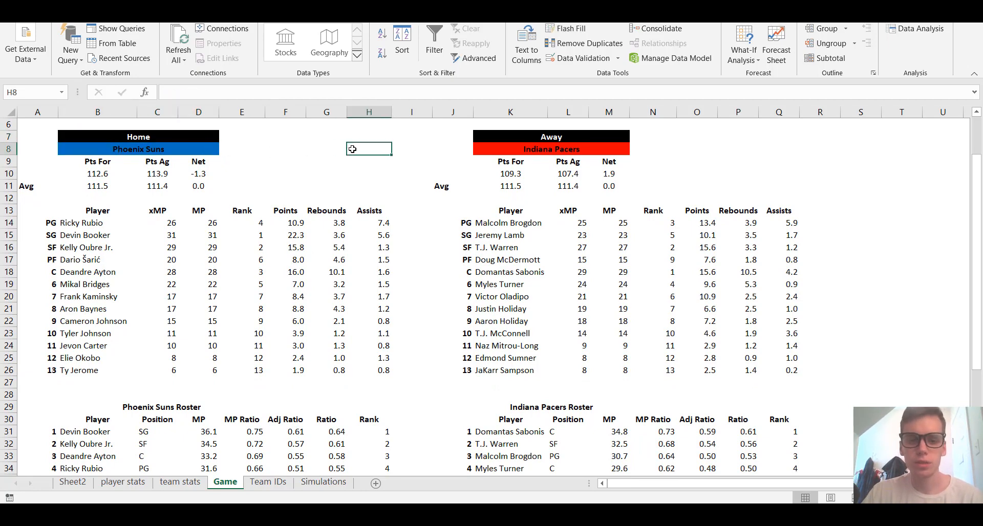
click(617, 61)
click(574, 73)
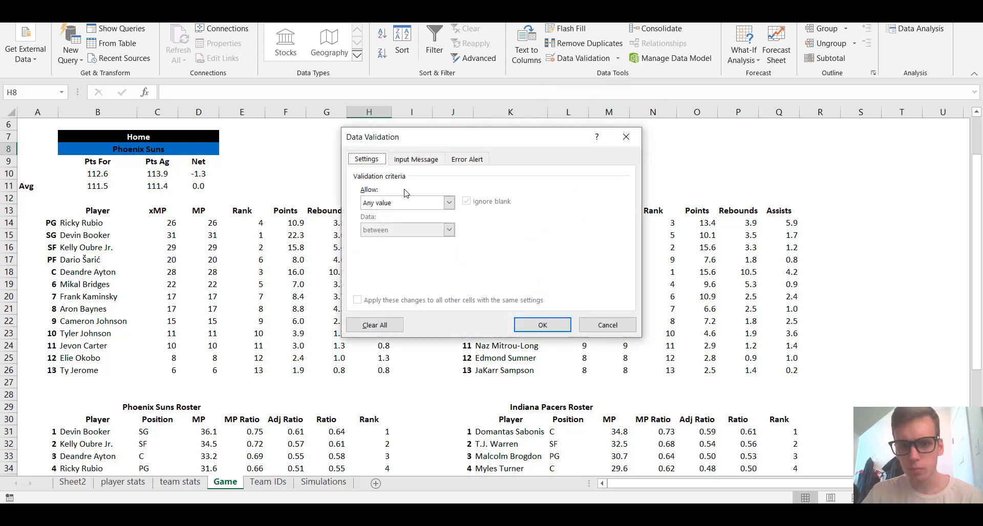
click(425, 203)
click(431, 242)
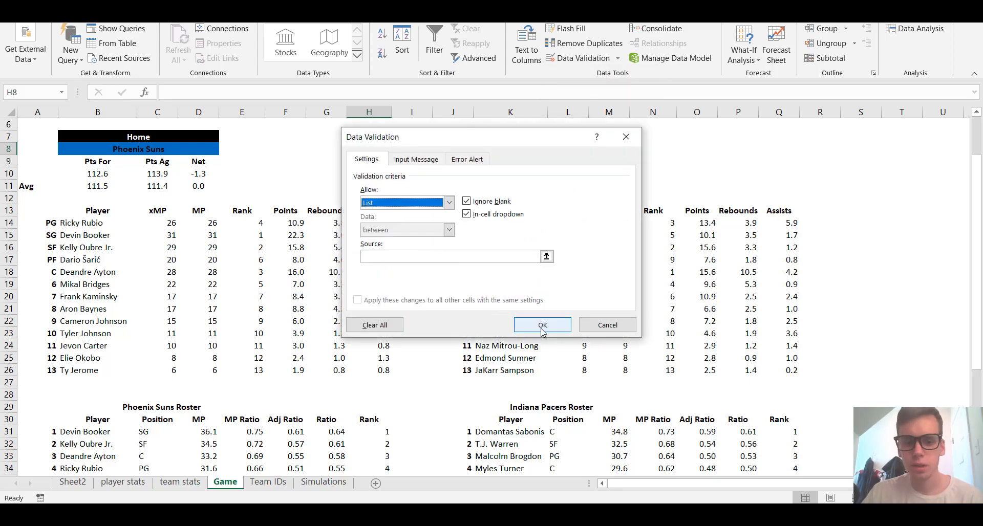
click(546, 256)
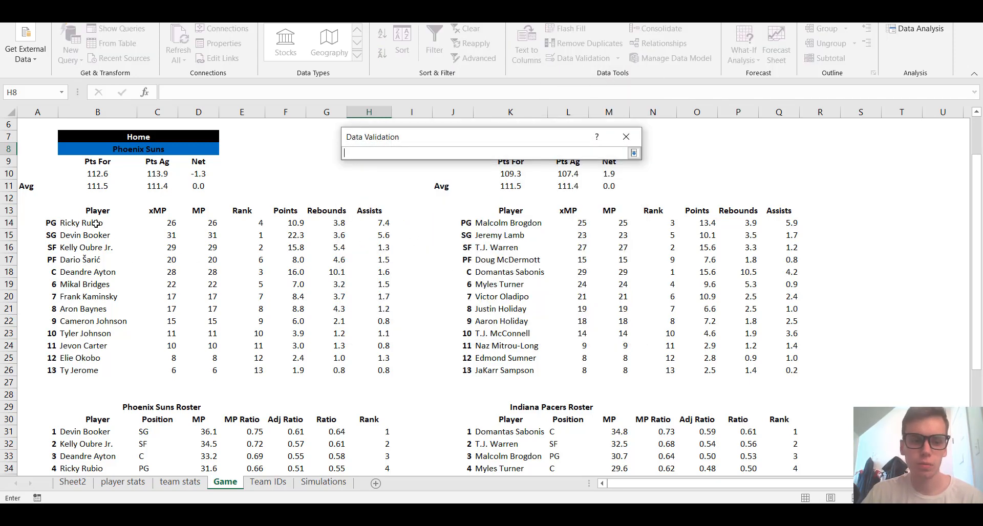
drag(96, 224, 82, 371)
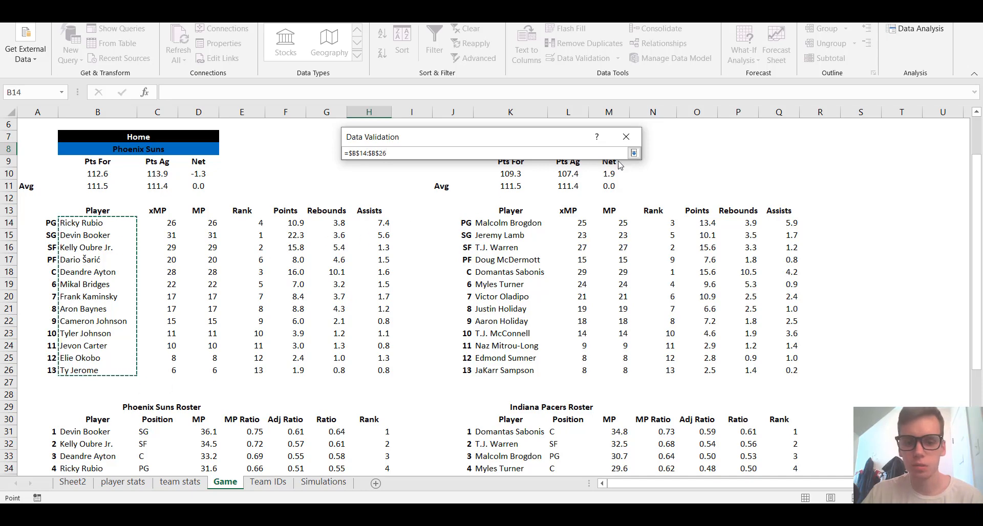
click(634, 153)
click(541, 323)
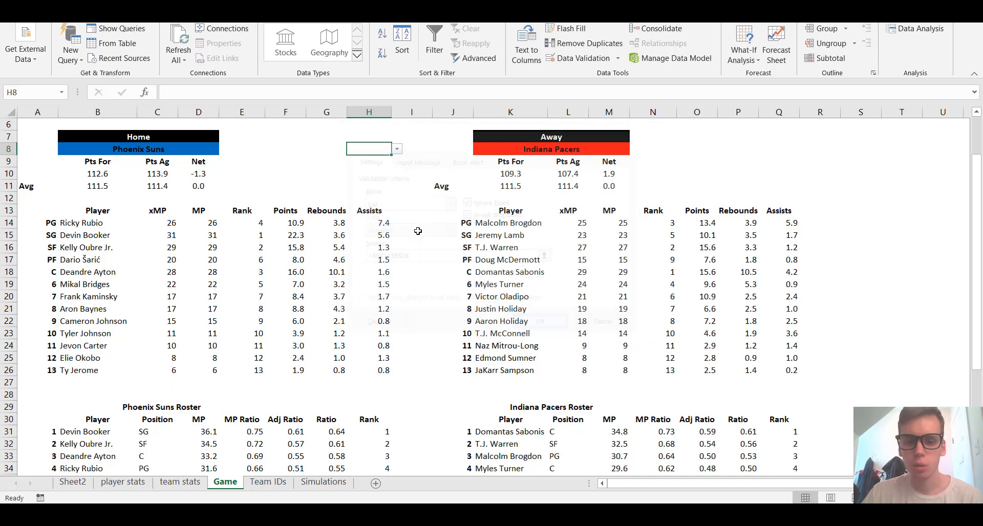
- Look through the player choices in cell H8's dropdown and close it without selecting one
click(397, 148)
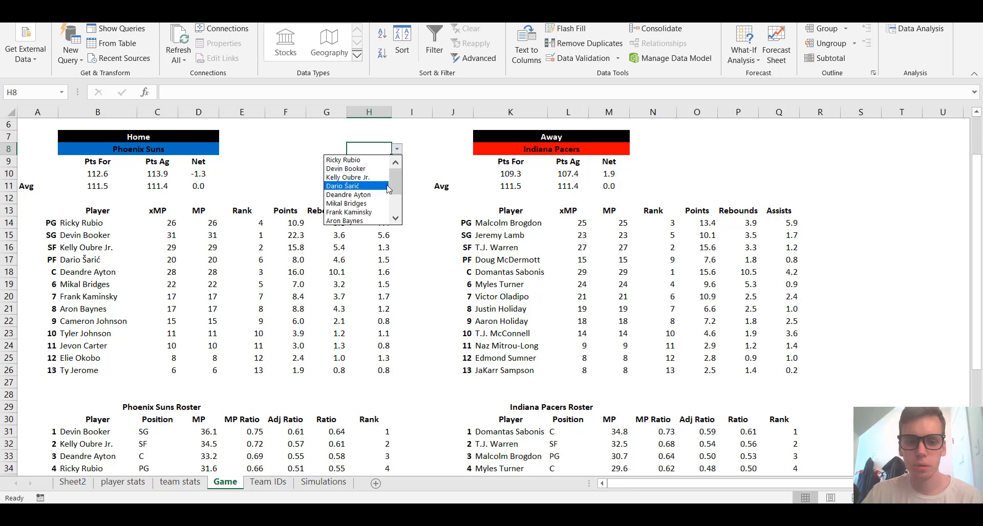
mouse_move(396, 185)
mouse_down()
mouse_move(398, 249)
mouse_move(398, 175)
mouse_up()
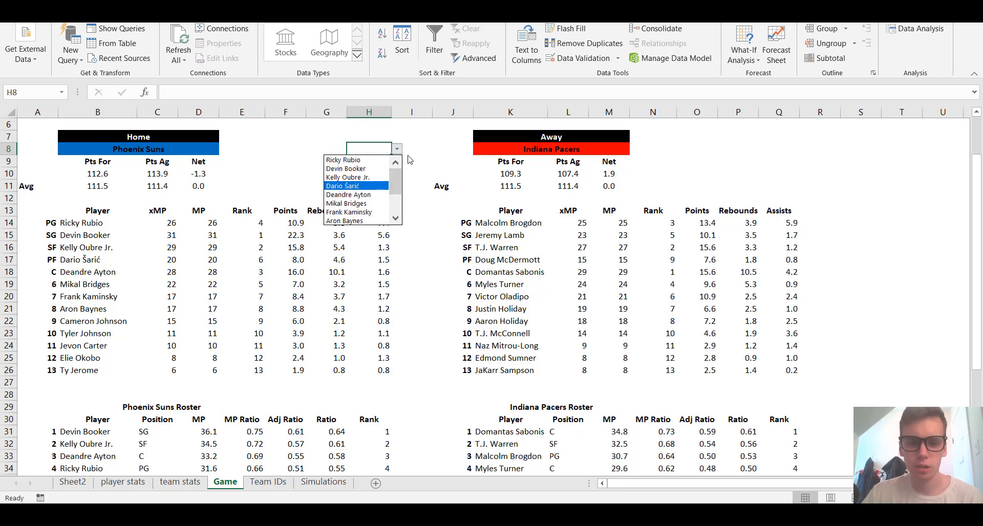
click(411, 152)
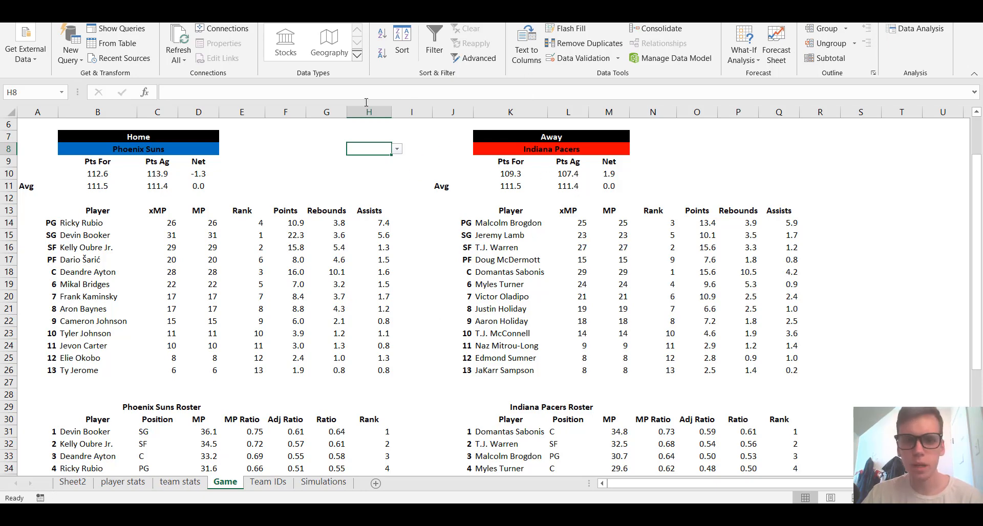
- Look through the team choices in the Home team dropdown in cell B8 and close it without selecting one
click(198, 147)
click(225, 150)
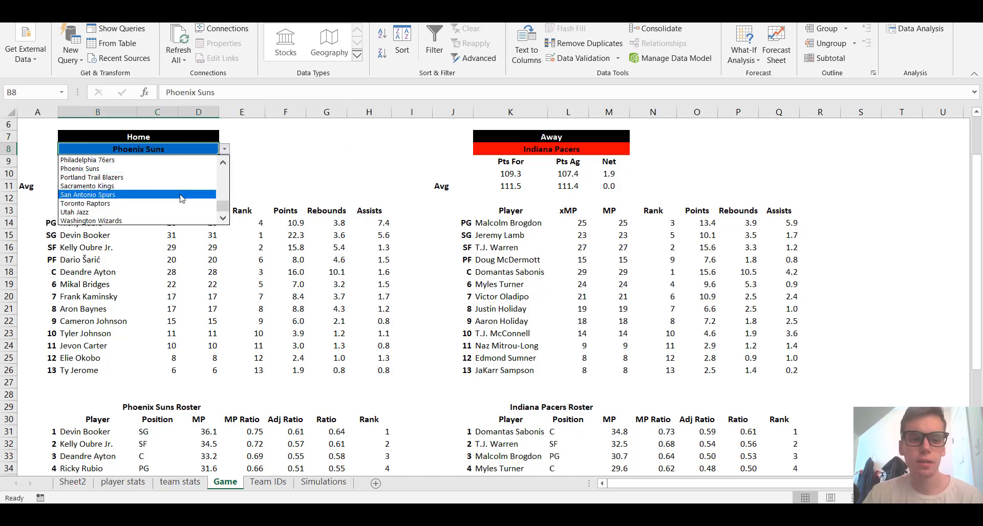
click(353, 162)
click(403, 160)
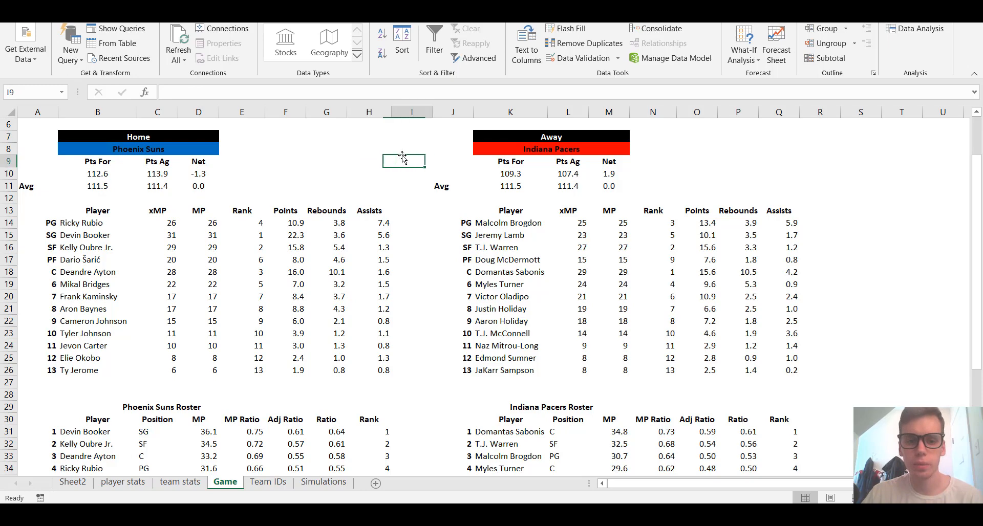
- Try out cell H8's player dropdown by choosing Kelly Oubre Jr. and switching the selection to Dario Šarić
click(389, 150)
click(396, 151)
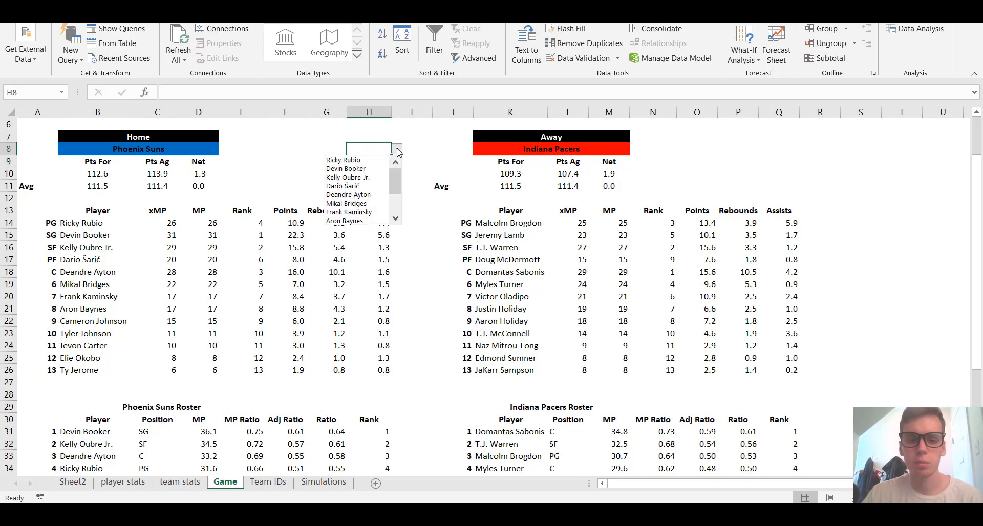
click(366, 177)
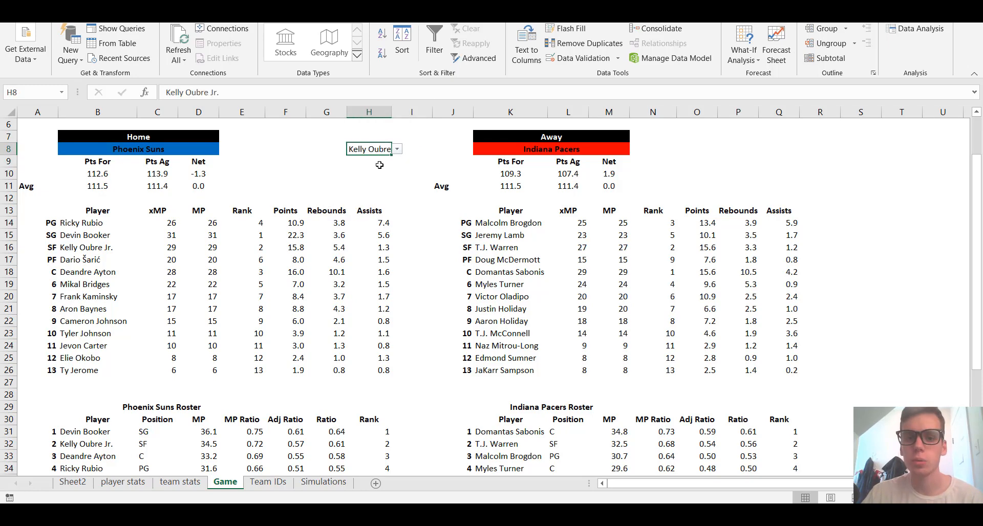
click(396, 149)
click(375, 169)
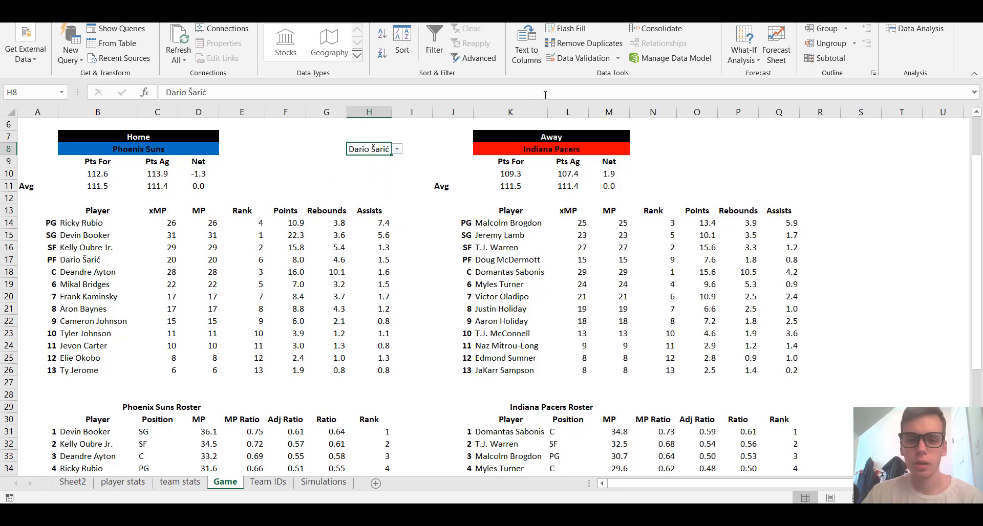
- Clear all data validation from cell H8 and delete the player name it contains
click(618, 58)
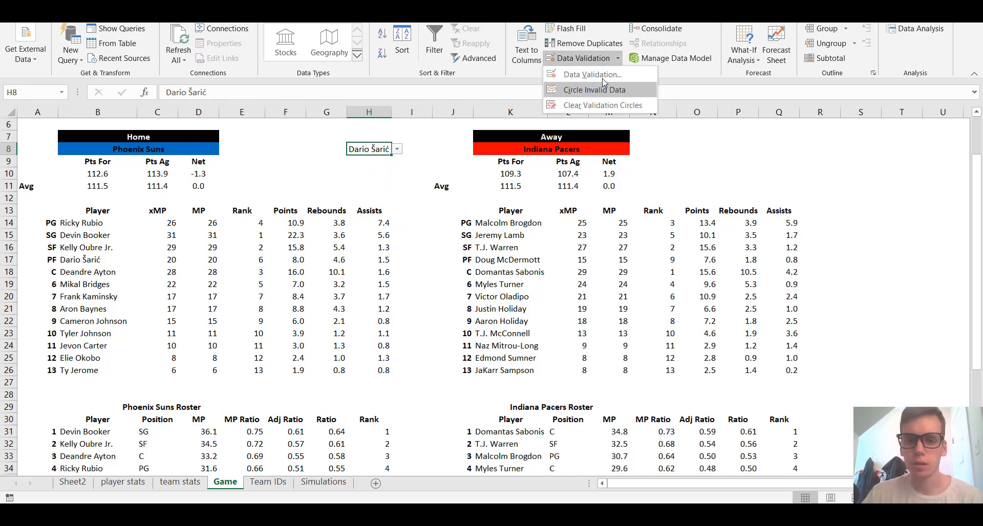
click(594, 75)
click(389, 325)
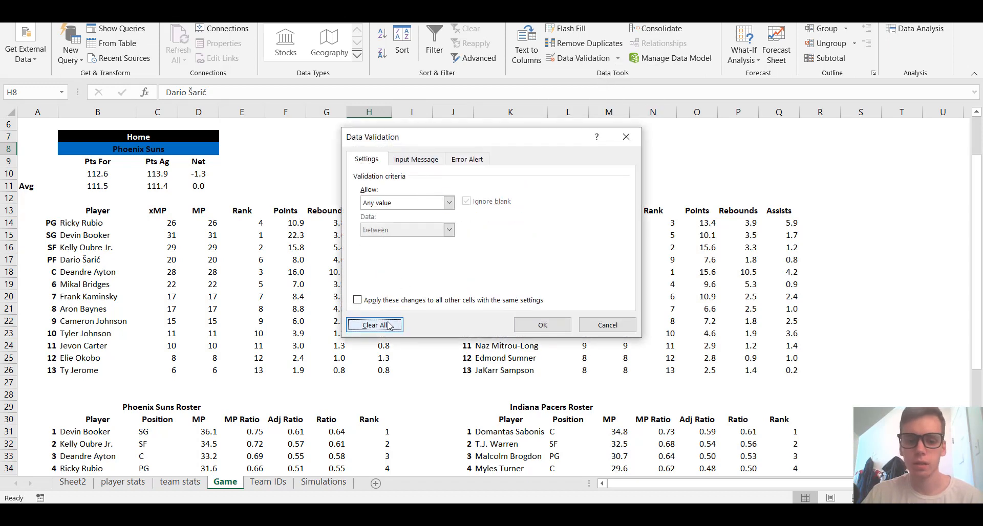
click(544, 326)
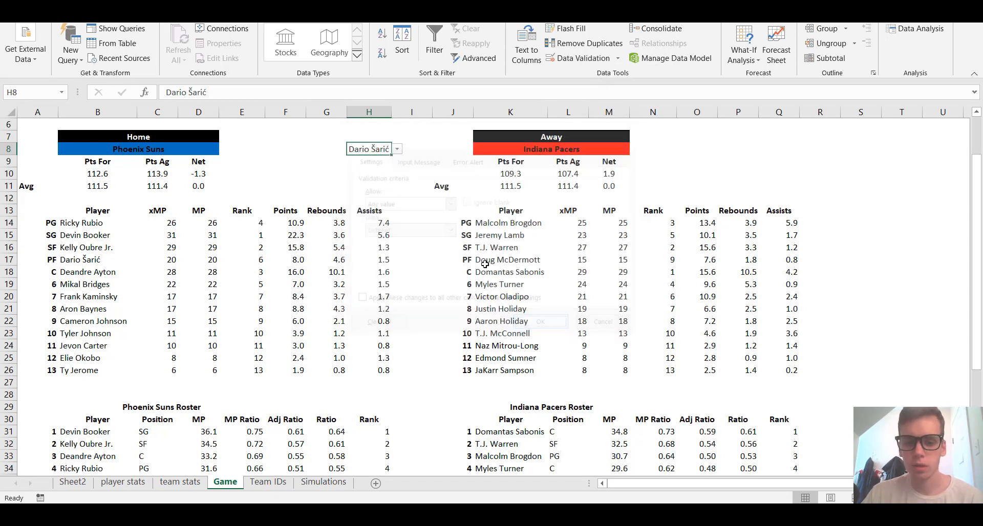
key(Delete)
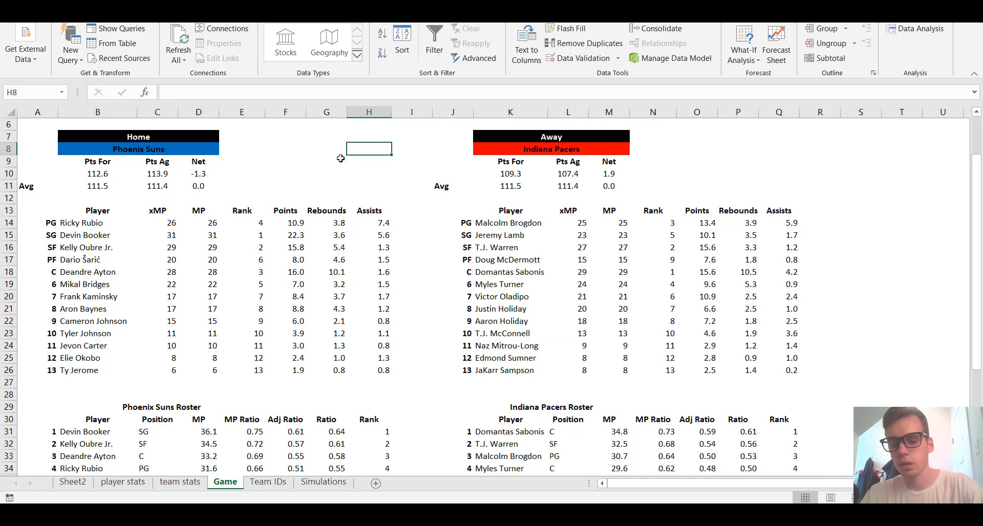
- Change the Home team in cell B8 to Sacramento Kings using its dropdown list
click(208, 150)
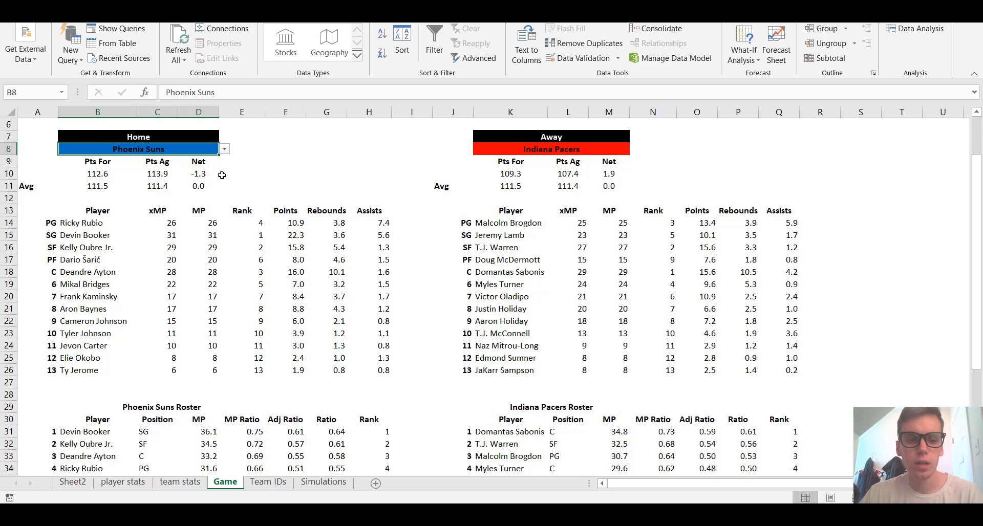
click(224, 149)
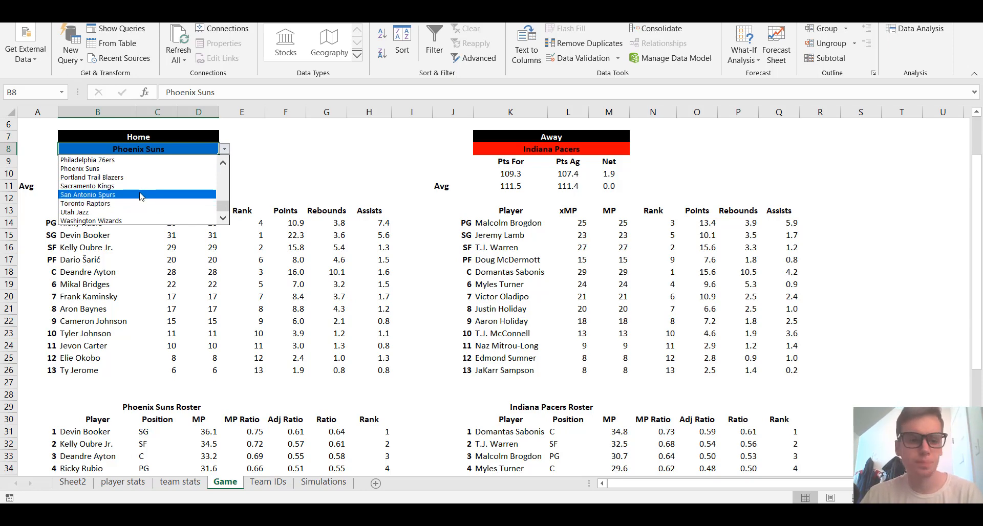
click(142, 186)
- Examine the Sacramento Kings and Indiana Pacers player projections and the roster tables below them on the Game sheet
scroll(183, 238, down, 3)
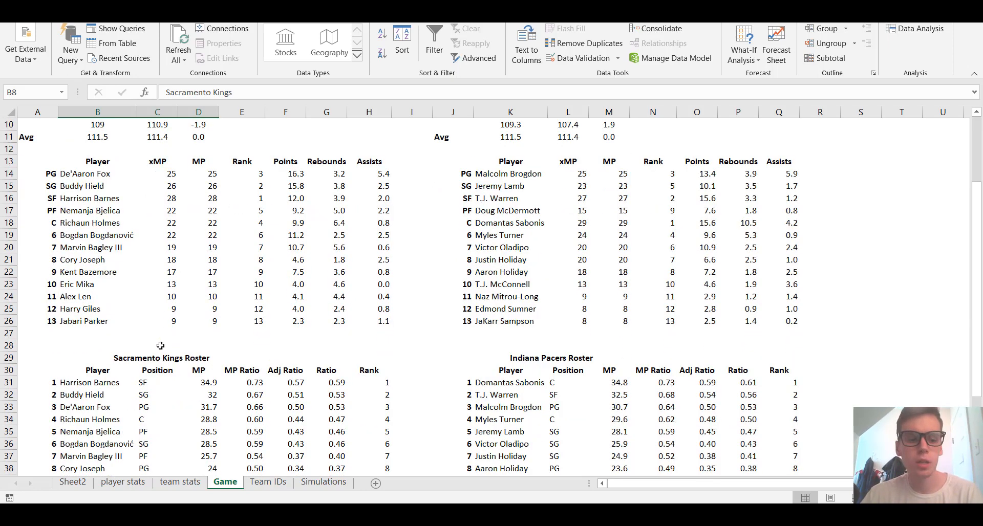
scroll(136, 410, up, 2)
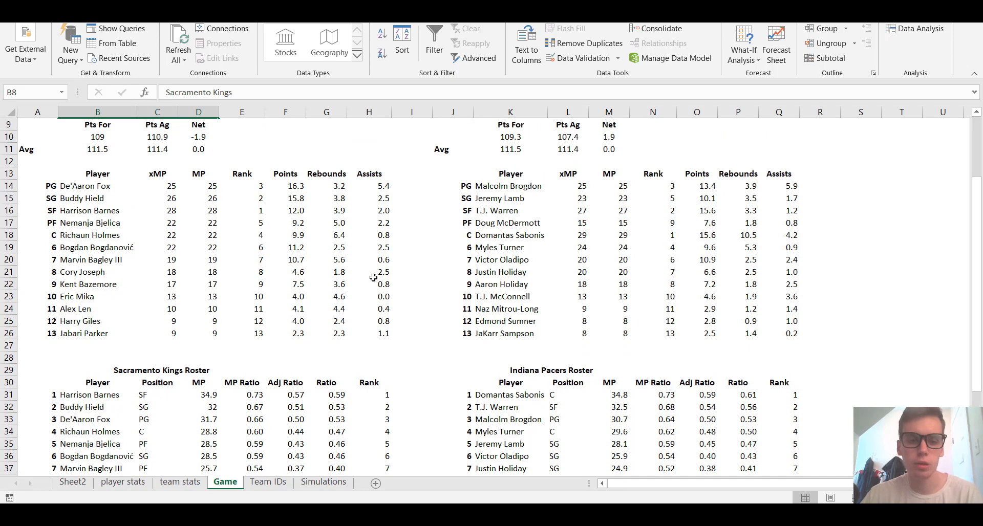
scroll(296, 325, down, 2)
scroll(295, 326, down, 2)
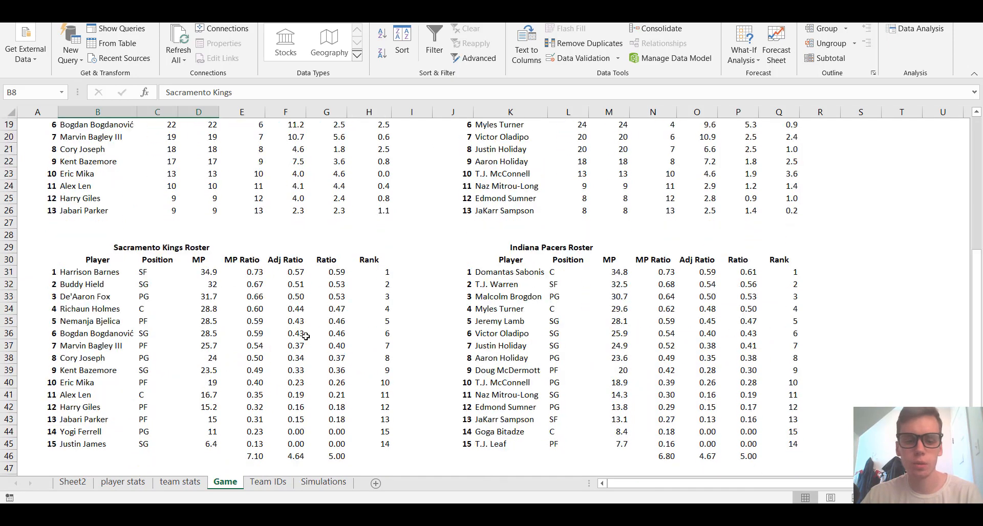
scroll(317, 332, up, 2)
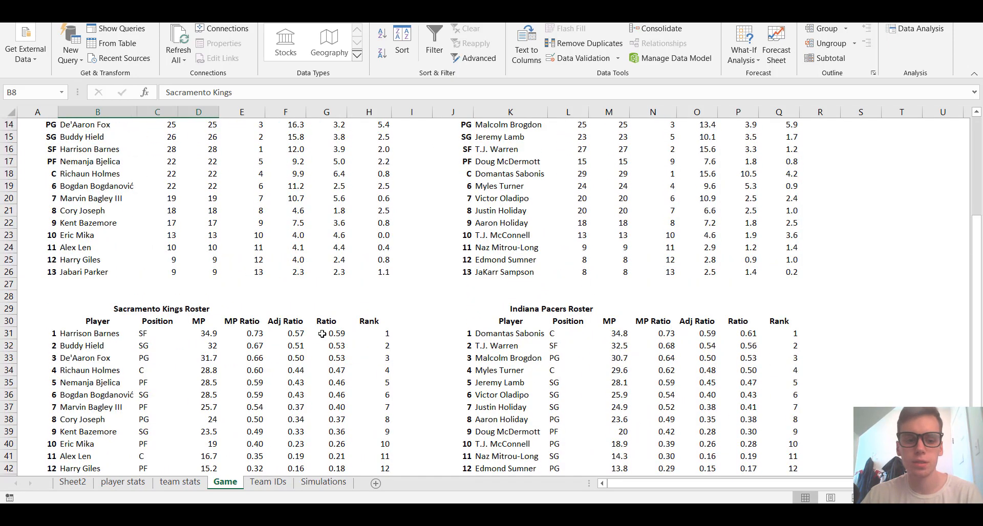
scroll(321, 334, down, 3)
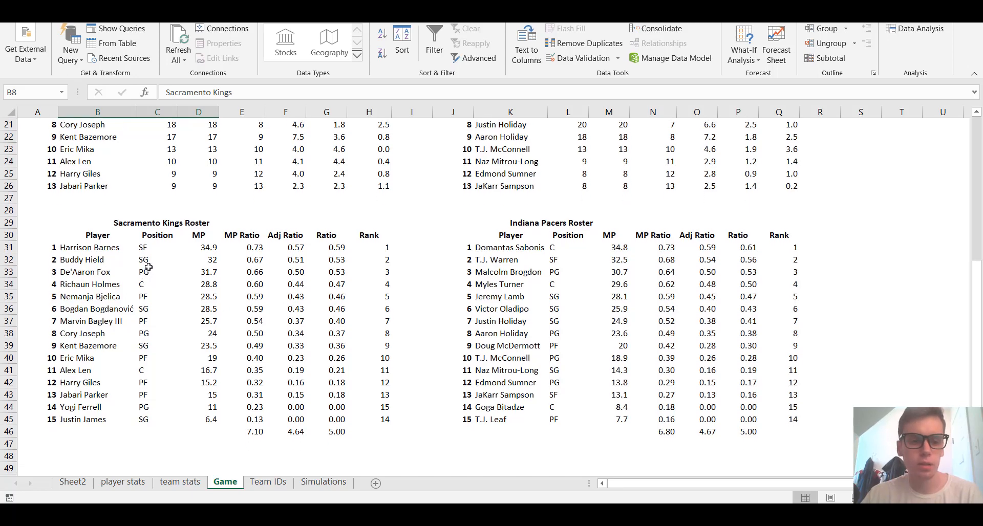
scroll(146, 269, down, 1)
scroll(132, 258, up, 1)
scroll(133, 259, down, 1)
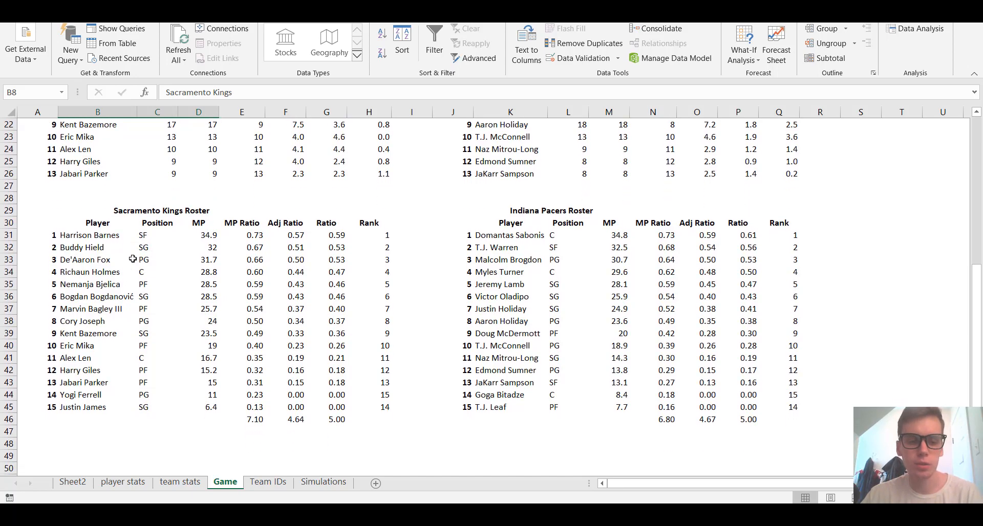
- Check the roster player formulas in B32 and B33 against the player names on the player stats sheet, and return to the Game sheet
click(106, 246)
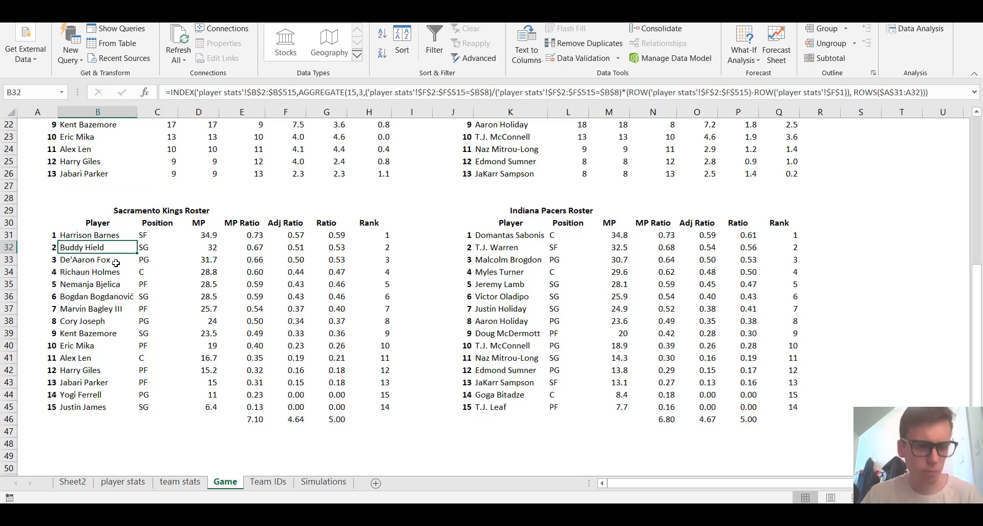
click(116, 263)
click(122, 483)
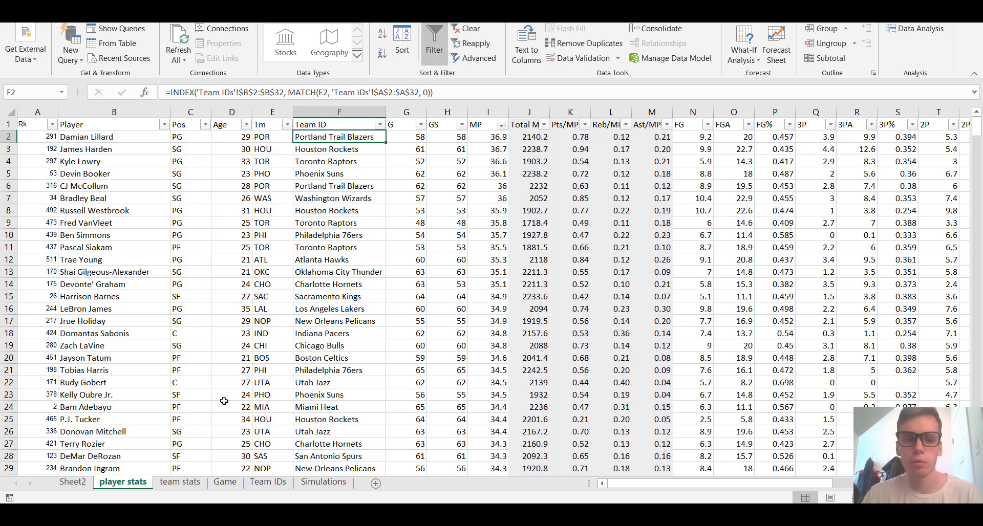
click(106, 158)
click(112, 150)
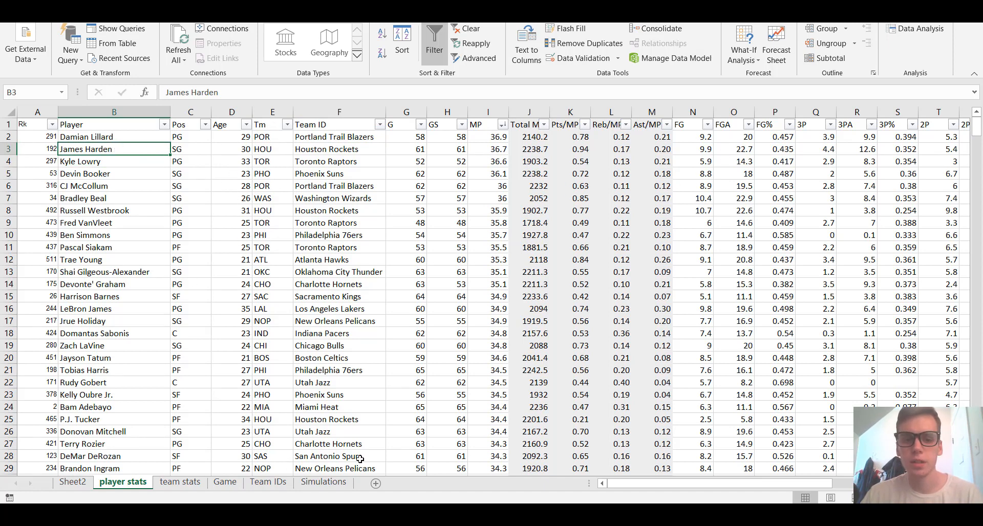
click(187, 483)
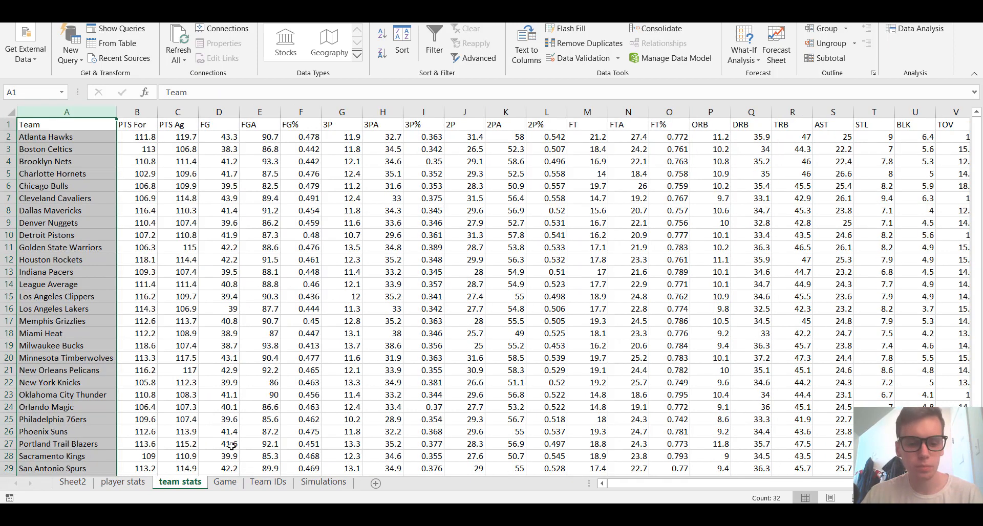
click(269, 483)
click(220, 483)
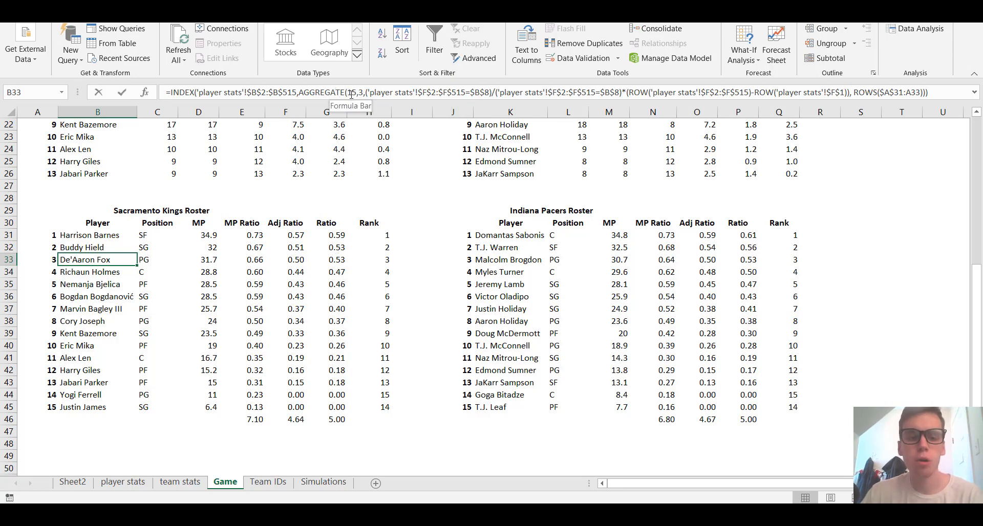
- Examine the AGGREGATE and INDEX arguments in cell B33's roster formula and close it without changes
click(367, 92)
click(373, 93)
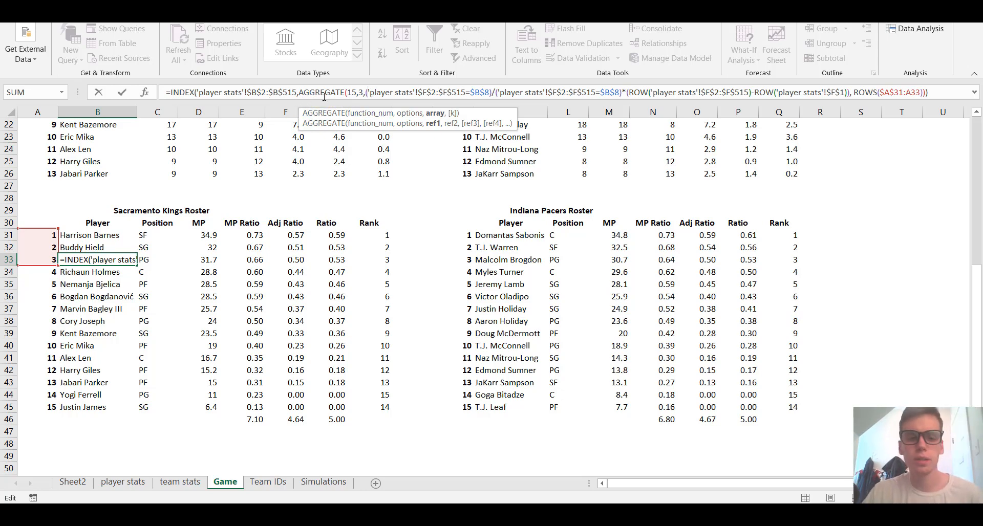
click(289, 94)
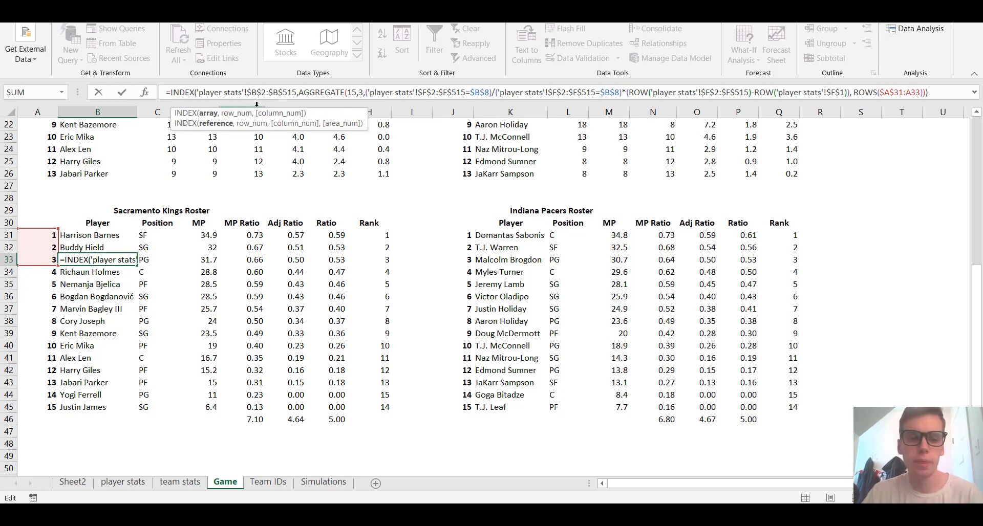
key(Return)
- Review the INDEX and AGGREGATE arguments in cell B31's formula, bringing up the AGGREGATE options list and re-entering 3 as the option
click(105, 235)
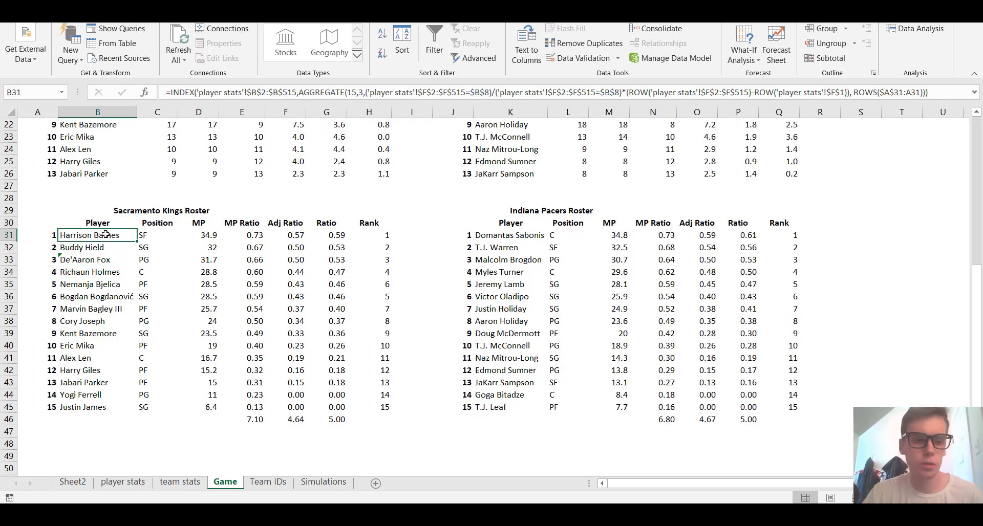
key(F2)
click(281, 94)
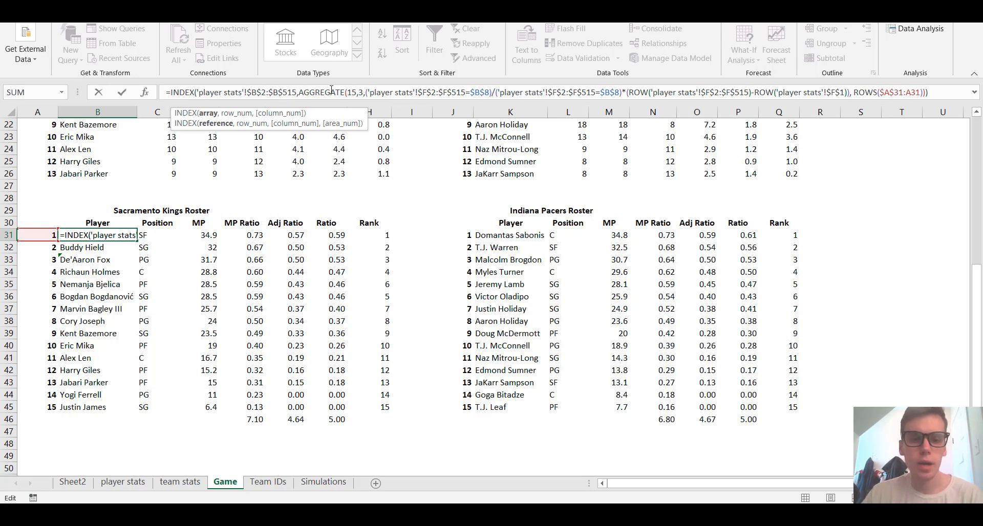
click(353, 94)
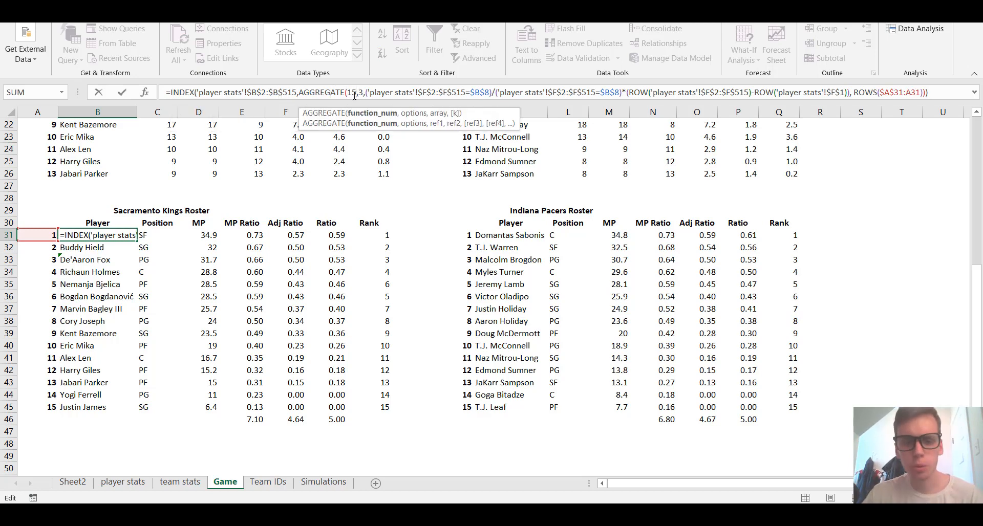
click(365, 93)
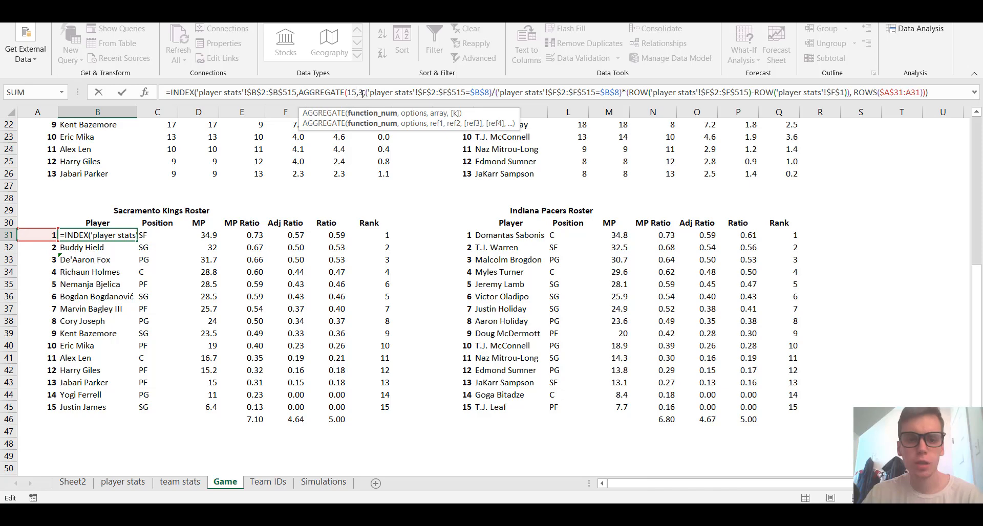
click(363, 93)
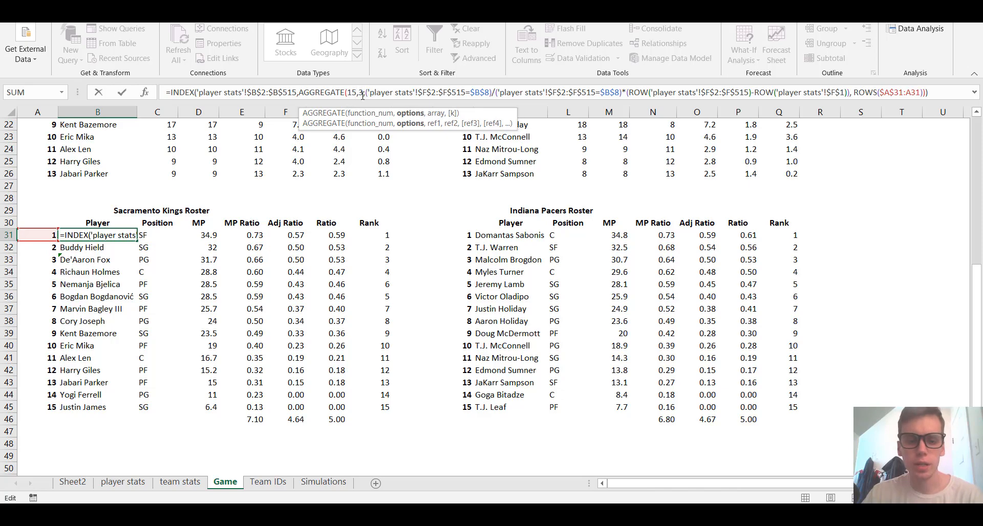
key(BackSpace)
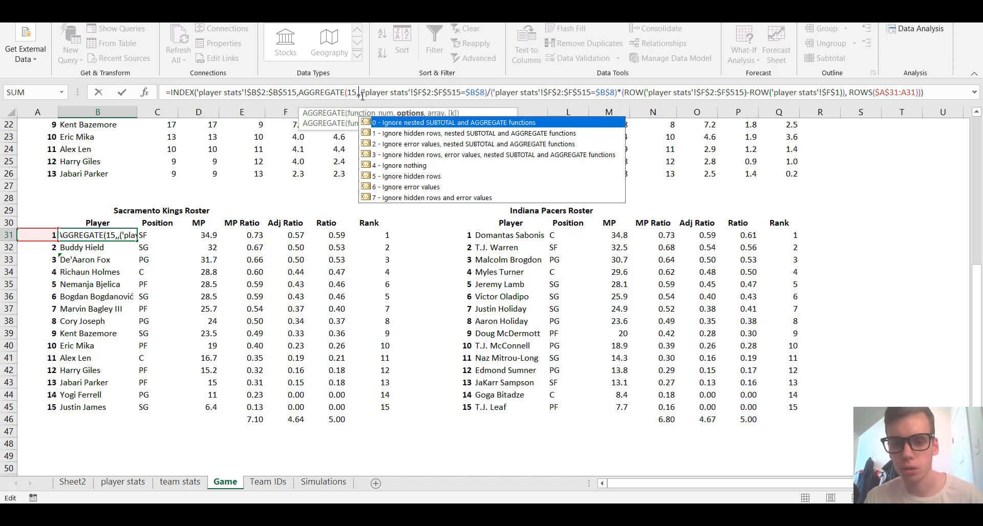
text(3)
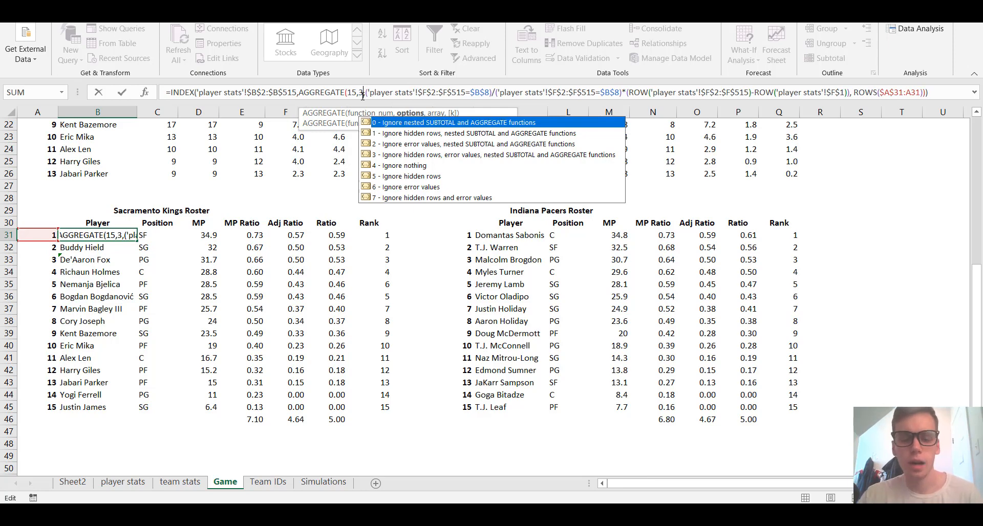
- Examine the array argument of the AGGREGATE function in cell B31's formula and close the formula as it is
click(376, 93)
click(375, 94)
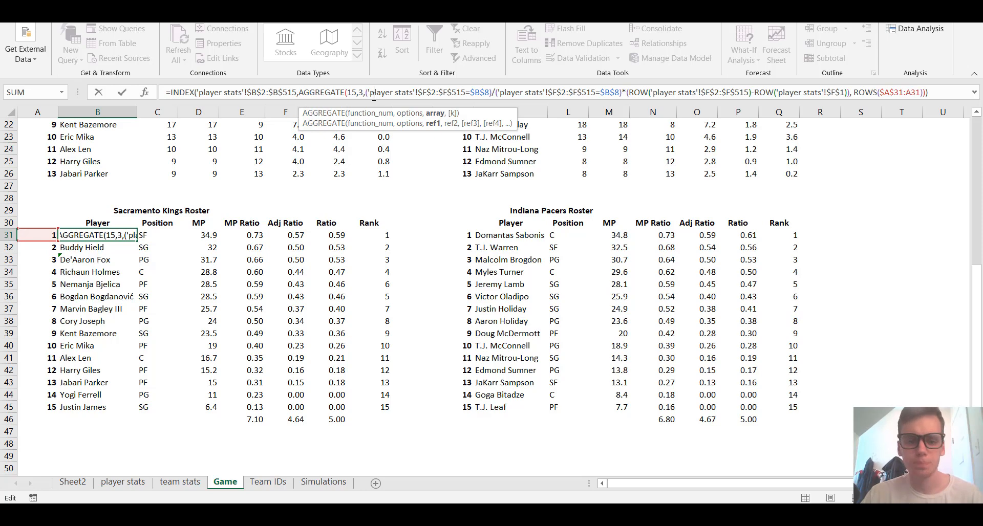
click(365, 94)
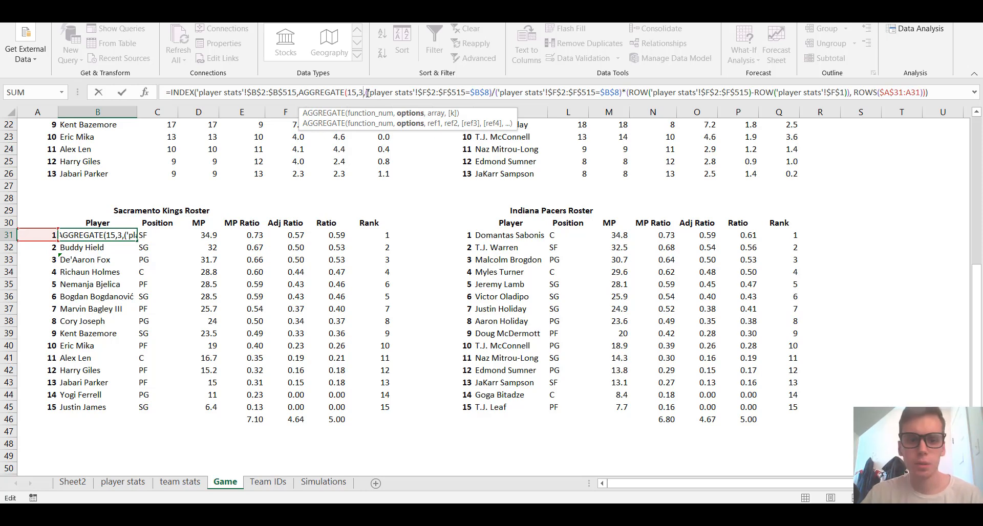
click(369, 94)
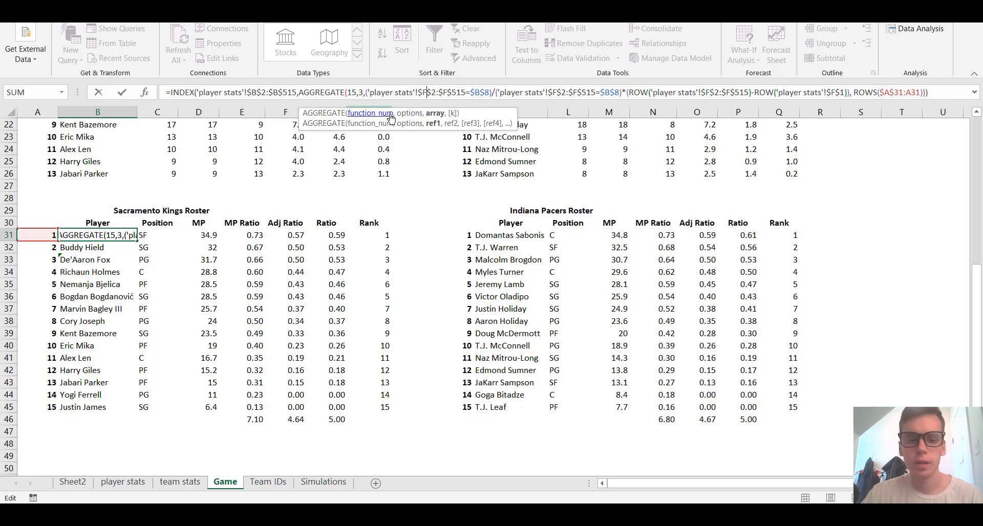
key(Return)
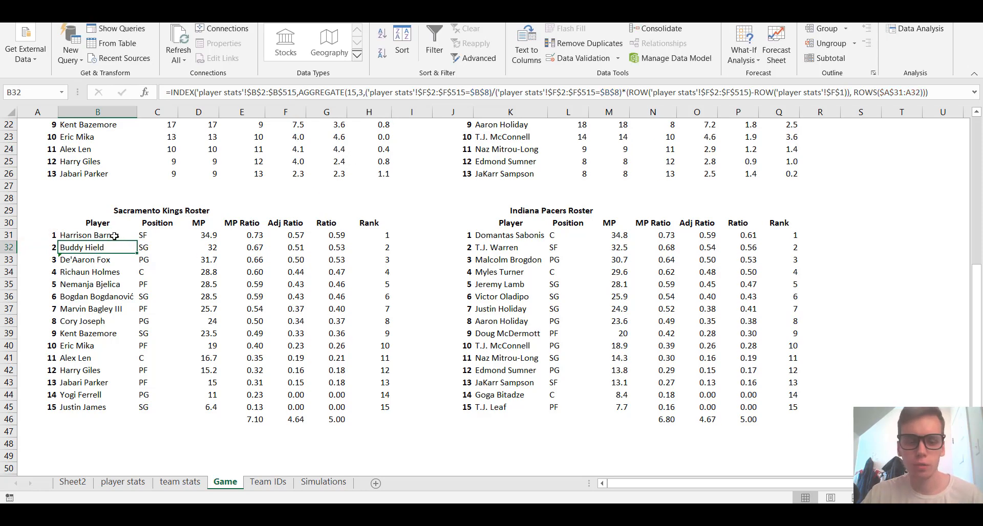
- Check the player list on the player stats sheet, and return to roster cell B31 on the Game sheet
click(123, 482)
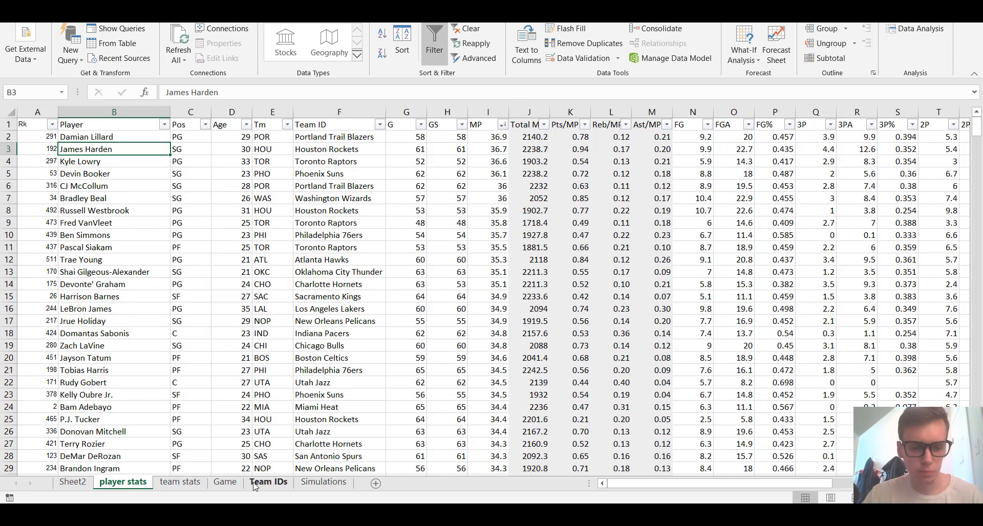
click(223, 484)
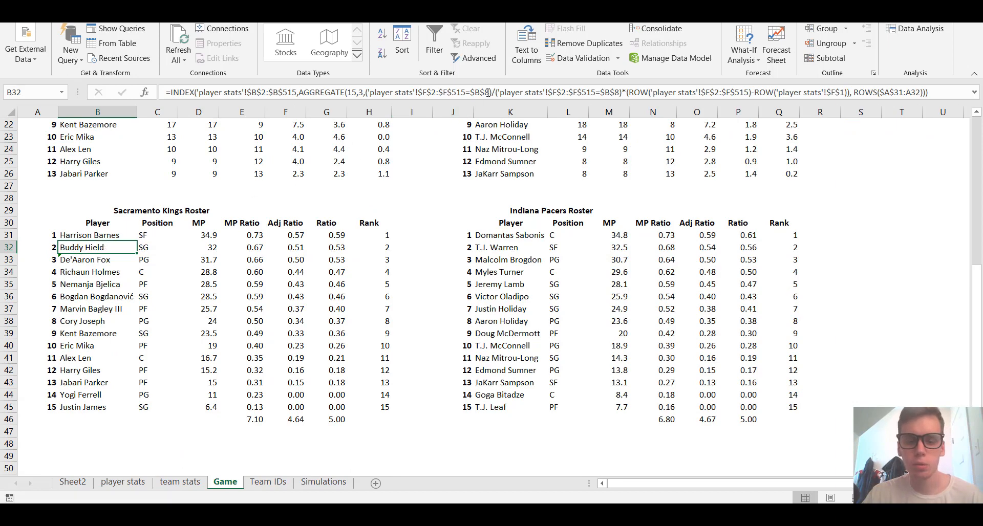
click(108, 236)
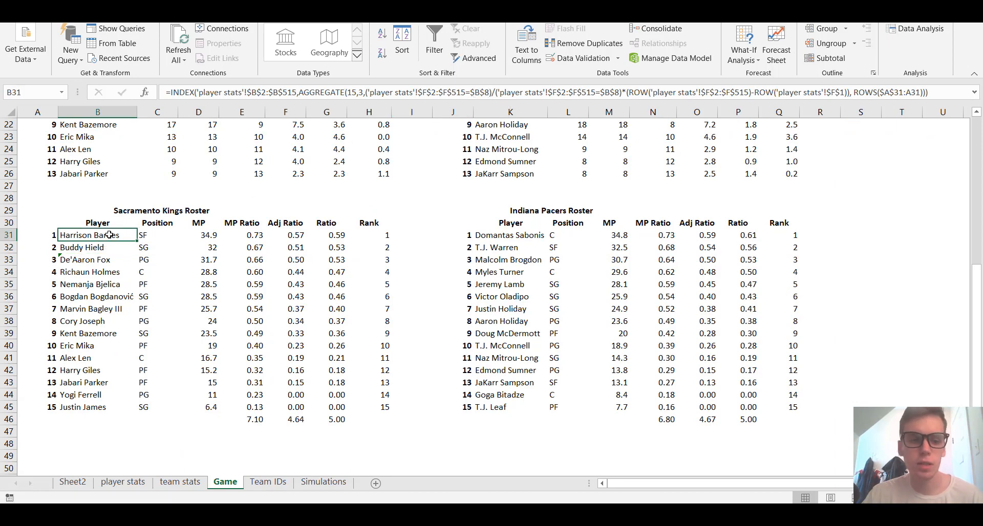
- Check the Home team cell B8 against the references to it in cell B31's roster formula
scroll(148, 204, up, 2)
scroll(148, 203, up, 3)
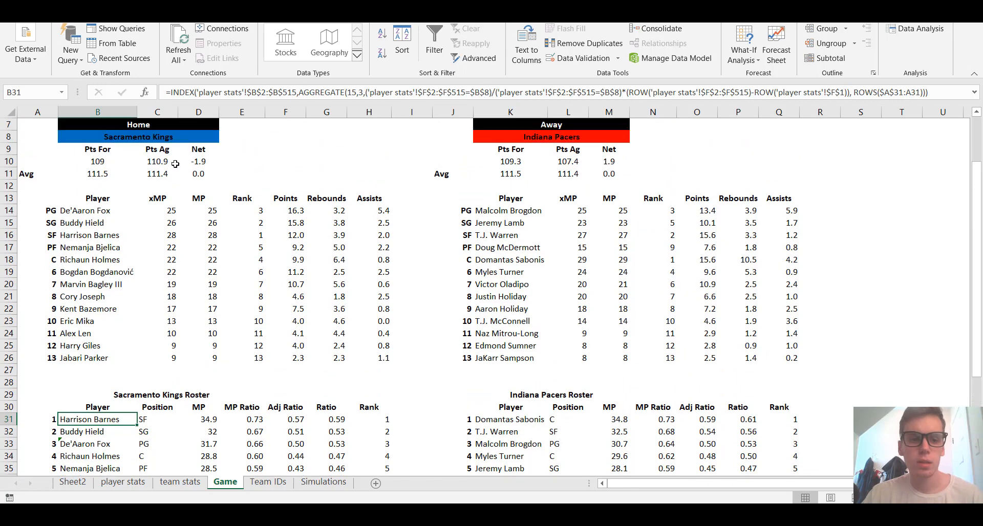
click(183, 150)
scroll(204, 195, down, 3)
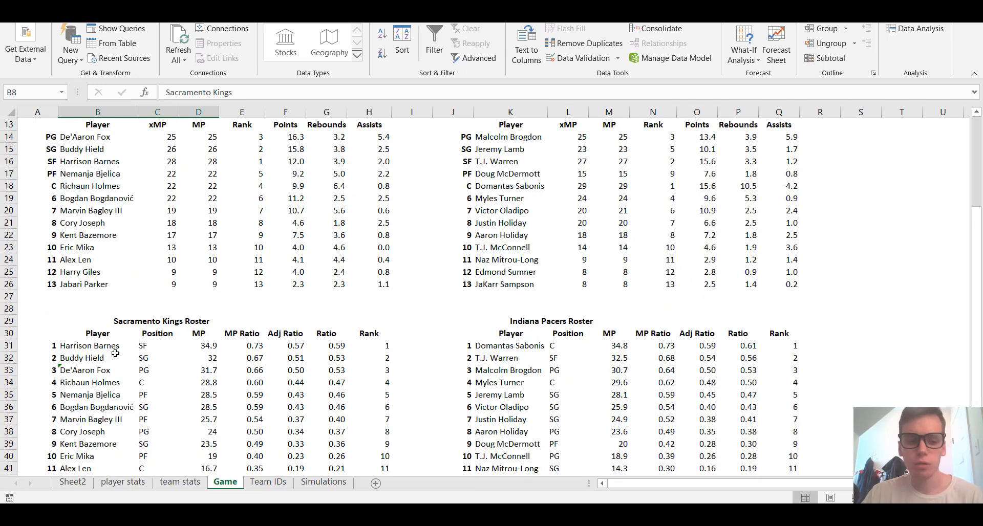
click(116, 352)
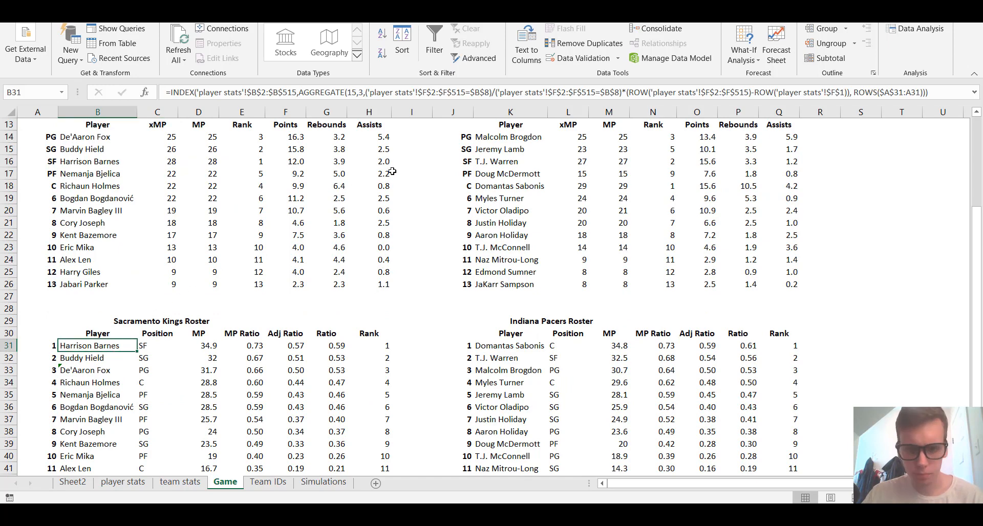
scroll(398, 170, up, 1)
scroll(400, 171, down, 1)
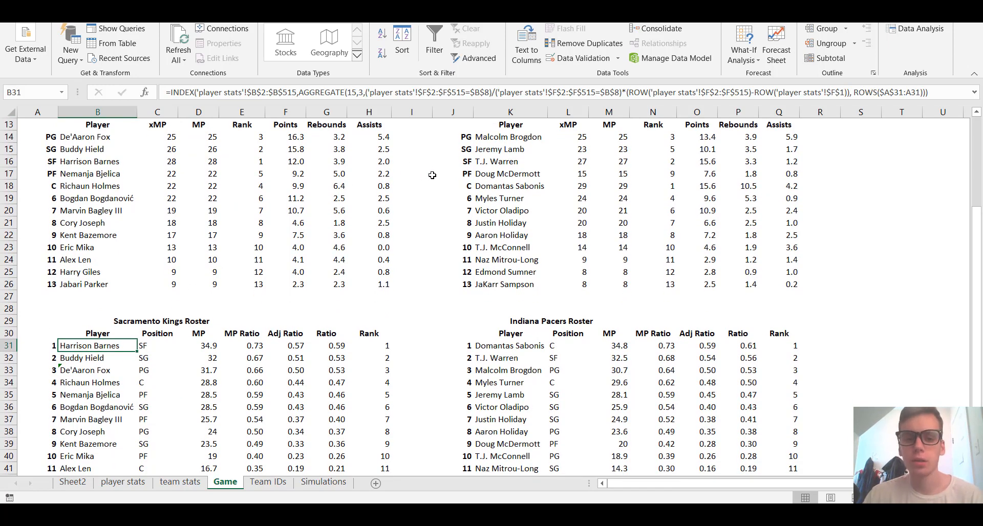
scroll(433, 175, up, 2)
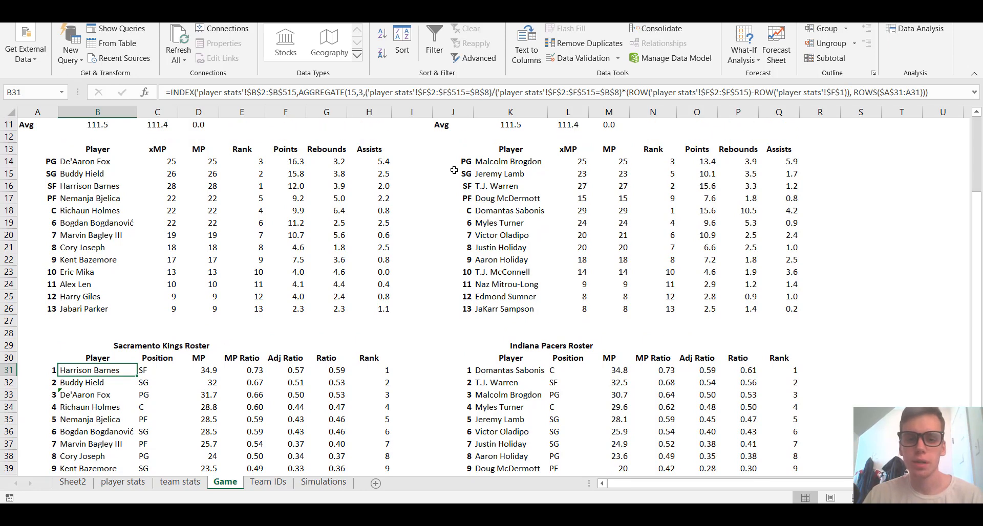
scroll(456, 169, down, 2)
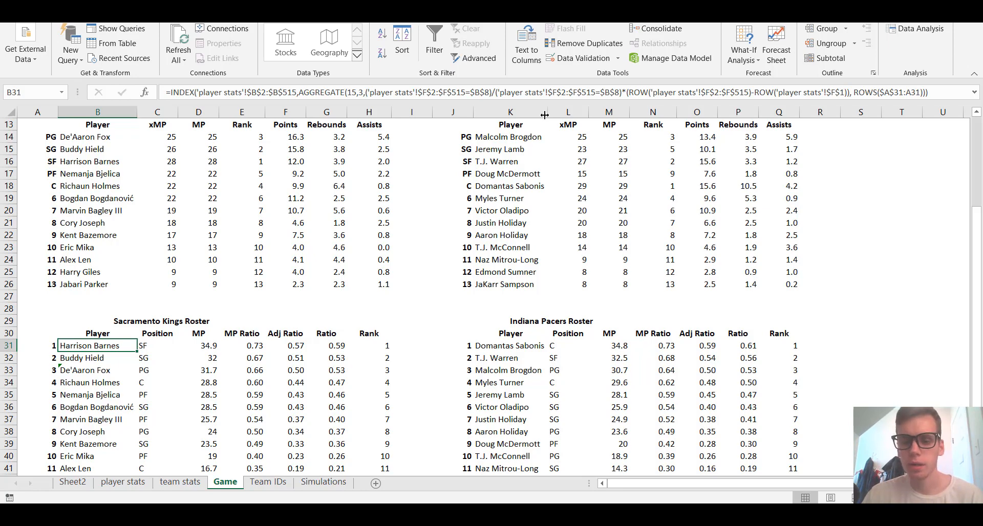
- Examine the ROW and ROWS arguments in cell B31's AGGREGATE formula and close the formula without changes
click(650, 93)
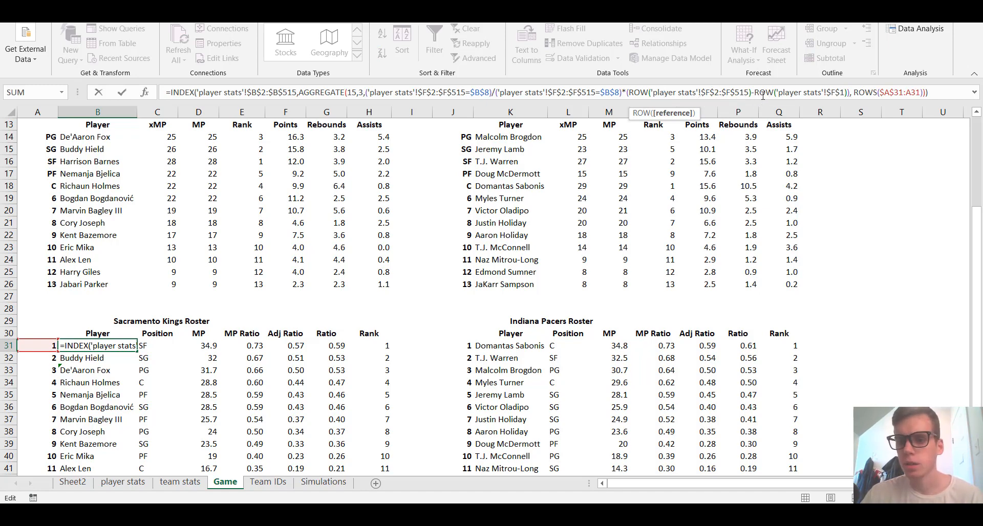
scroll(756, 114, up, 1)
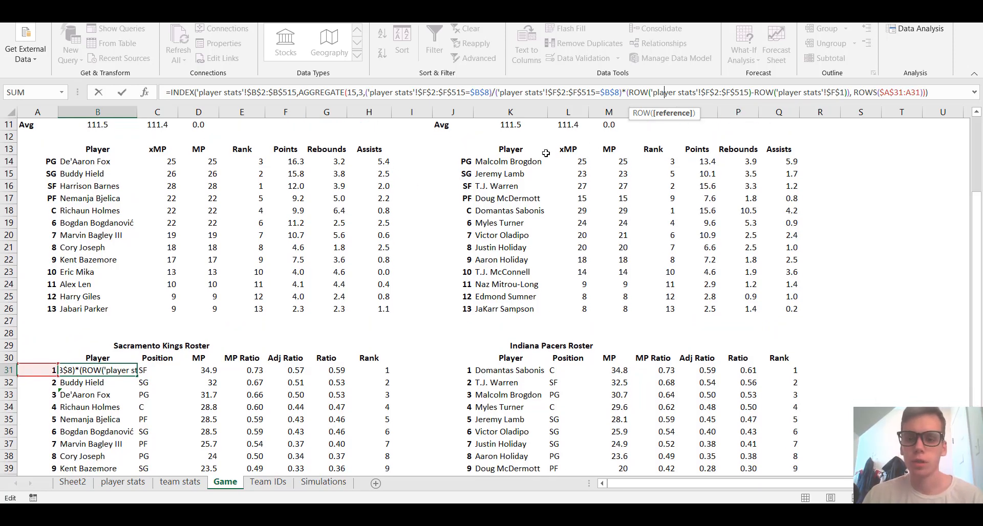
scroll(819, 113, up, 1)
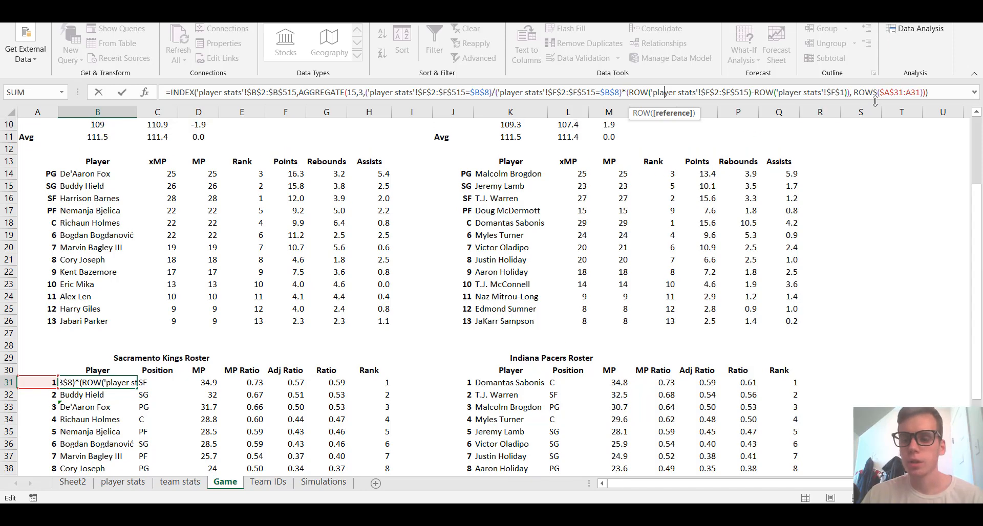
click(881, 93)
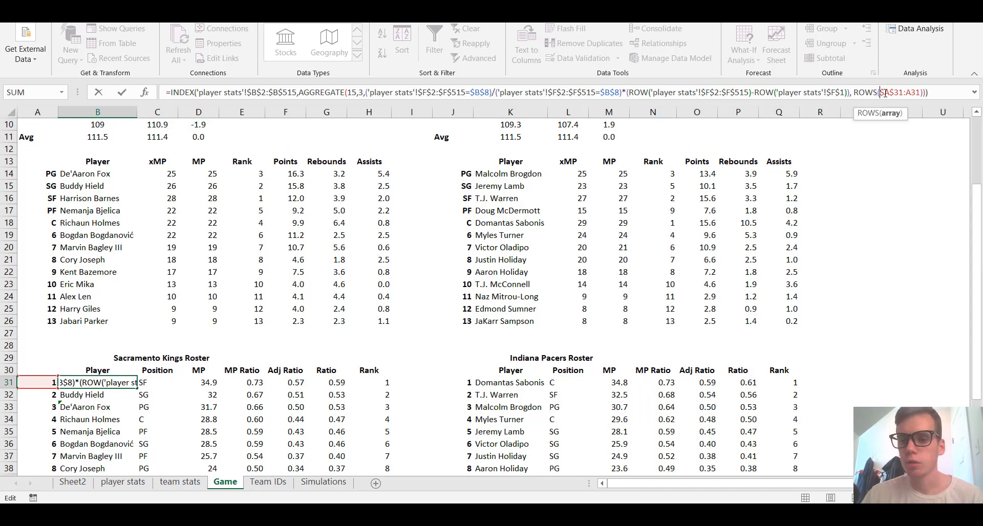
click(853, 93)
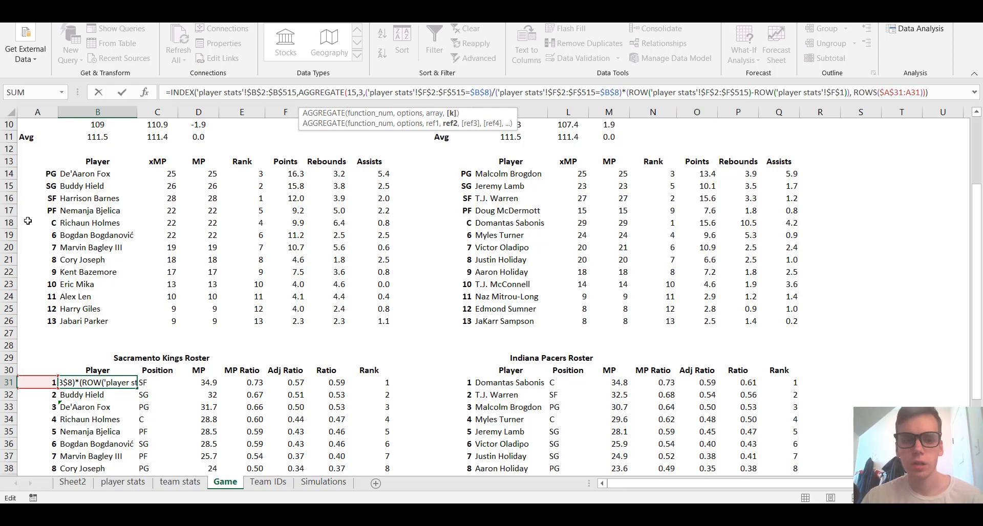
drag(168, 94, 940, 98)
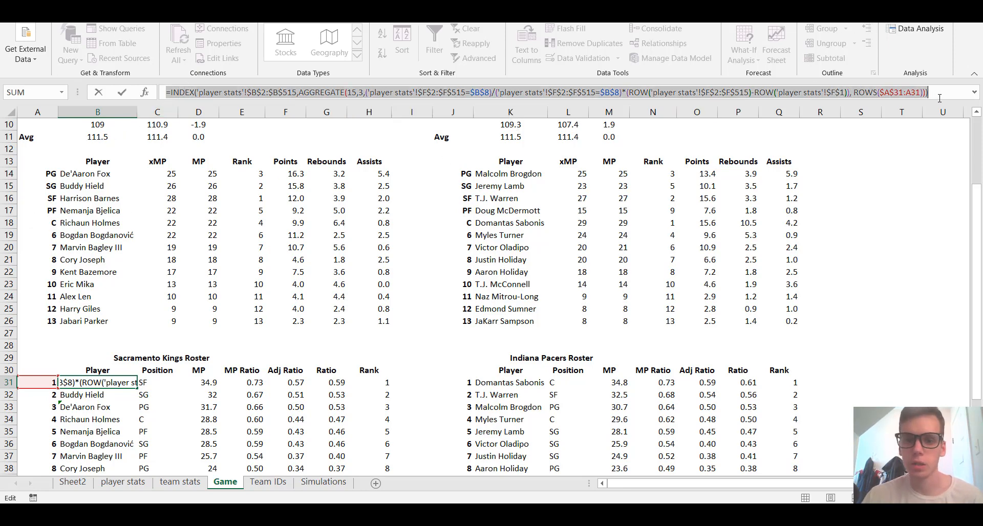
key(Escape)
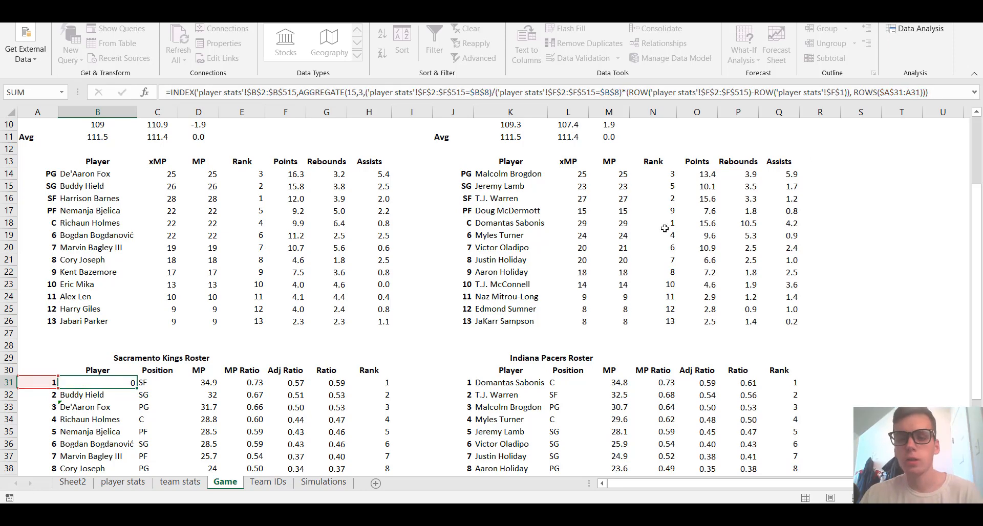
key(Down)
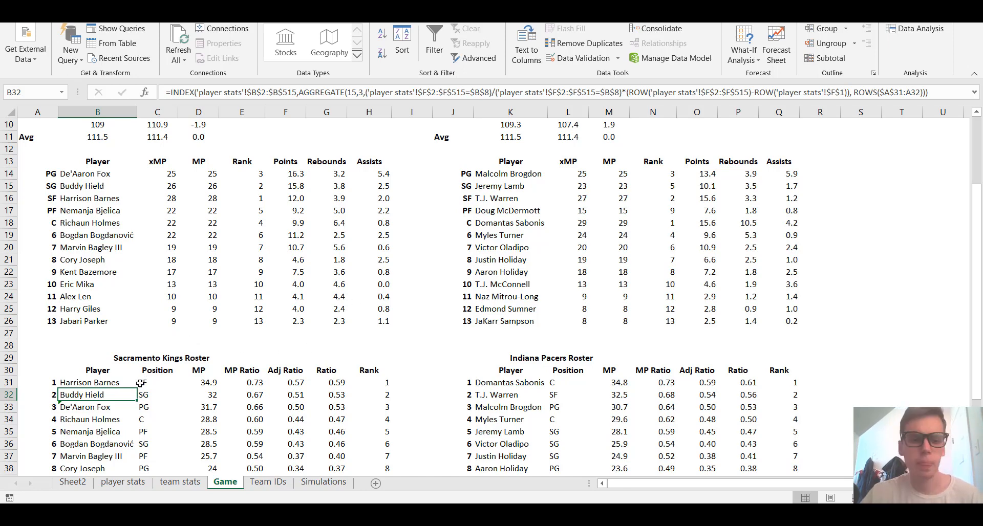
- Compare the roster formulas in cells B31 through B34 to see how the ROWS range expands down the column
scroll(136, 382, down, 3)
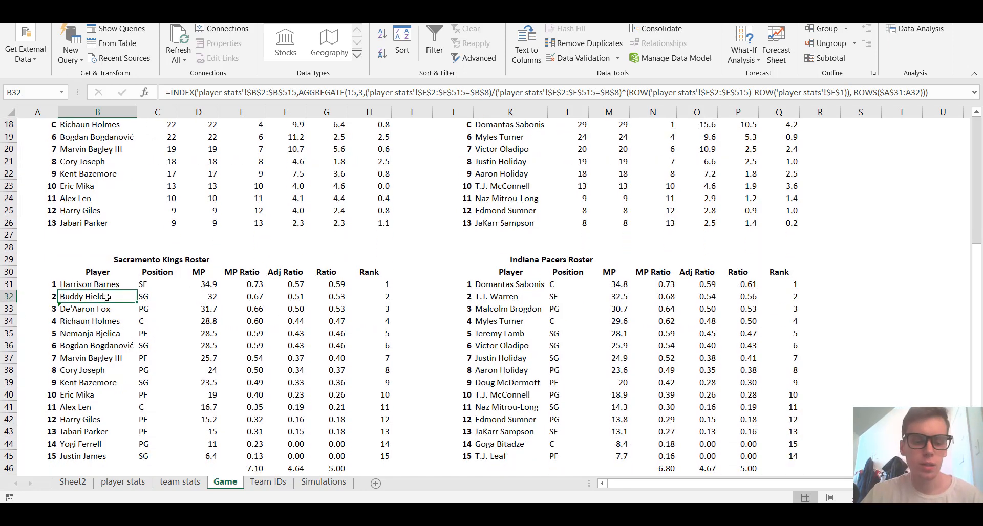
click(105, 288)
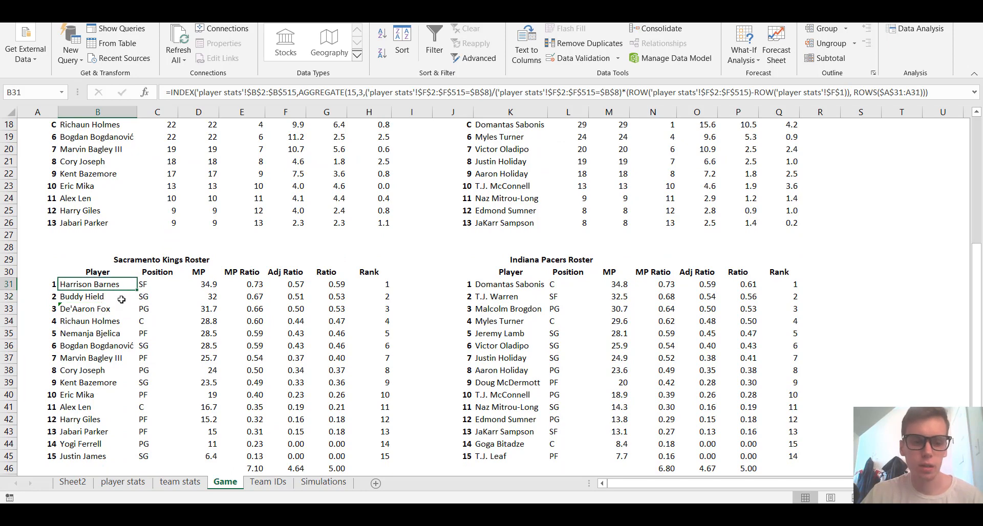
click(121, 300)
click(109, 320)
click(110, 312)
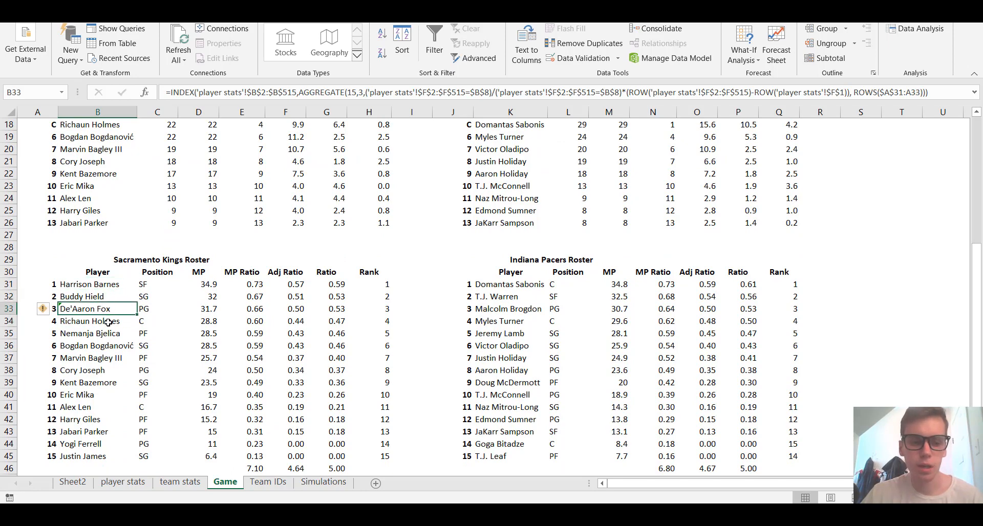
click(108, 323)
- Review the Home team cell B8, the roster players in B31:B45 and their numbering in column A
scroll(104, 341, up, 5)
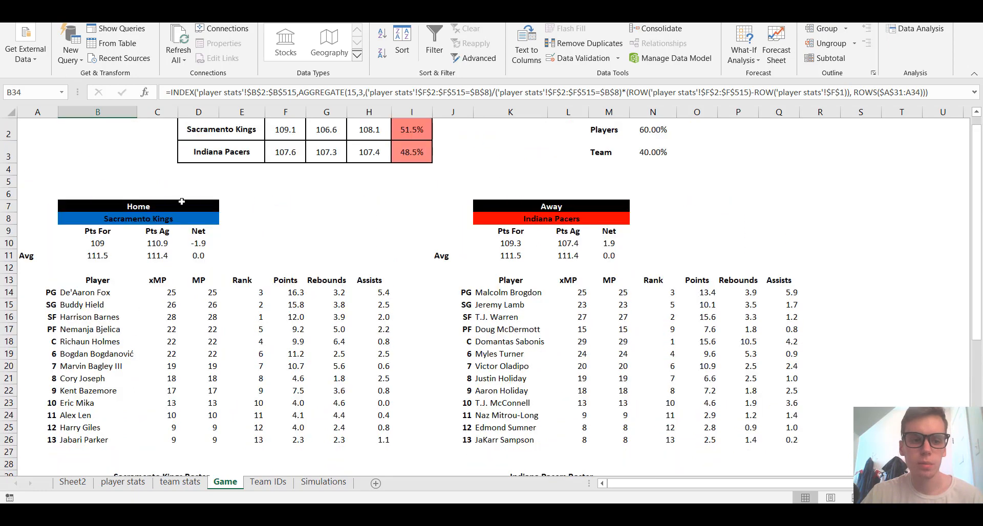
click(186, 221)
scroll(183, 235, down, 6)
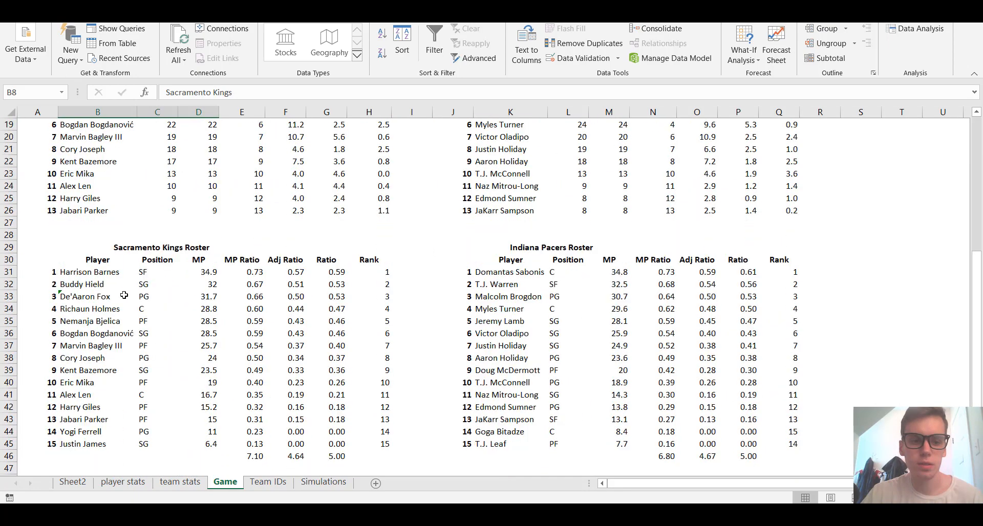
drag(105, 273, 88, 445)
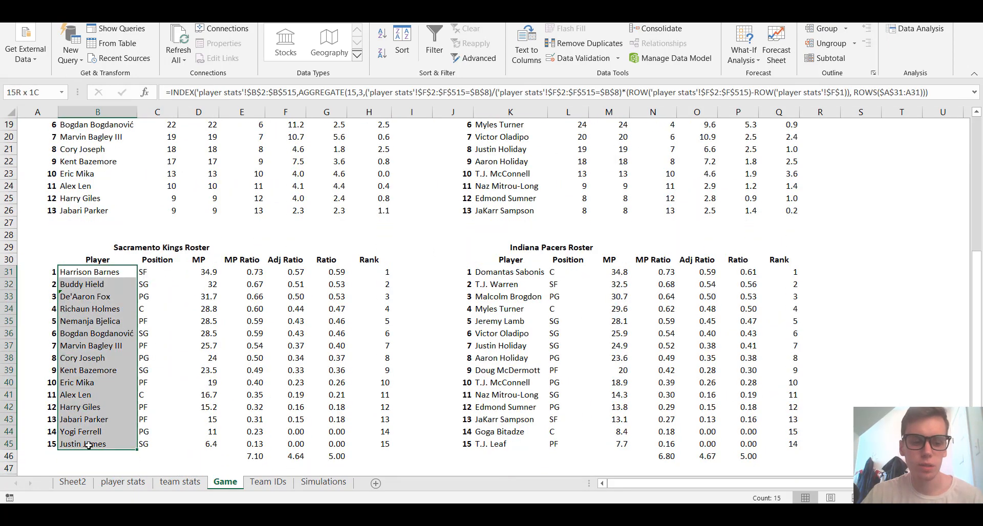
drag(49, 272, 43, 462)
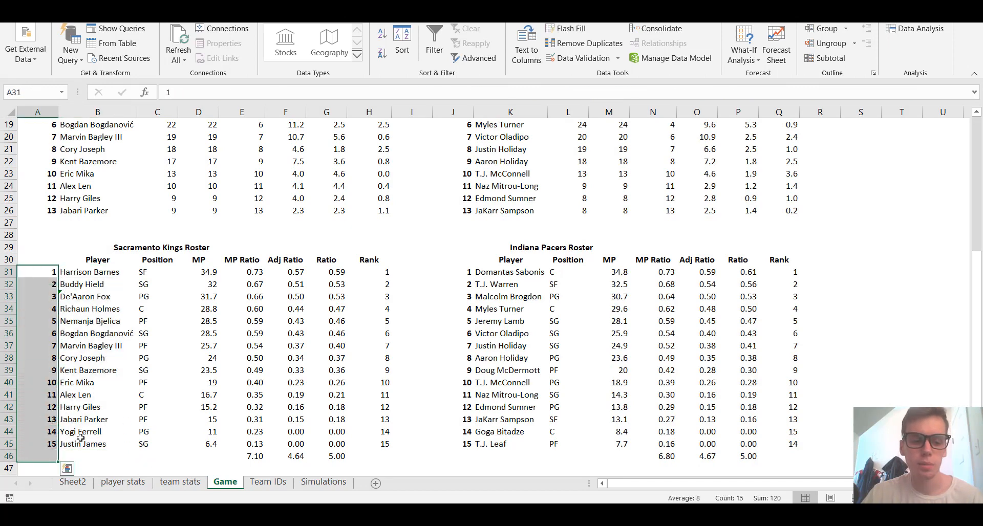
scroll(139, 408, down, 1)
click(180, 431)
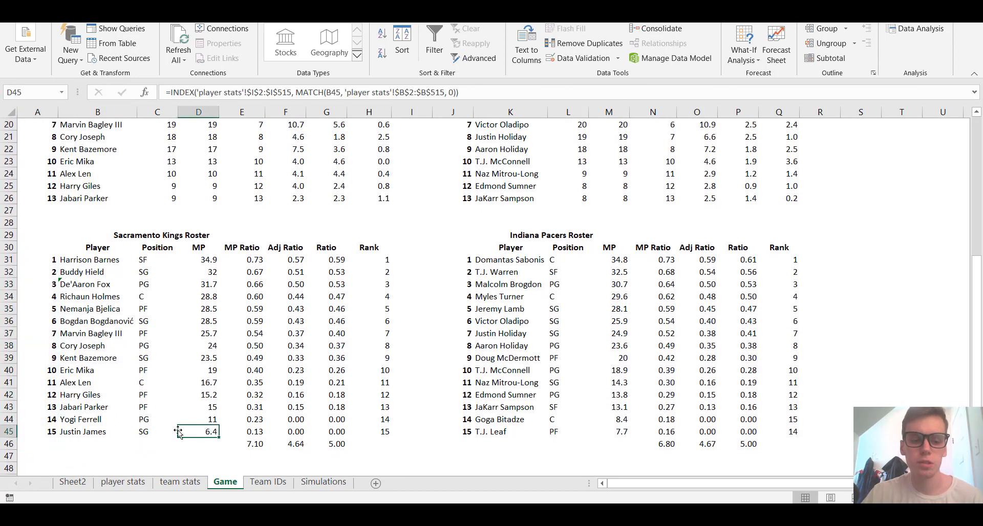
- Ignore the formula error flagged on roster cell B33
scroll(160, 393, up, 2)
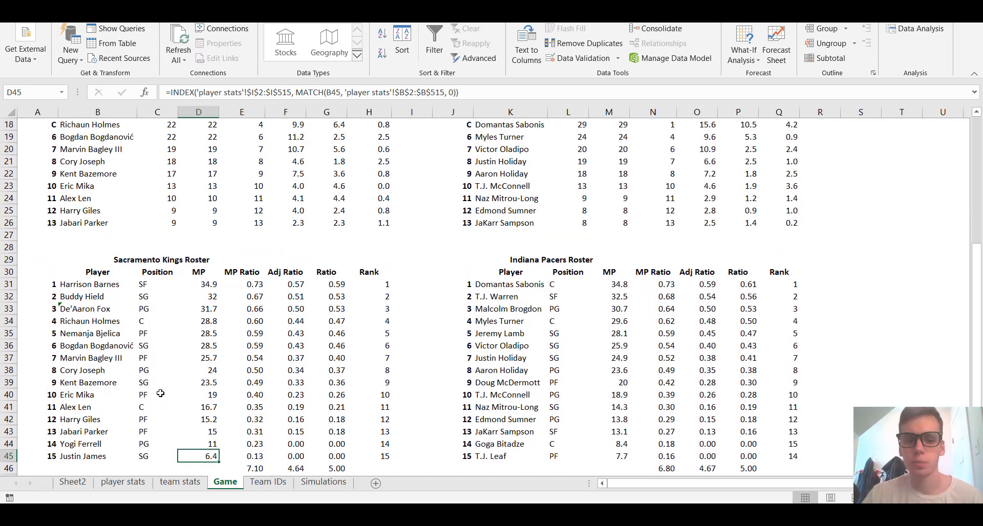
click(151, 299)
click(108, 306)
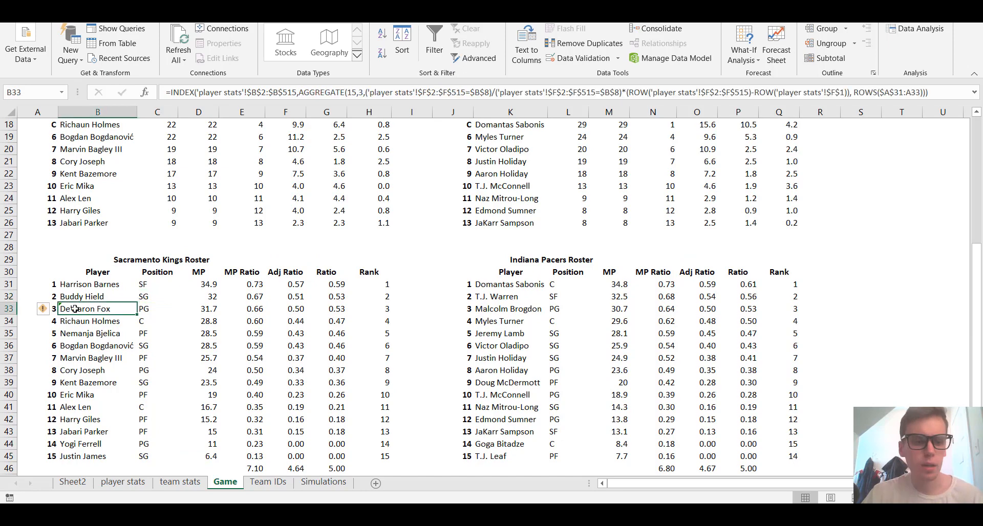
click(44, 309)
click(74, 374)
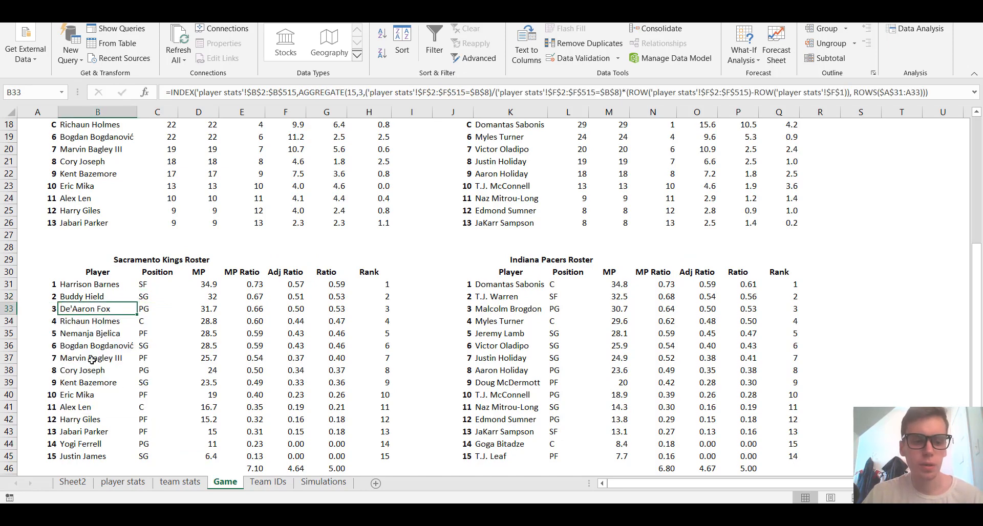
- Examine the INDEX/MATCH formulas for the first Home roster player's position in C31 and minutes in D31
click(150, 276)
click(155, 286)
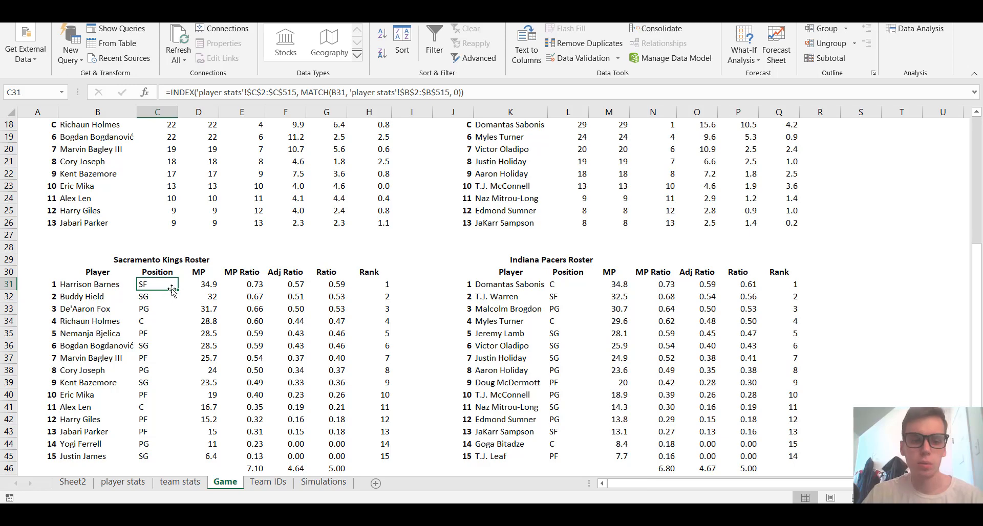
scroll(169, 297, up, 3)
scroll(173, 296, down, 2)
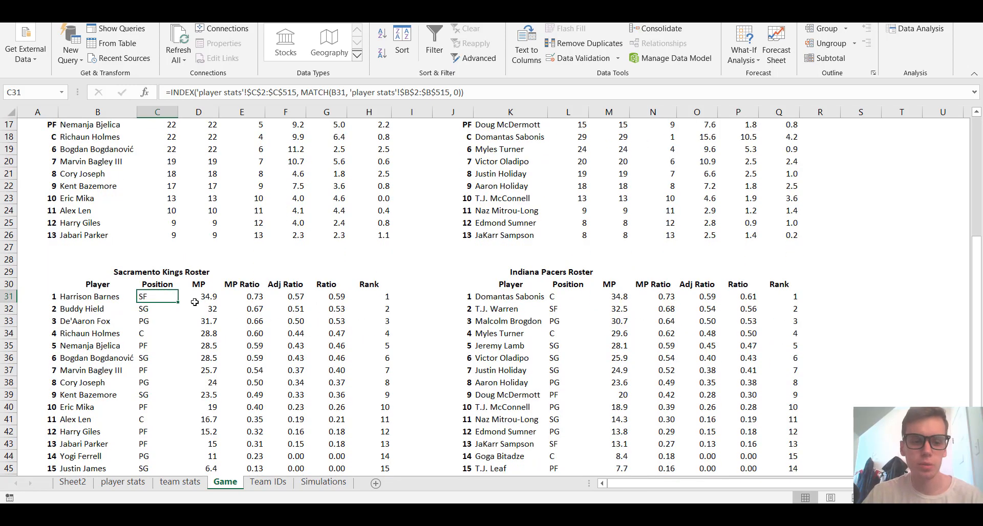
scroll(195, 302, down, 2)
click(208, 276)
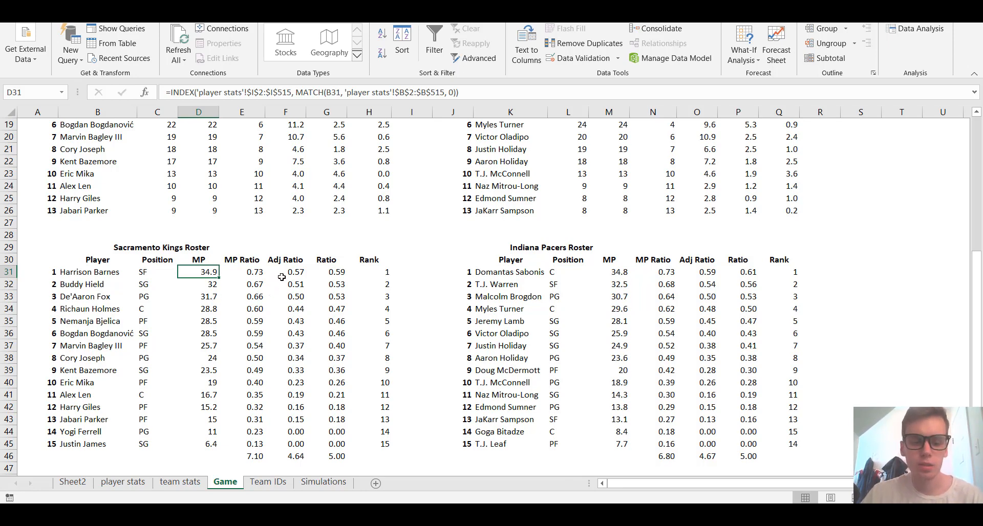
- Examine the MP Ratio formula in cell E31 of the Home roster
scroll(287, 283, up, 1)
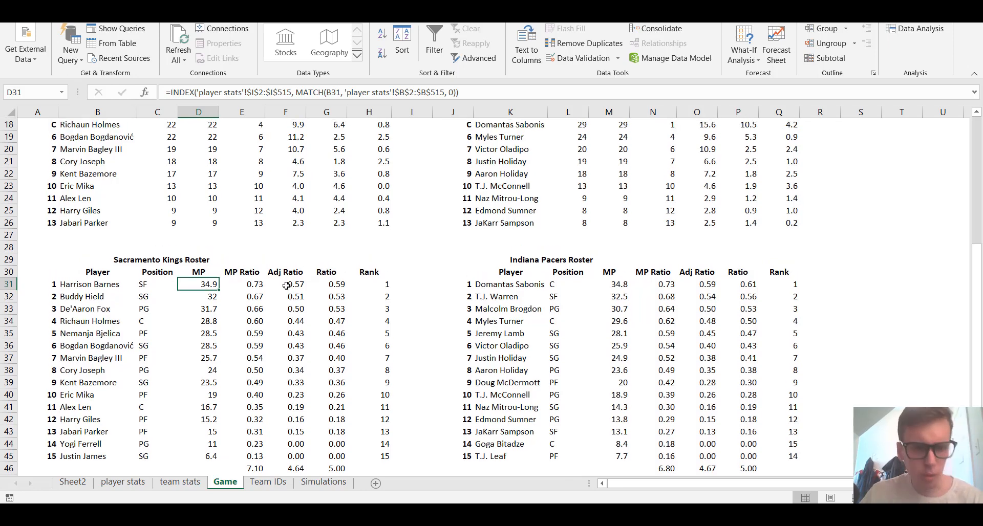
click(253, 286)
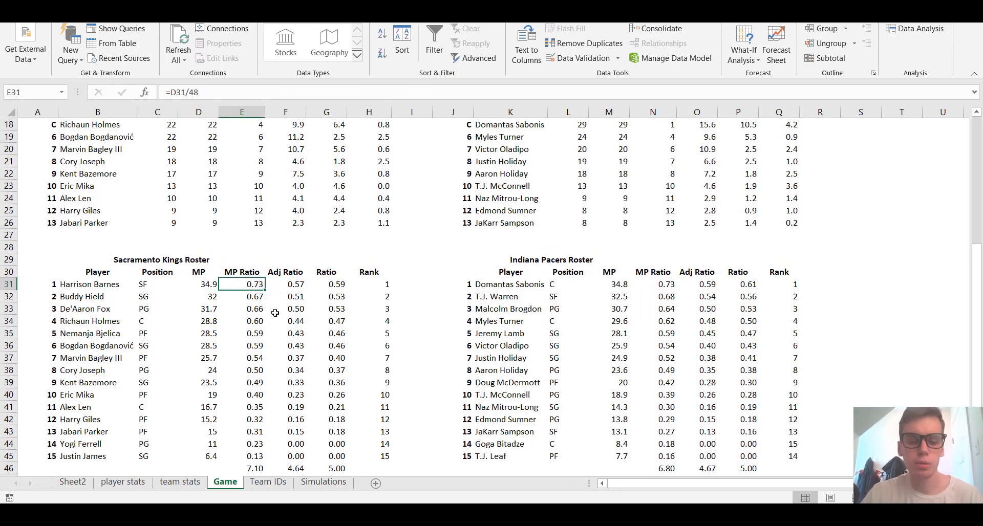
scroll(413, 388, down, 1)
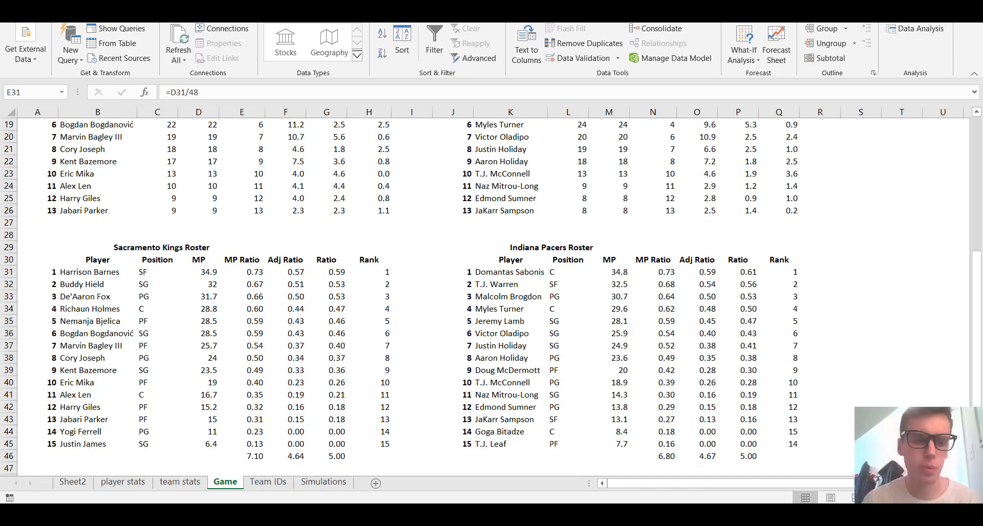
click(256, 272)
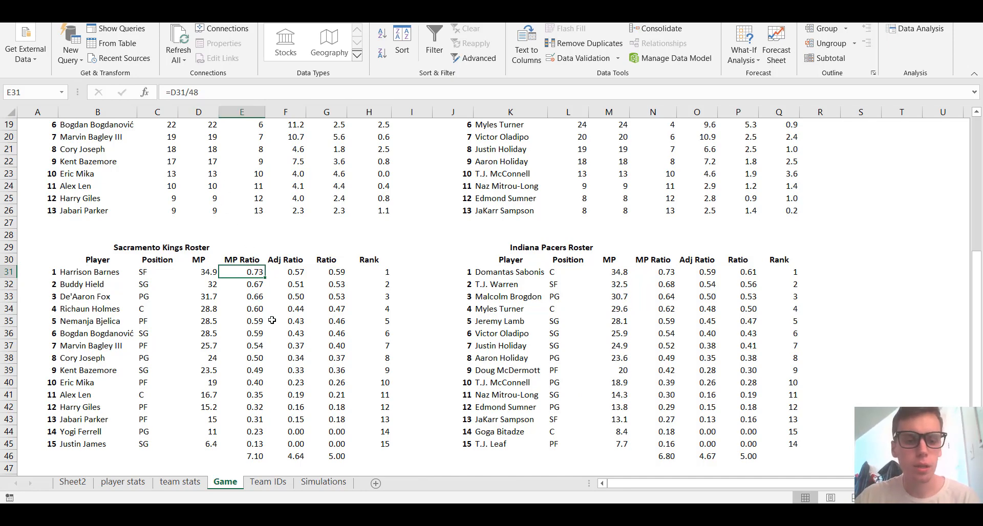
- Examine the Adj Ratio formula in F31 and the MP Ratio total formula in E46 of the Sacramento Kings roster
scroll(277, 333, down, 1)
scroll(277, 333, up, 1)
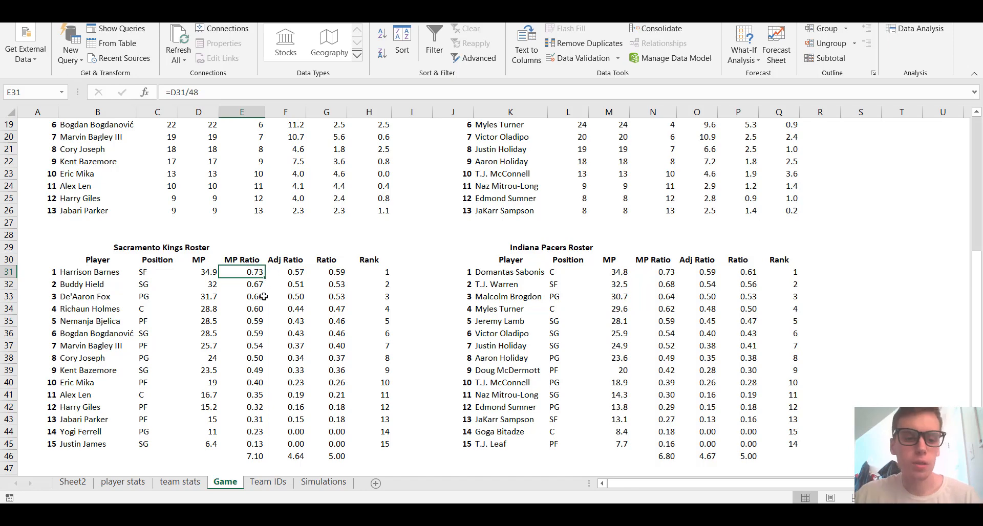
click(285, 275)
scroll(282, 317, down, 2)
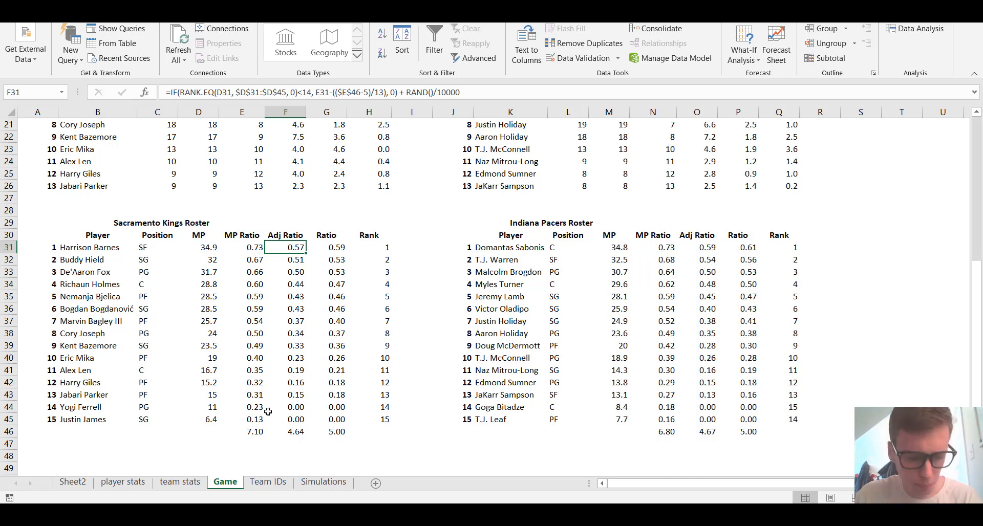
click(259, 432)
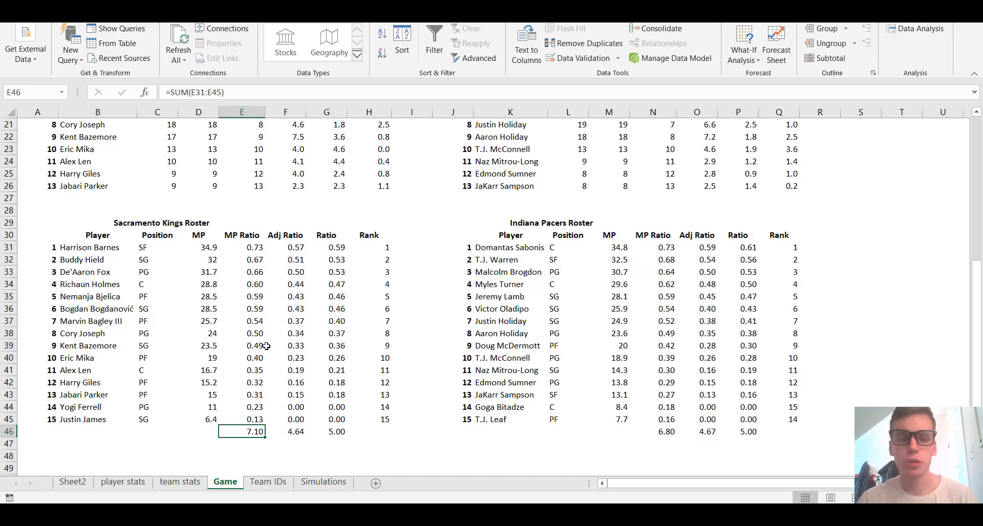
- Enter the formula =E46*48 in E47 to convert the summed MP Ratio into total minutes
key(Down)
text(=)
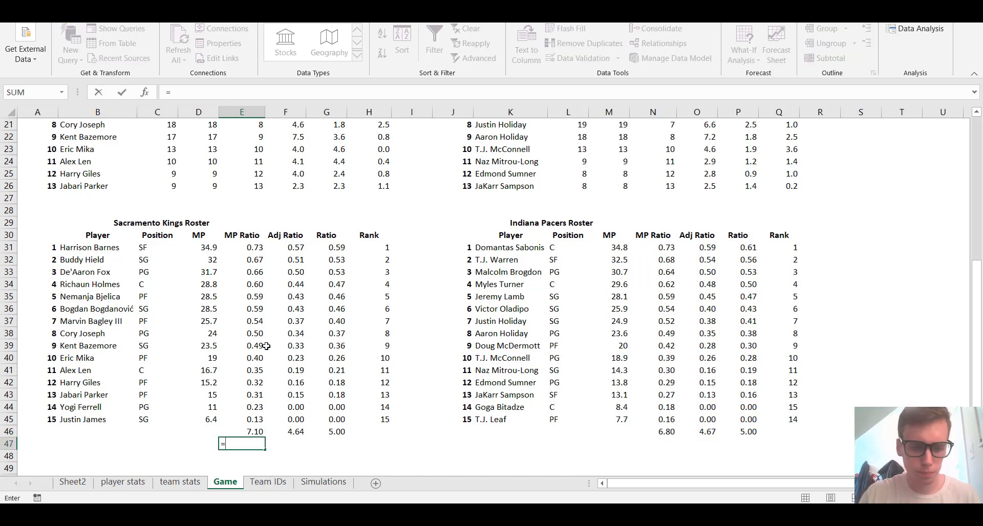
text(e46*)
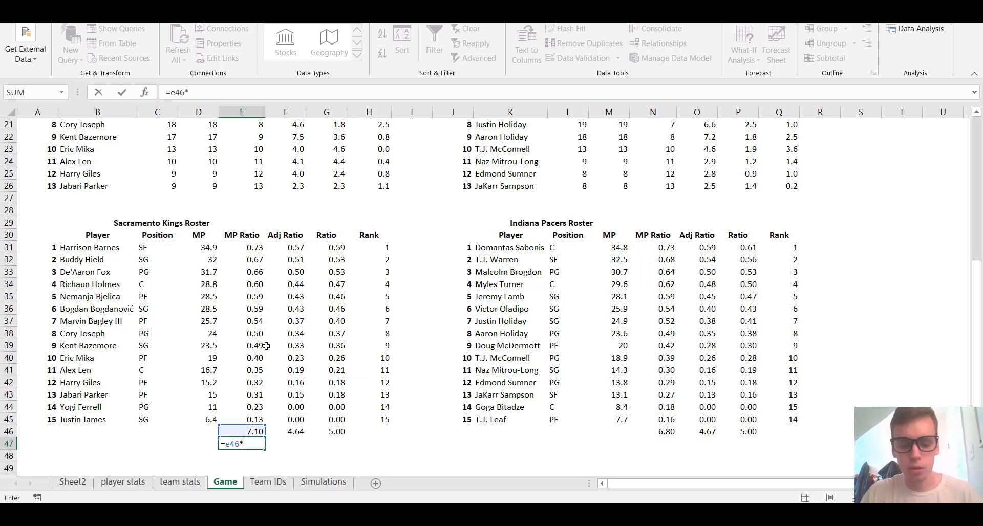
text(6)
key(BackSpace)
text(48)
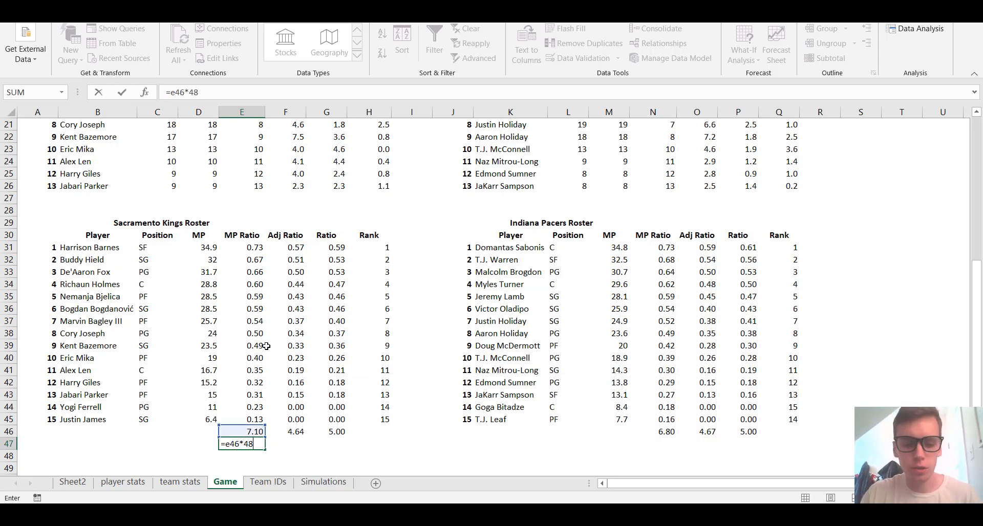
key(Return)
- Review the individual MP Ratio formulas in E31:E45 of the Sacramento Kings roster
key(Up)
key(Up)
key(Up)
key(Up)
key(Up)
key(Up)
key(Up)
key(Up)
key(Up)
key(Up)
key(Up)
key(Up)
key(Up)
key(Up)
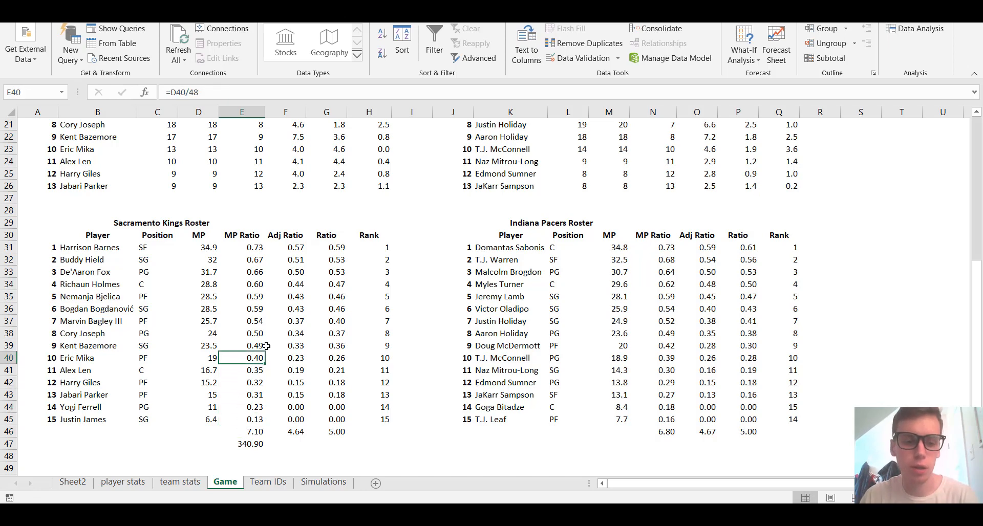
key(Up)
key(Up)
key(Up)
key(Up)
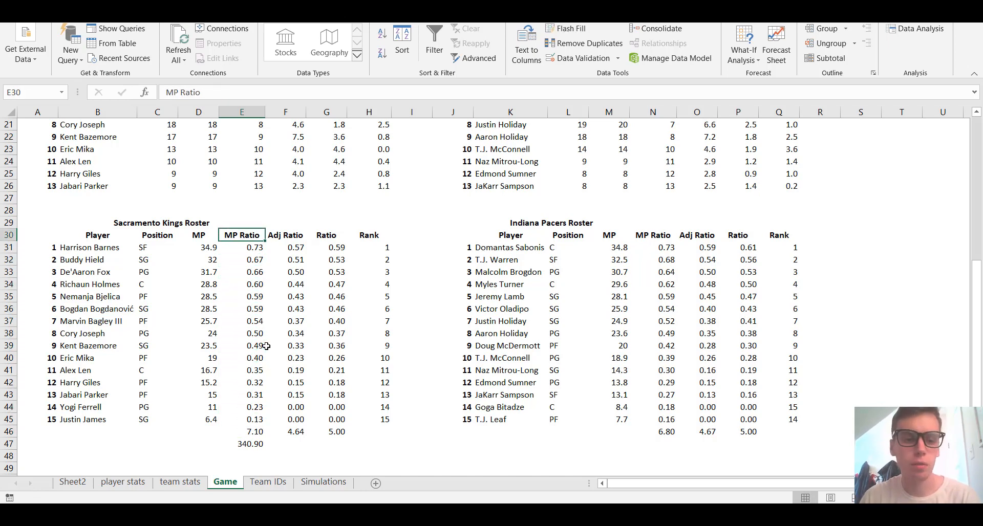
key(Down)
key(Down)
key(Up)
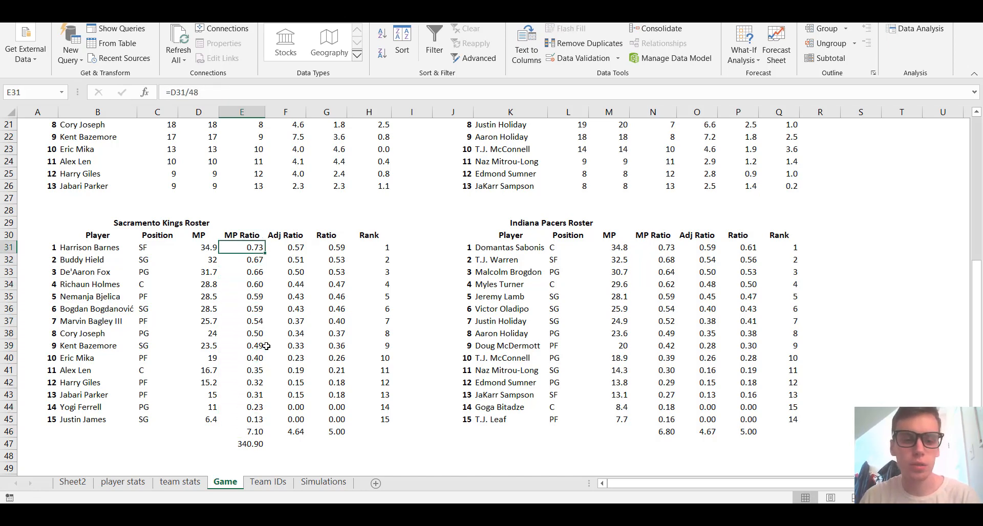
key(Down)
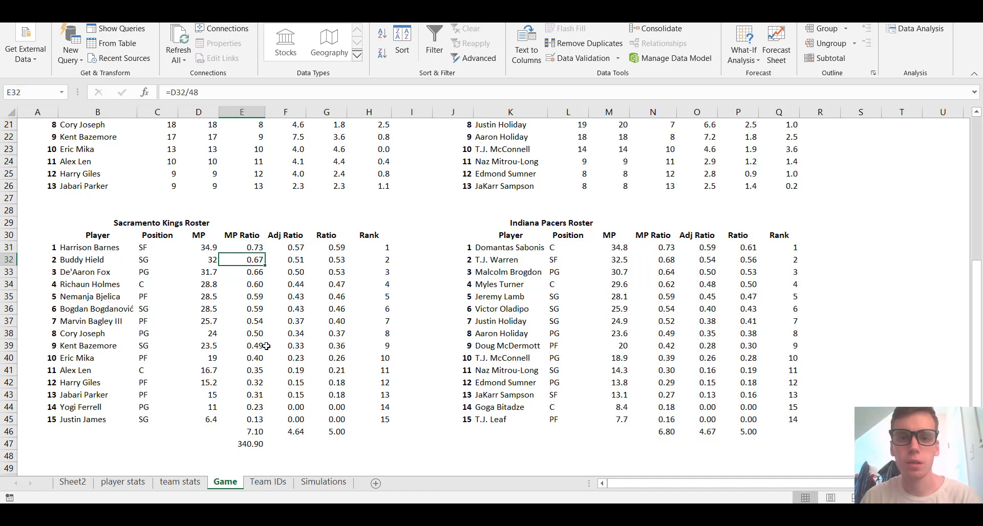
key(Down)
key(Down)
key(Down)
key(Down)
key(Down)
key(Down)
key(Down)
key(Down)
key(Down)
key(Down)
key(Down)
key(Down)
key(Down)
key(Down)
key(Down)
key(Down)
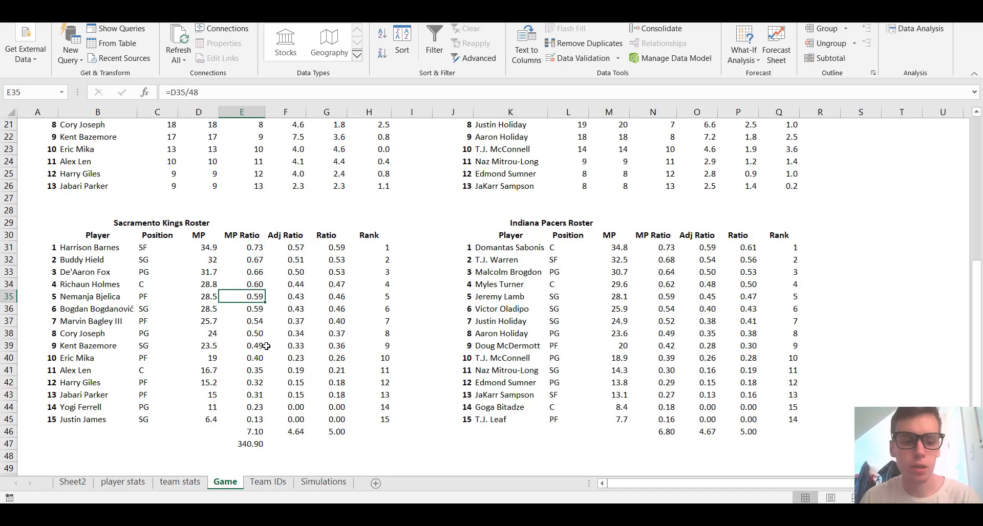
key(Up)
key(Up)
key(Up)
key(Up)
key(Up)
key(Up)
key(Up)
key(Up)
key(Up)
key(Up)
key(Up)
key(Up)
key(Up)
key(Up)
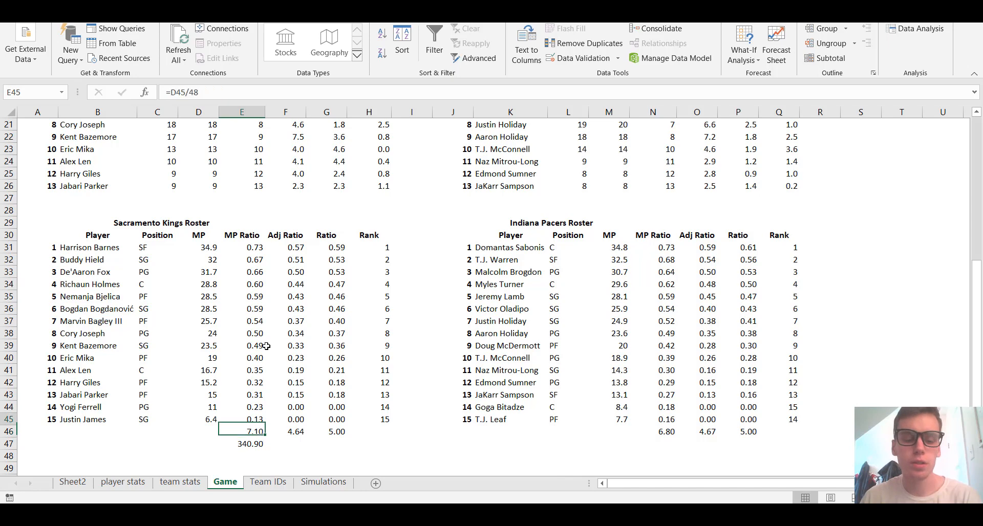
key(Up)
key(Up)
key(Up)
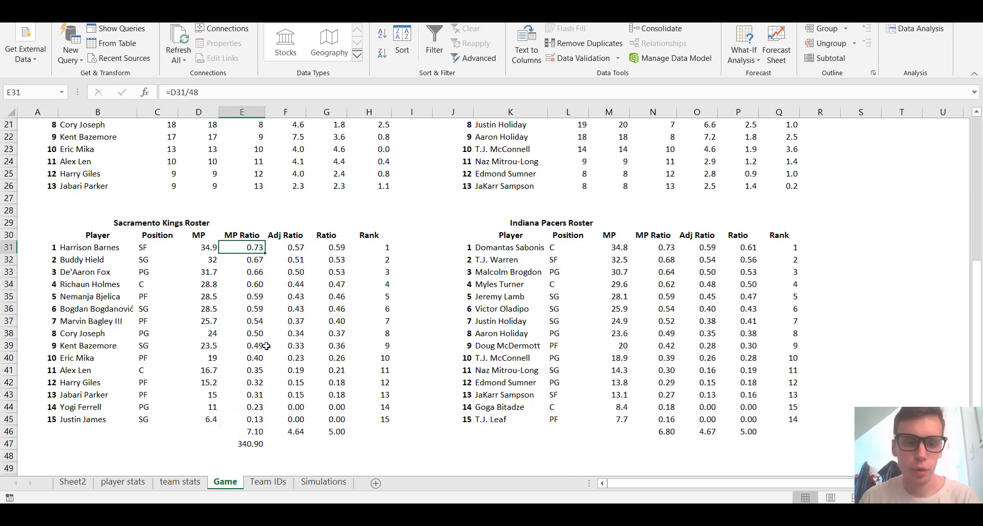
- Go through the MP Ratio column from E31 to the total minutes formula in E47
key(Down)
key(Down)
key(Down)
key(Down)
key(Down)
key(Down)
key(Down)
key(Down)
key(Down)
key(Down)
key(Down)
key(Down)
key(Down)
key(Down)
key(Down)
key(Down)
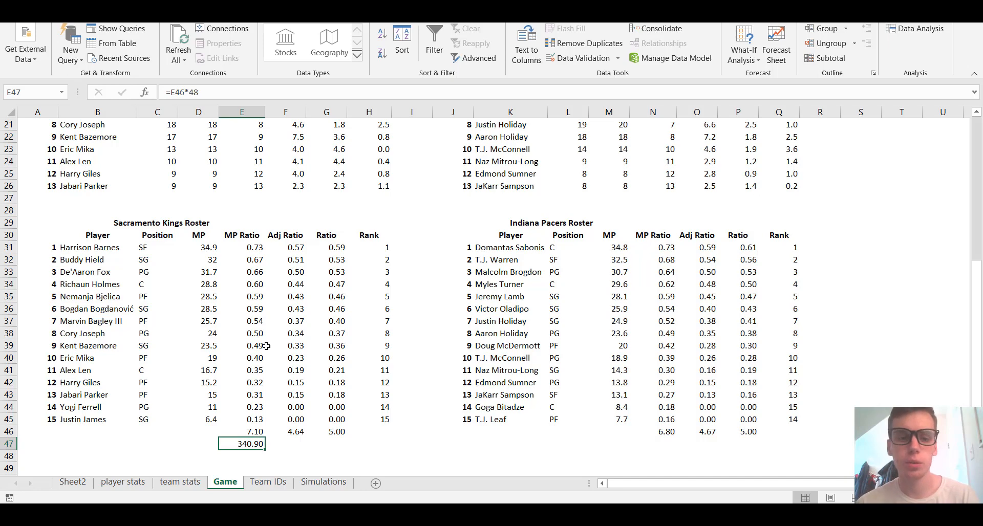
- Check the Ratio total formula in G46 and return to the first Adj Ratio formula in F31
key(Right)
key(Right)
key(Up)
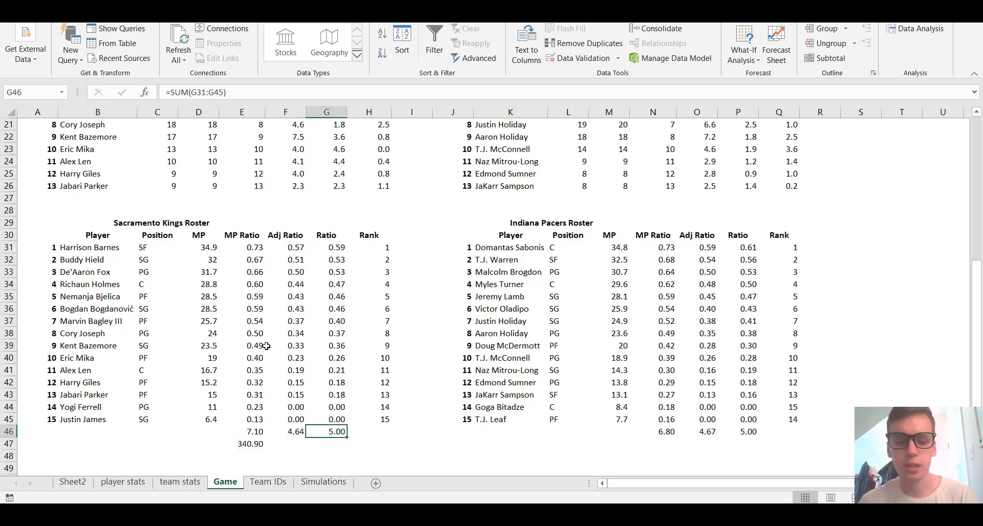
key(Up)
key(Left)
key(Up)
key(Up)
key(Up)
key(Up)
key(Up)
key(Up)
key(Up)
key(Up)
key(Up)
key(Up)
key(Up)
key(Up)
key(Up)
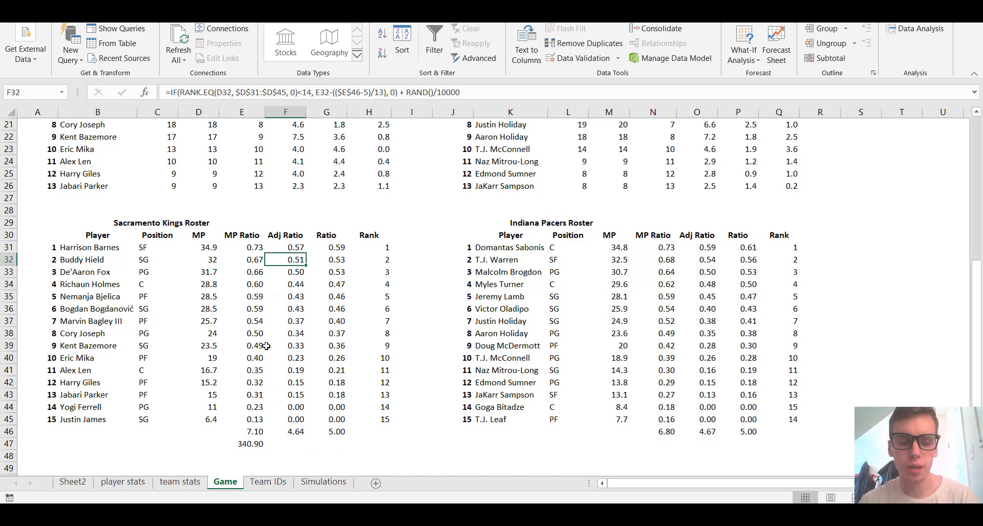
key(Up)
key(Up)
key(Down)
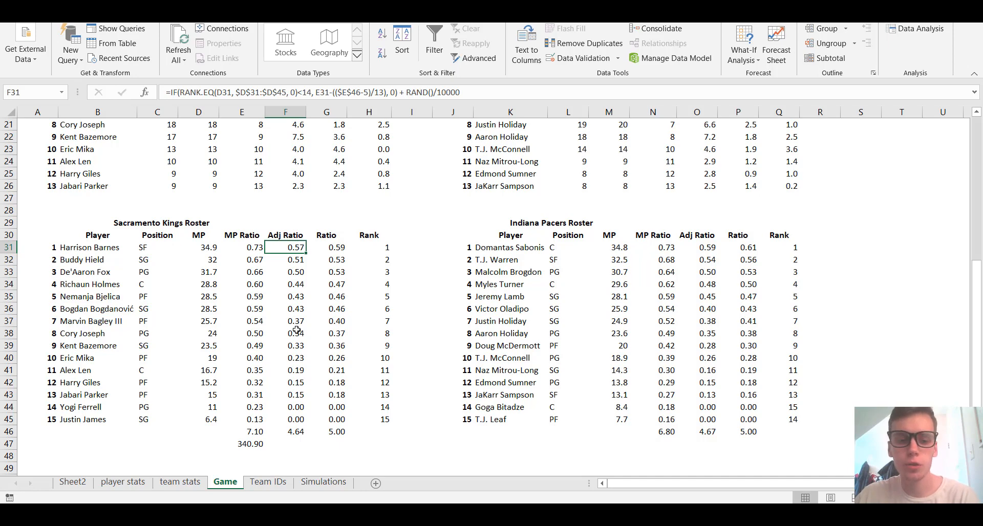
scroll(291, 343, down, 1)
scroll(293, 347, up, 1)
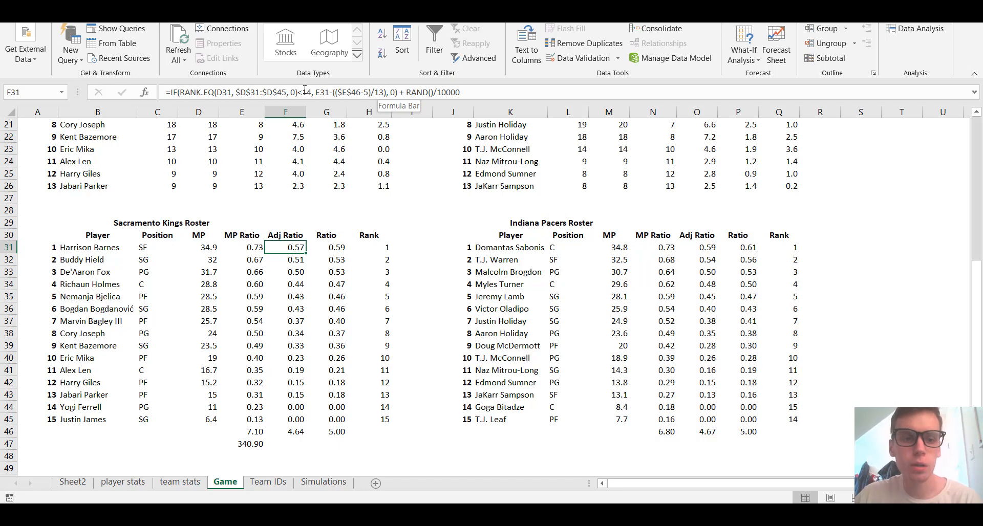
- Inspect the RANK.EQ test and the E31-(($E$46-5)/13) value-if-true argument inside the F31 formula
click(299, 93)
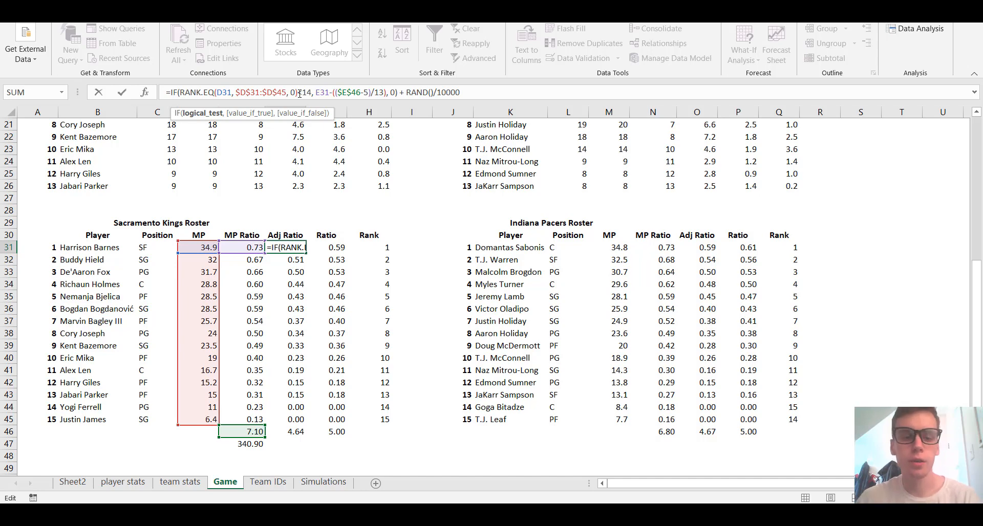
drag(330, 95, 315, 95)
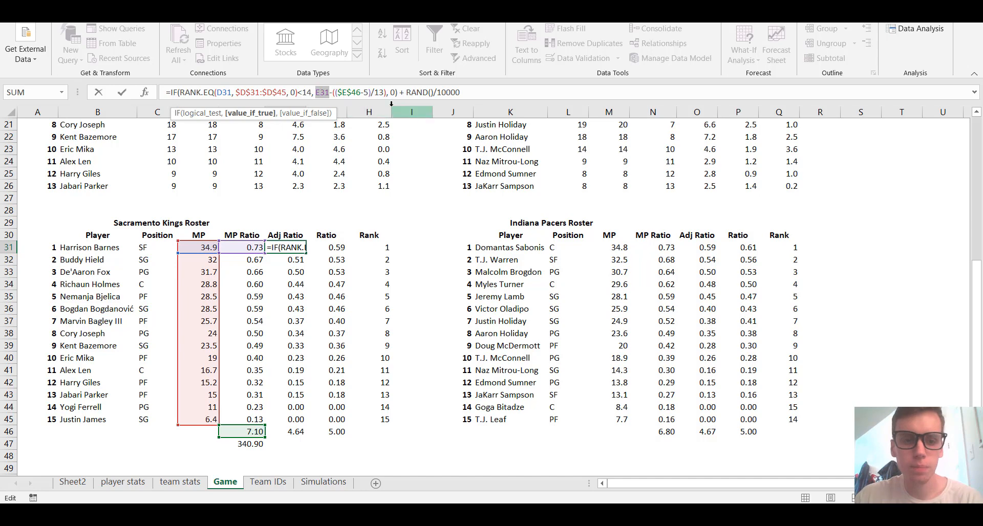
click(363, 97)
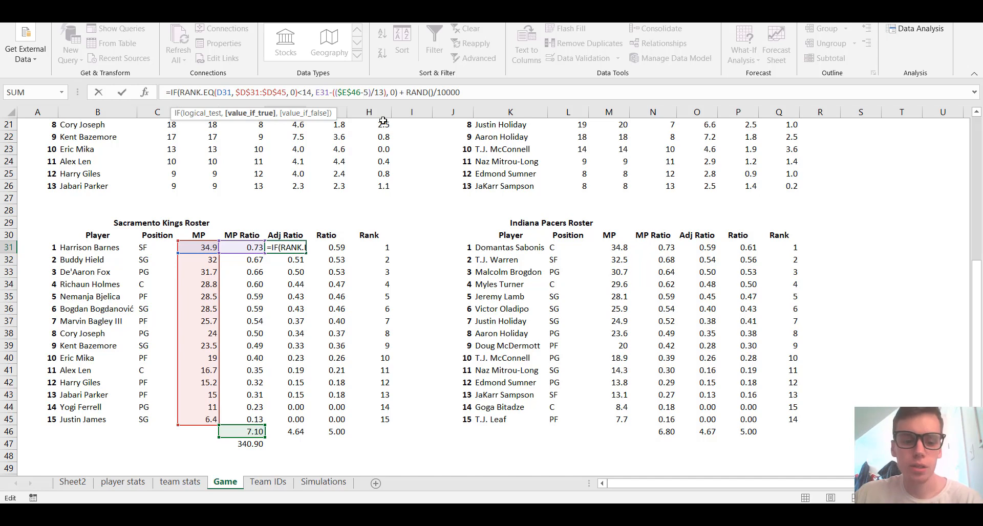
- Inspect the value-if-false argument and the RAND()/10000 term of the F31 formula, then close it without changes
key(Right)
key(Right)
key(Right)
key(Right)
key(Right)
key(Right)
key(Right)
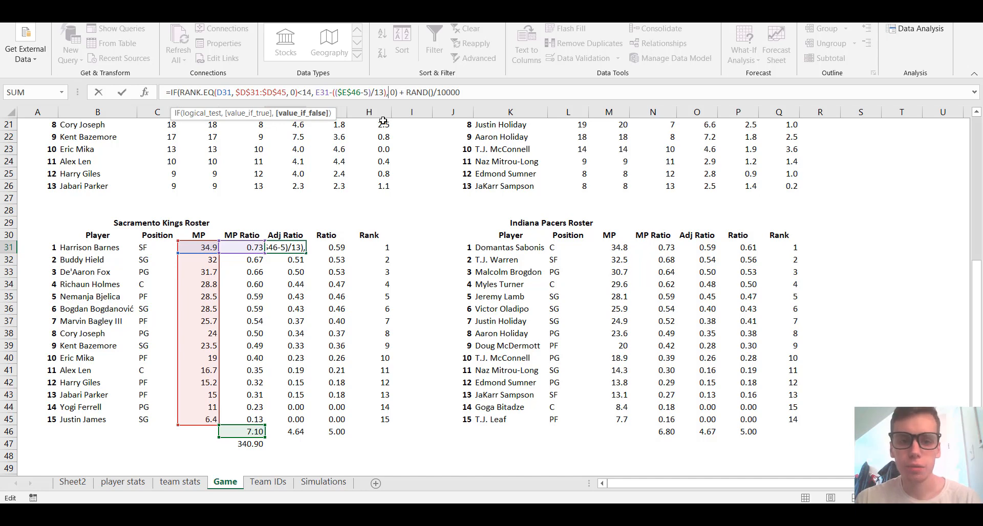
key(Right)
key(Right)
key(Right)
key(Right)
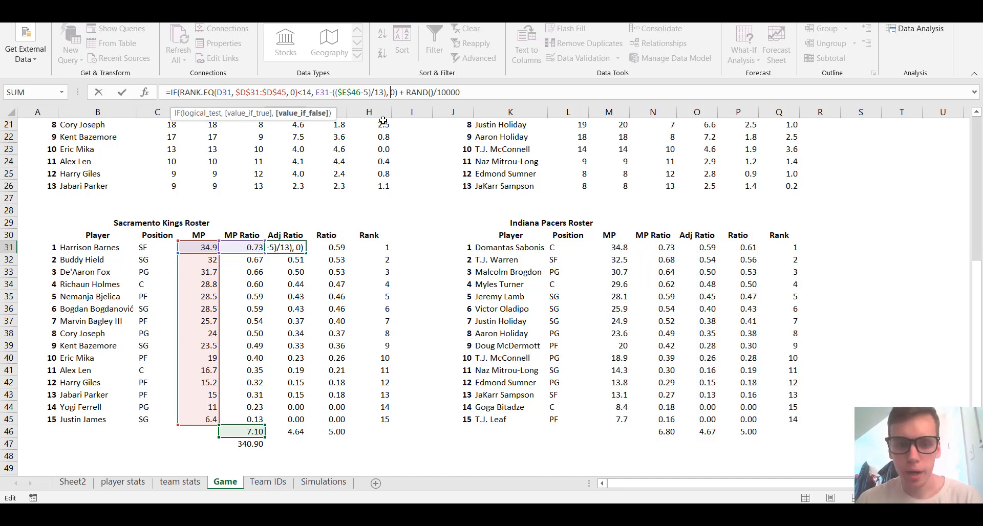
key(Right)
key(Right)
key(Right)
key(Right)
key(Right)
key(Right)
key(Right)
key(Right)
key(Right)
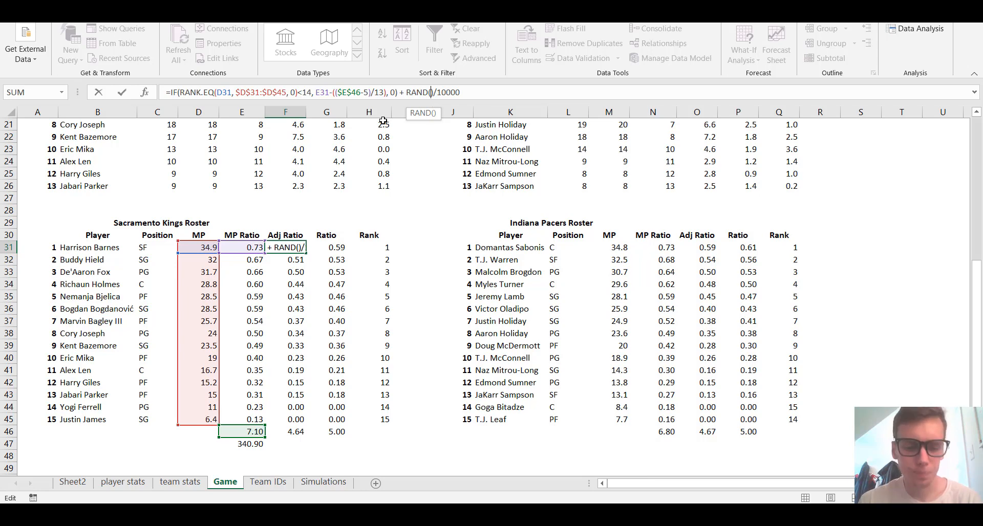
key(Return)
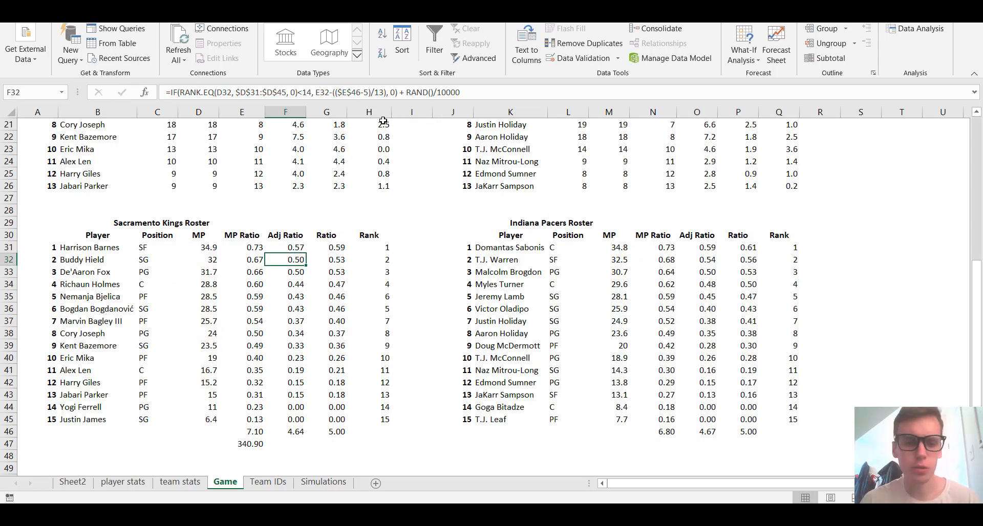
- Examine the Ratio formula for the first Sacramento Kings player in G31
key(Right)
key(Right)
key(Up)
key(Left)
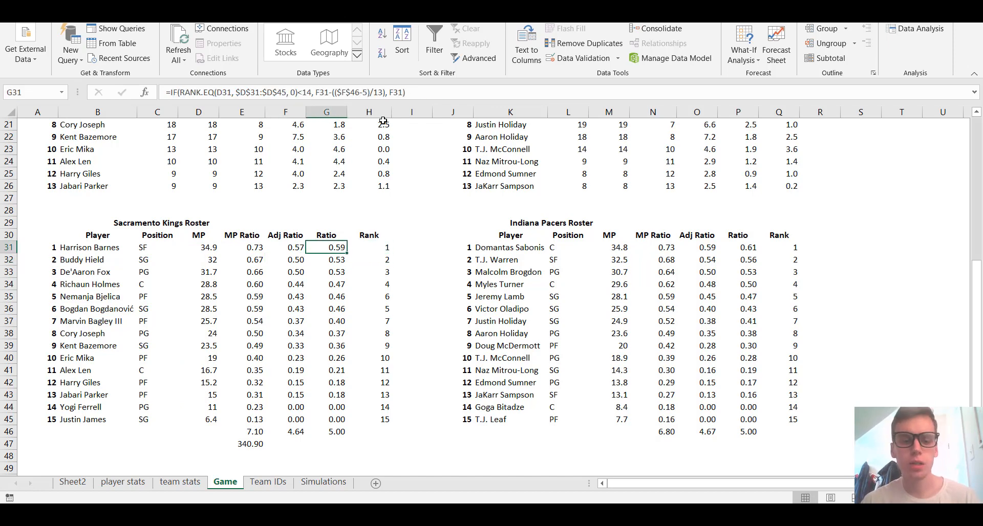
key(Left)
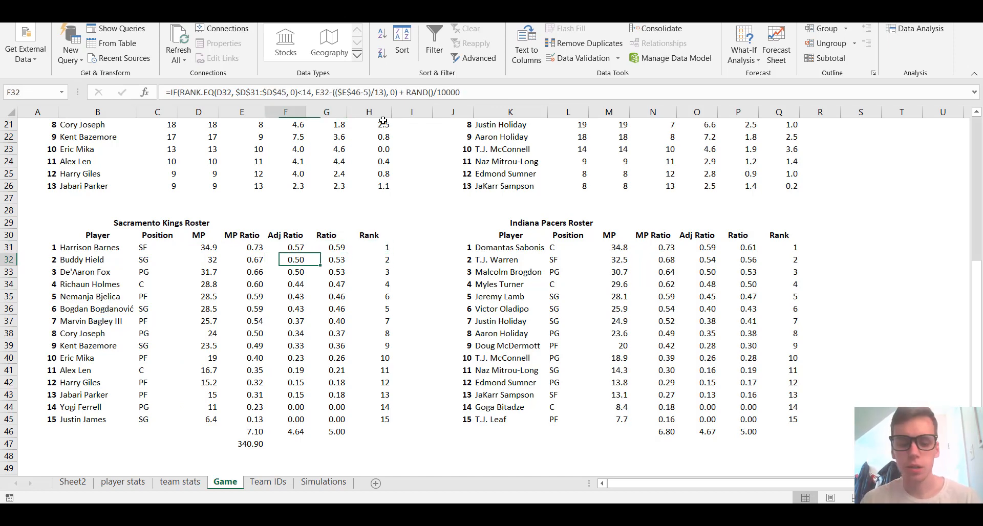
- Examine the Adj Ratio total formula in F46 and the last player's Adj Ratio formula in F45
key(Down)
key(Down)
key(Down)
key(Down)
key(Down)
key(Down)
key(Down)
key(Down)
key(Down)
key(Down)
key(Down)
key(Down)
key(Down)
key(Down)
key(Down)
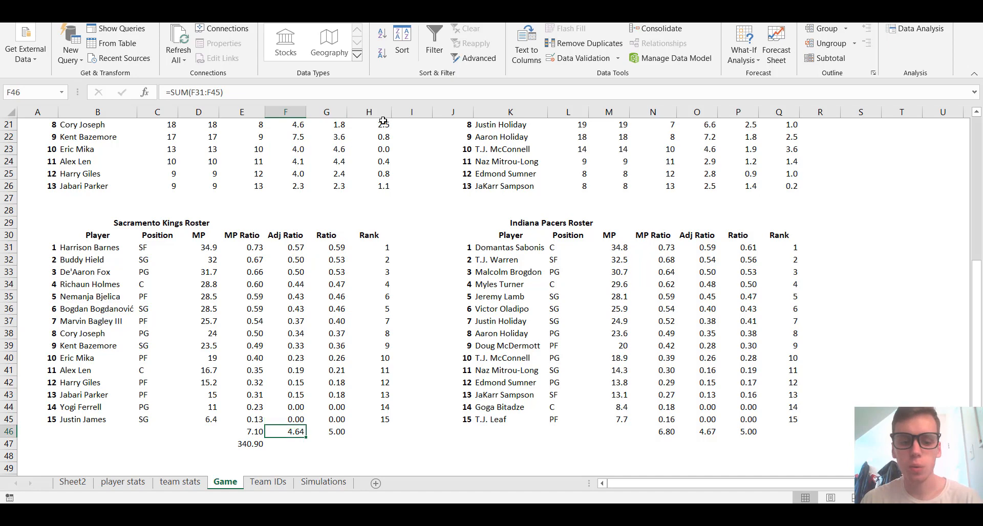
key(Up)
key(Up)
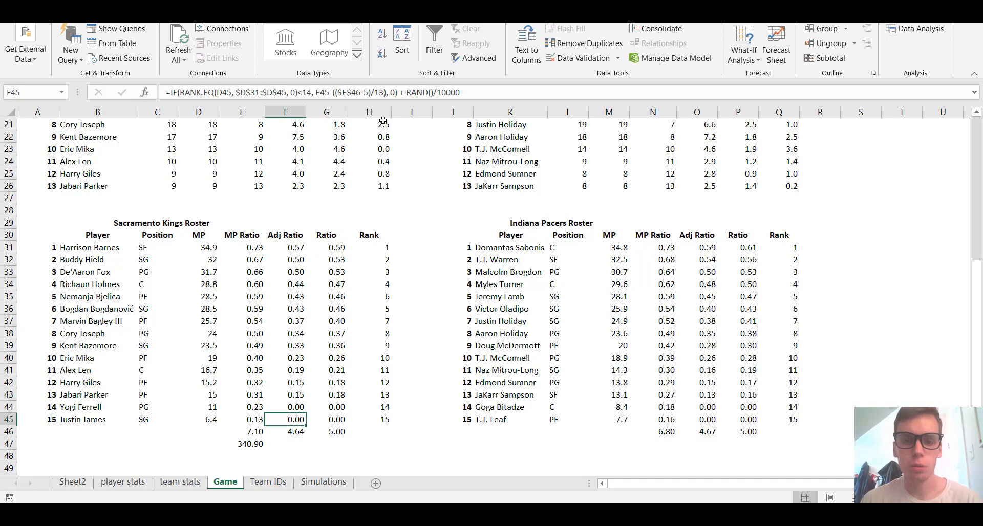
- Compare the MP Ratio in E44 with the Adj Ratio in F44 for the 14th player of the Sacramento Kings roster
key(Left)
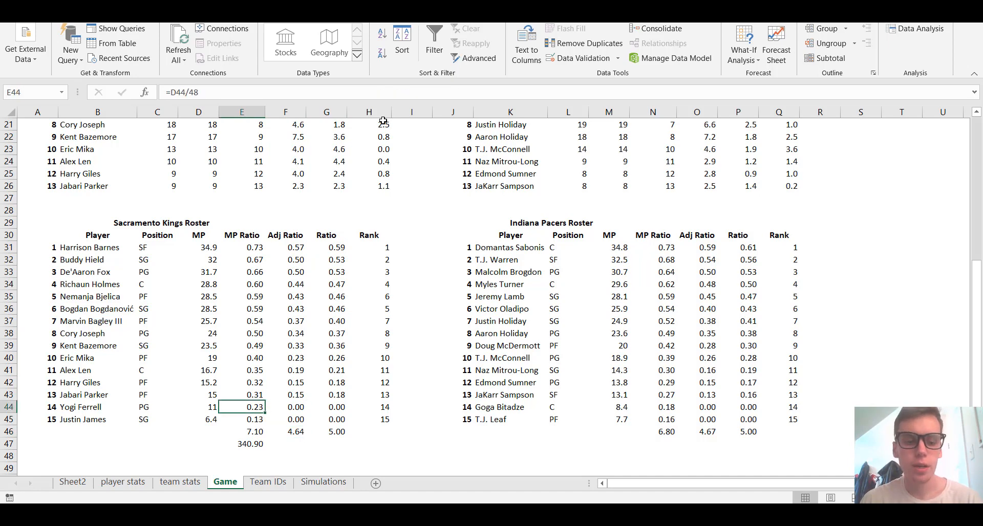
key(Right)
key(Left)
key(Down)
key(Up)
key(Right)
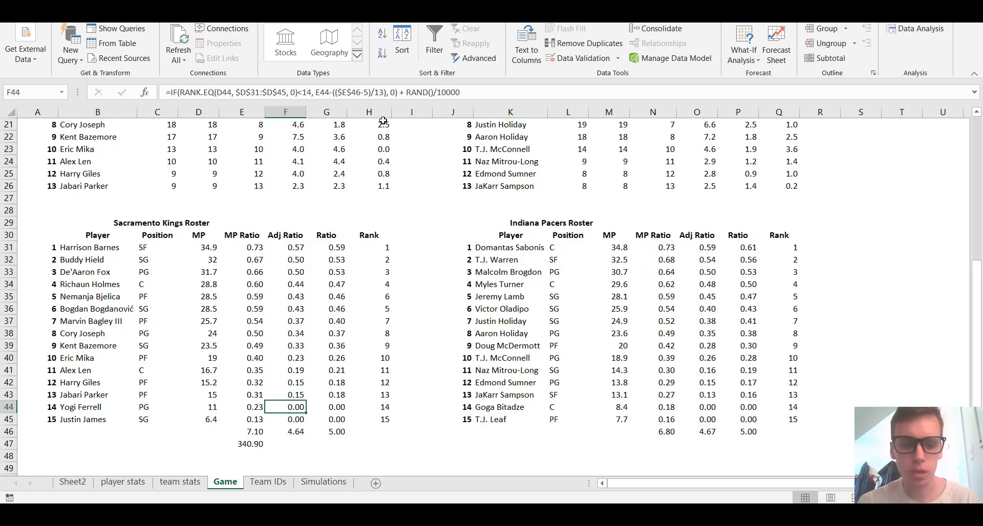
key(Left)
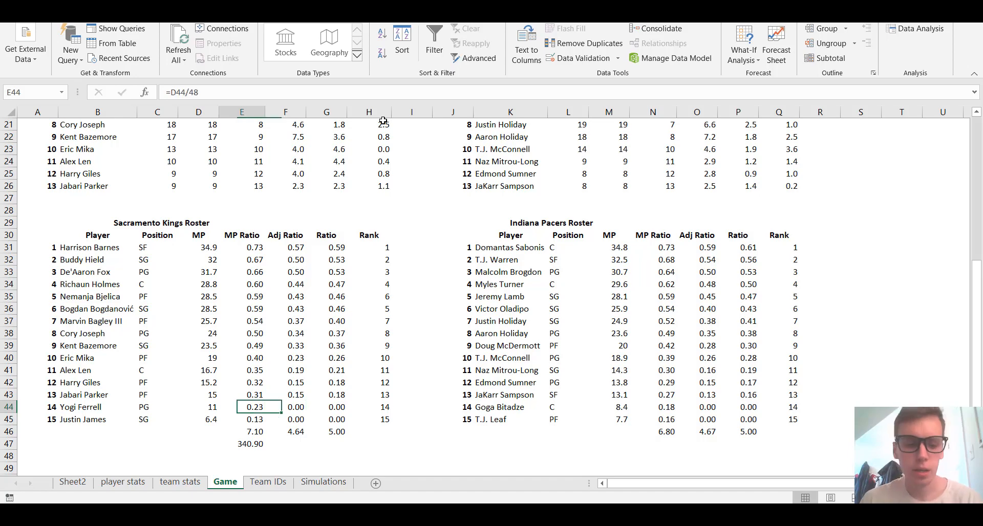
- Compare the MP Ratio and Adj Ratio of the last two Sacramento Kings players in rows 44 and 45, ending at the F46 total
key(Right)
key(Left)
key(Down)
key(Up)
key(Down)
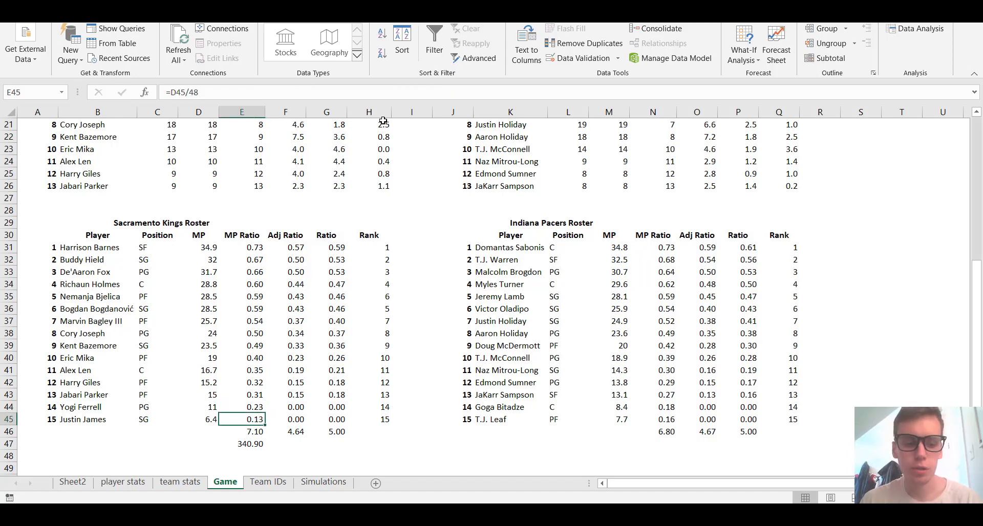
key(Up)
key(Right)
key(Left)
key(Right)
key(Down)
key(Down)
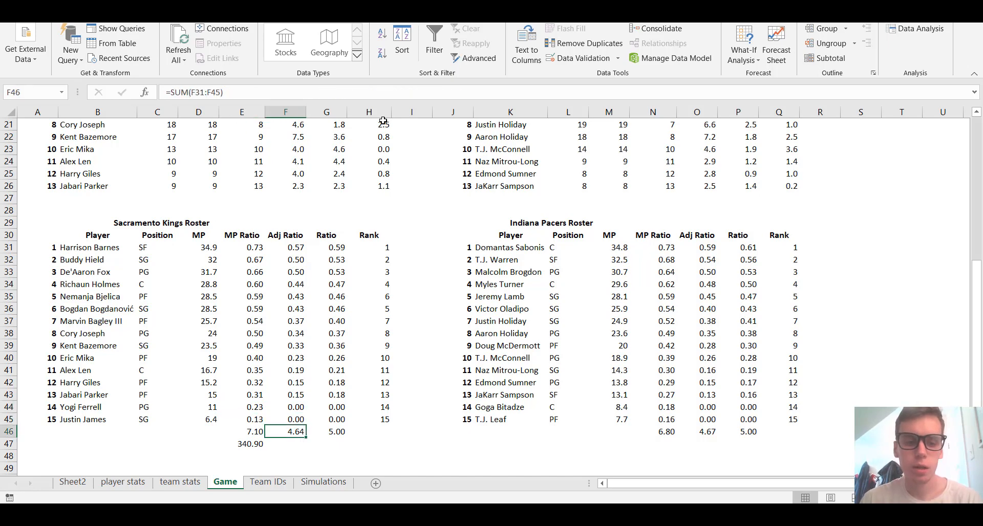
key(Left)
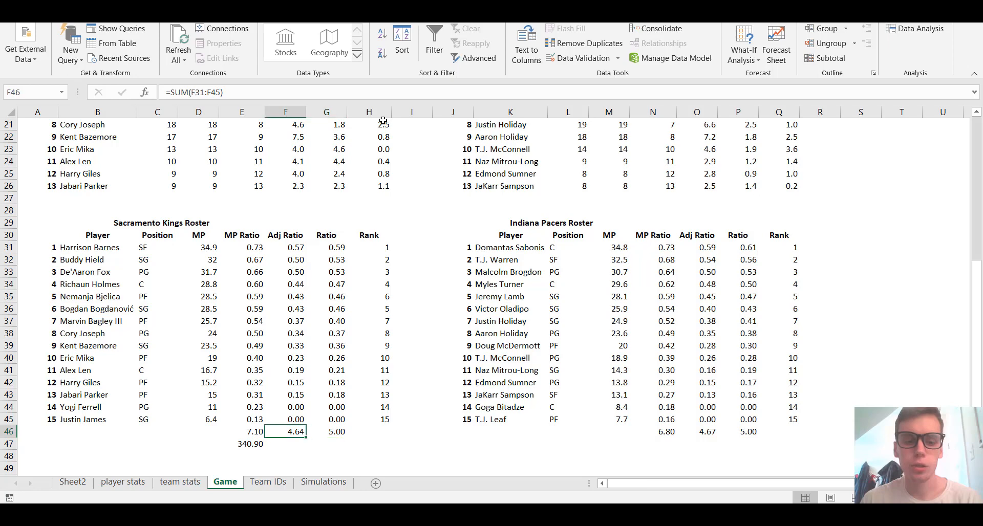
- Inspect the RANK.EQ test and the F31-(($F$46-5)/13) adjustment in the G31 Ratio formula, then close it without changes
key(Up)
key(Up)
key(Up)
key(Up)
key(Up)
key(Up)
key(Up)
key(Up)
key(Up)
key(Up)
key(Up)
key(Up)
key(Up)
key(Right)
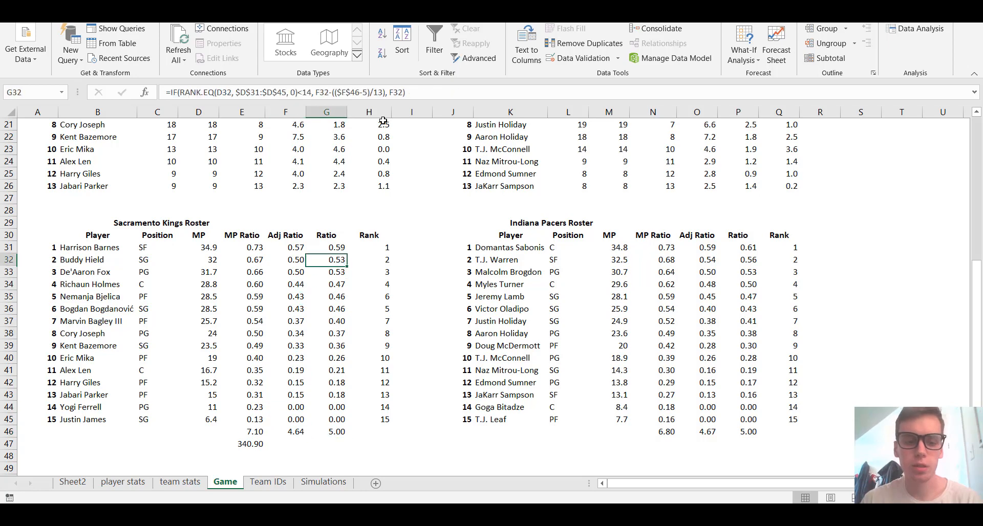
key(Up)
key(Up)
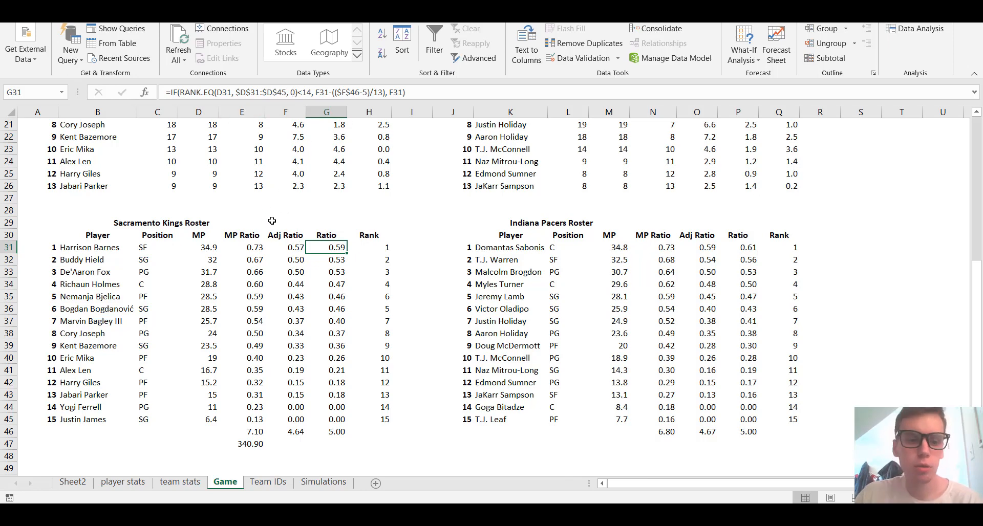
click(292, 93)
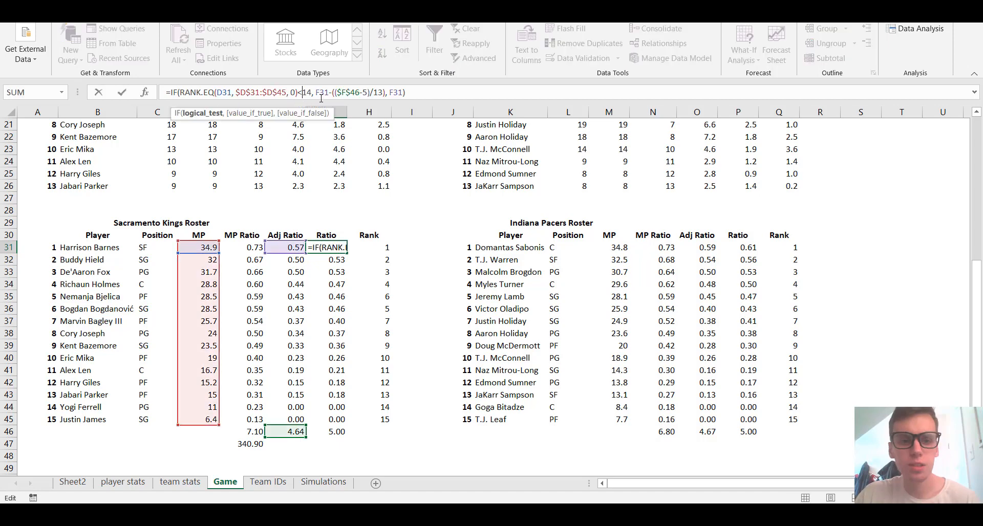
click(436, 97)
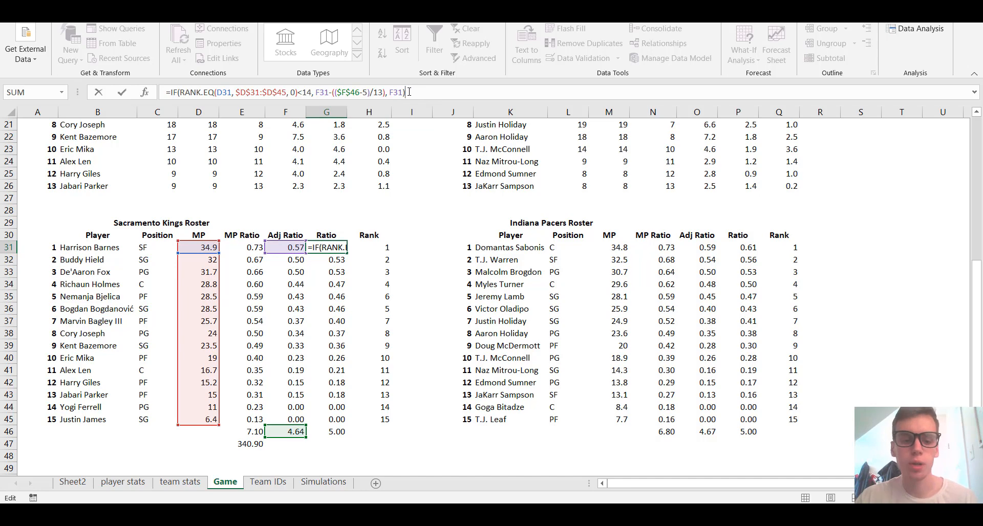
key(Return)
- Check the Ratio formulas down column G to G45, the Rank formula in H44, and the Ratio formula in G40
key(Down)
key(Down)
key(Down)
key(Down)
key(Down)
key(Down)
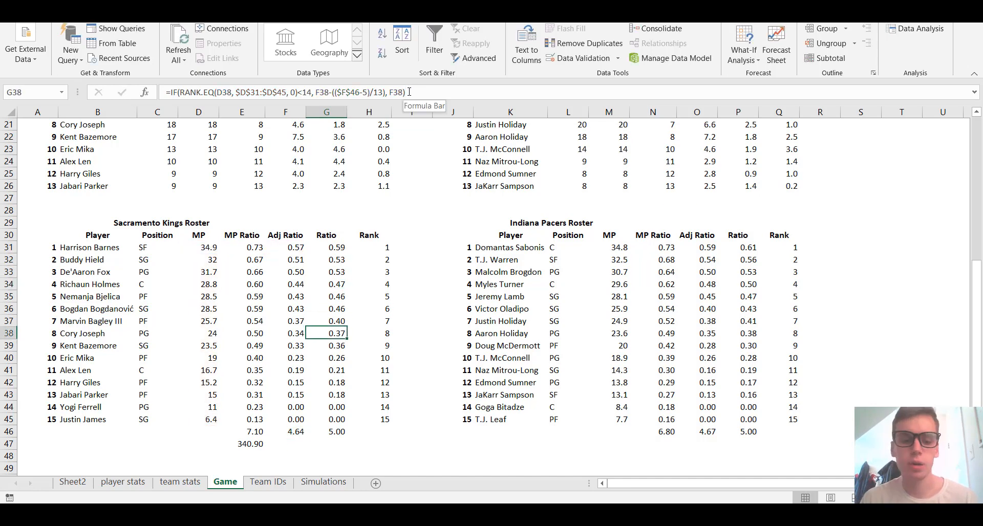
key(Down)
key(Down)
key(Down)
key(Down)
key(Down)
key(Down)
key(Down)
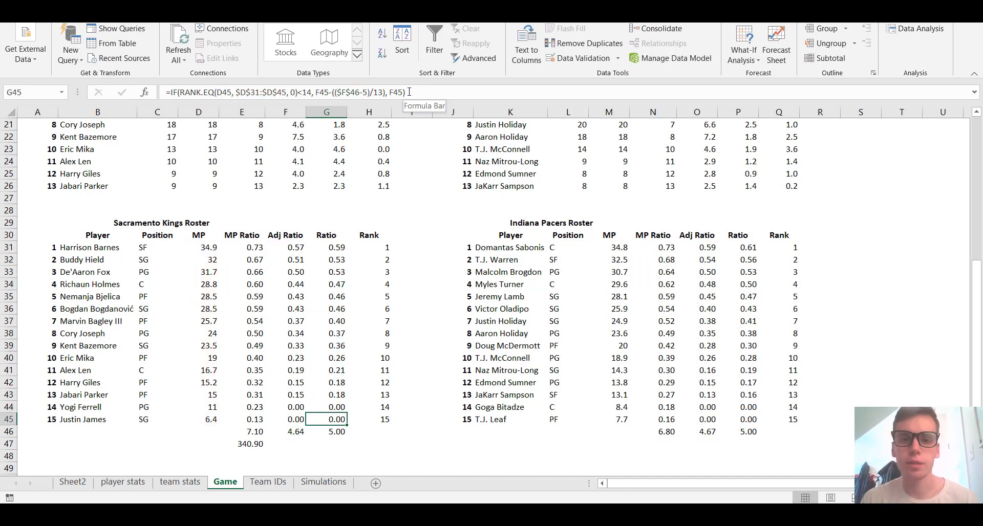
key(Right)
key(Up)
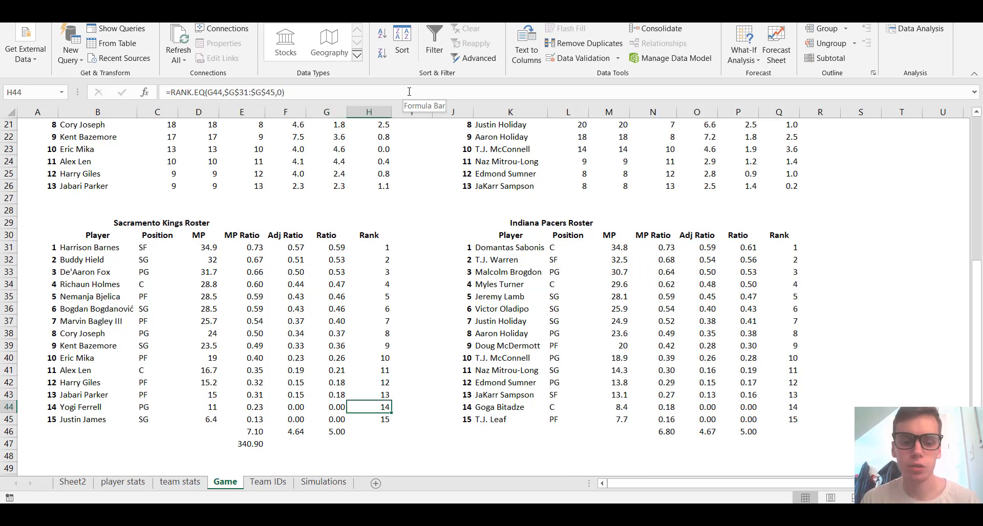
key(Left)
key(Up)
key(Up)
key(Up)
key(Up)
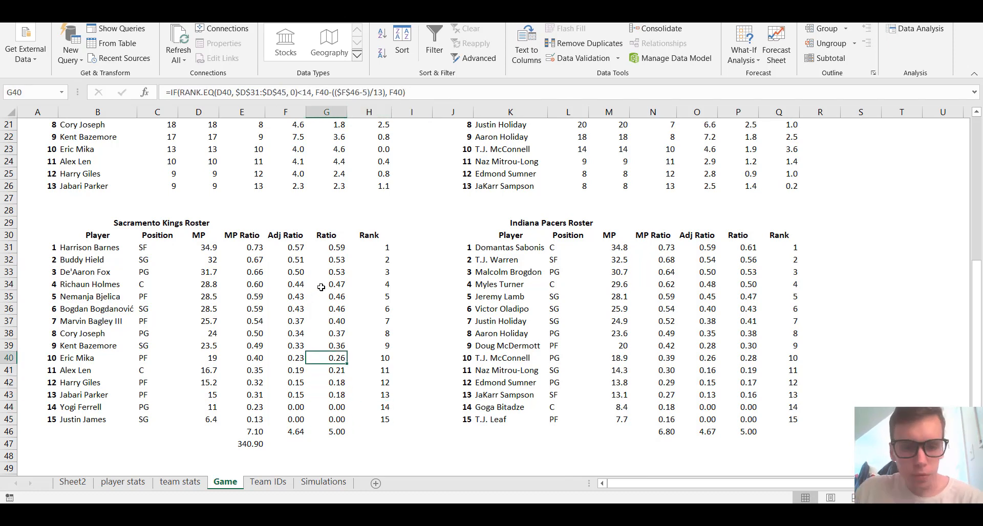
- Select the Kings' Ratio values in G31:G45 and compare them with the total in G46
drag(331, 248, 336, 423)
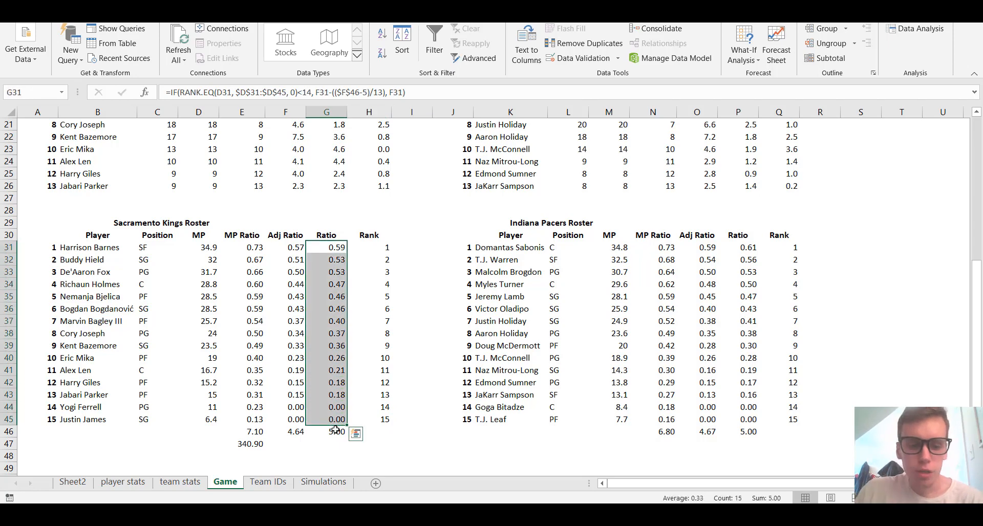
click(335, 430)
click(337, 443)
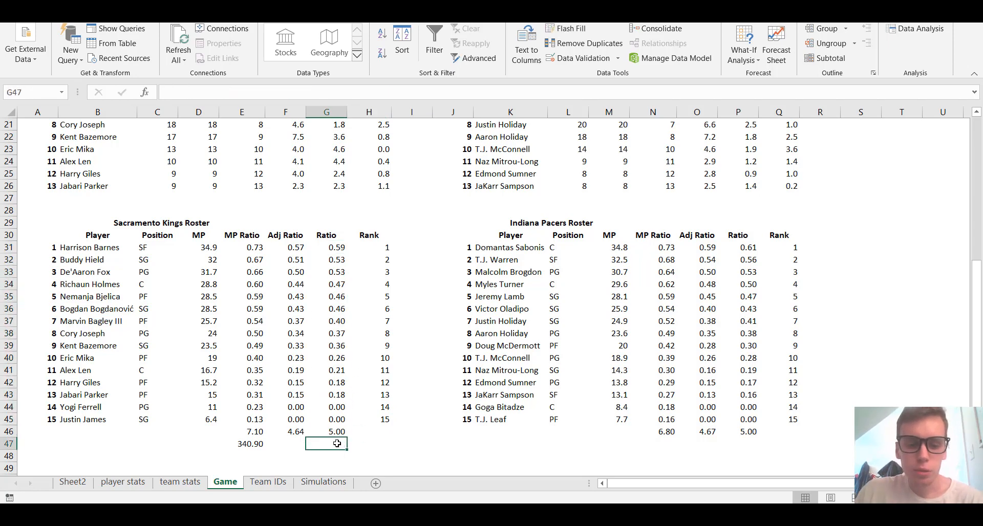
- Fill the =E46*48 total-minutes formula from E47 across to G47
click(246, 444)
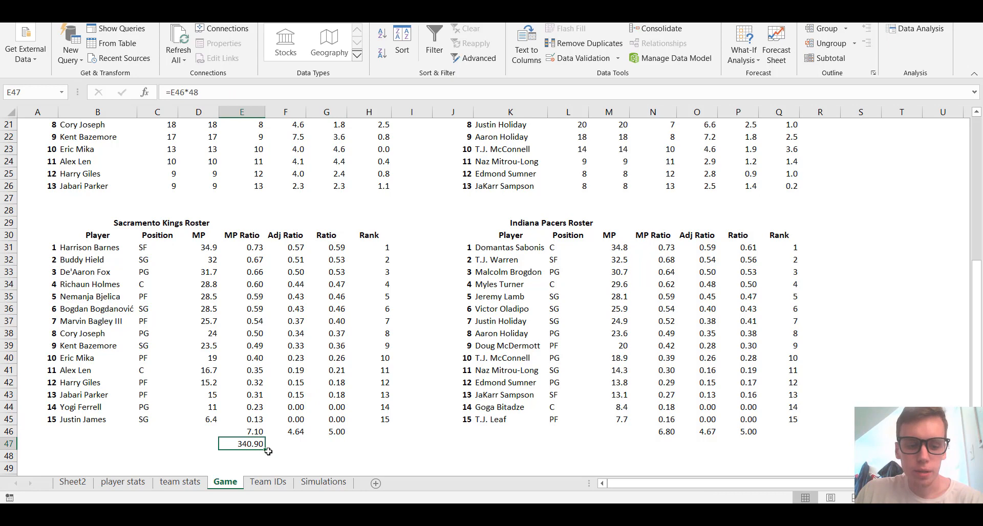
drag(268, 452, 332, 453)
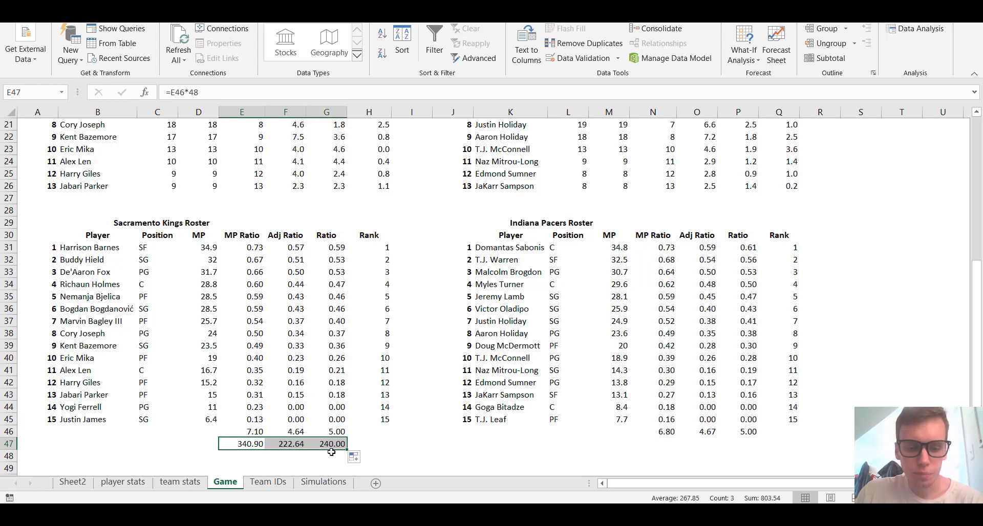
click(332, 452)
- Clear the total-minutes cells E47:G47 below the home roster, then undo the deletion
drag(239, 442, 335, 444)
key(Delete)
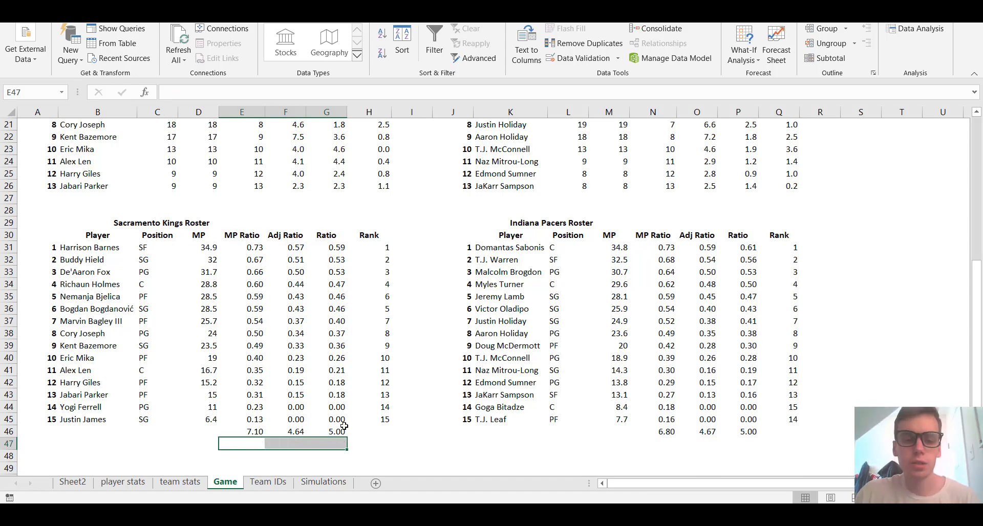
scroll(699, 343, up, 1)
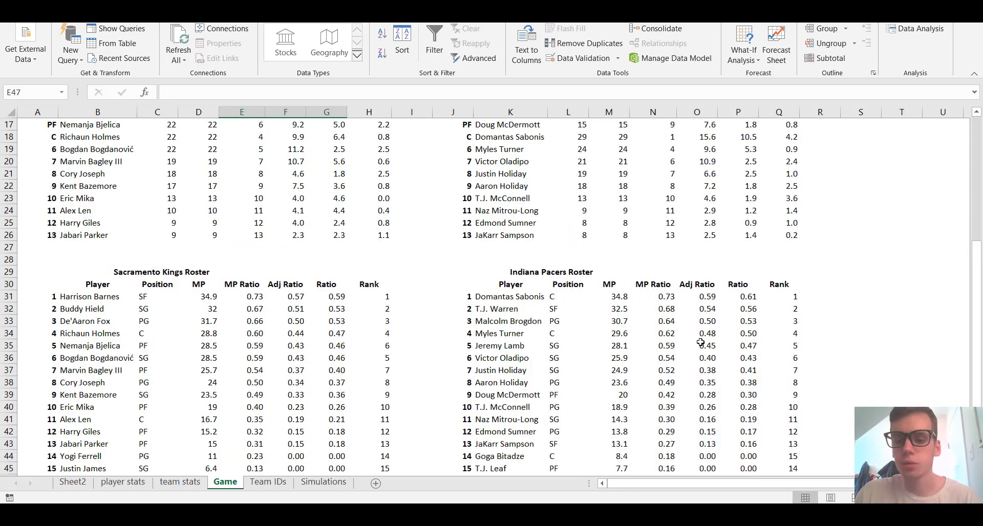
scroll(699, 346, down, 1)
scroll(699, 347, up, 1)
scroll(699, 347, down, 2)
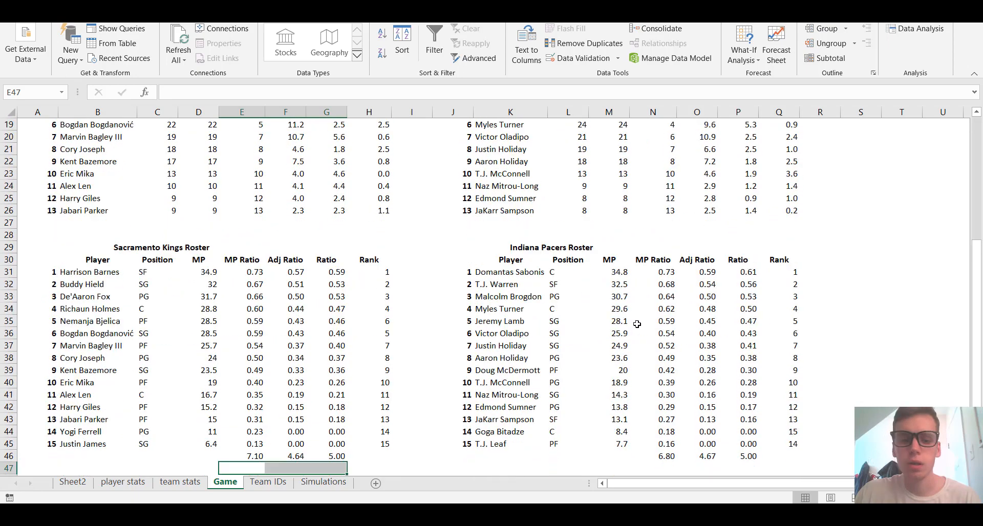
key(ctrl+z)
- Change the Home team in B8 to Portland Trail Blazers and check the roster totals in rows 46 and 47
scroll(200, 180, up, 7)
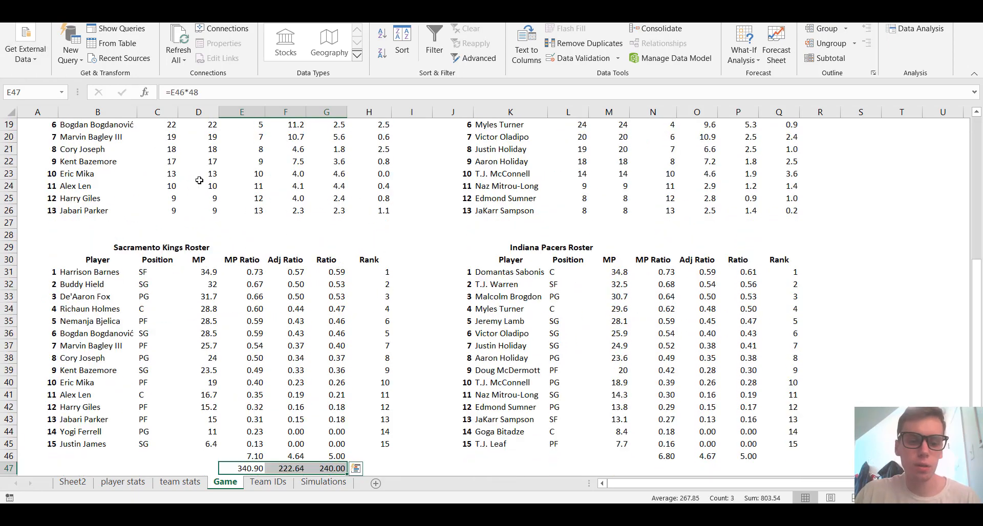
click(211, 165)
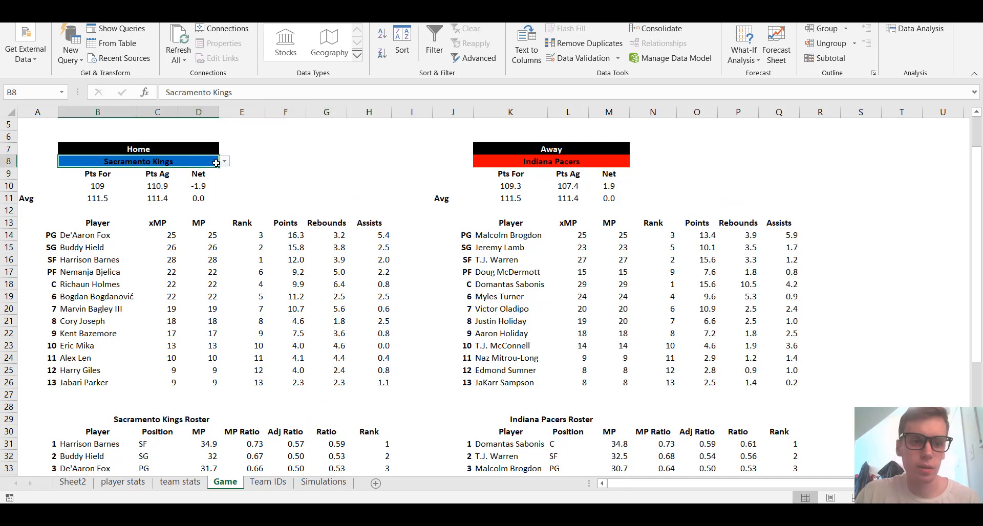
click(225, 161)
click(197, 189)
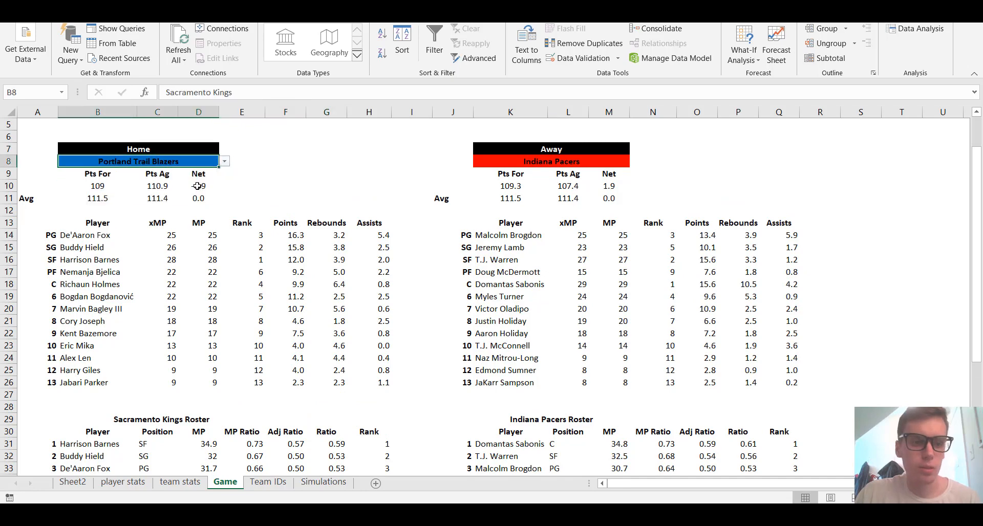
scroll(317, 213, down, 7)
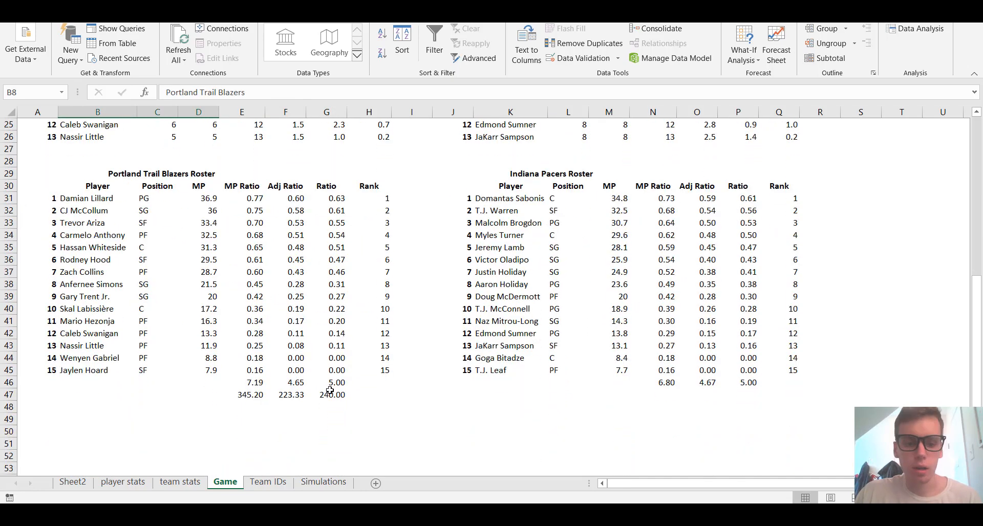
- Delete the total-minutes formulas in E47:G47 below the Portland Trail Blazers roster
drag(333, 395, 245, 395)
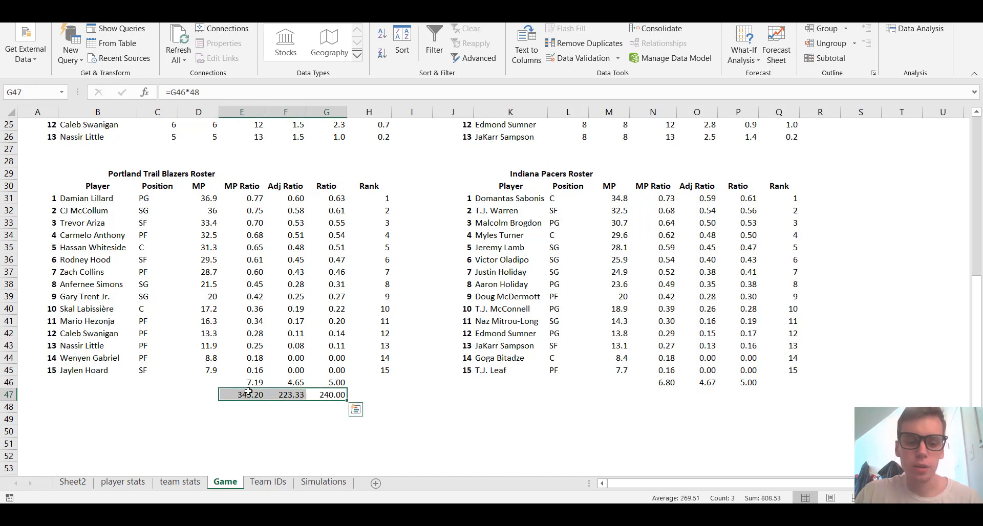
key(Delete)
scroll(371, 371, up, 1)
scroll(371, 372, up, 3)
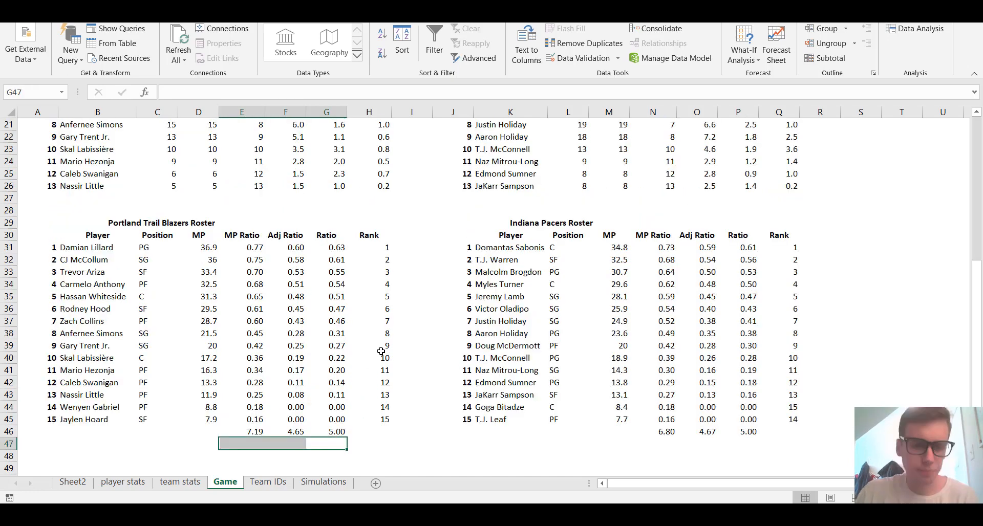
- Select the Portland roster's Rank formulas in H31:H45 and review the home lineup table that uses these ranks
scroll(350, 323, down, 1)
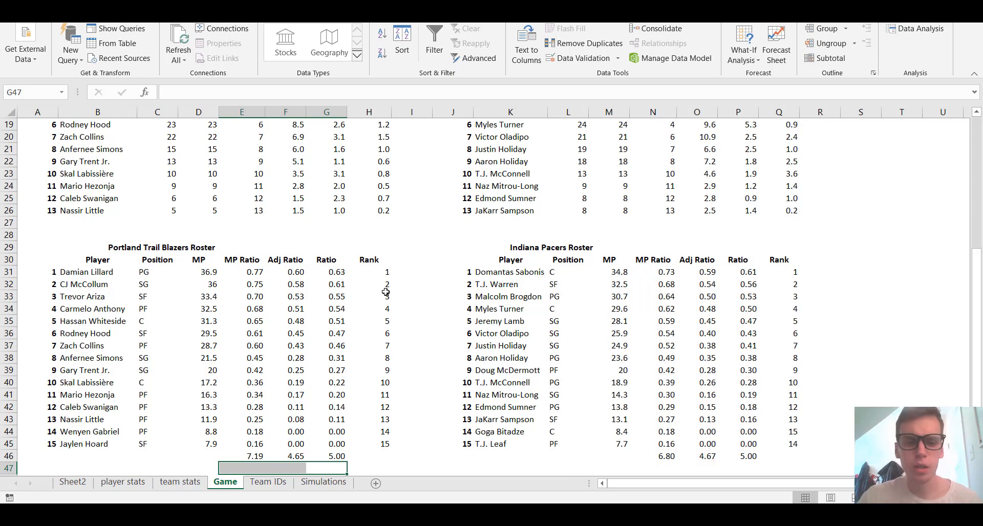
drag(387, 272, 388, 443)
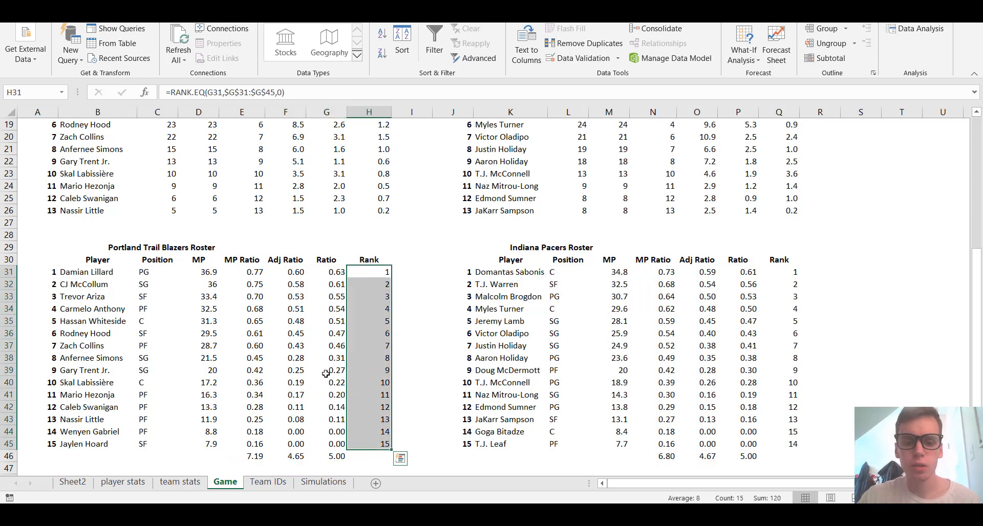
scroll(325, 374, up, 4)
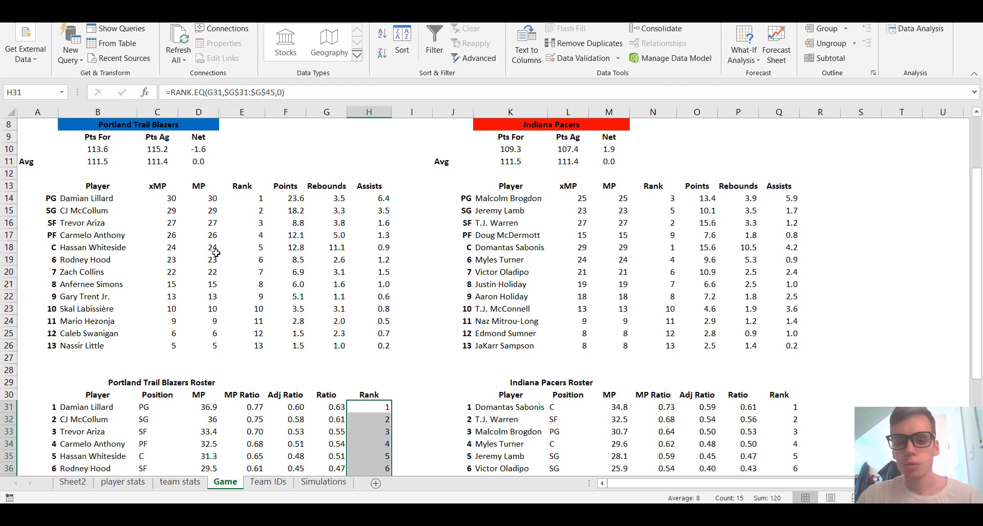
scroll(207, 252, up, 1)
scroll(192, 252, down, 1)
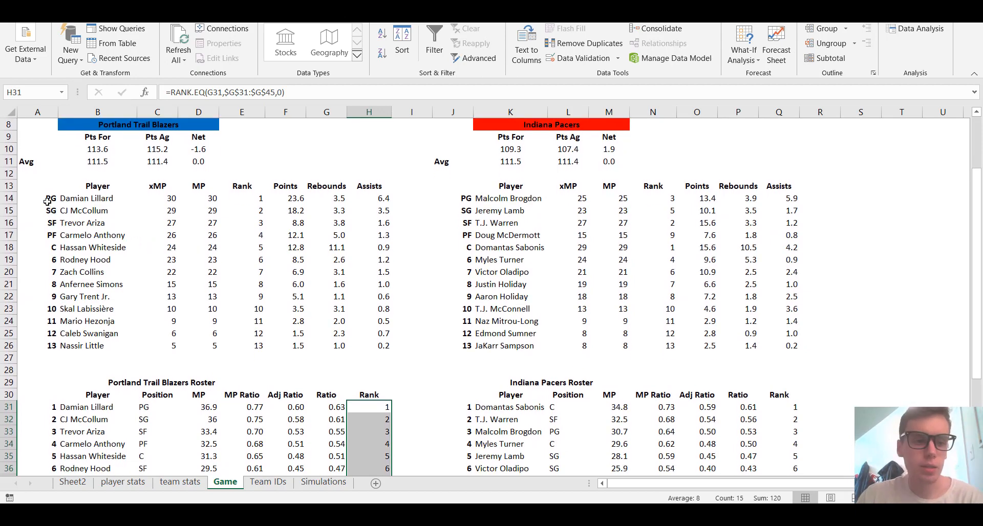
- Select the starting positions PG to C in A14:A18 and compare the home and away lineups with their rosters
drag(46, 201, 48, 240)
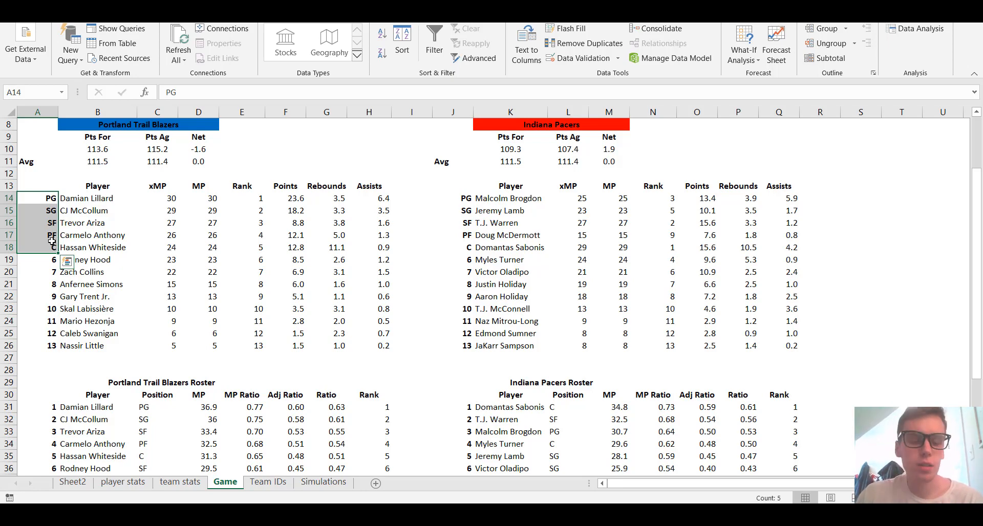
scroll(51, 243, up, 1)
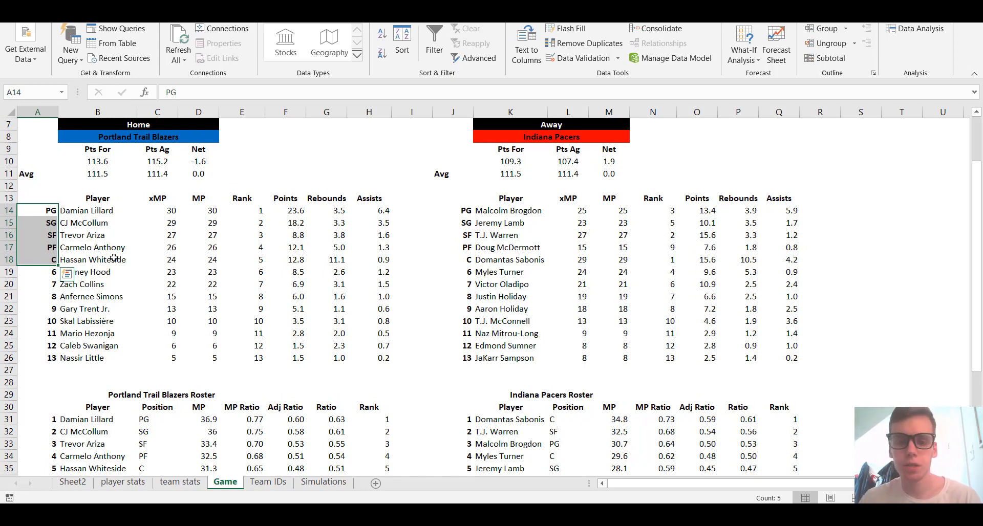
scroll(621, 249, down, 3)
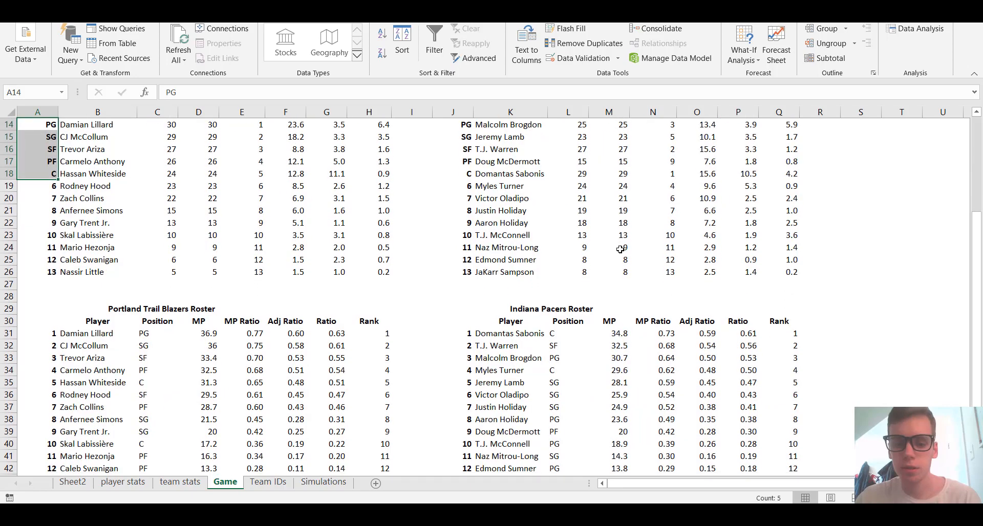
scroll(615, 307, up, 1)
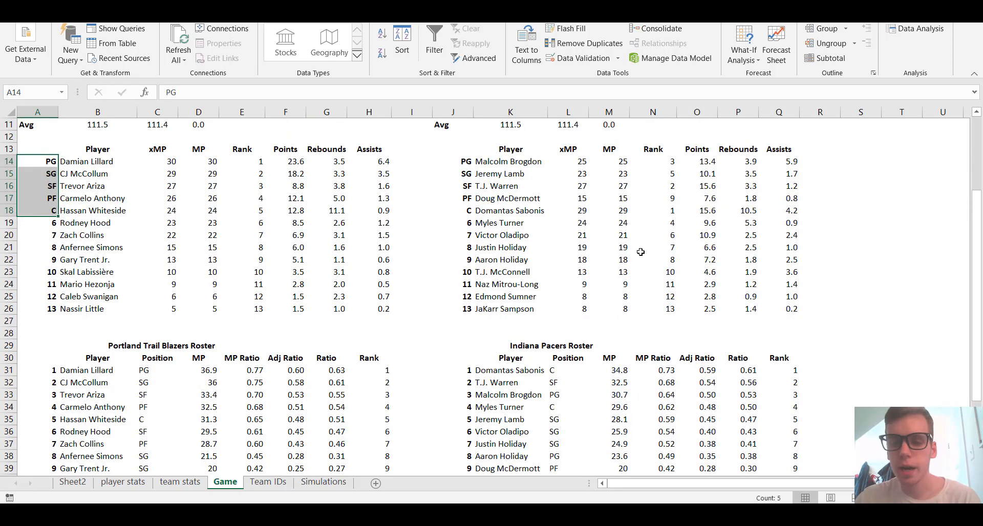
- Examine the INDEX/MATCH formulas for the away power forward's Rank in N17 and Player in K17, and the home point guard in B14
click(661, 197)
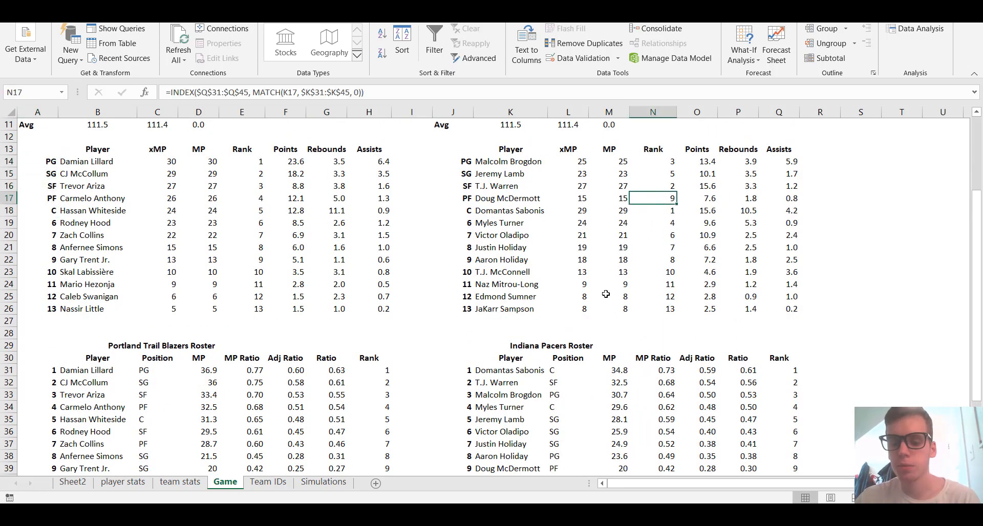
click(531, 197)
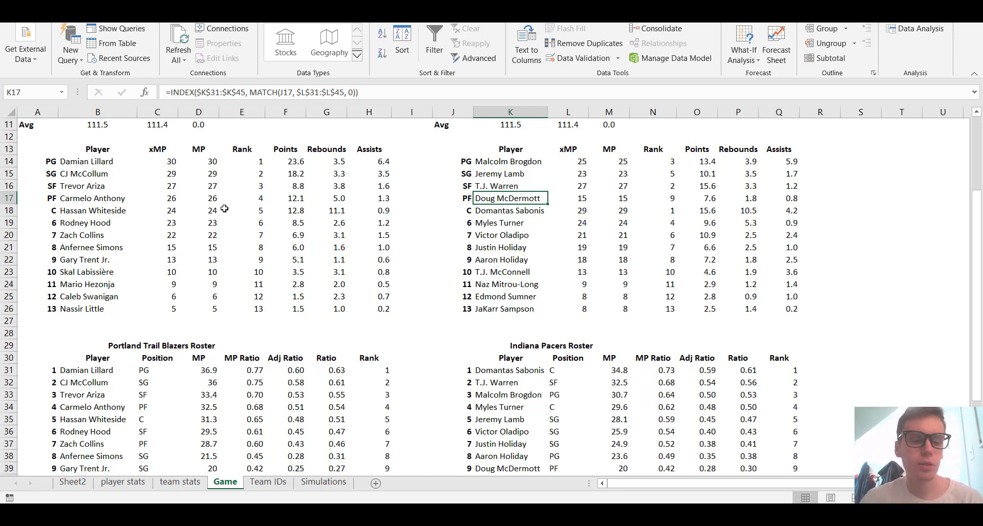
click(105, 172)
click(110, 162)
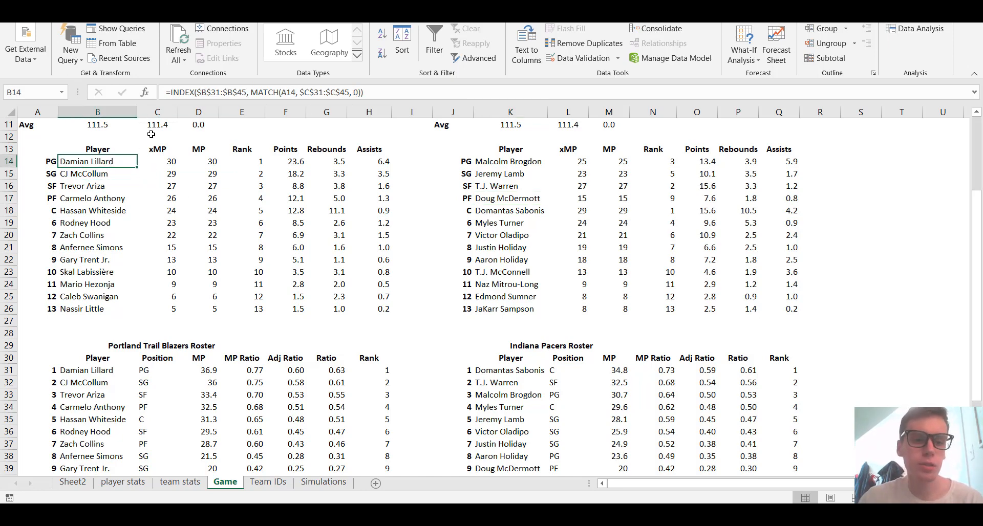
- Compare the home starters' INDEX/MATCH formulas in B14:B18 with the players and positions in the Portland Trail Blazers roster
click(50, 162)
click(86, 163)
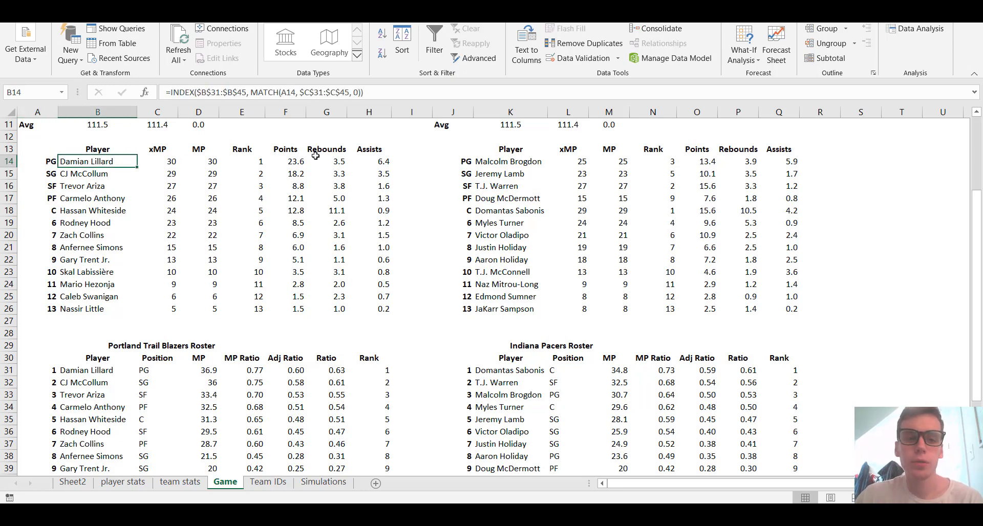
key(Down)
key(Down)
key(Down)
key(Down)
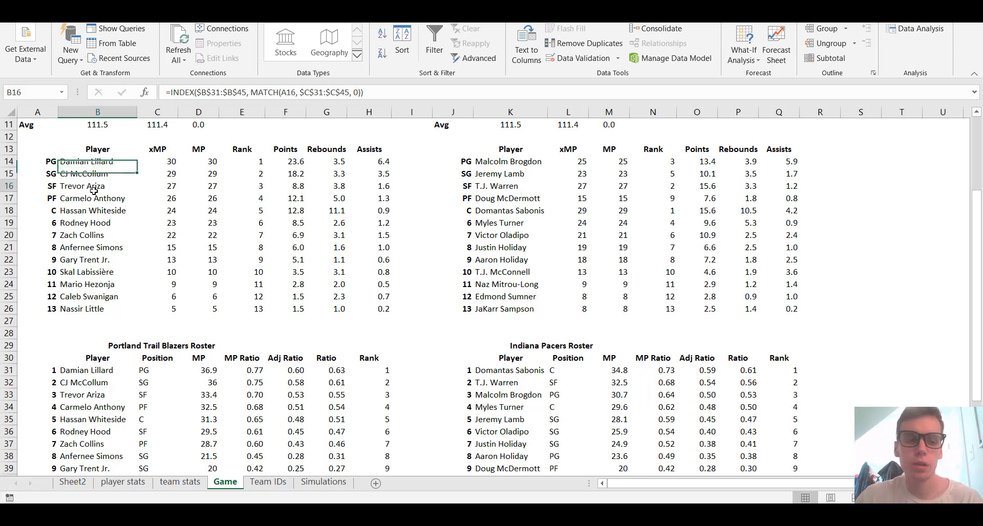
scroll(173, 358, down, 3)
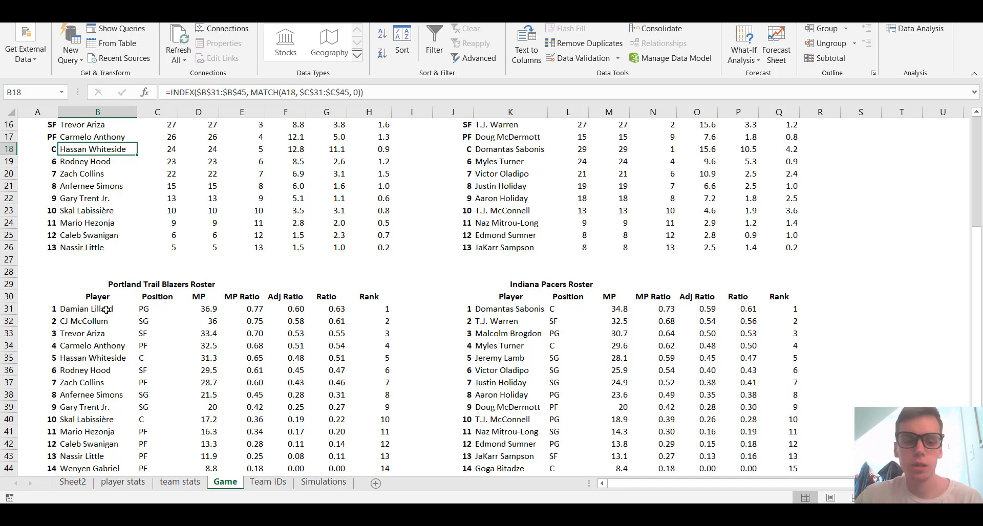
scroll(106, 310, up, 1)
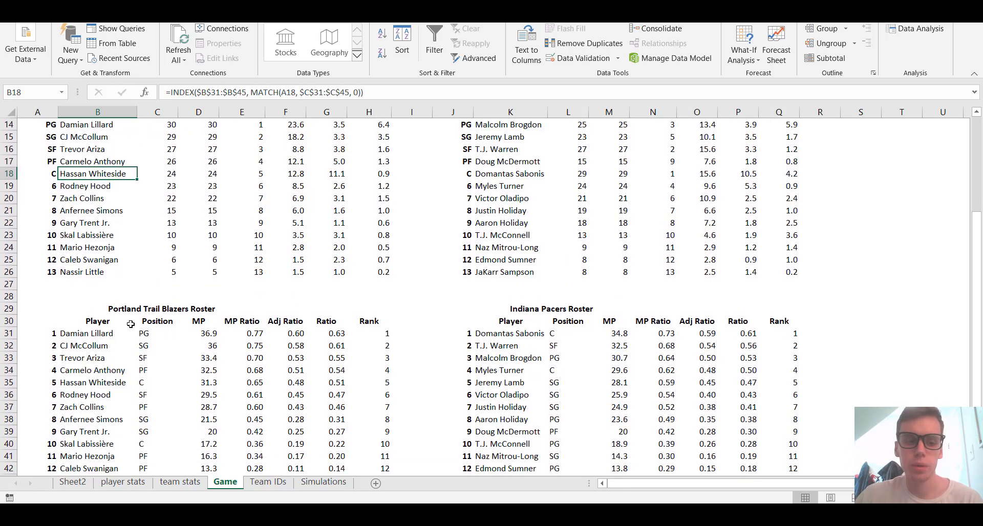
scroll(108, 286, up, 1)
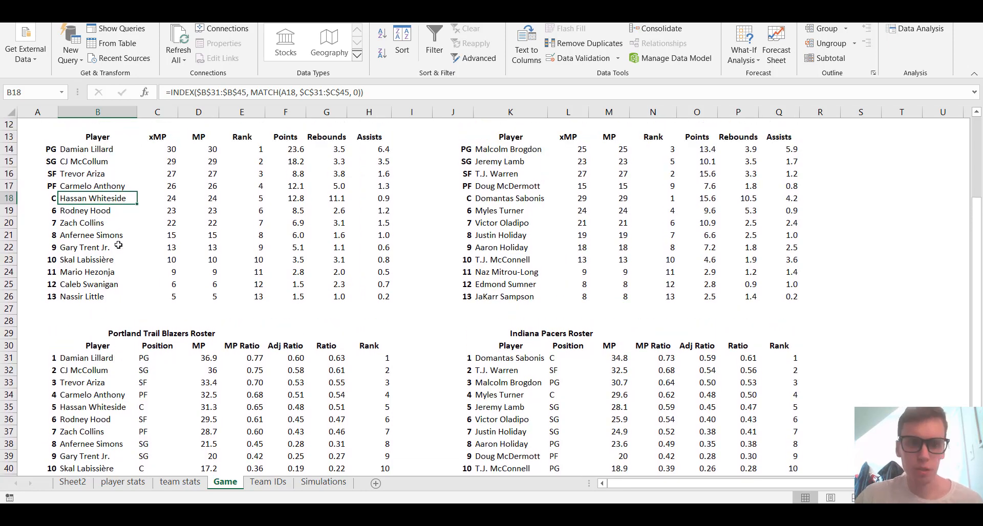
scroll(131, 264, down, 1)
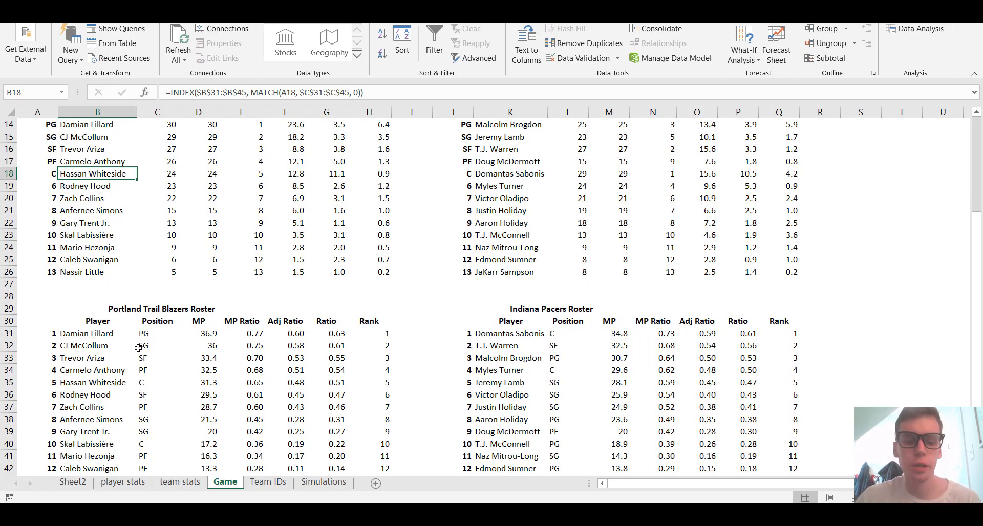
scroll(138, 341, up, 2)
click(85, 188)
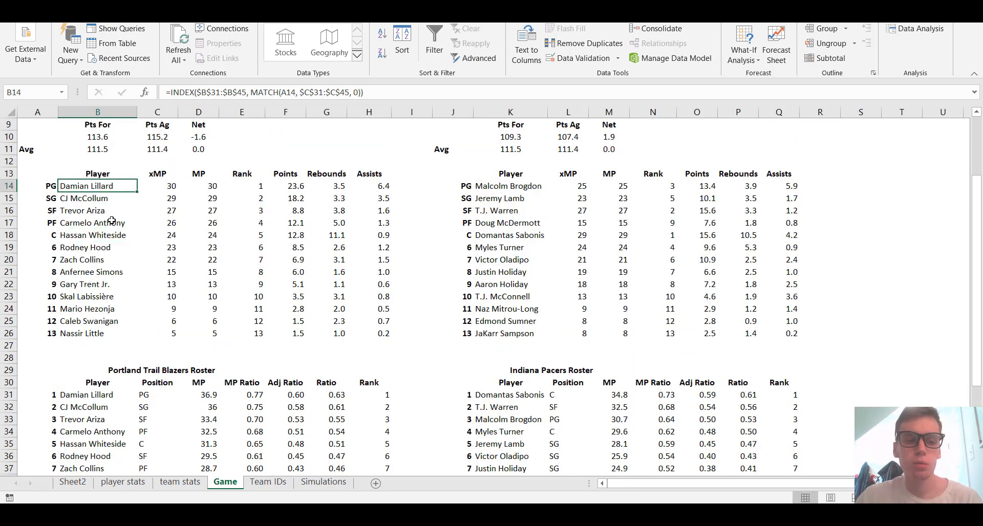
scroll(122, 239, down, 1)
scroll(138, 269, down, 1)
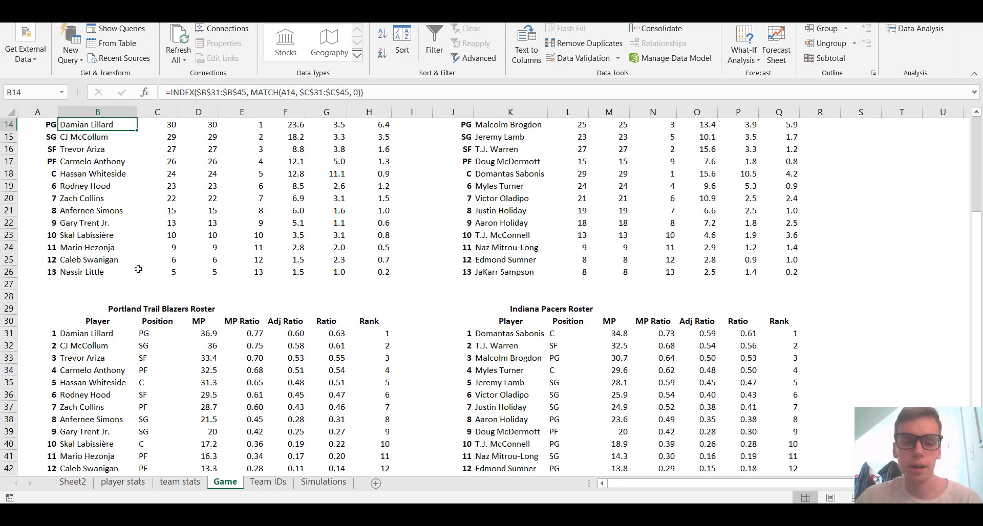
scroll(136, 164, up, 1)
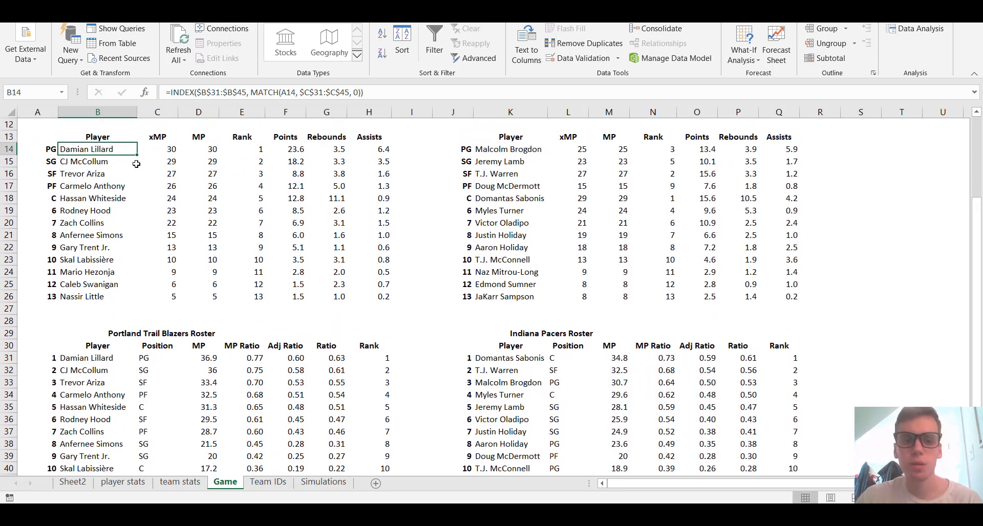
- Inspect the cell ranges referenced by the home point guard's INDEX/MATCH formula in B14
click(241, 93)
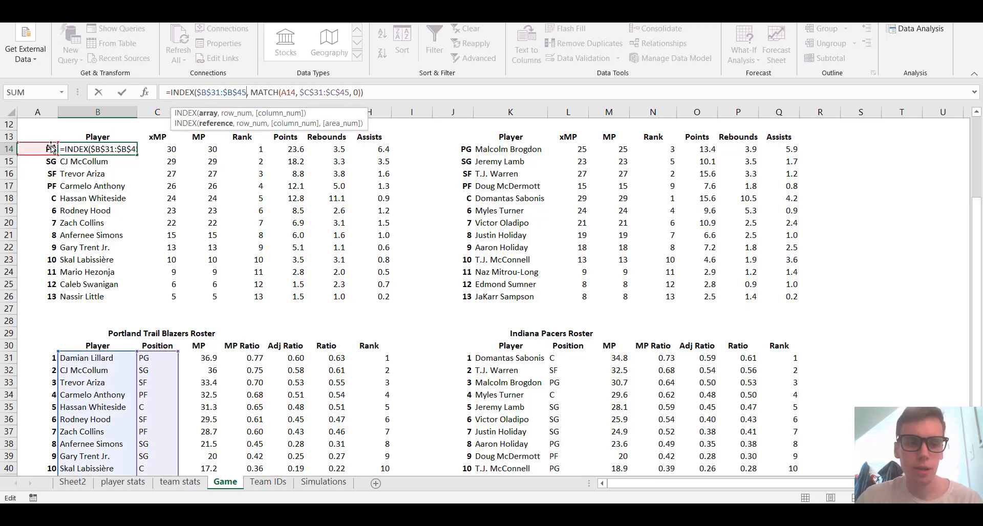
click(382, 92)
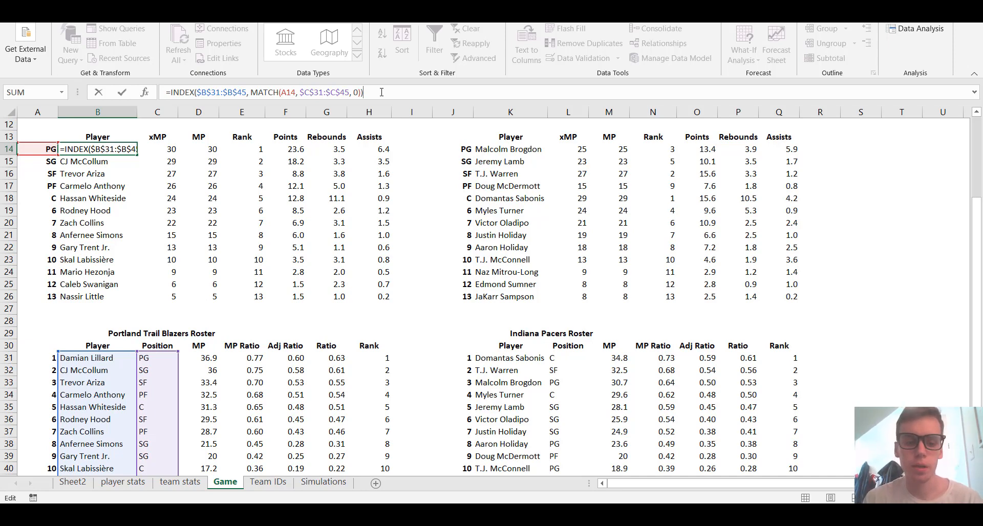
key(Return)
key(Down)
key(Up)
key(Up)
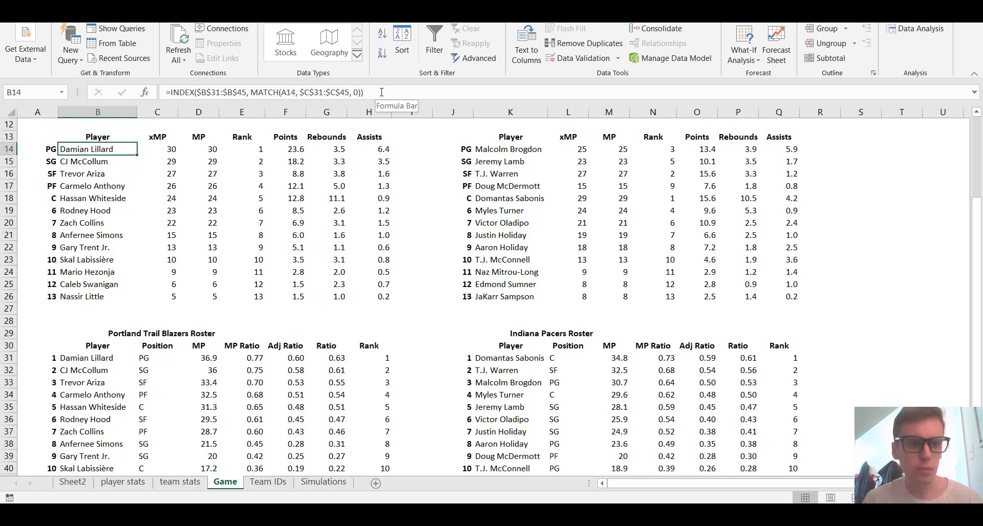
- Review the home starters' Player formulas through B18 and continue to the sixth player's formula in B19
key(Down)
key(Down)
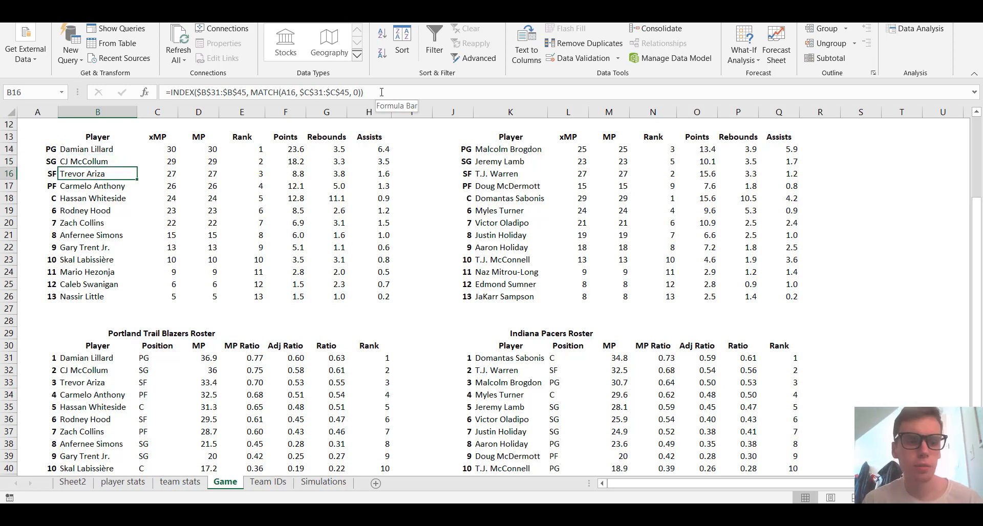
key(Down)
key(Down)
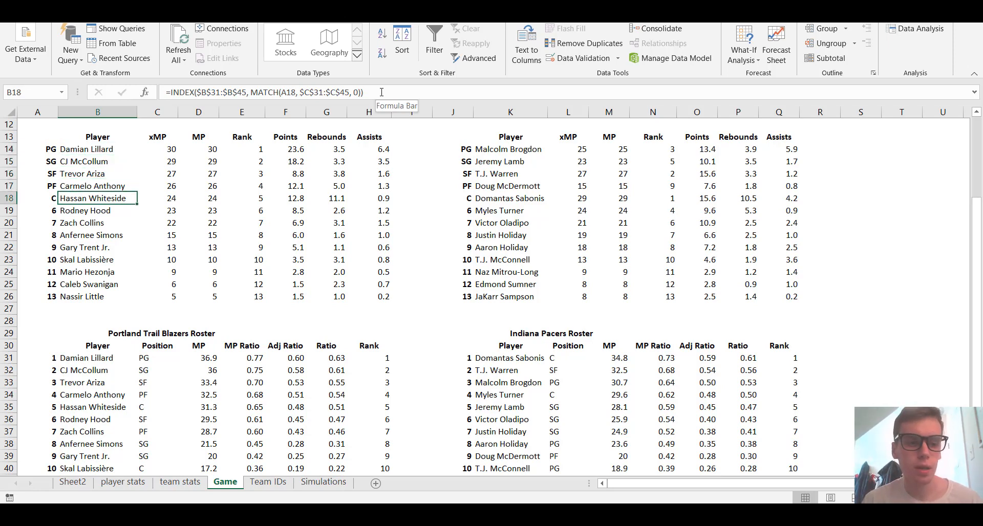
key(Down)
key(Up)
key(Down)
key(Up)
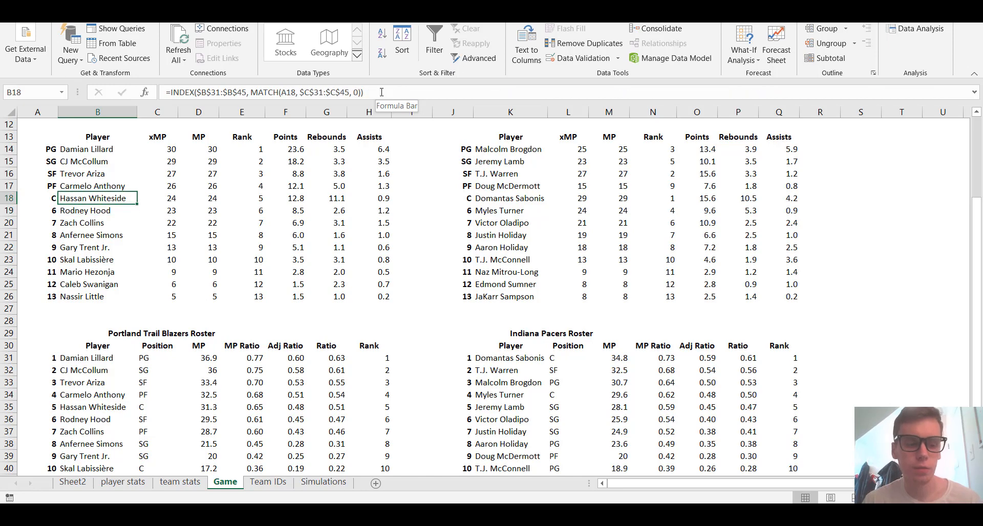
key(Down)
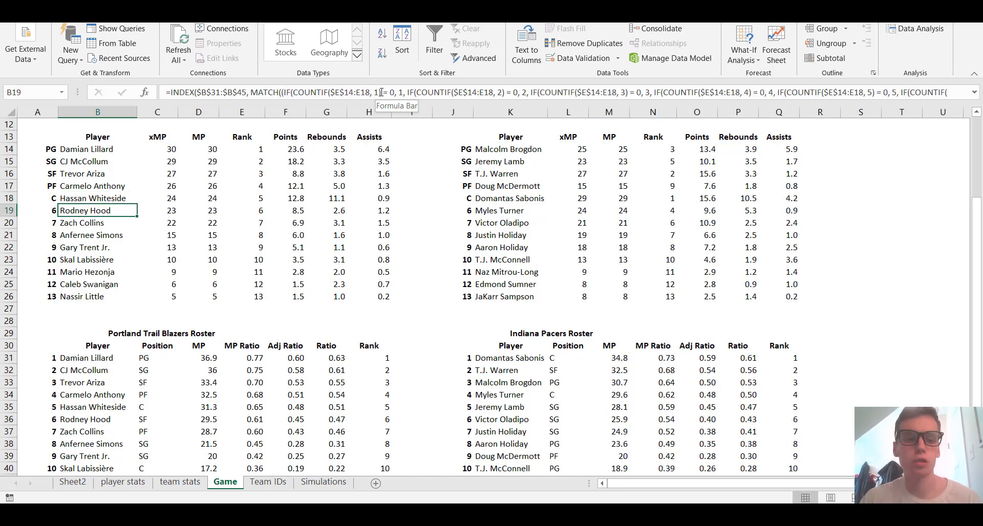
- Display the full formula in B19 and trace its Player, lineup Rank and roster Rank ranges on the sheet
click(975, 92)
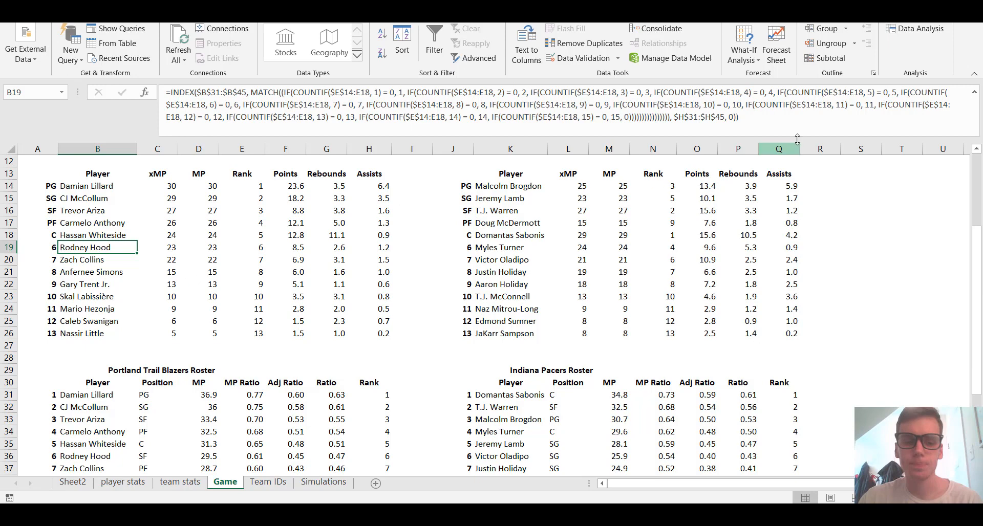
click(751, 118)
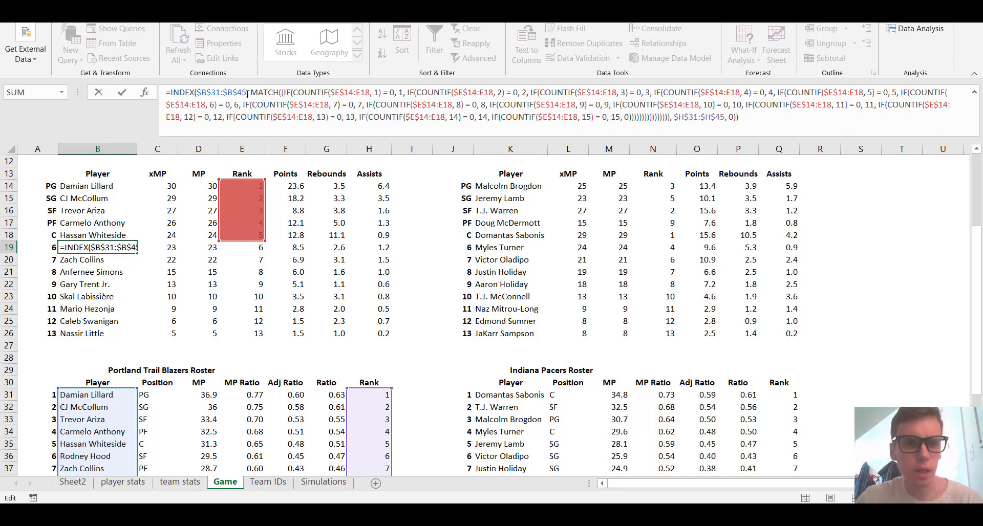
scroll(150, 303, down, 3)
scroll(150, 303, up, 3)
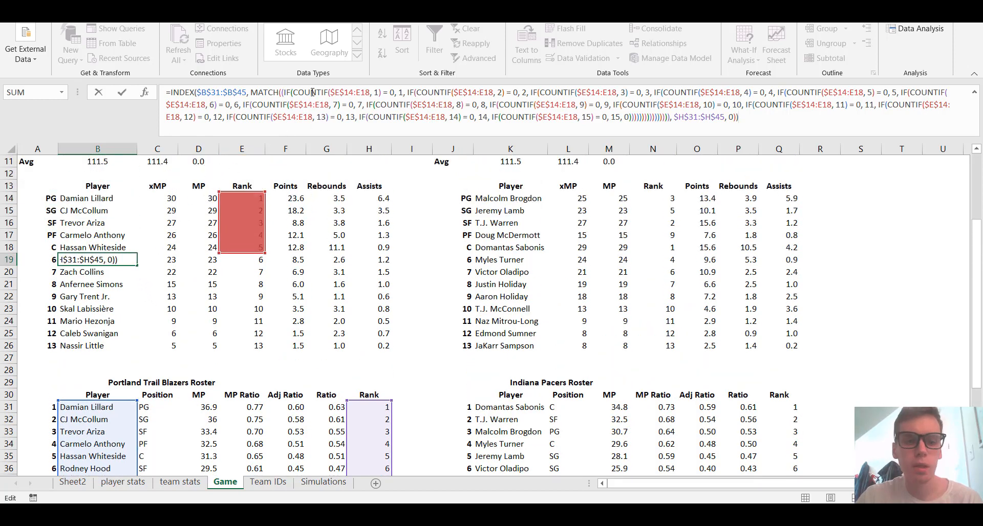
click(282, 92)
key(BackSpace)
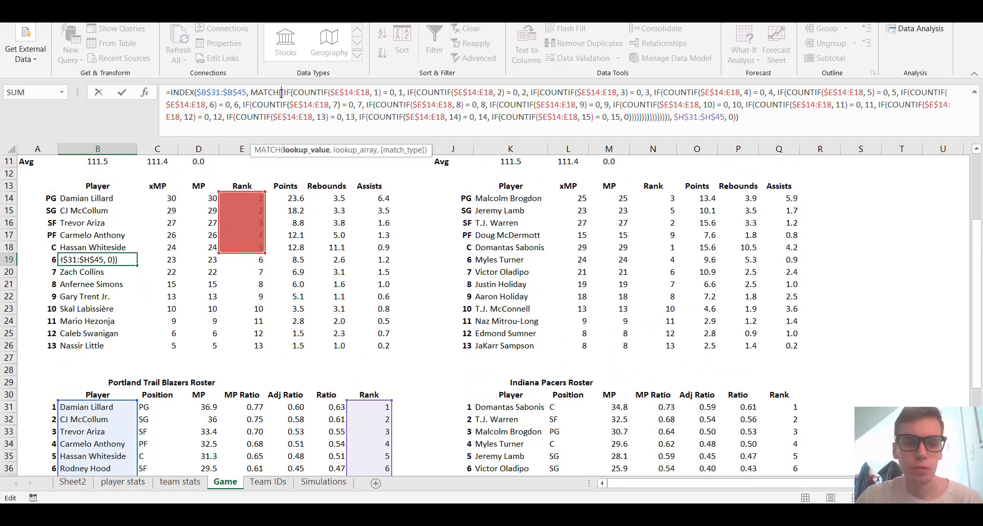
text(()
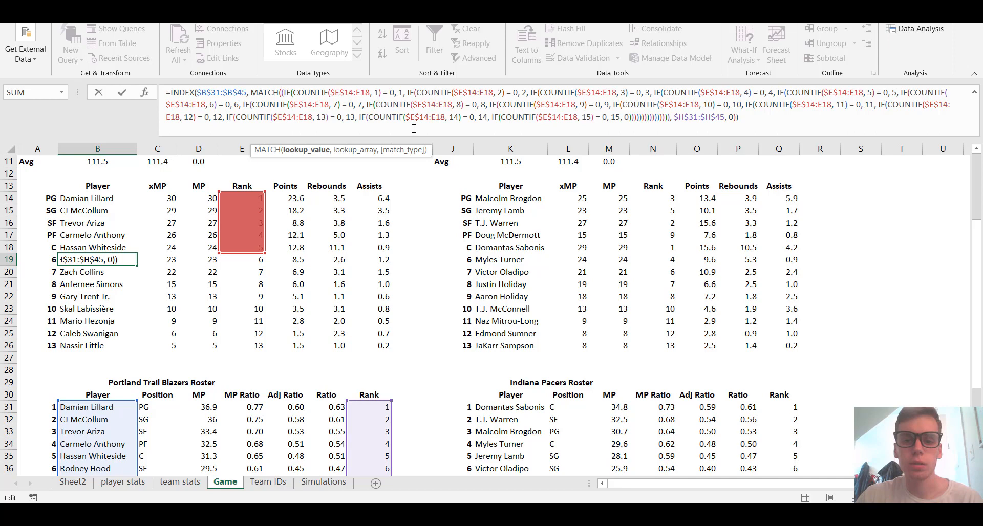
scroll(375, 338, down, 5)
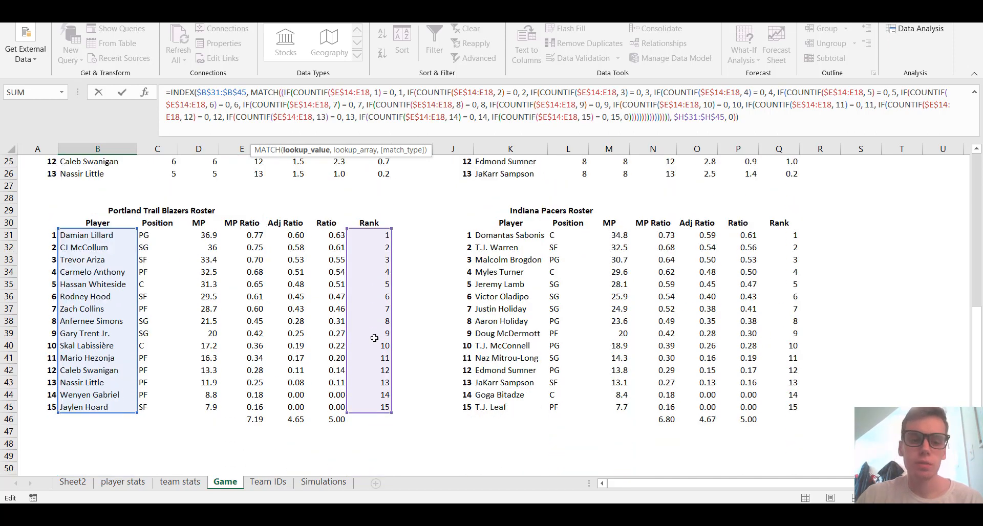
scroll(374, 338, up, 4)
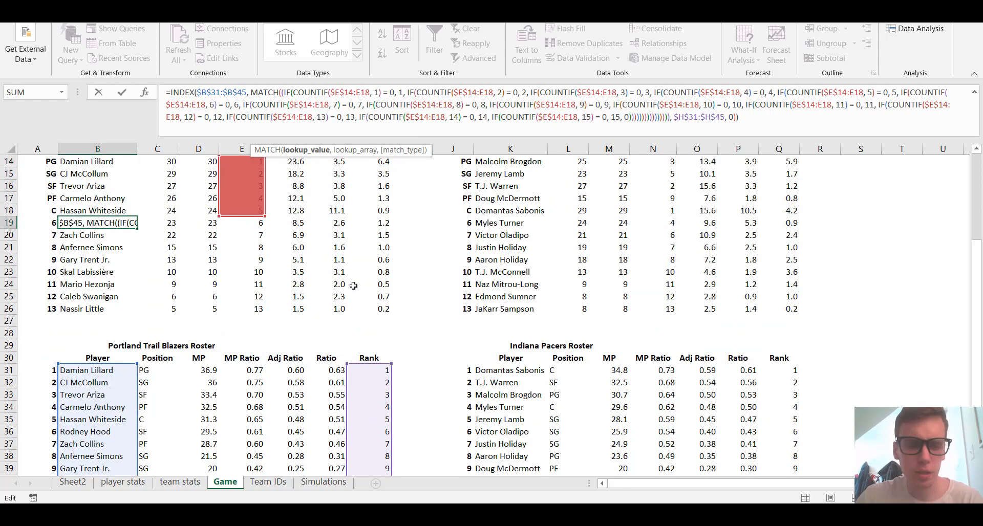
scroll(293, 256, up, 1)
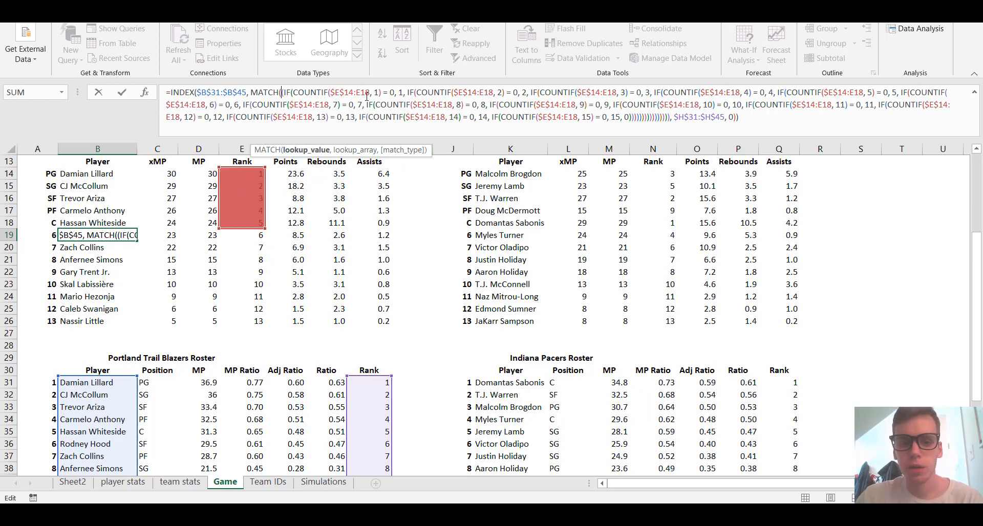
- Examine the first nested IF/COUNTIF test in B19, covering its range, criteria, true value and false branch
click(303, 93)
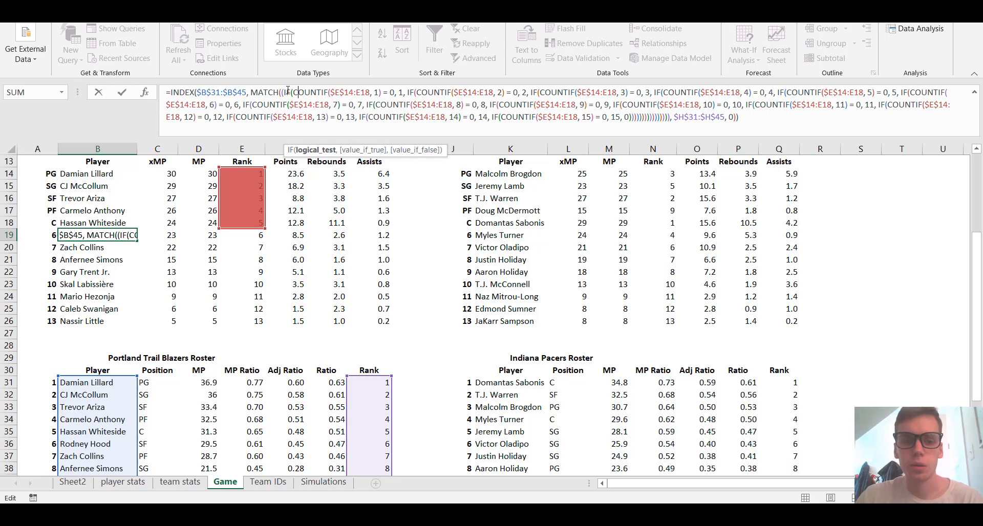
click(344, 93)
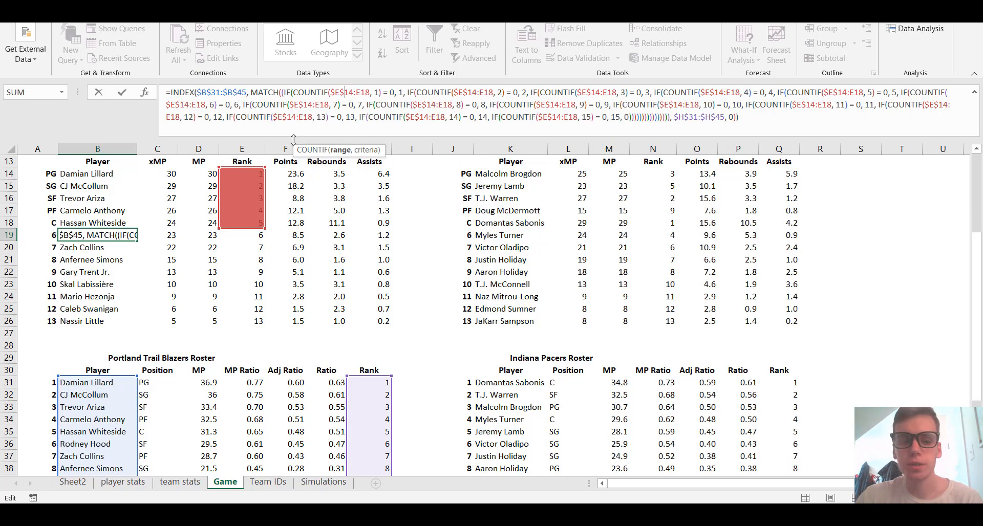
click(377, 94)
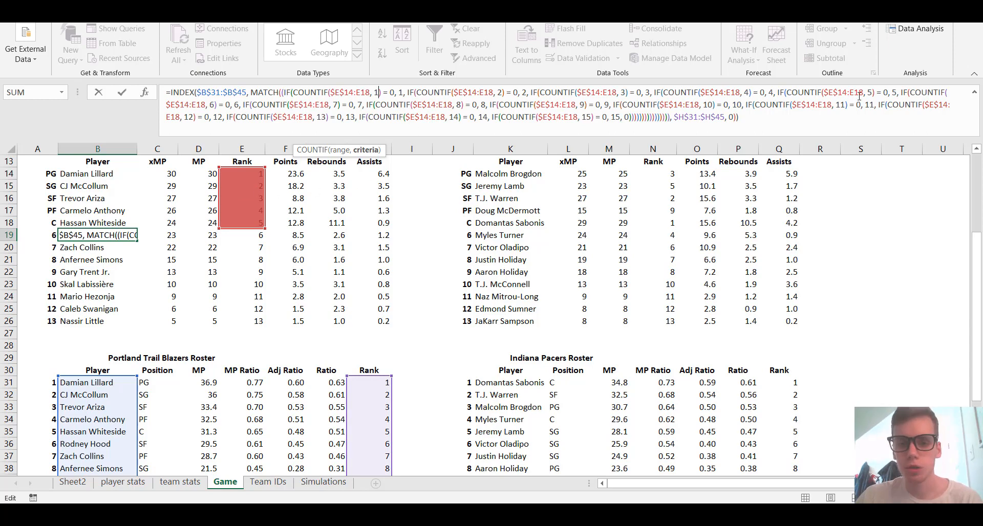
click(393, 93)
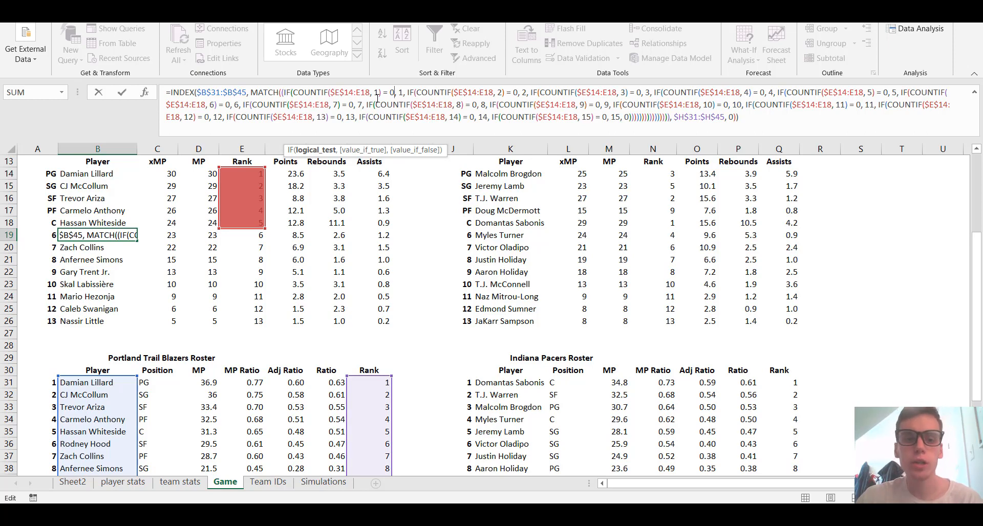
scroll(381, 313, down, 2)
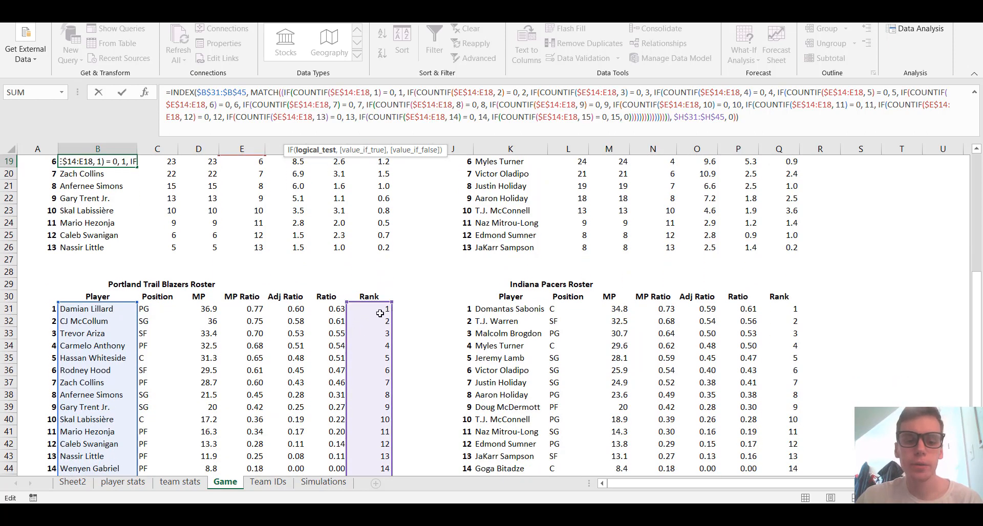
scroll(380, 313, up, 2)
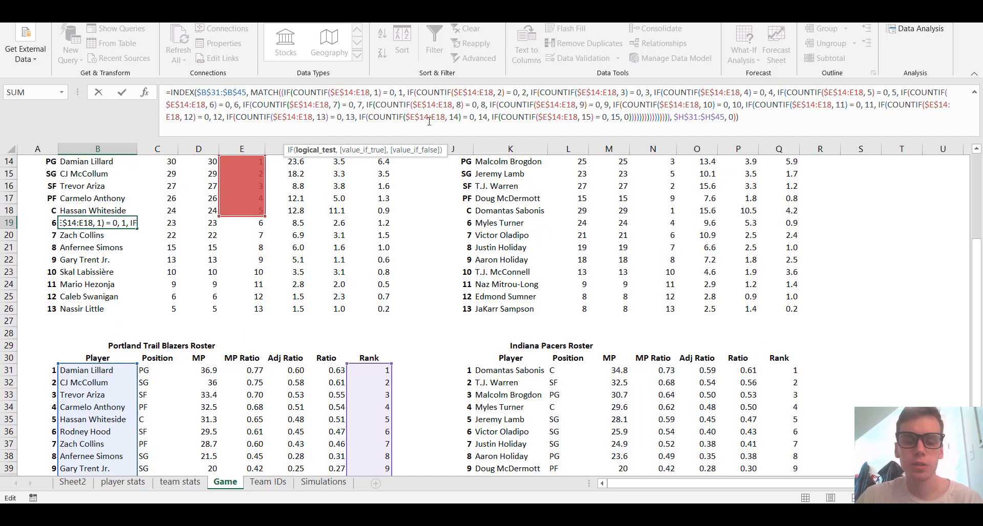
click(408, 92)
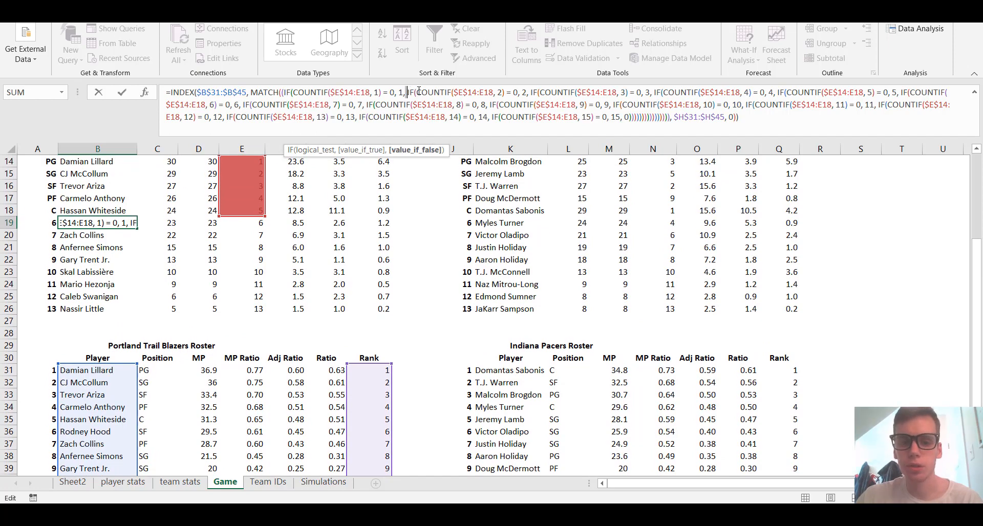
text(,)
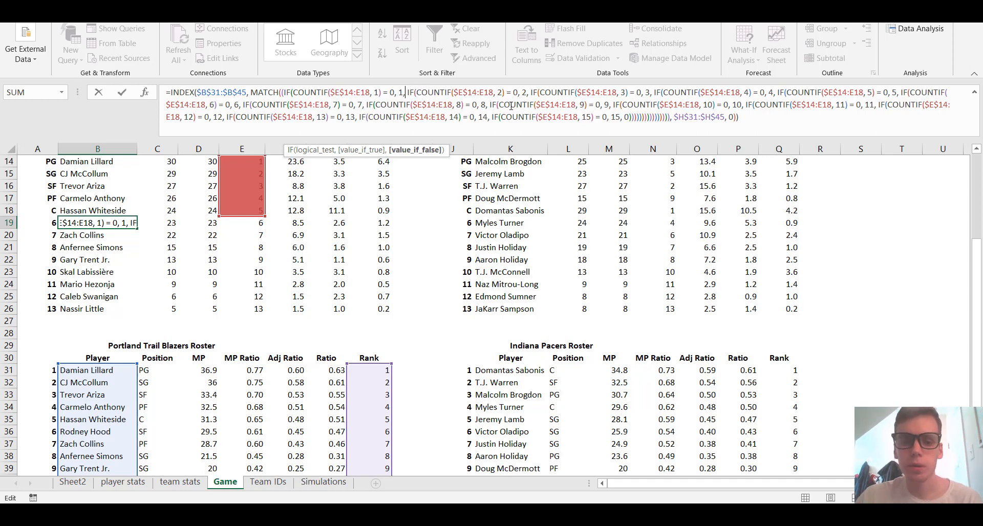
scroll(477, 189, up, 1)
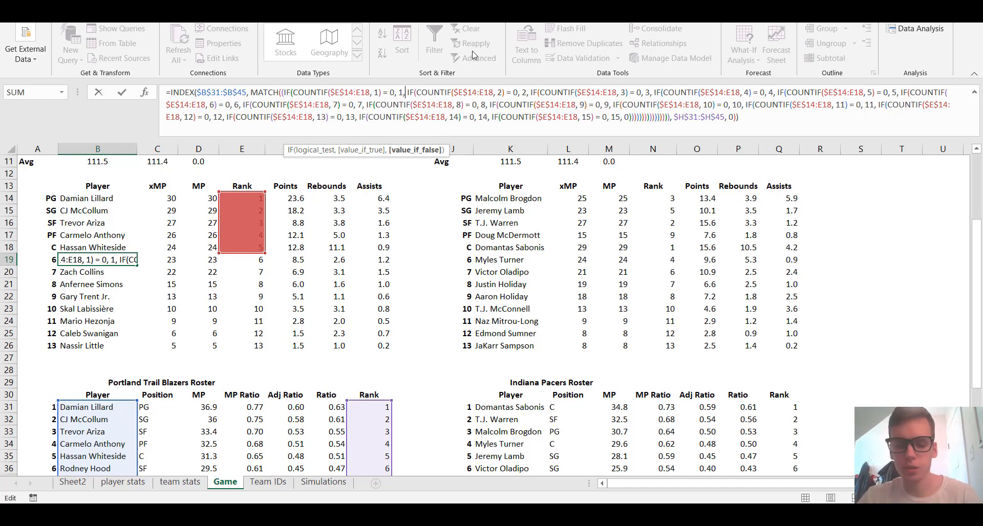
key(Return)
- Compare the COUNTIF rank ranges in the sixth and seventh home players' formulas in B19 and B20
click(81, 261)
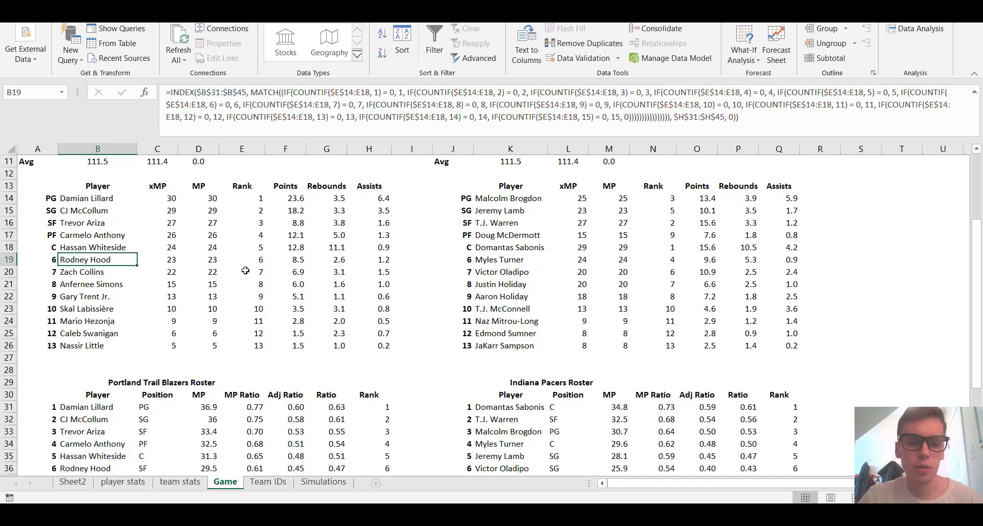
click(94, 274)
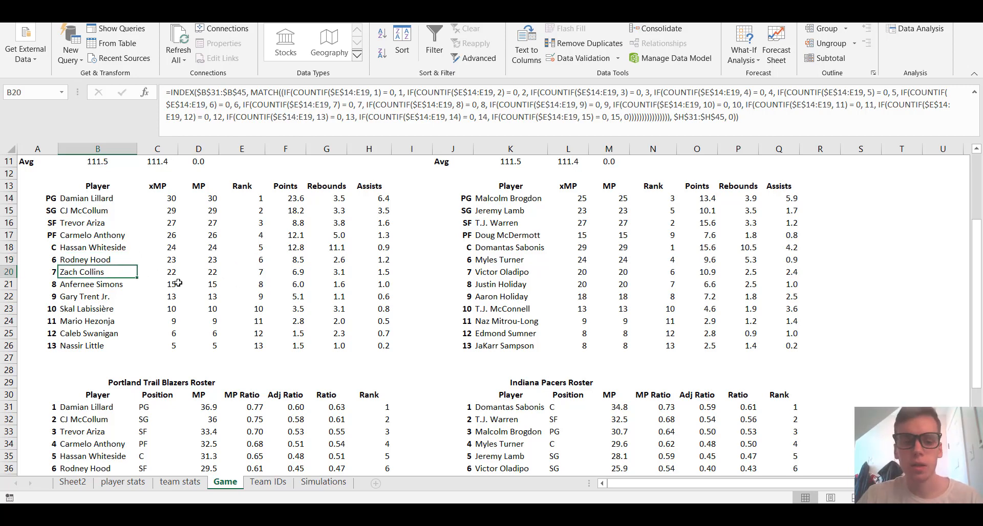
- Review the Player formulas of the eighth and ninth home players in B21 and B22
click(88, 287)
click(84, 299)
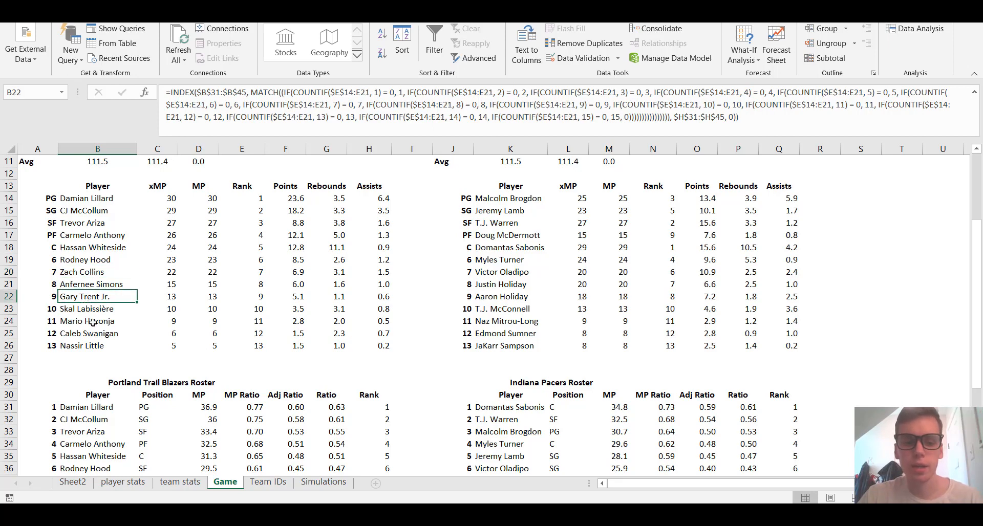
scroll(155, 320, up, 1)
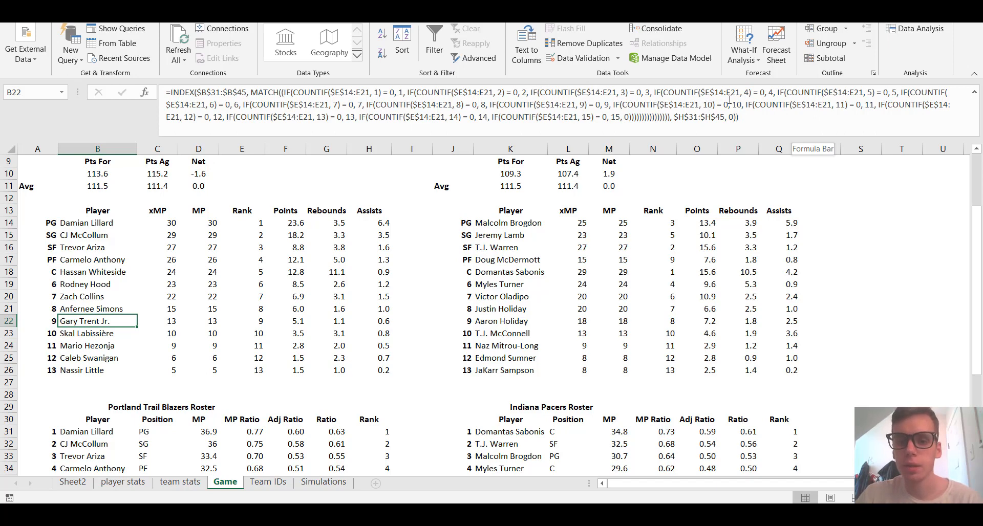
- Trace the ranges in B22's formula, following the MATCH lookup array $H$31:$H$45 to the home roster's Rank column
click(627, 93)
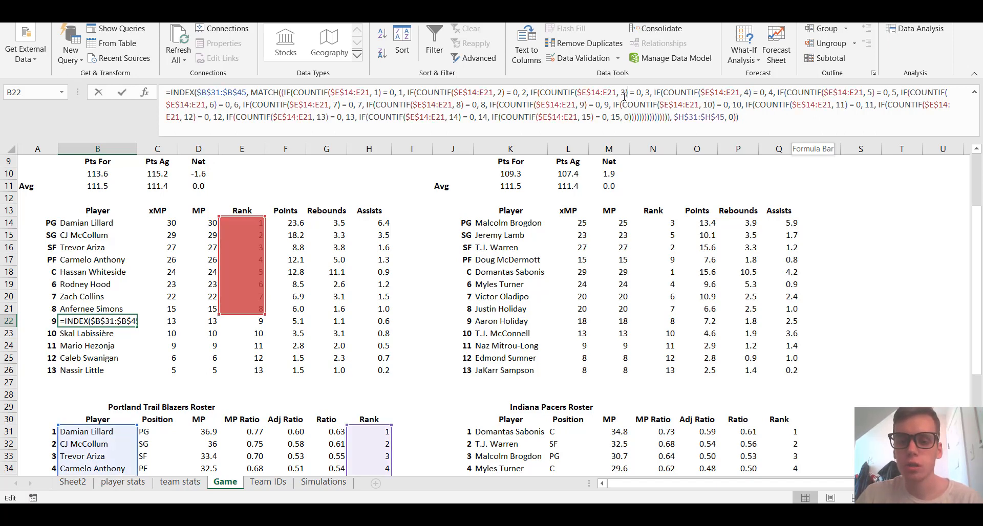
click(736, 127)
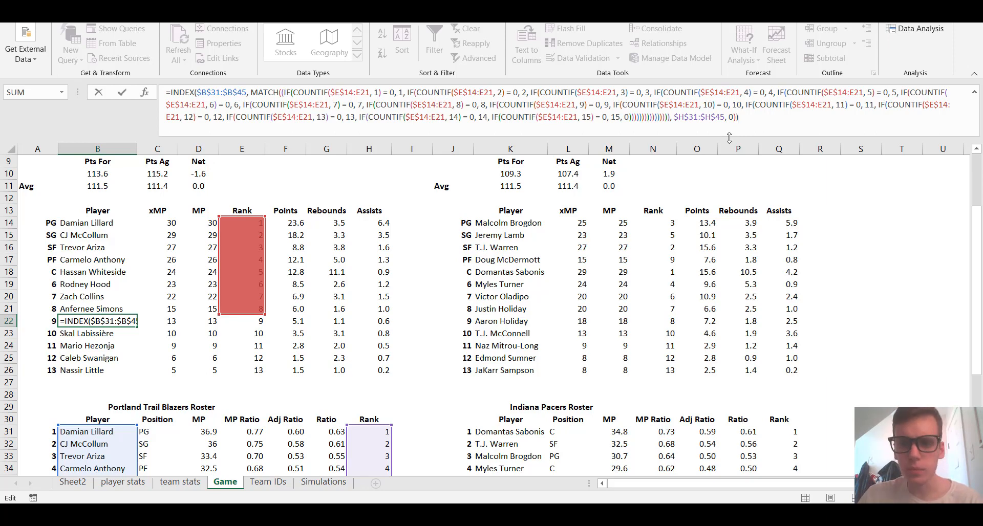
click(692, 118)
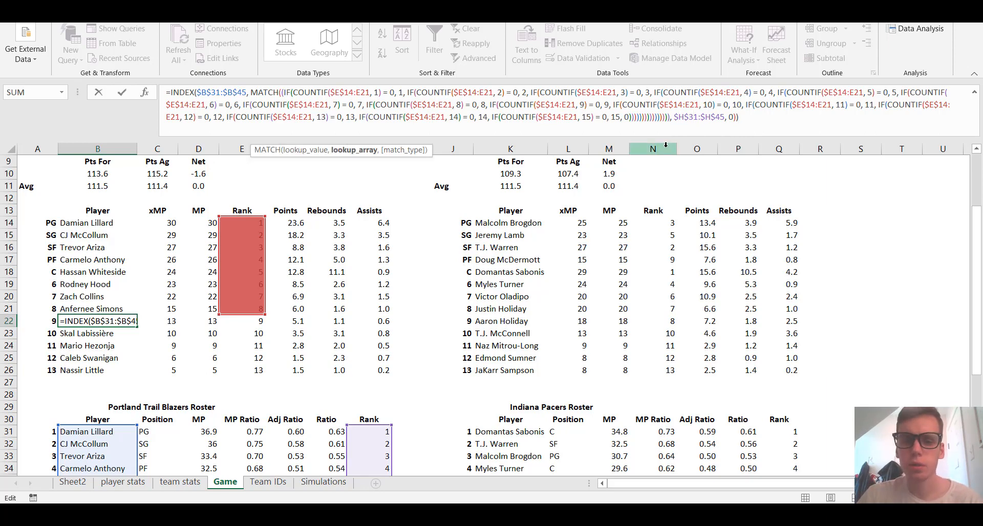
scroll(399, 292, down, 4)
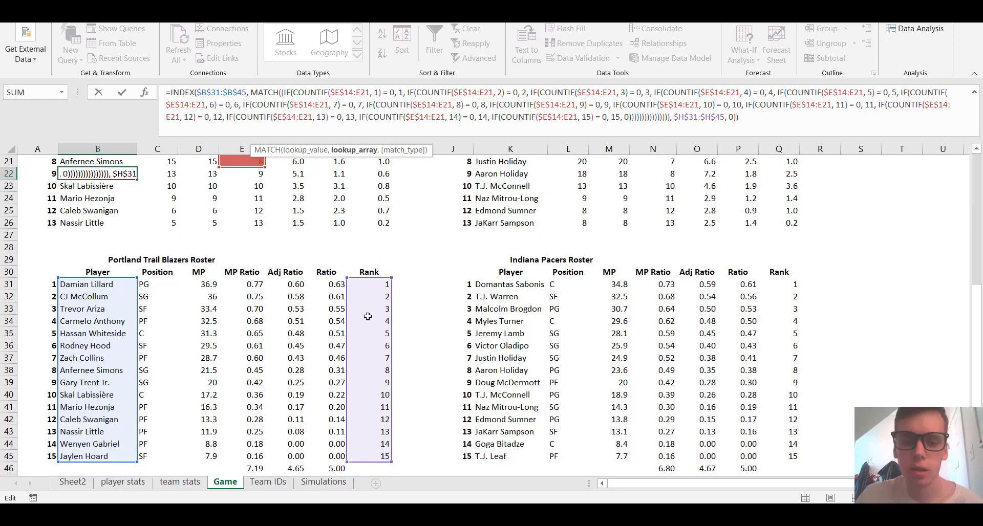
- Examine the INDEX/MATCH formula with nested COUNTIF tests in B22 and the other Portland bench player cells in B19:B26
scroll(399, 292, down, 1)
scroll(412, 341, up, 2)
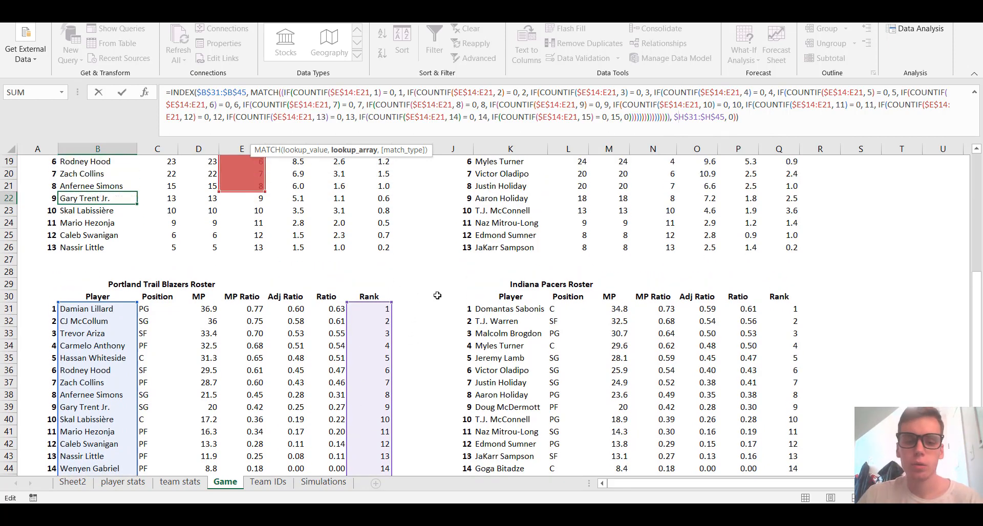
click(733, 119)
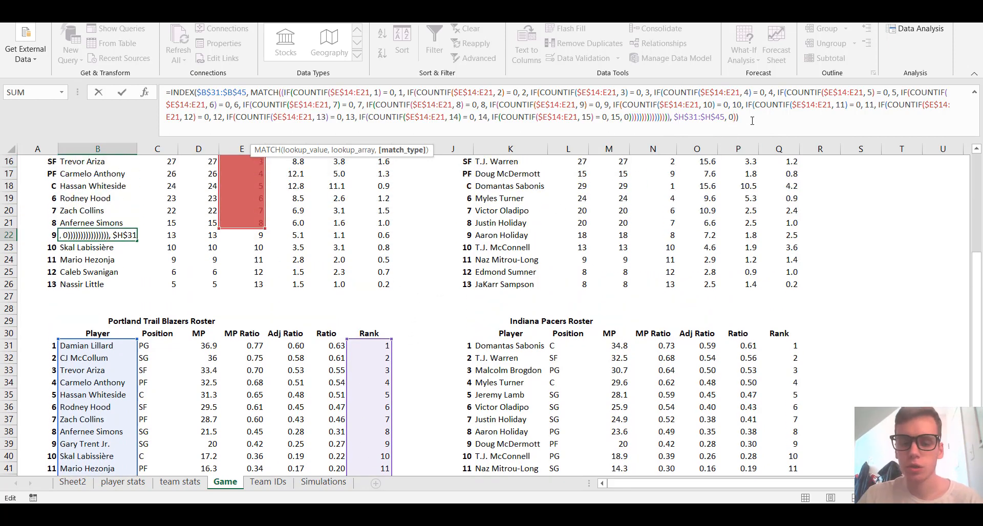
click(753, 122)
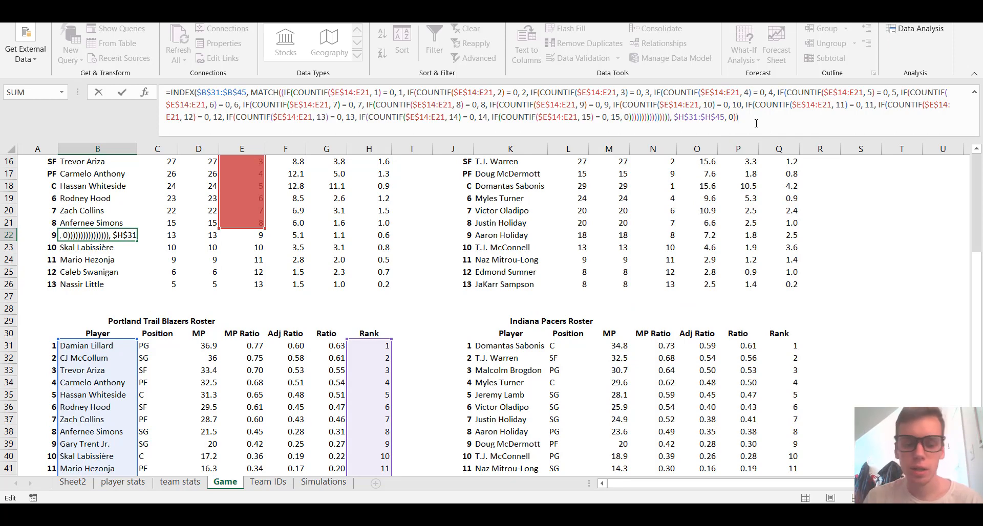
key(Return)
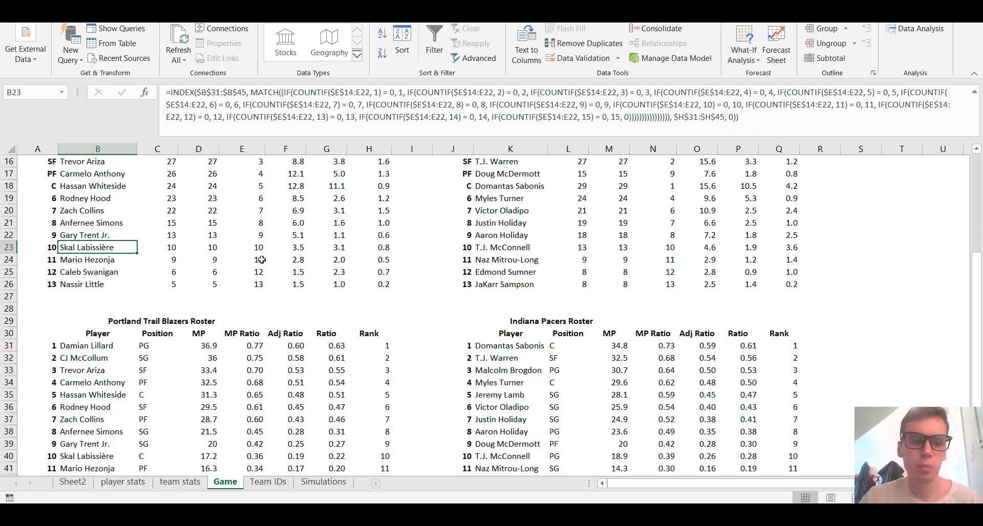
scroll(261, 259, up, 2)
drag(105, 266, 103, 296)
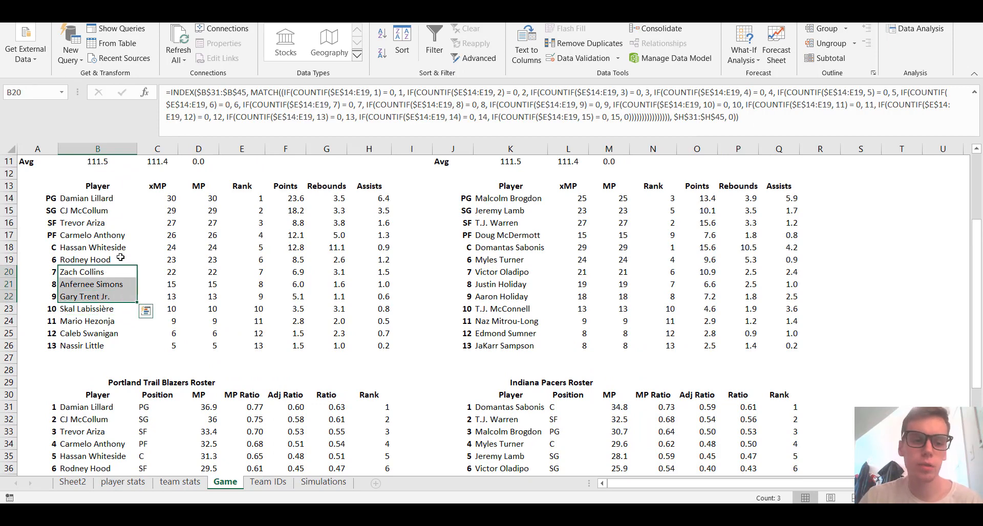
drag(121, 257, 106, 345)
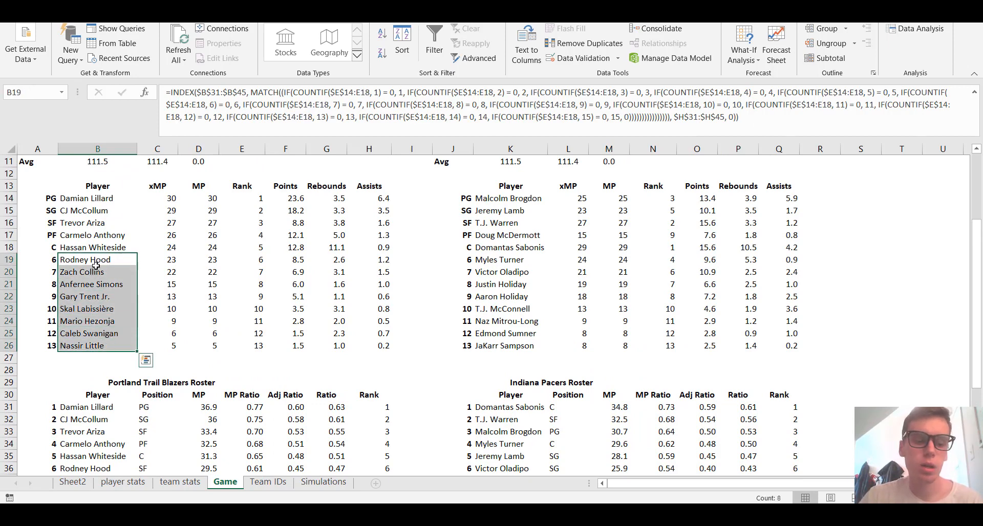
- Review the xMP formula in C14 against the Player and Ratio ranges it references in the Portland roster
scroll(158, 254, up, 1)
click(165, 223)
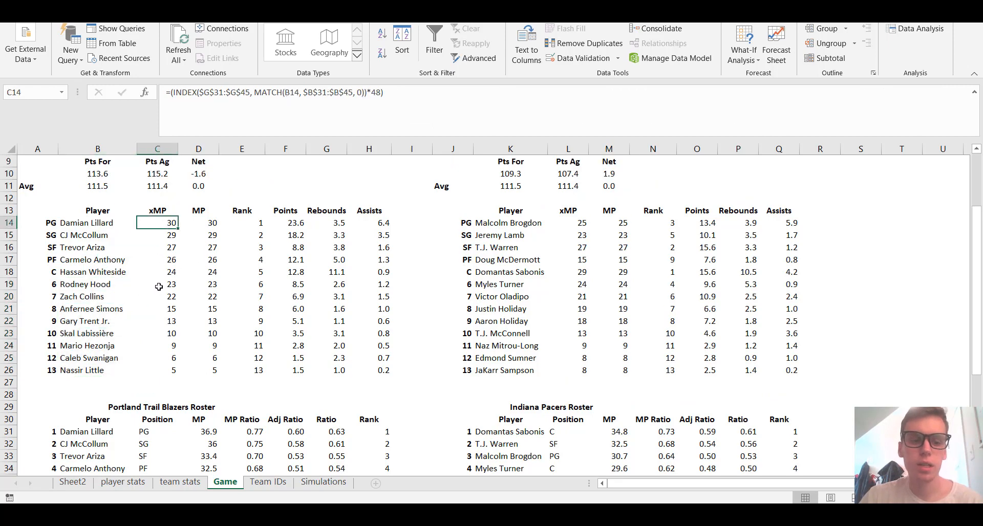
drag(159, 286, 369, 366)
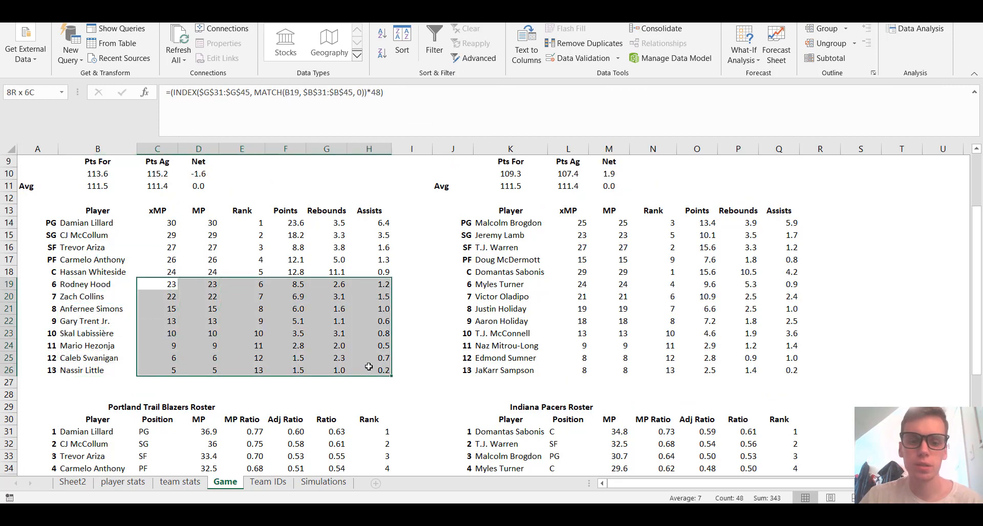
click(166, 223)
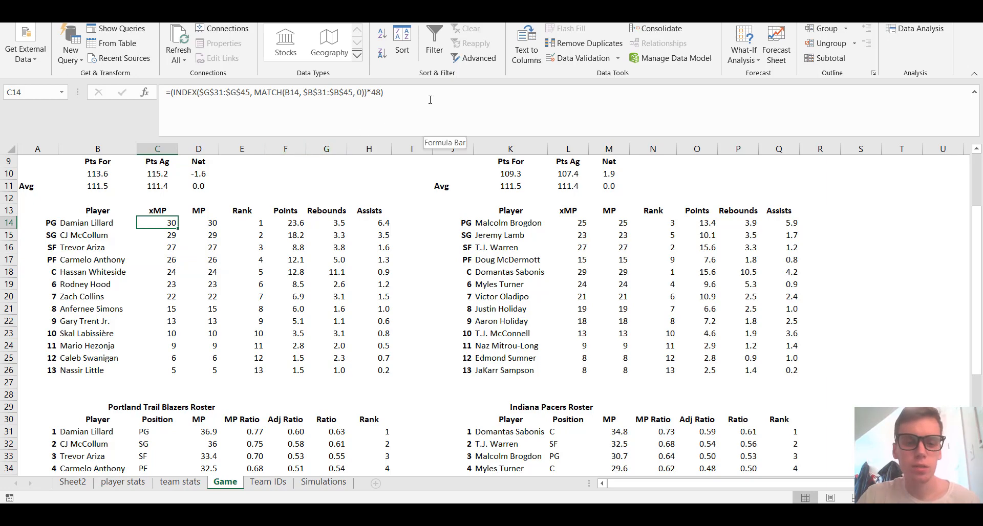
click(396, 99)
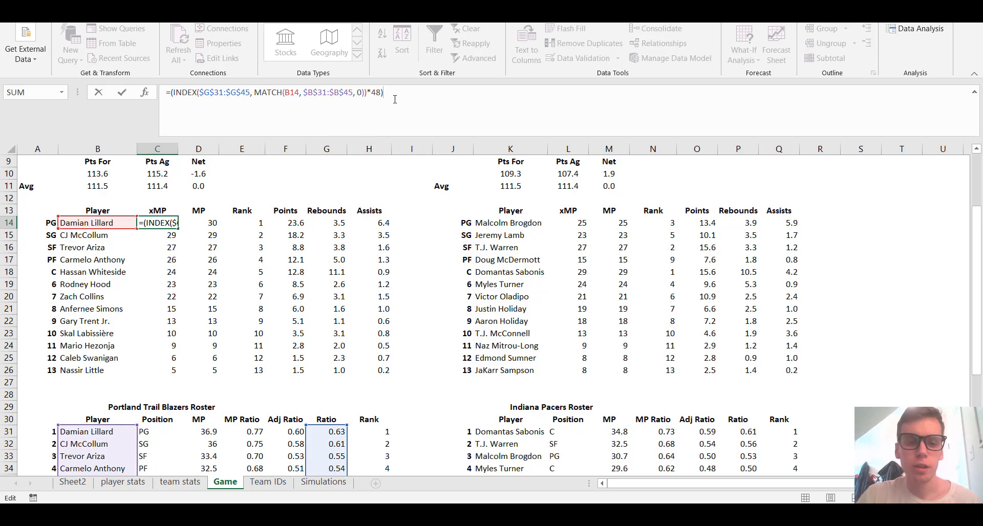
scroll(352, 302, down, 4)
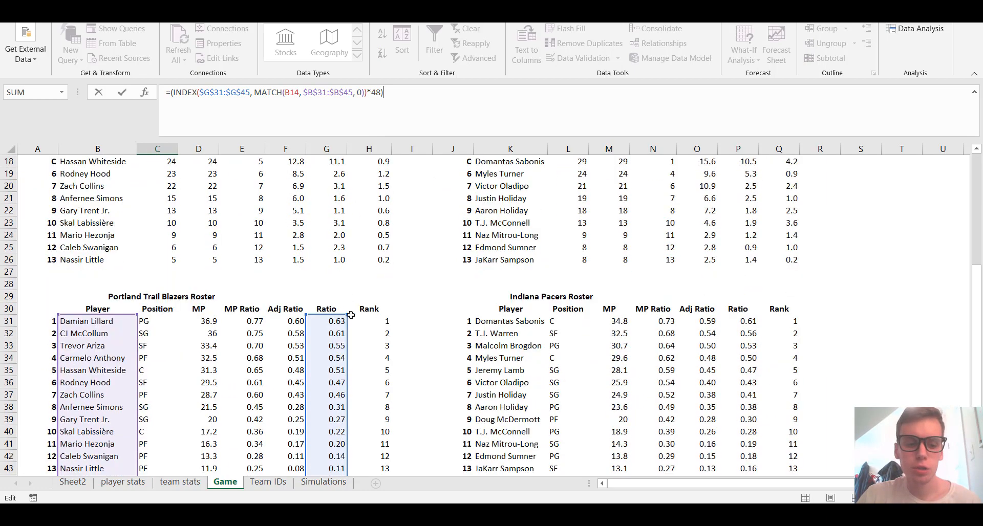
scroll(351, 301, up, 4)
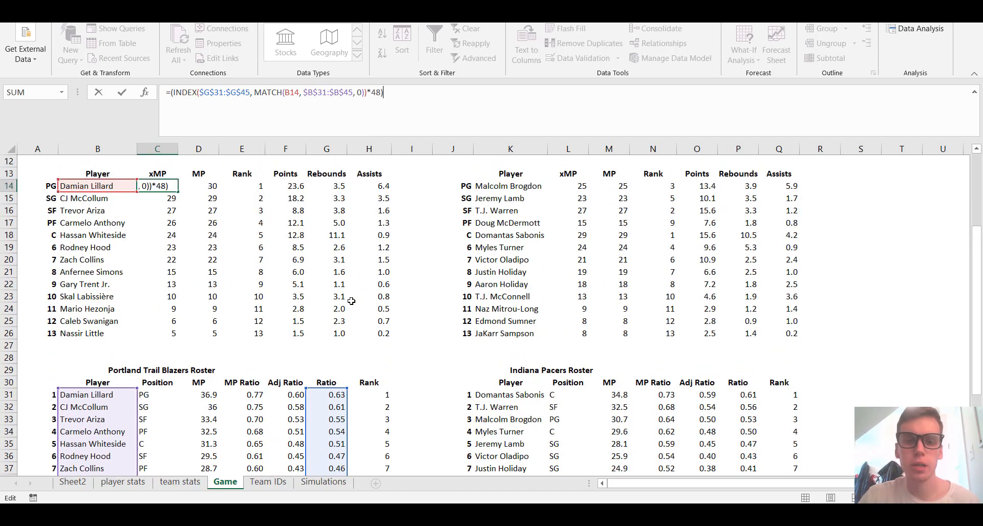
scroll(354, 300, up, 2)
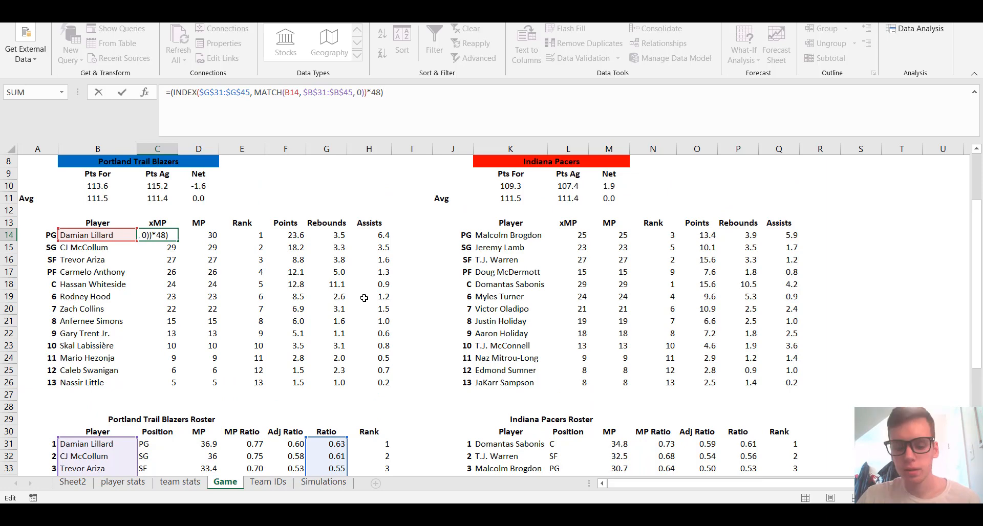
key(Return)
- Examine the IF formula for MP in D14, covering its logical test, value if true and value if false
click(198, 235)
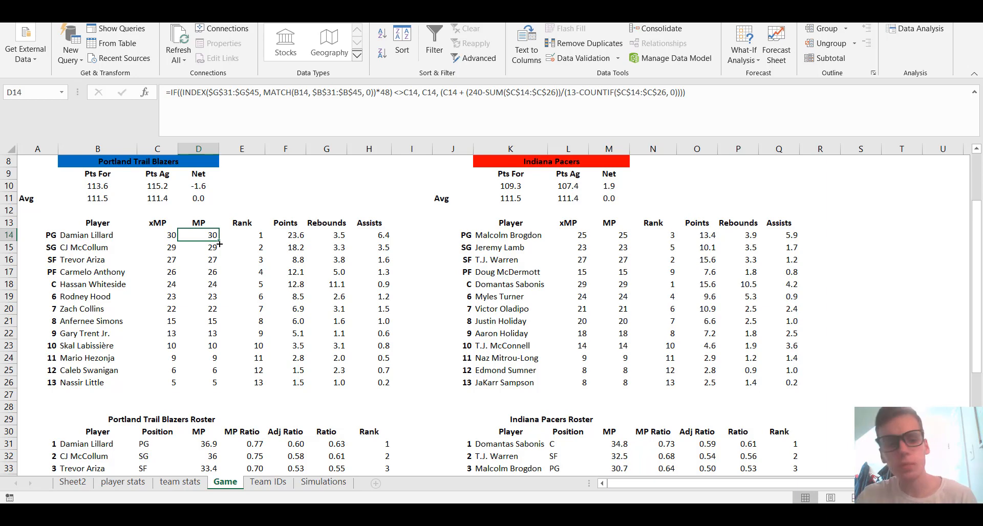
click(185, 94)
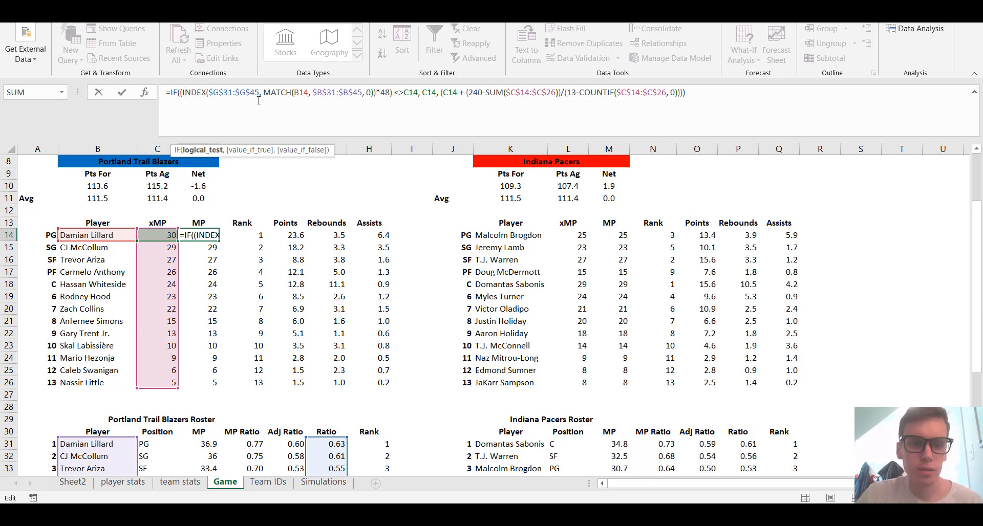
scroll(286, 221, down, 4)
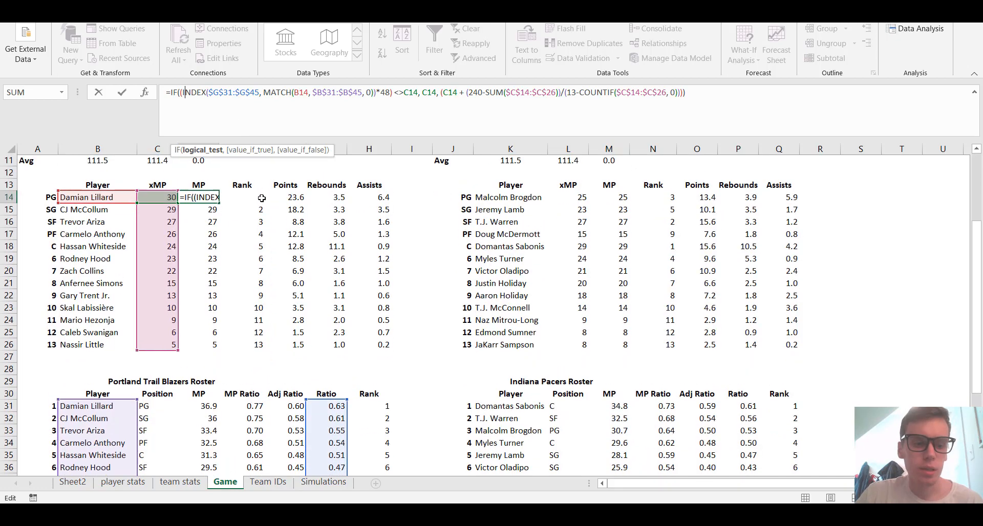
scroll(338, 372, up, 4)
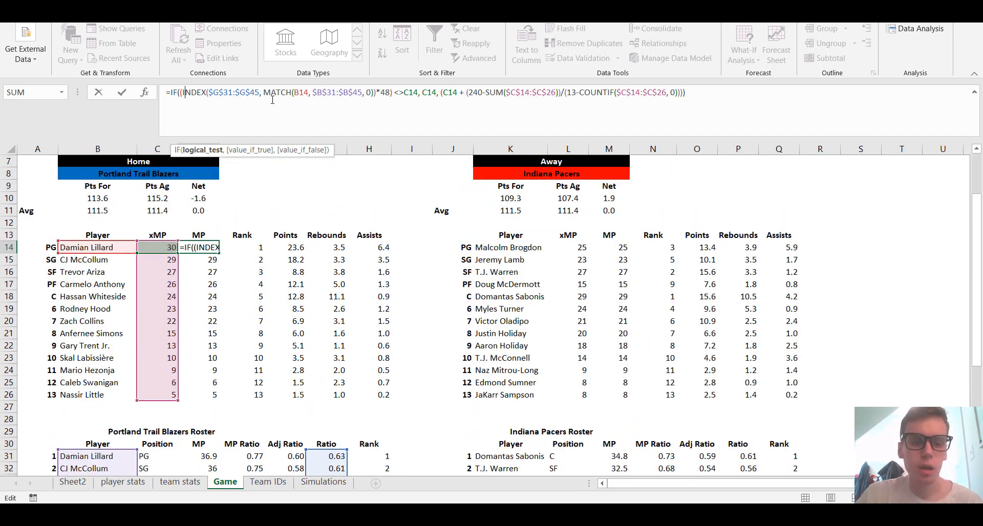
scroll(175, 248, down, 4)
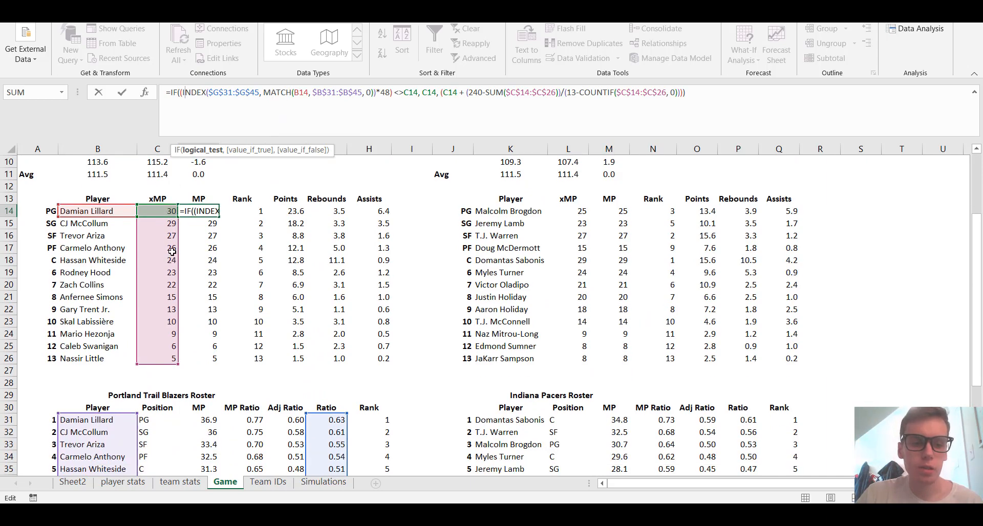
scroll(128, 232, up, 3)
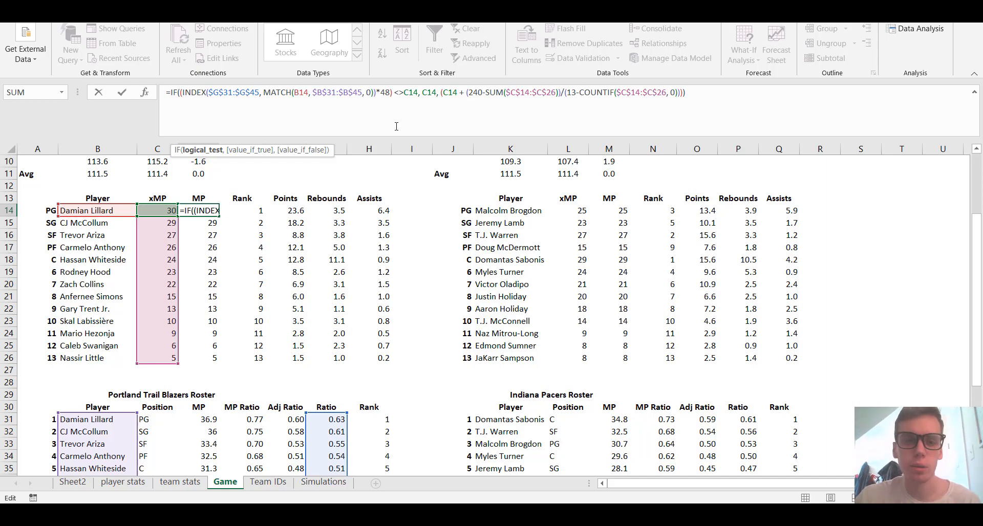
click(425, 93)
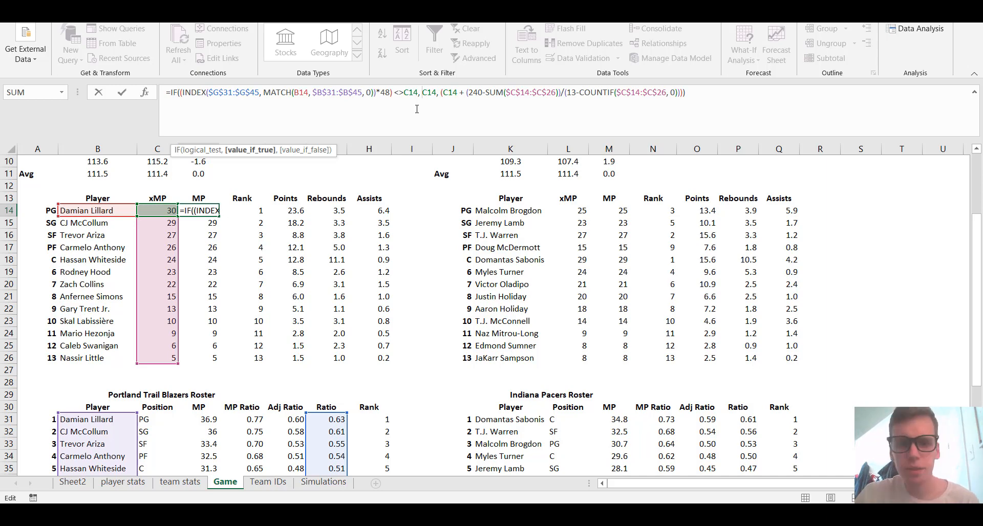
click(436, 96)
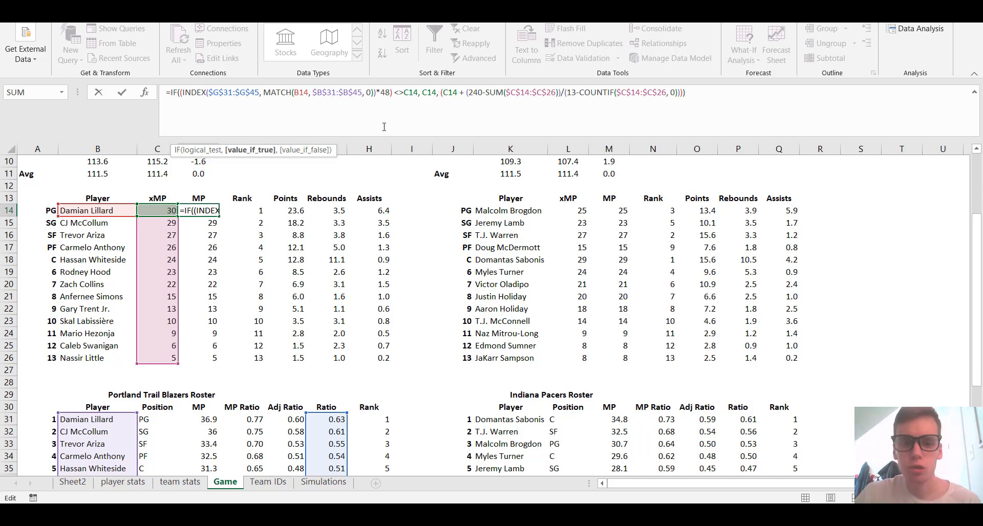
click(444, 96)
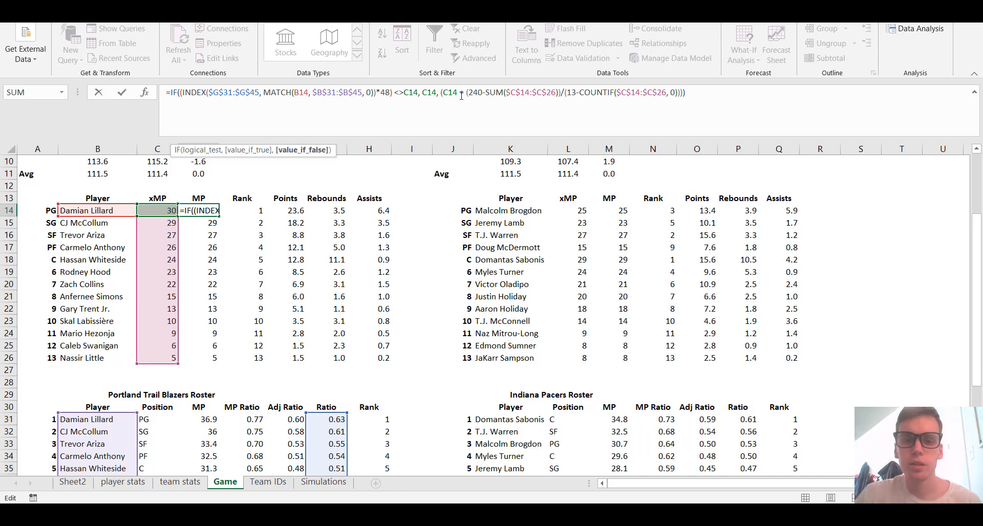
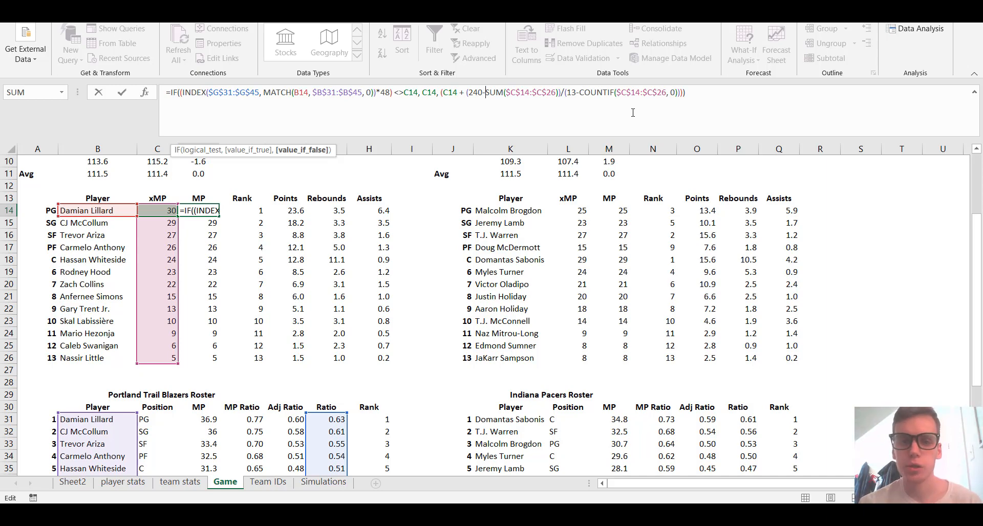
key(Return)
key(Return)
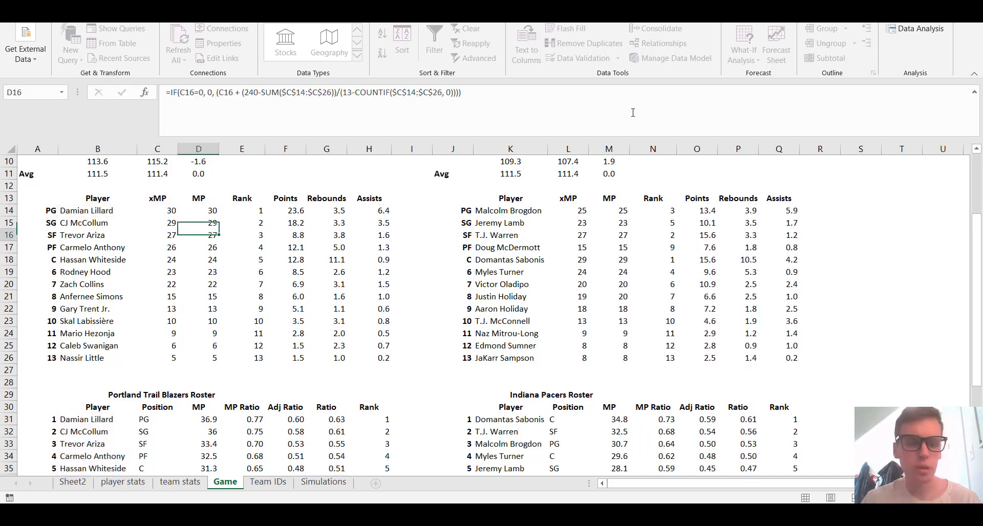
- Override Portland's expected minutes (xMP) with 10 for the starting PG in C14 and 5 for the PF in C17
click(169, 214)
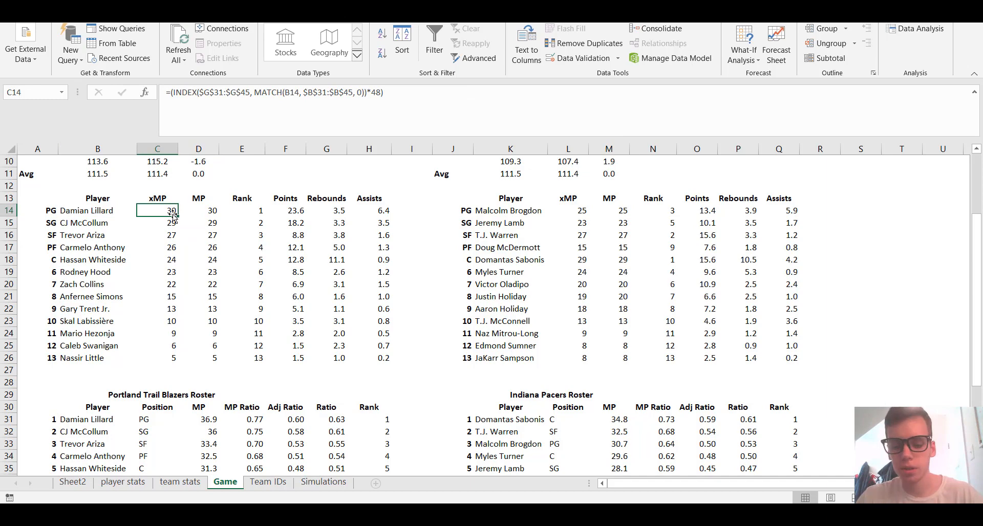
text(10)
key(Return)
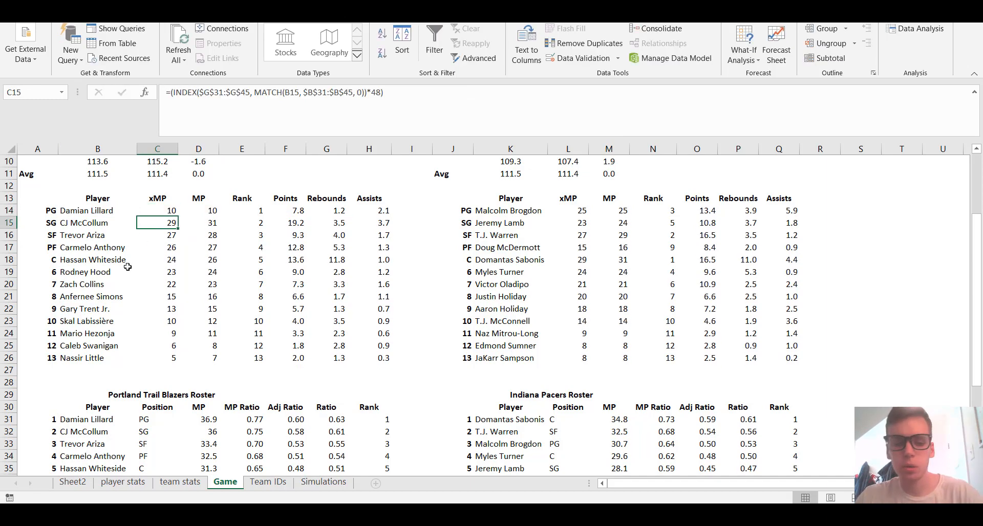
click(159, 248)
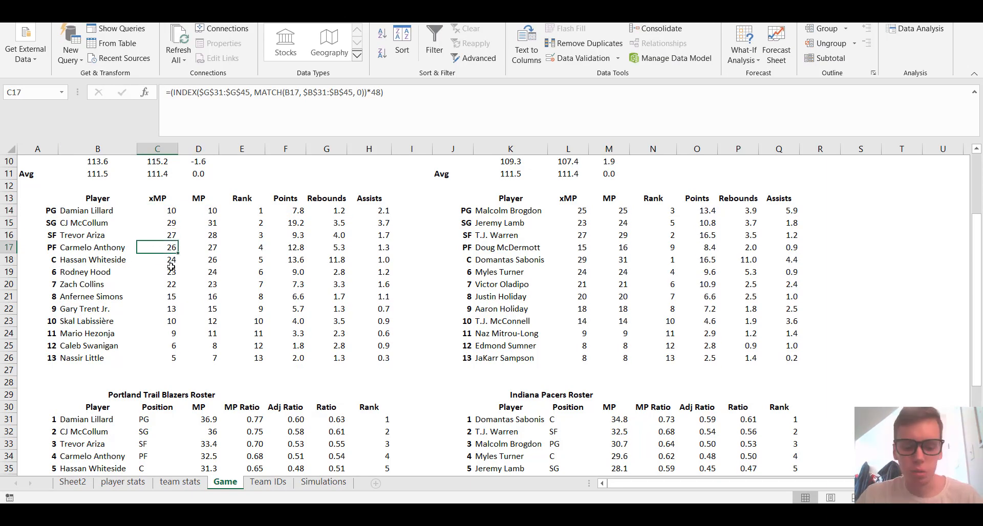
text(5)
key(Return)
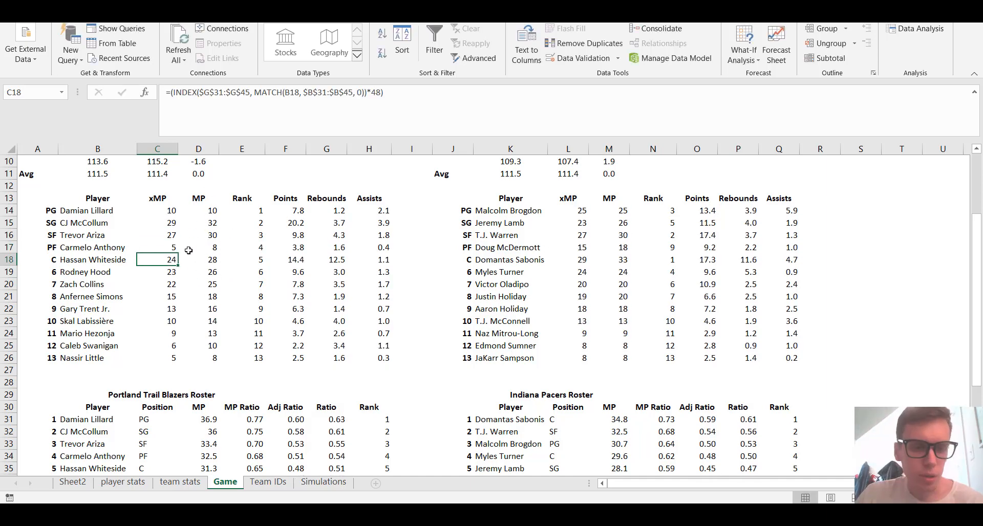
- Copy the MP formula from D14 down through D26 for all Portland players and check the PF's cell
click(171, 249)
click(169, 224)
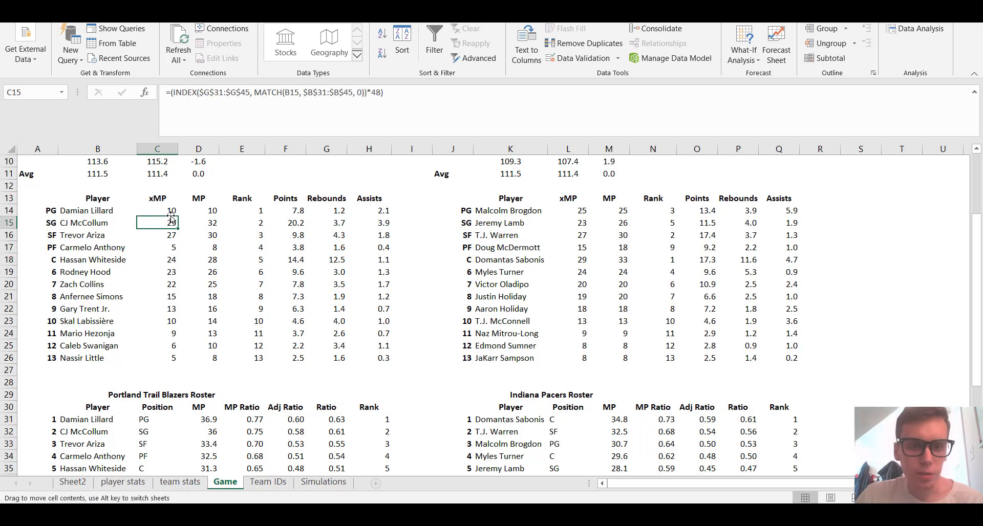
click(200, 214)
click(203, 224)
click(211, 214)
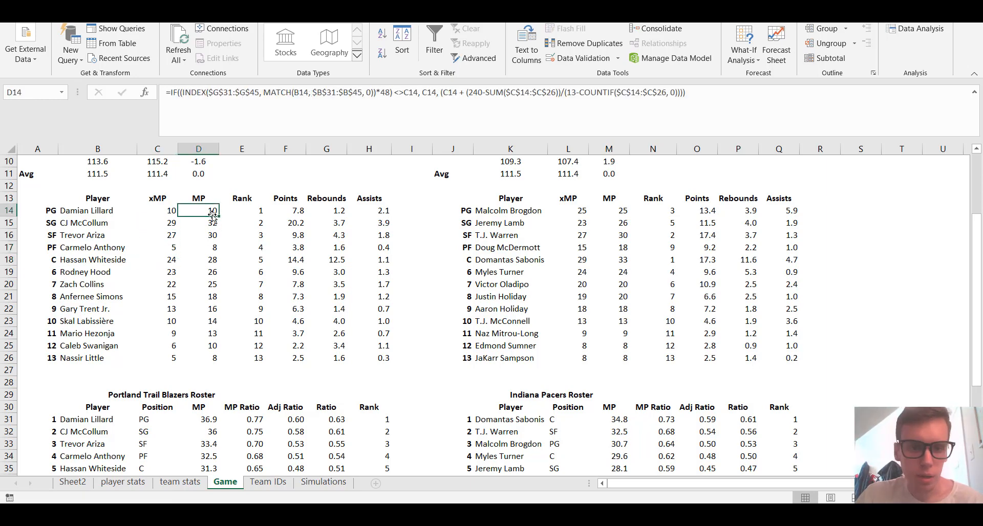
drag(217, 218, 217, 361)
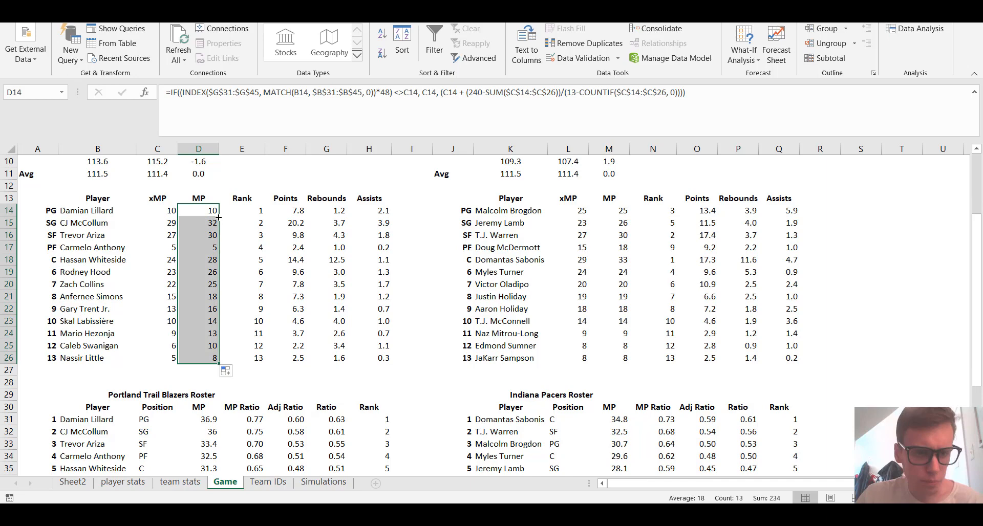
click(209, 252)
click(207, 226)
click(207, 250)
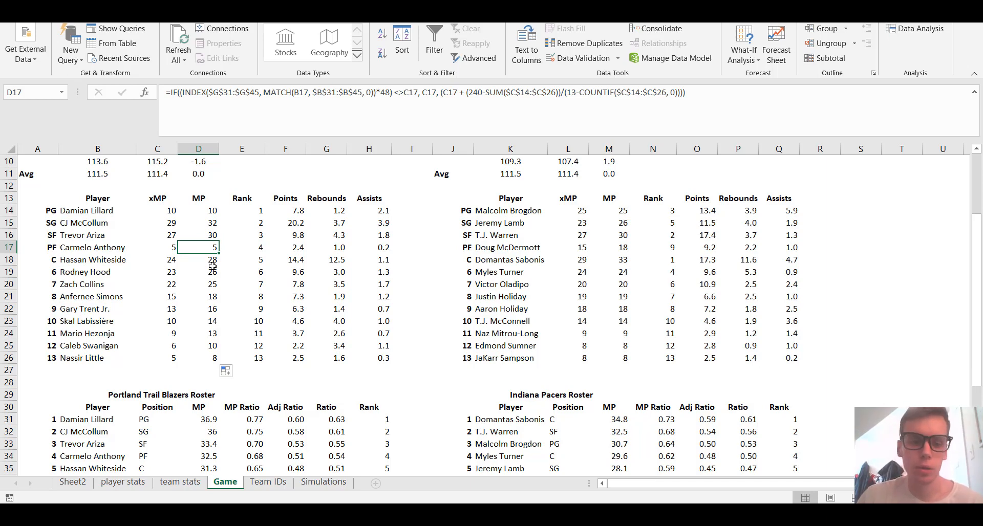
- Fill the Indiana Pacers MP formula from M14 down through M26
click(609, 210)
click(612, 226)
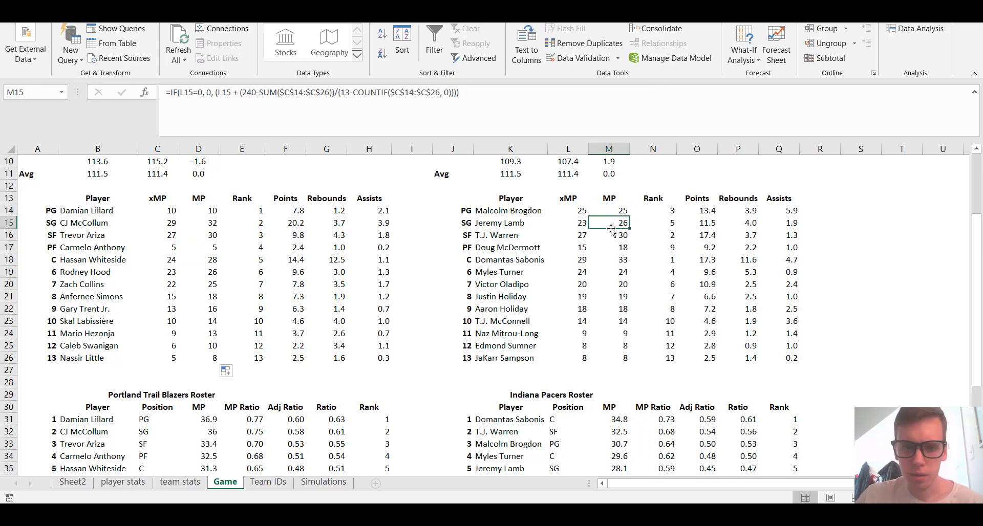
click(615, 210)
double_click(631, 217)
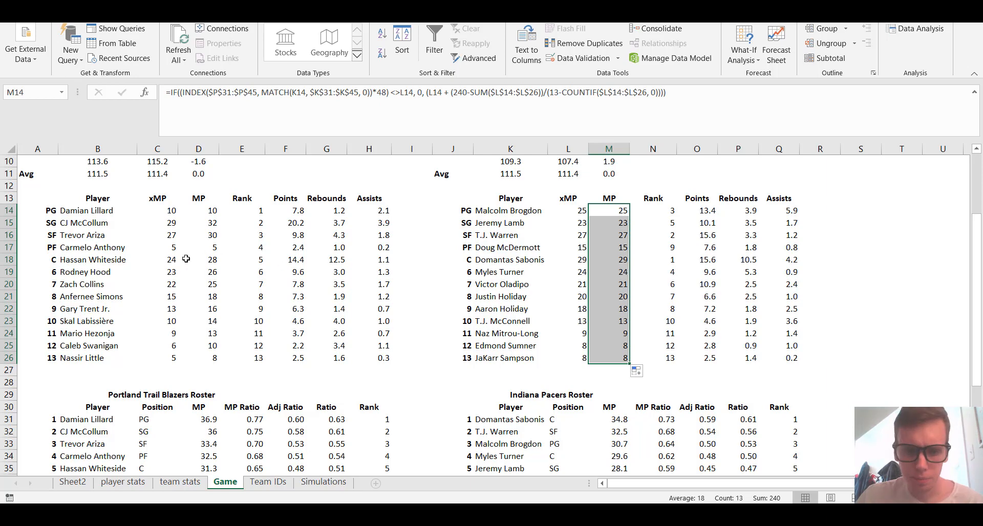
click(171, 225)
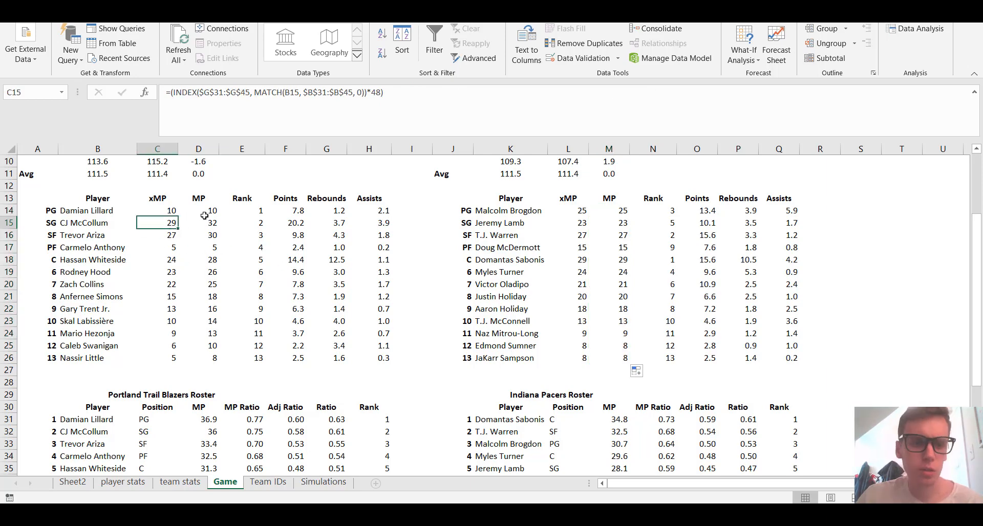
- Undo the recent MP formula fills and the xMP overrides for Portland's PG in C14 and PF in C17
click(204, 214)
click(171, 213)
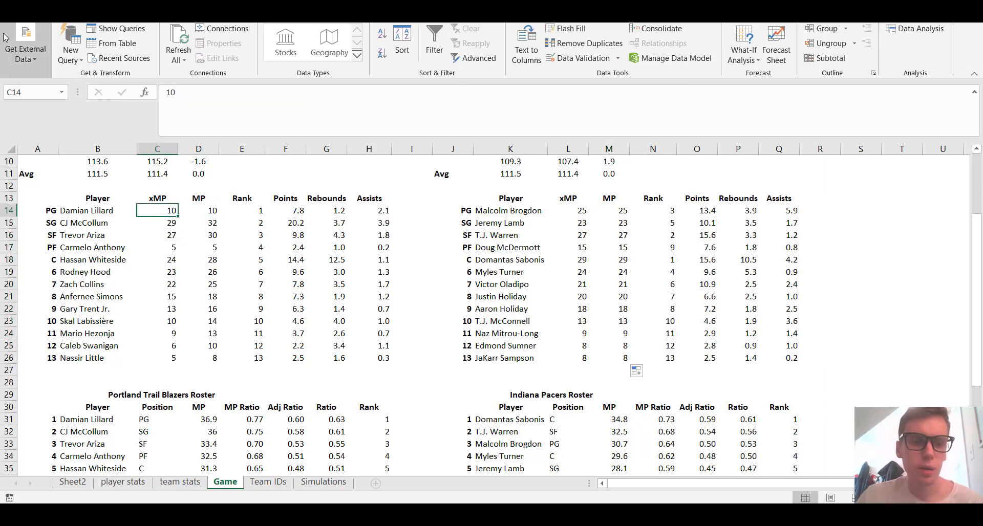
key(ctrl+z)
key(ctrl+z)
key(ctrl+z)
key(ctrl+z)
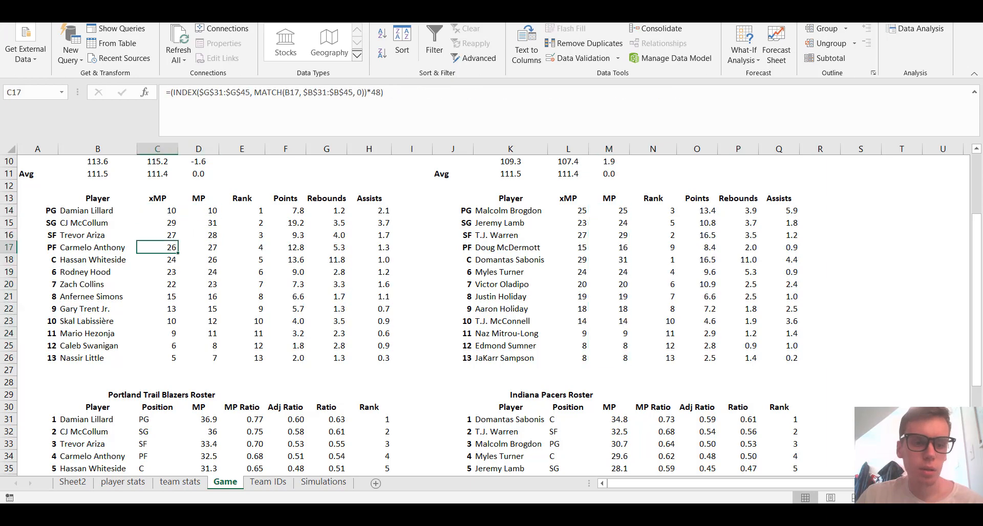
key(ctrl+z)
key(ctrl+z)
key(ctrl+z)
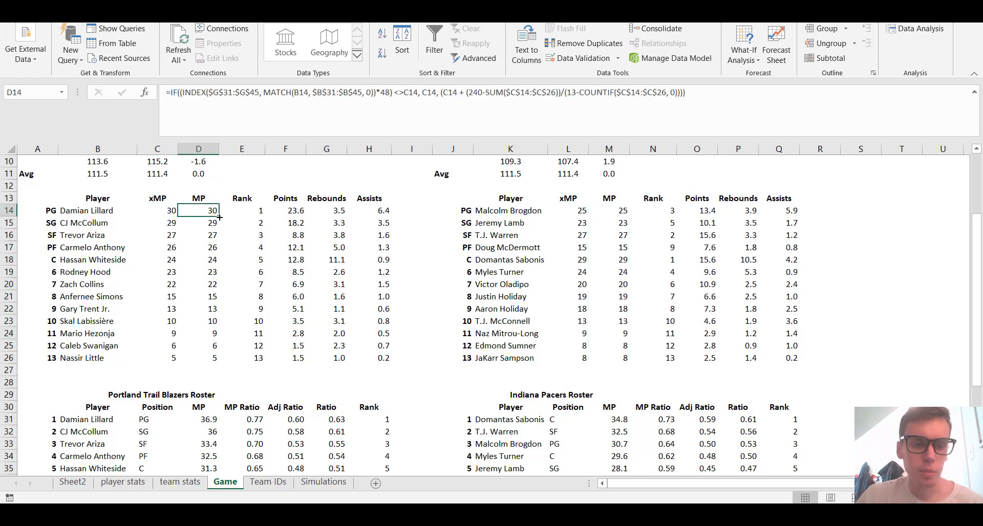
- Fill the MP formulas down through row 26 from D14 for Portland and from M14 for Indiana
double_click(219, 218)
click(629, 216)
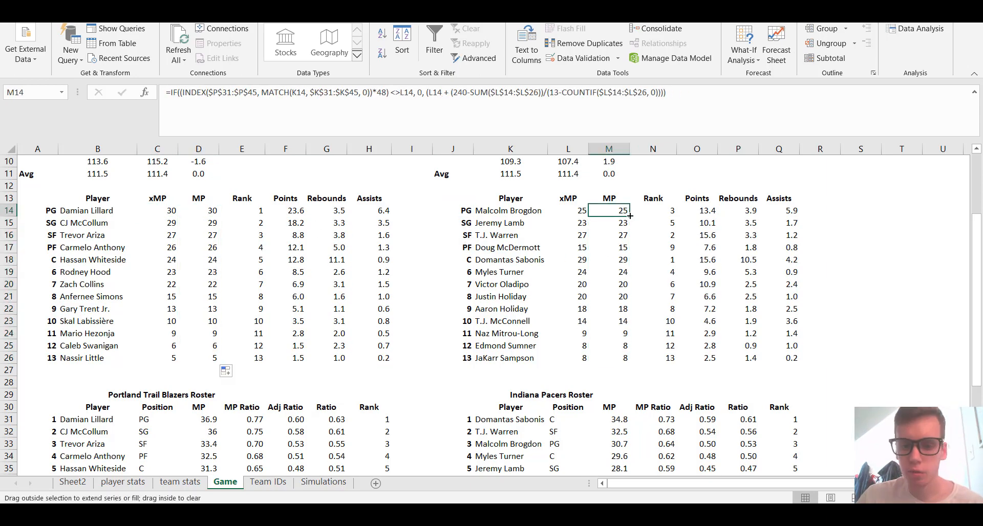
double_click(630, 216)
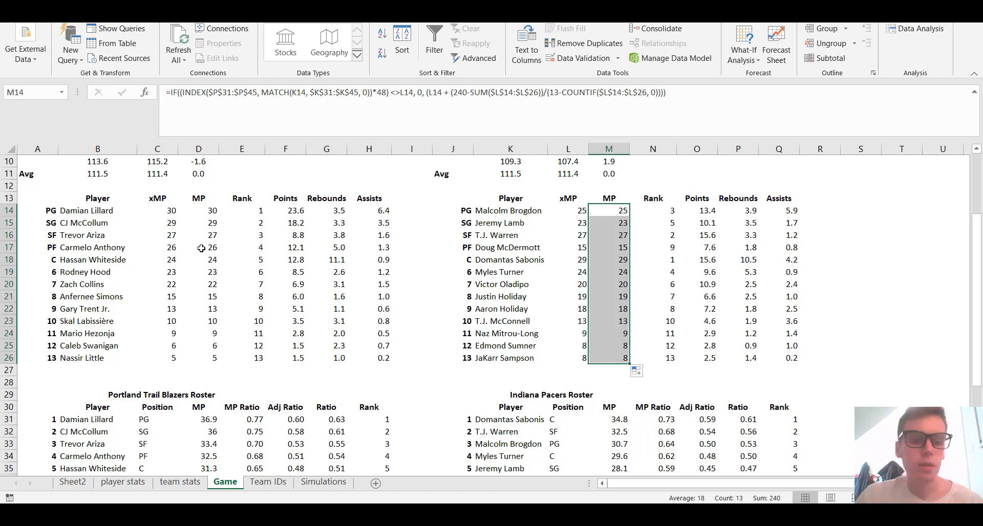
- Try an xMP of 10 for Portland's PF in C17, check the projected points and Win% summary, and undo the override
click(180, 249)
text(1)
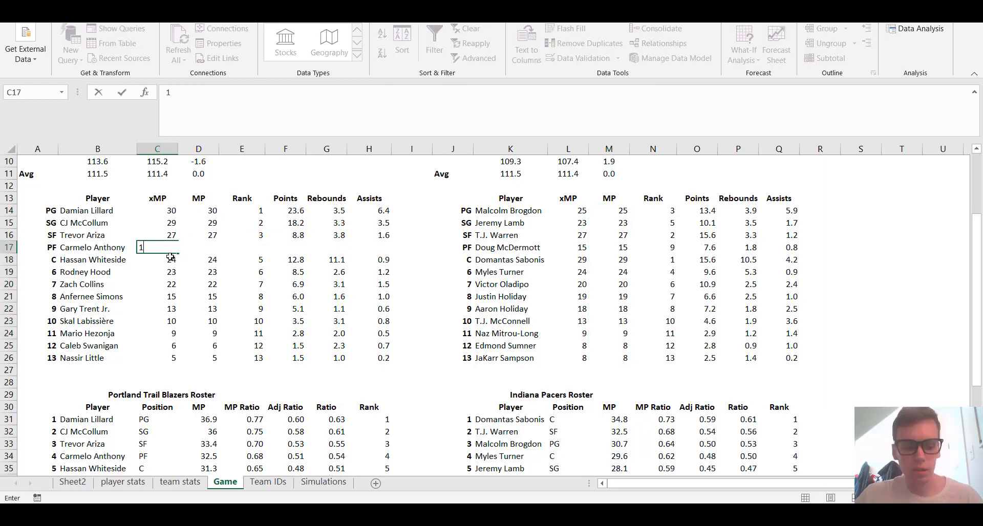
text(0)
key(Return)
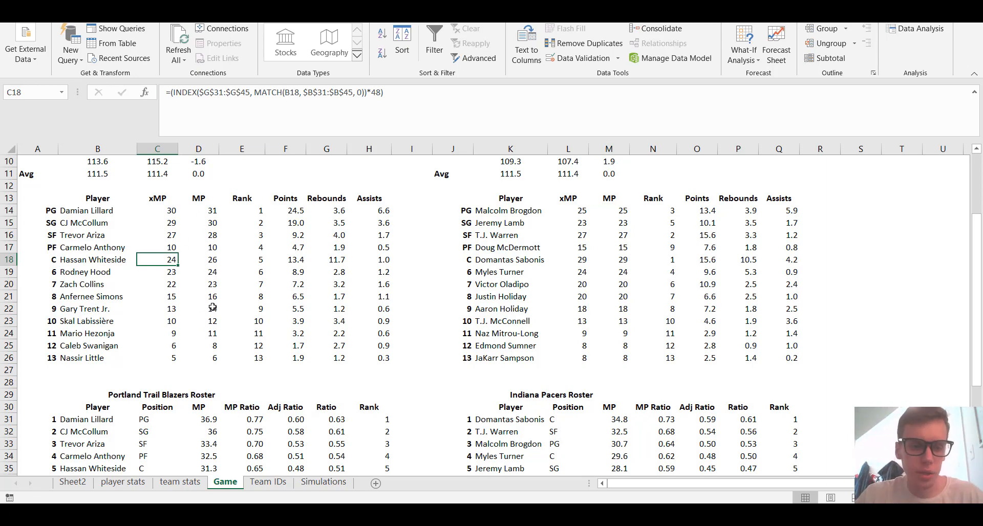
scroll(336, 268, up, 3)
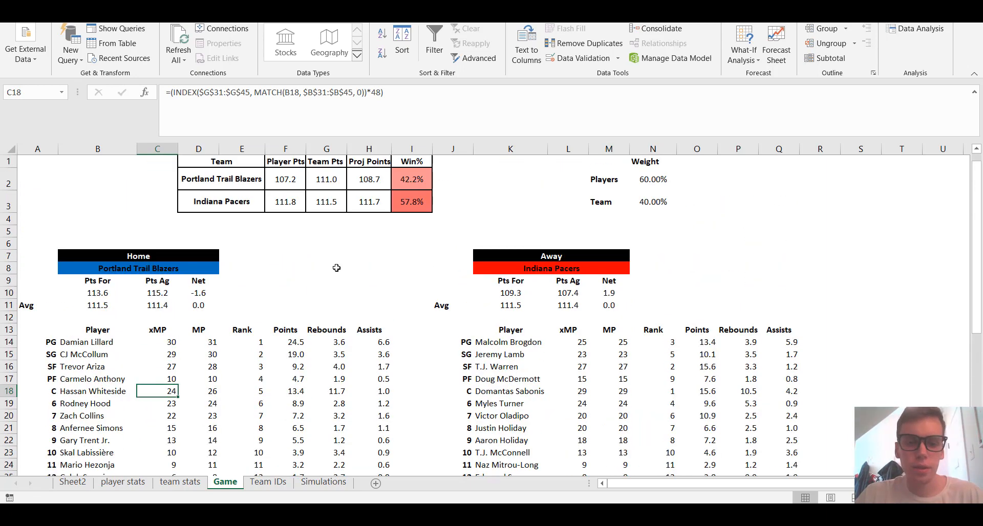
scroll(337, 268, down, 2)
scroll(336, 267, up, 2)
scroll(340, 274, down, 2)
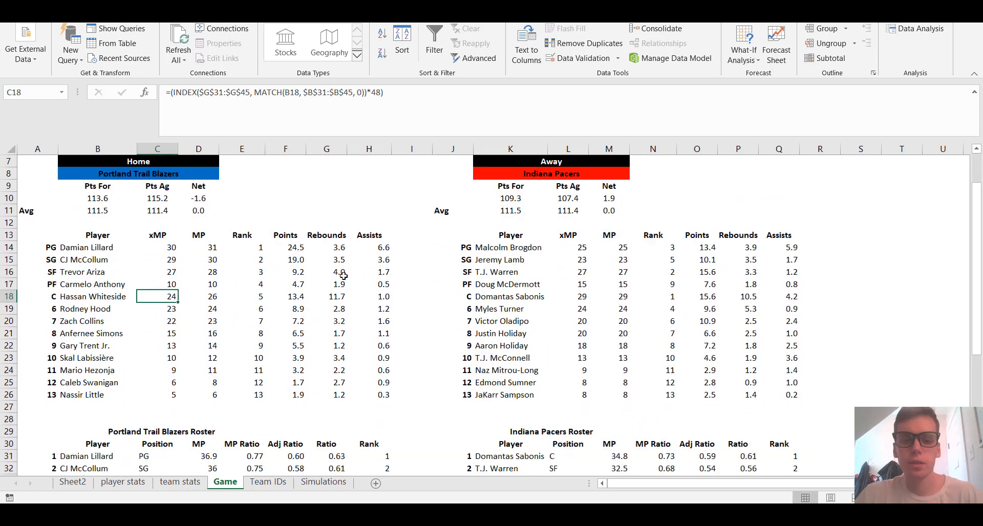
scroll(343, 275, down, 1)
key(ctrl+z)
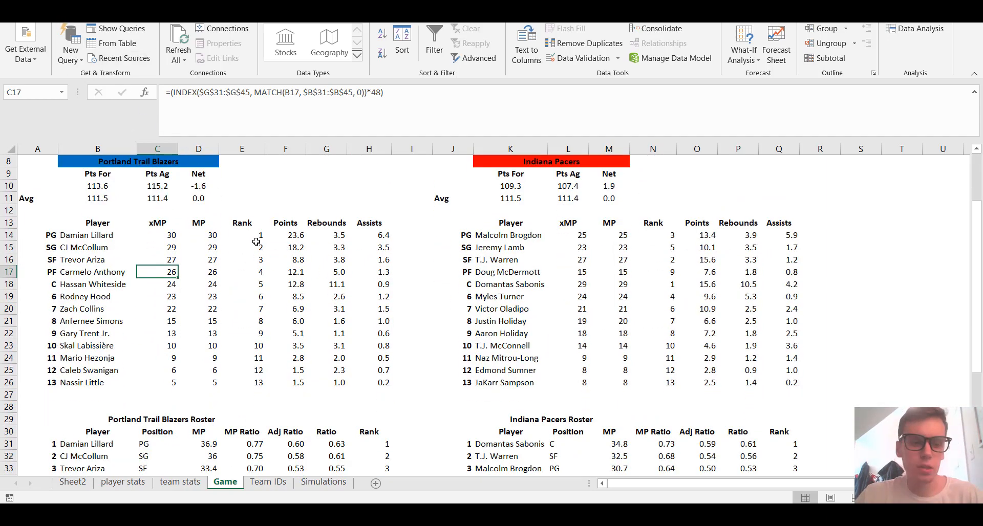
- Review the Portland Rank column in E14:E26 against the ranks in the Portland roster table
scroll(256, 241, up, 1)
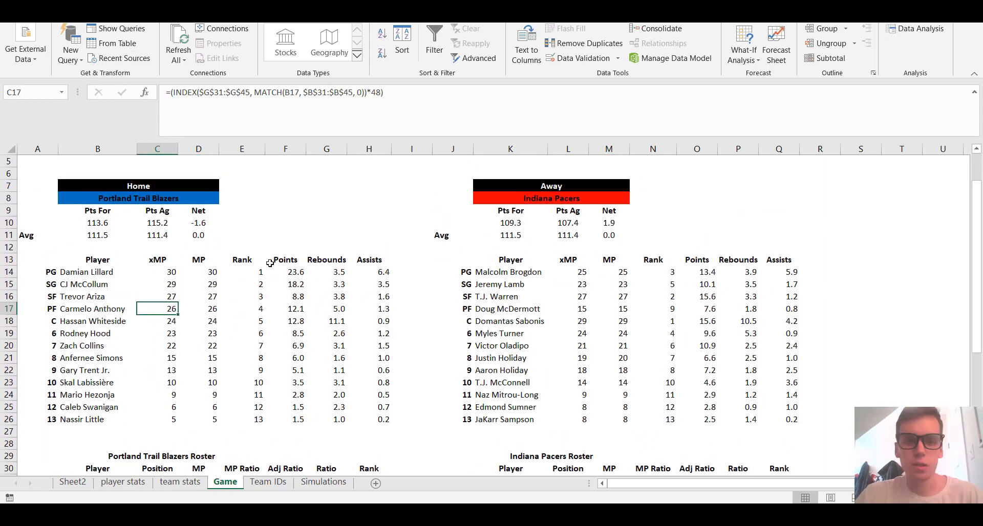
drag(235, 273, 242, 421)
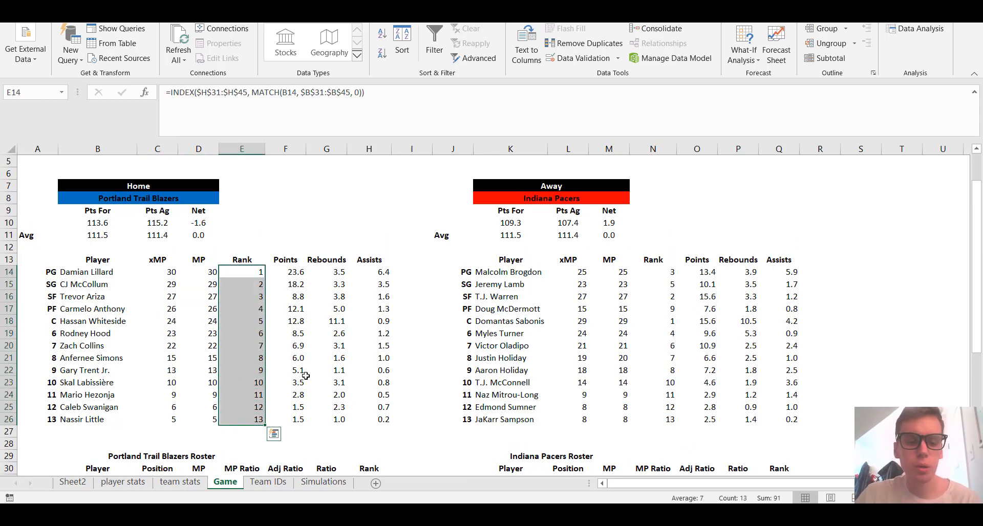
scroll(306, 376, down, 5)
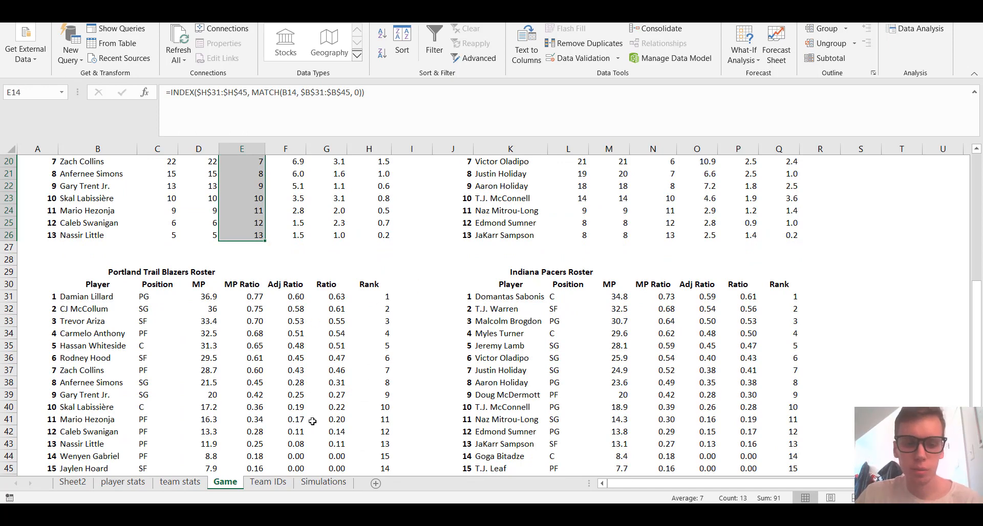
scroll(312, 421, up, 4)
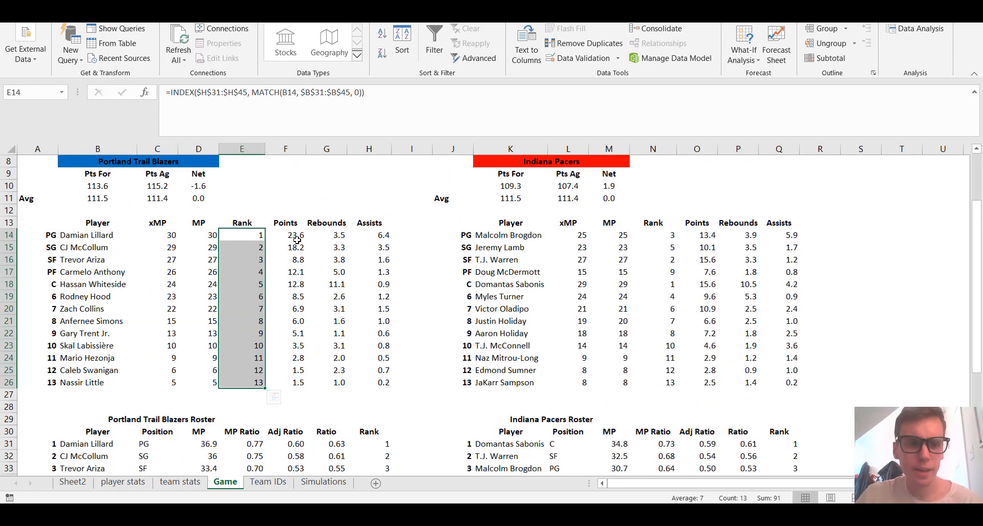
- Examine the Points formula in F14 and the player stats sheet it references, returning to the Game sheet
click(299, 237)
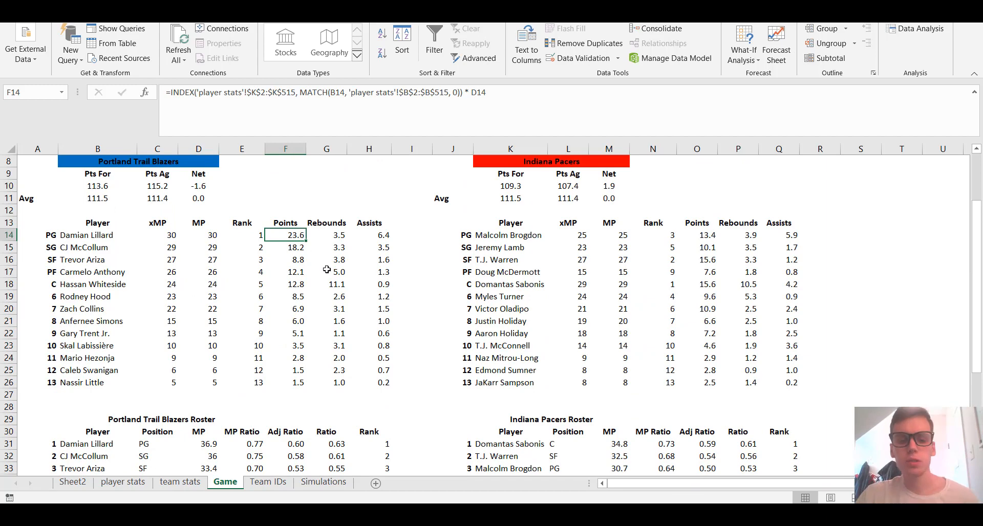
scroll(327, 277, down, 2)
scroll(329, 295, up, 2)
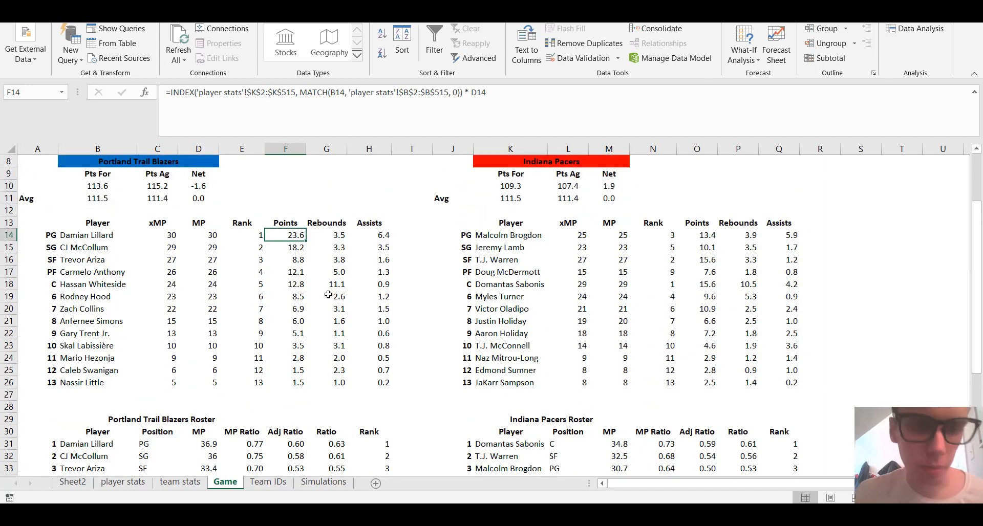
scroll(328, 295, up, 1)
scroll(334, 298, down, 1)
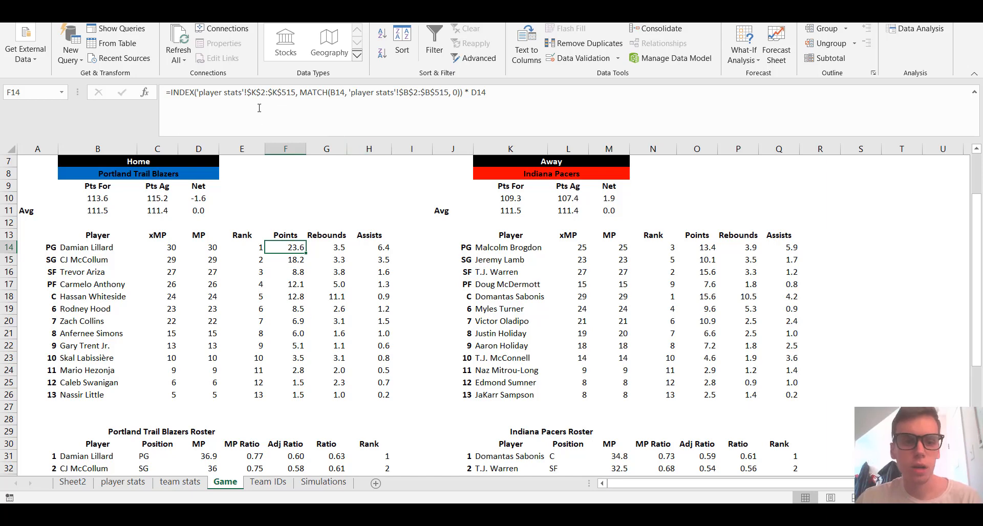
click(125, 483)
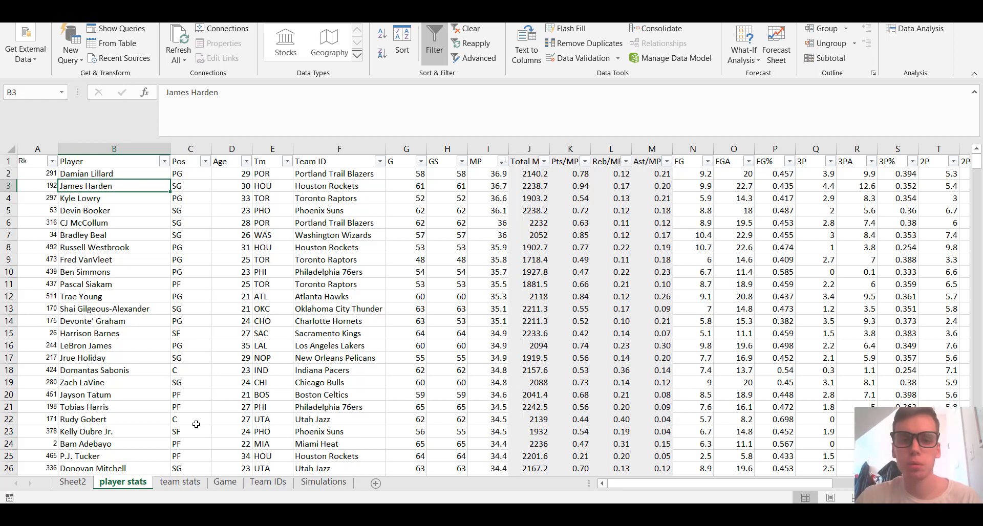
click(180, 481)
click(225, 482)
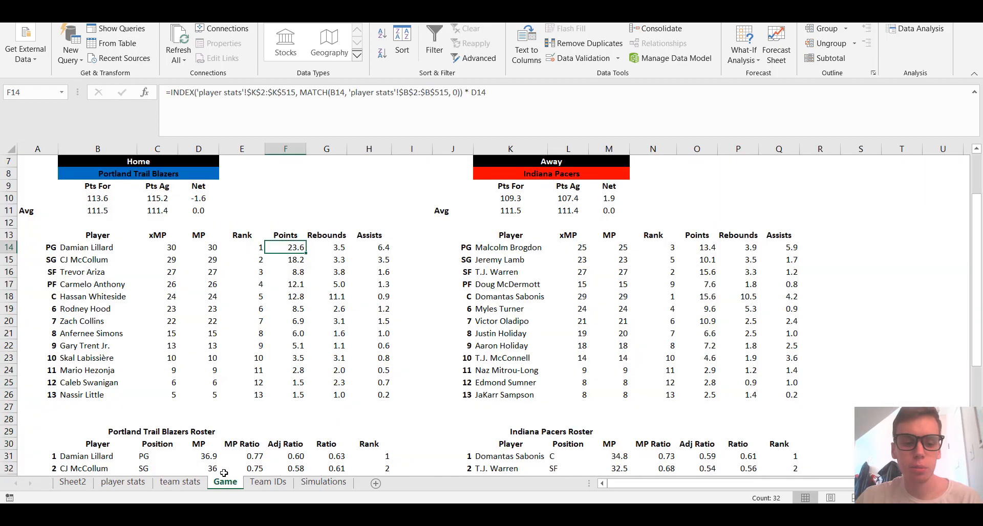
- Inspect the cell references in F14's Points formula, including the D14 multiplier, and compare them with the formula in F15
click(500, 91)
scroll(362, 214, up, 2)
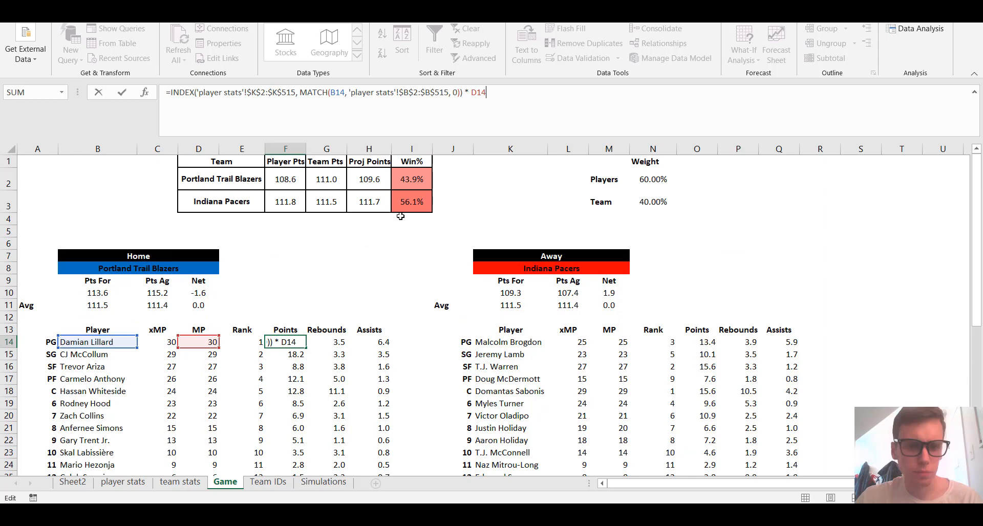
scroll(400, 216, down, 2)
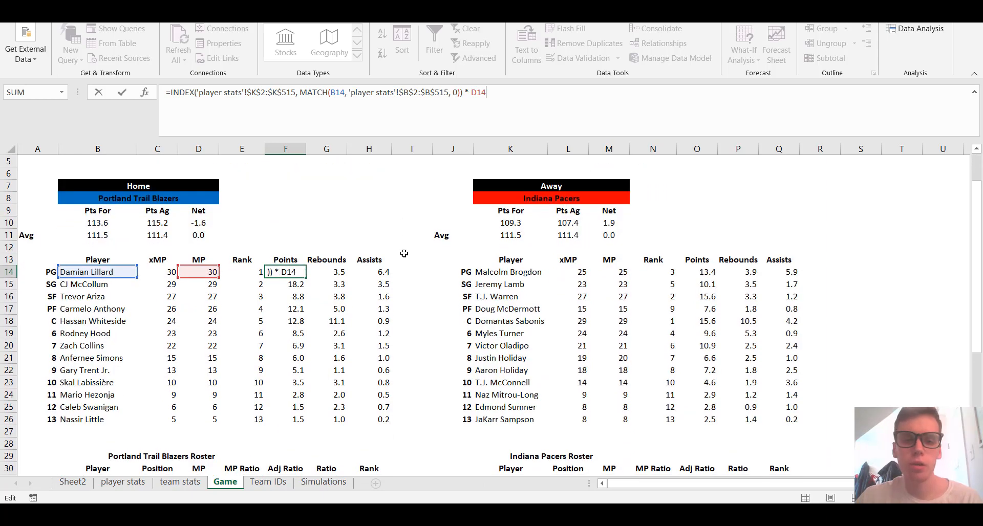
key(Return)
key(Up)
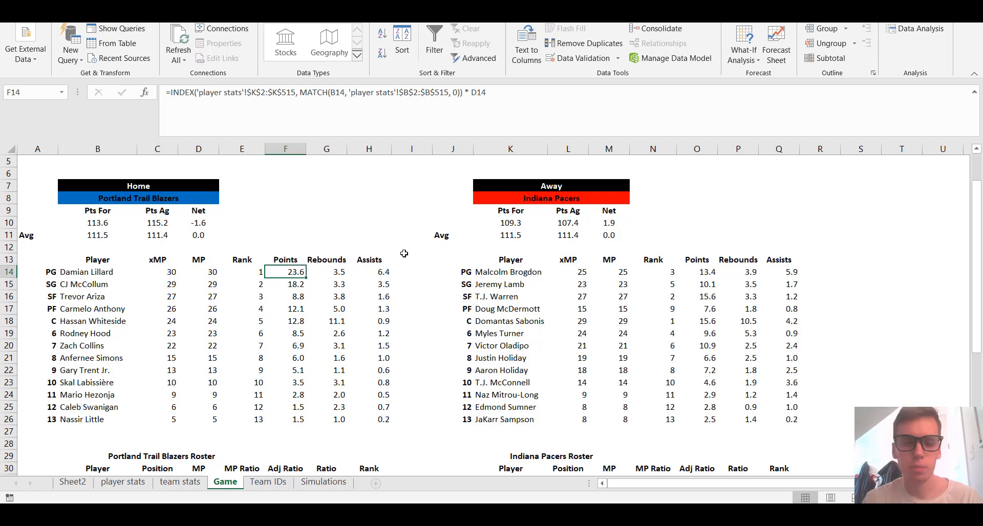
key(Down)
key(Up)
key(Right)
key(Left)
key(Down)
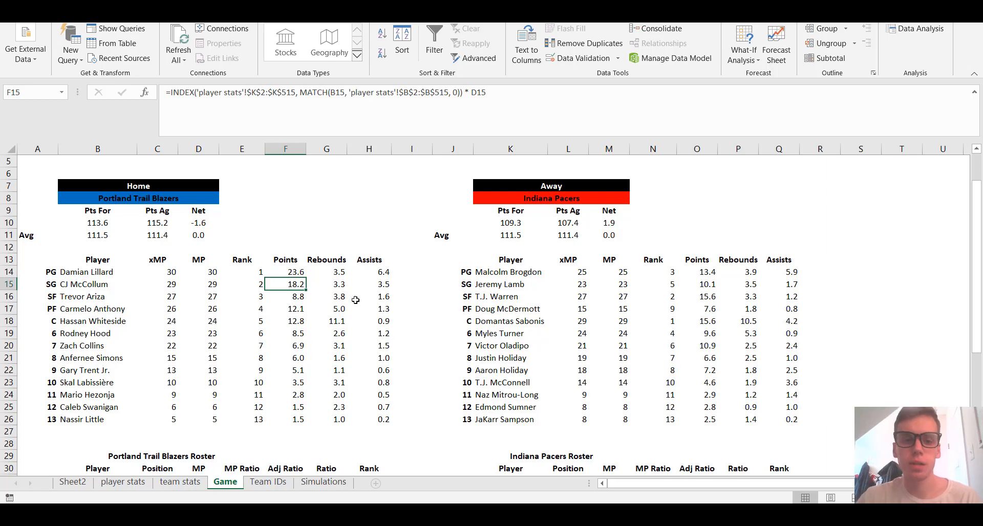
- Examine the Rebounds formulas in G14 and G18 and the Reb/MP and Ast/MP columns on the player stats sheet
click(335, 274)
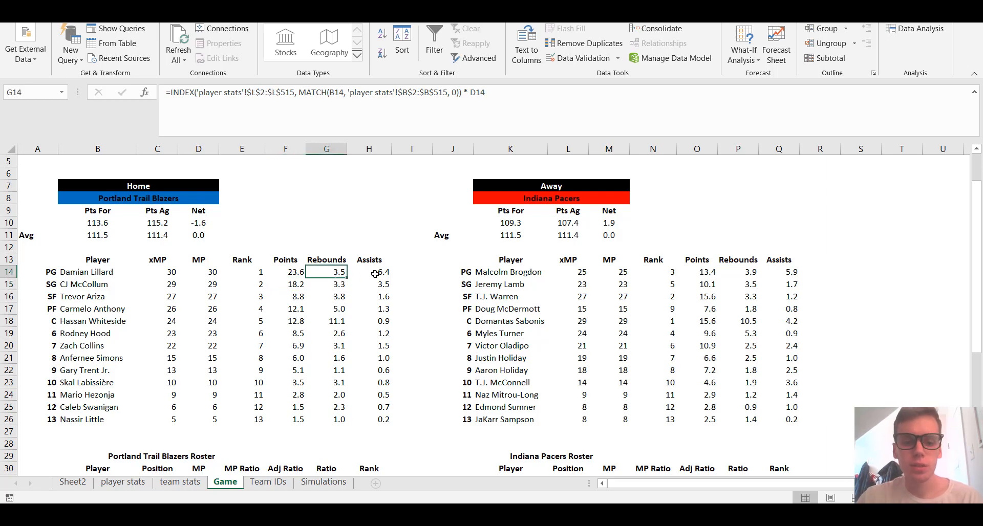
click(123, 482)
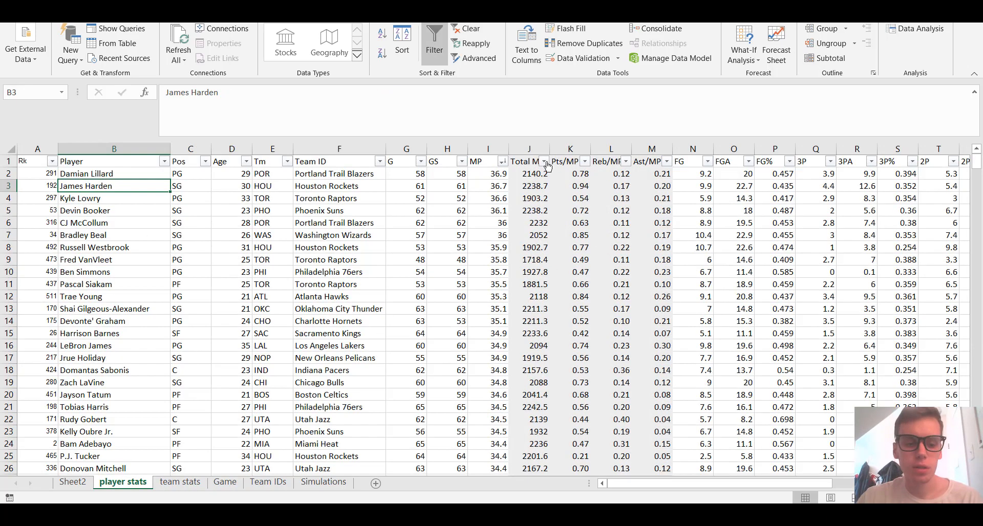
drag(611, 149, 652, 149)
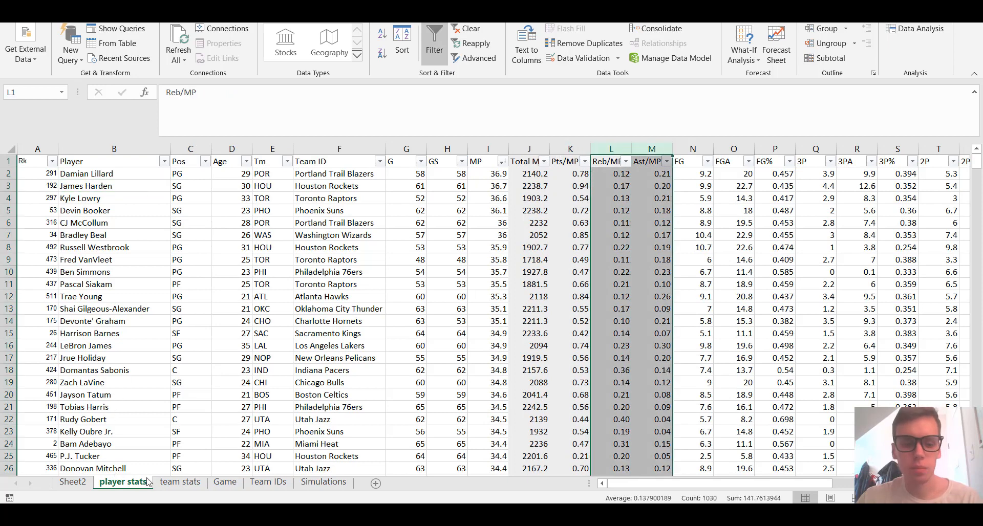
click(225, 482)
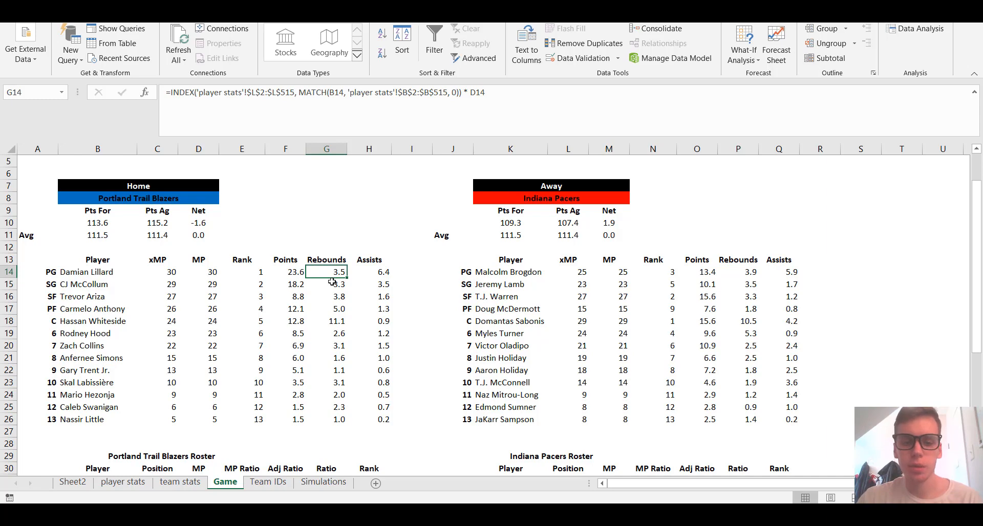
click(342, 321)
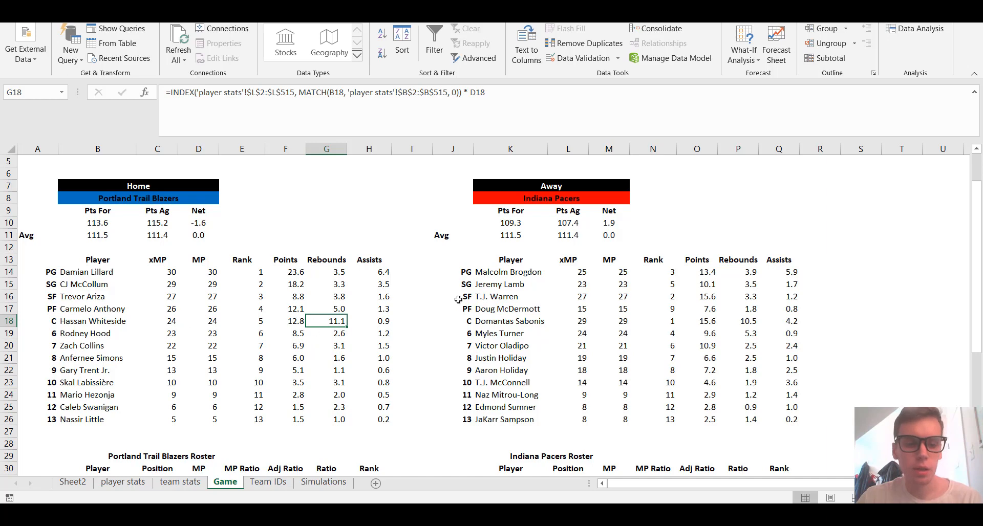
scroll(571, 324, up, 1)
scroll(701, 336, down, 2)
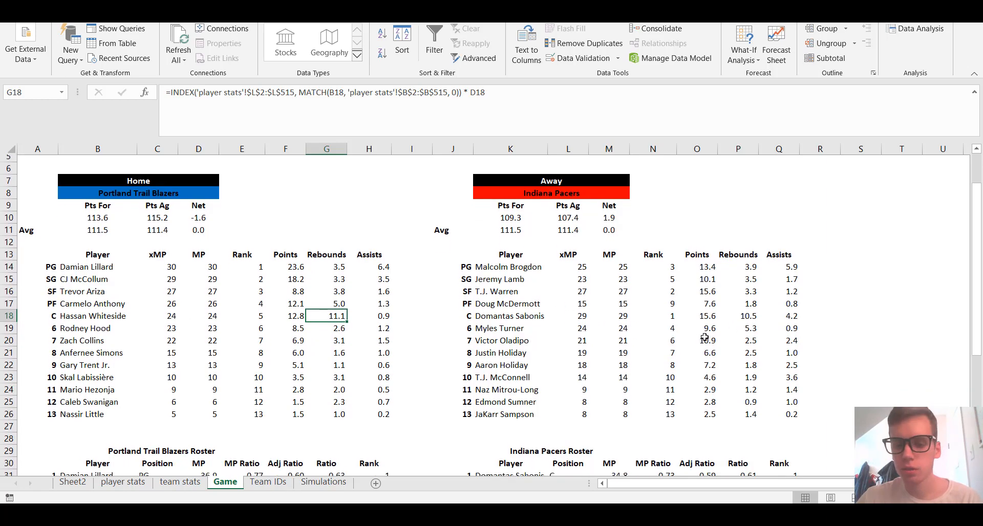
- Check Indiana's MP formula in M14 and the Rebounds formulas for the center and sixth man in P18 and P19
click(752, 311)
click(618, 273)
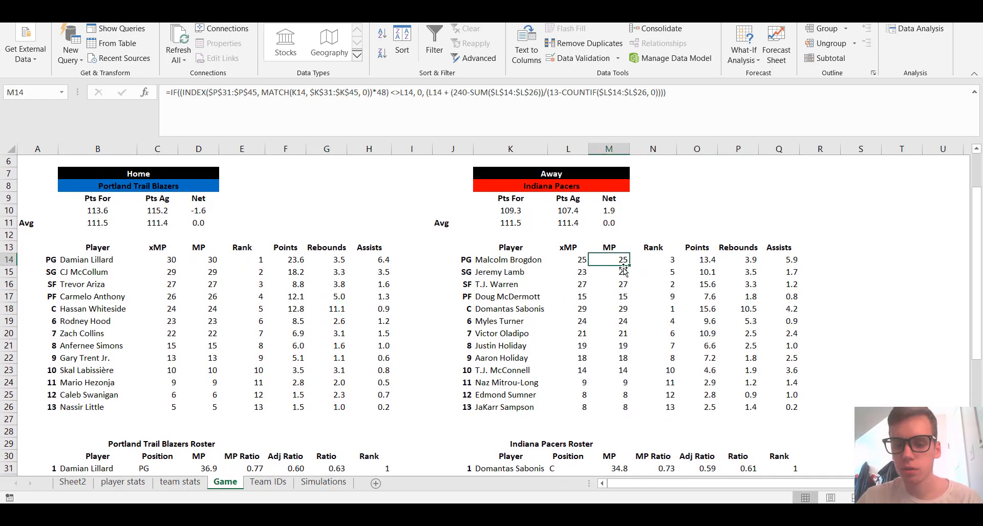
click(743, 316)
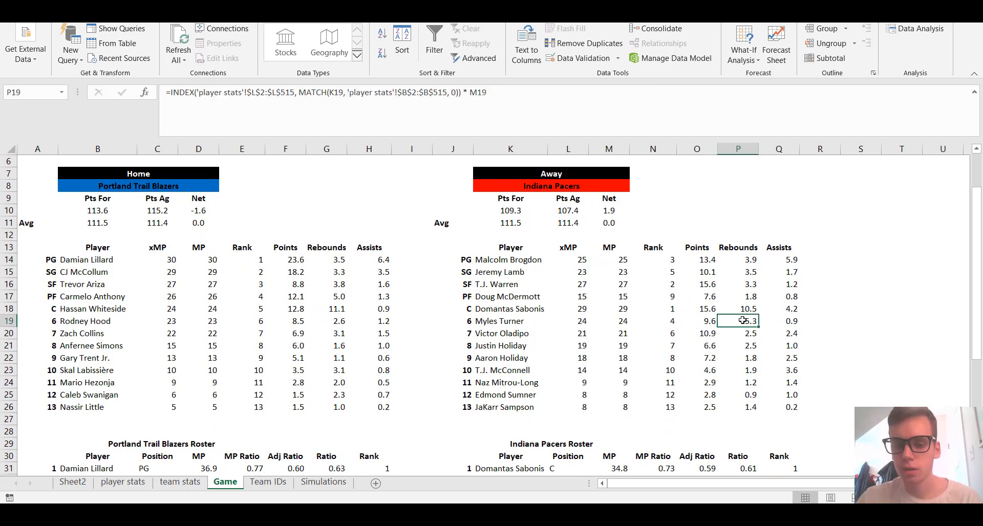
click(747, 311)
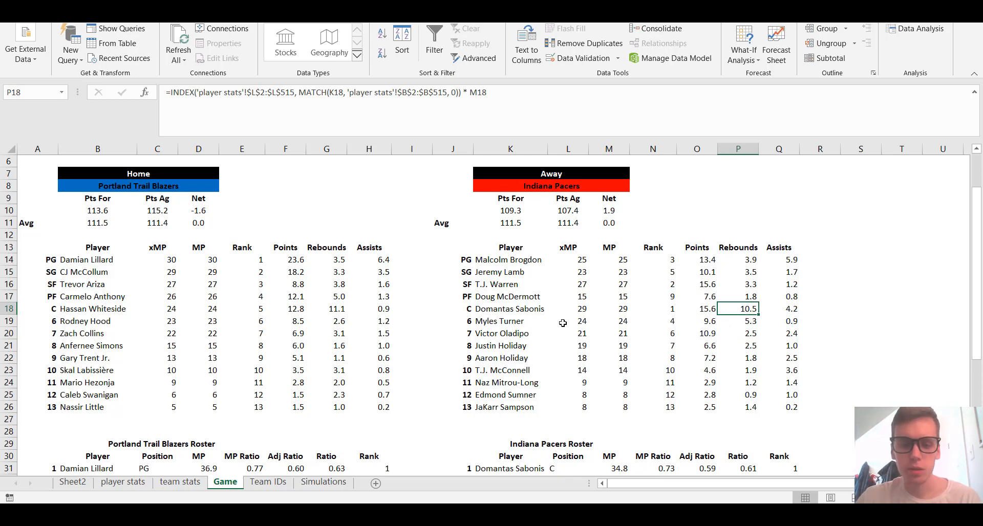
scroll(563, 323, up, 1)
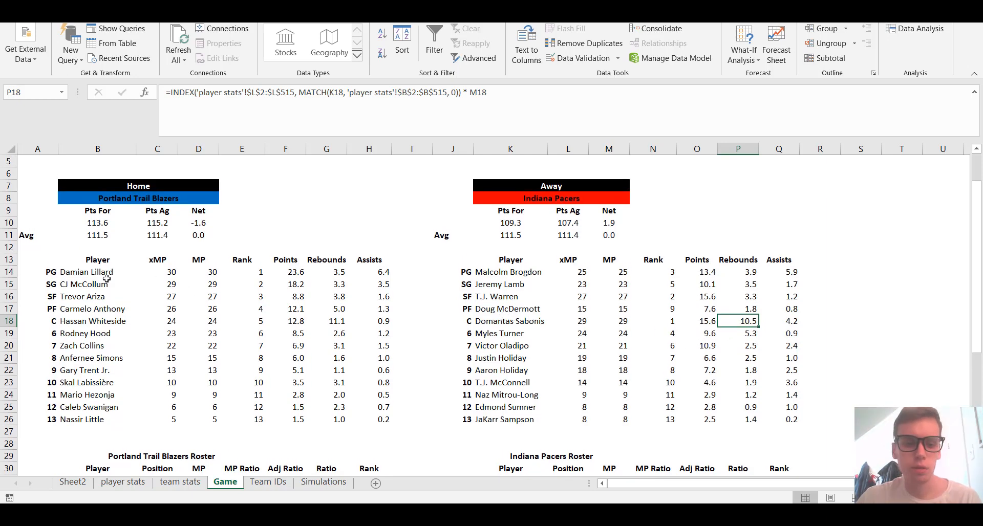
- Review Portland's MP formulas in D14 and D15 and the bench player lookup formulas down to B21
click(202, 275)
click(207, 286)
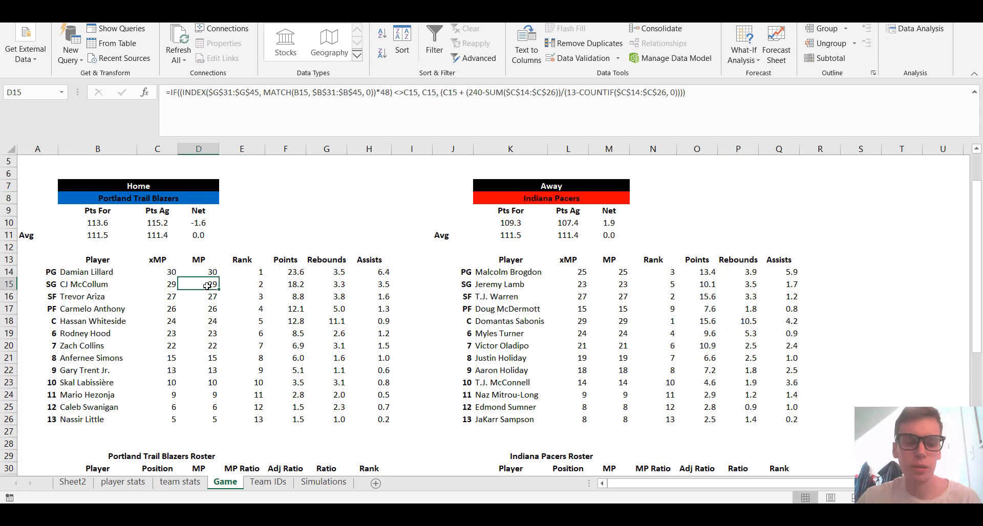
click(82, 336)
click(83, 349)
click(85, 360)
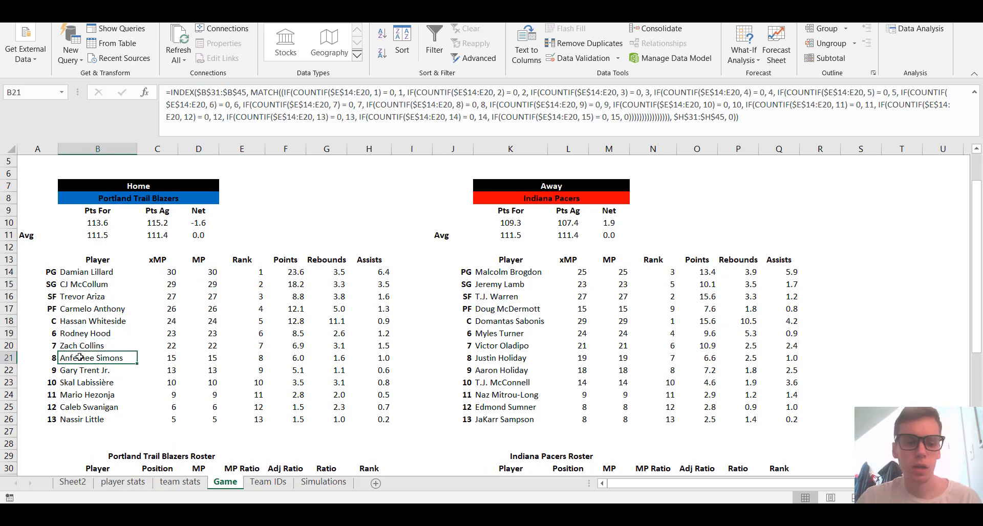
- Review the MP formulas in D15 and D14, and override Portland's point guard xMP in C14 with 0 minutes
scroll(203, 309, up, 1)
click(210, 296)
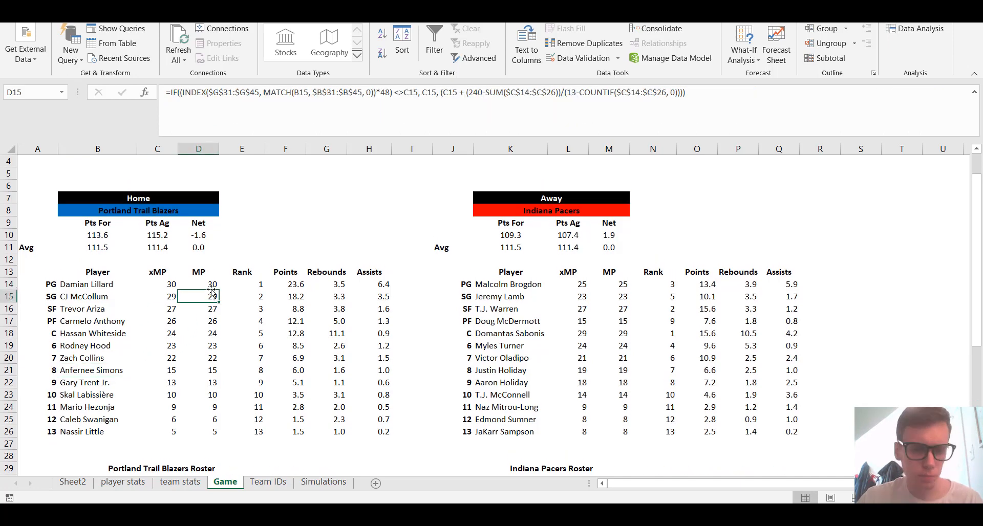
click(211, 285)
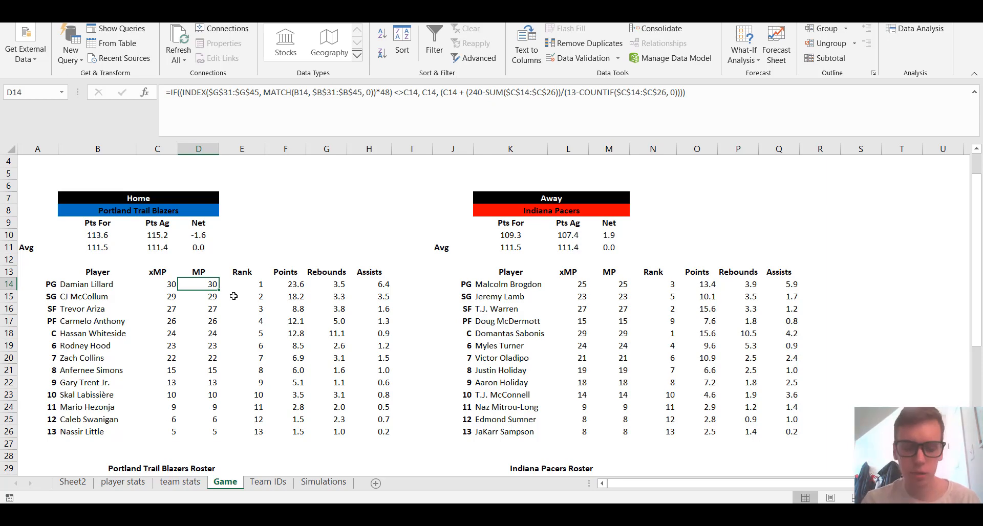
key(Left)
text(0)
key(Return)
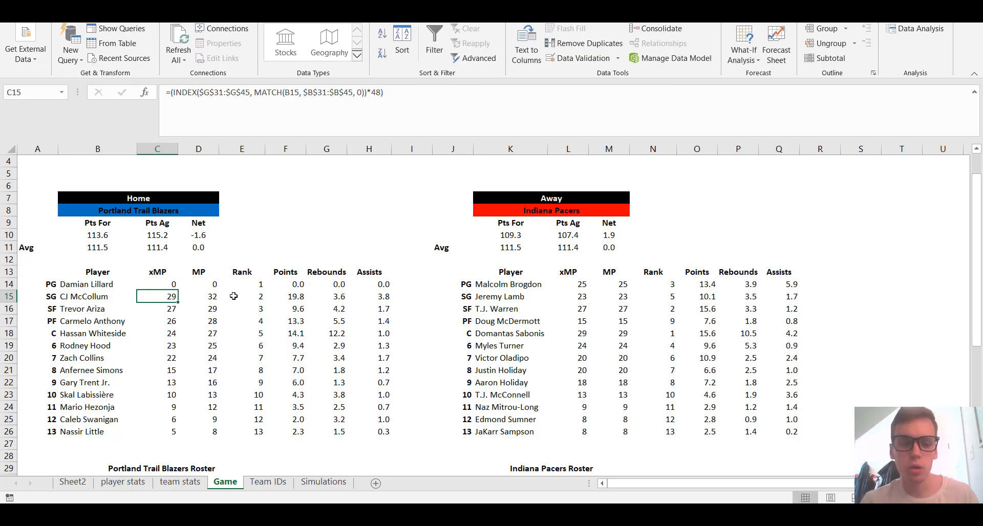
- Check how the MP formulas in D14 to D18 redistribute the minutes, and undo the C14 override
key(Right)
key(Down)
key(Down)
key(Down)
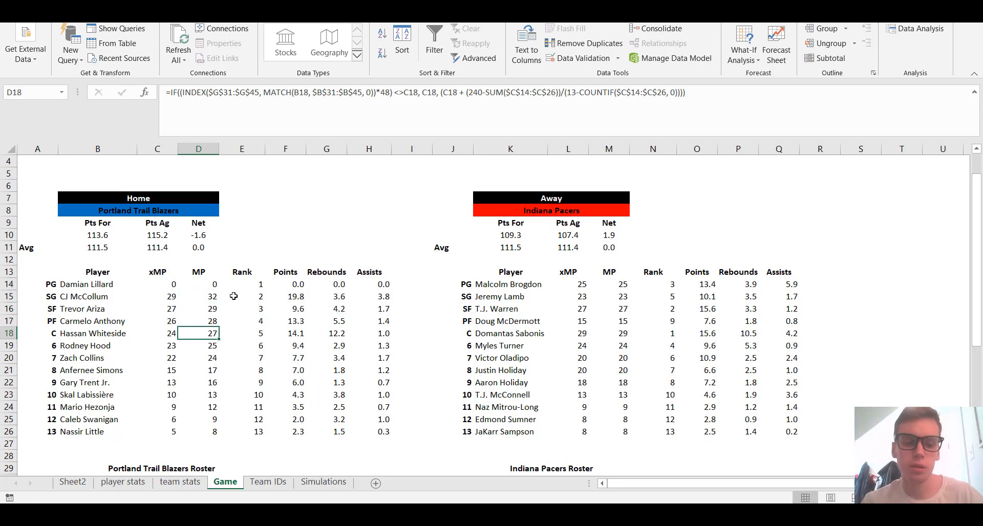
key(Up)
key(Up)
key(Up)
key(Up)
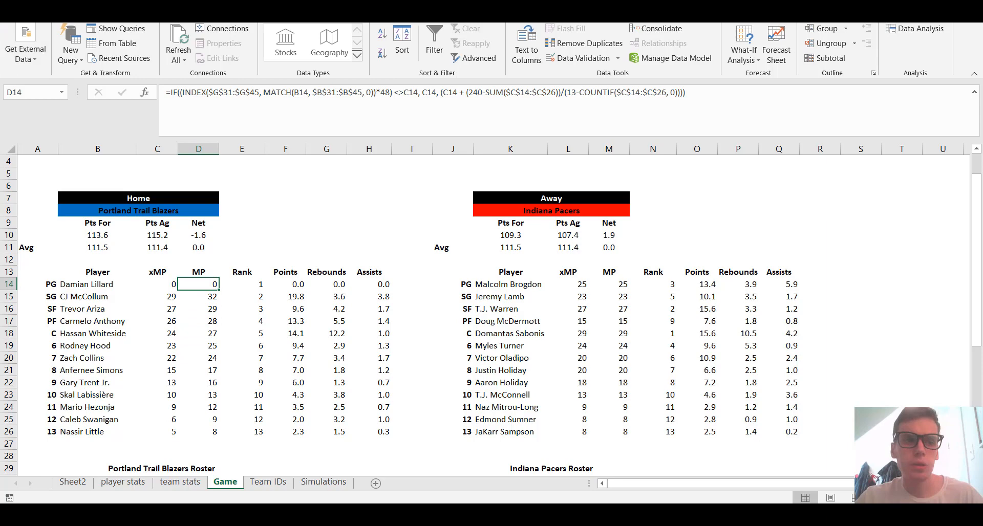
key(ctrl+z)
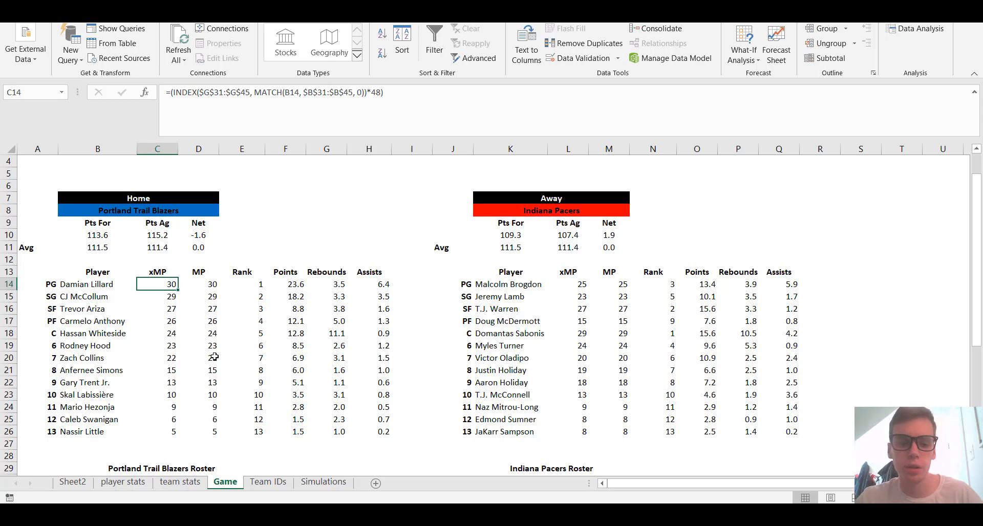
- Review the team roster tables below the lineups, the MP formula in D14 and the Rebounds formula in G14
scroll(199, 393, down, 6)
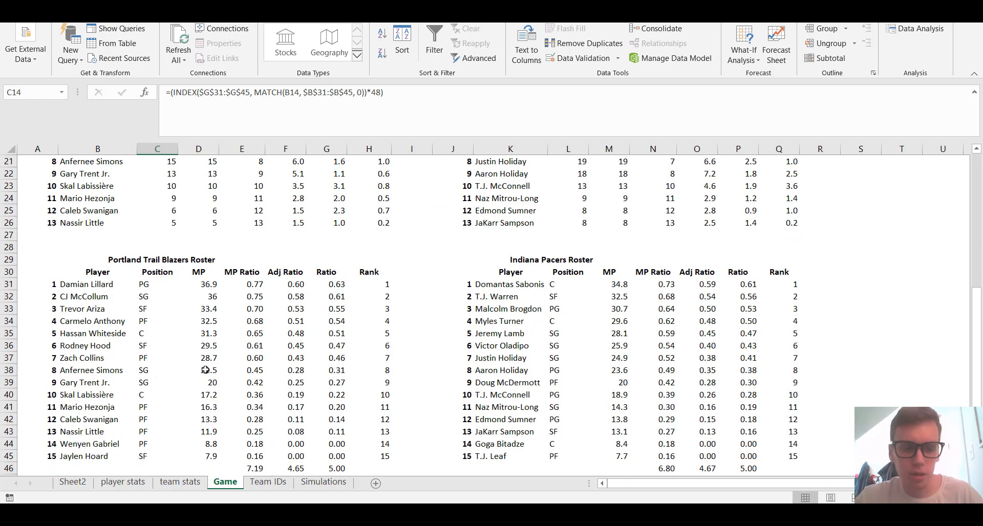
scroll(205, 370, up, 4)
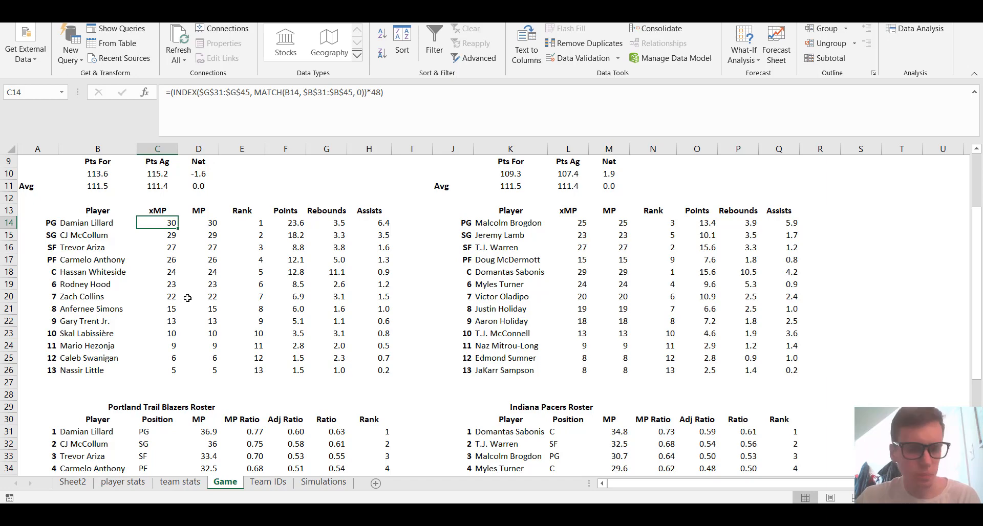
click(206, 227)
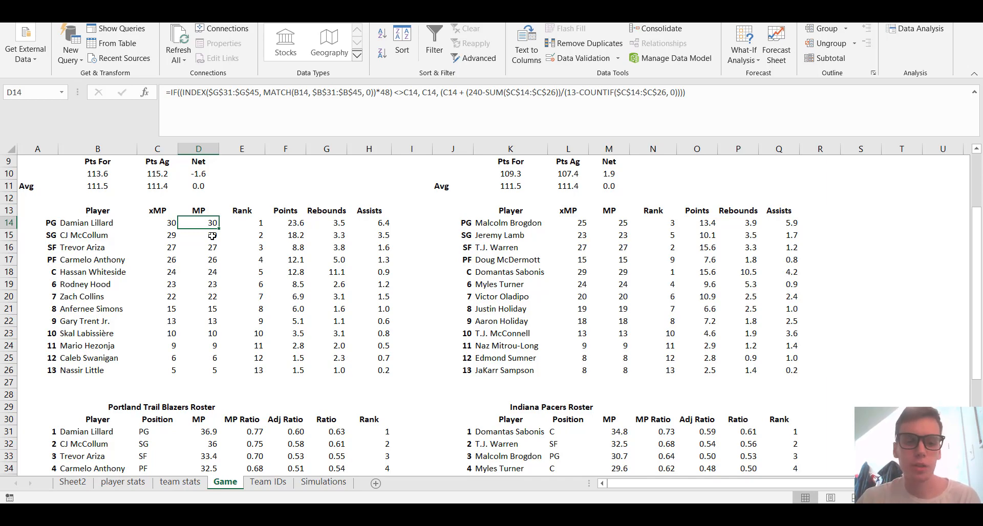
scroll(264, 275, up, 1)
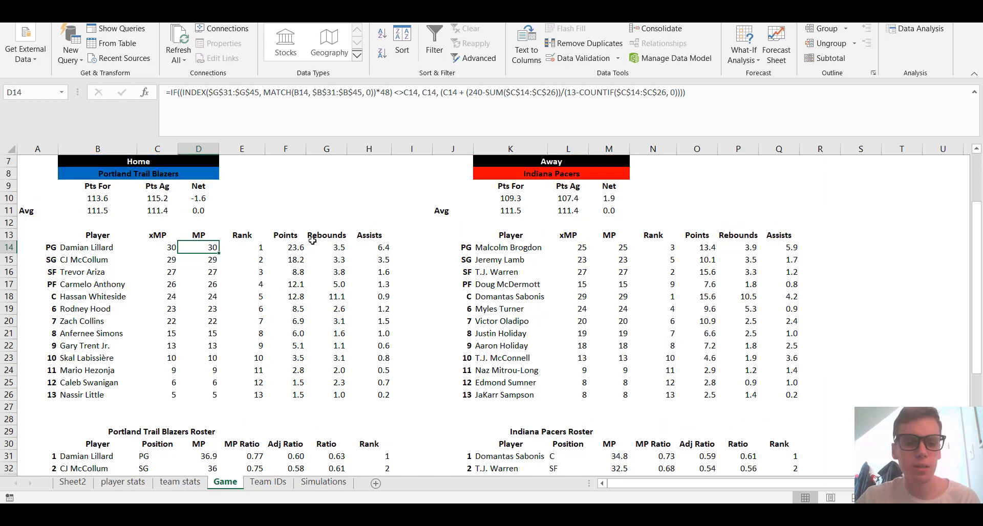
click(328, 258)
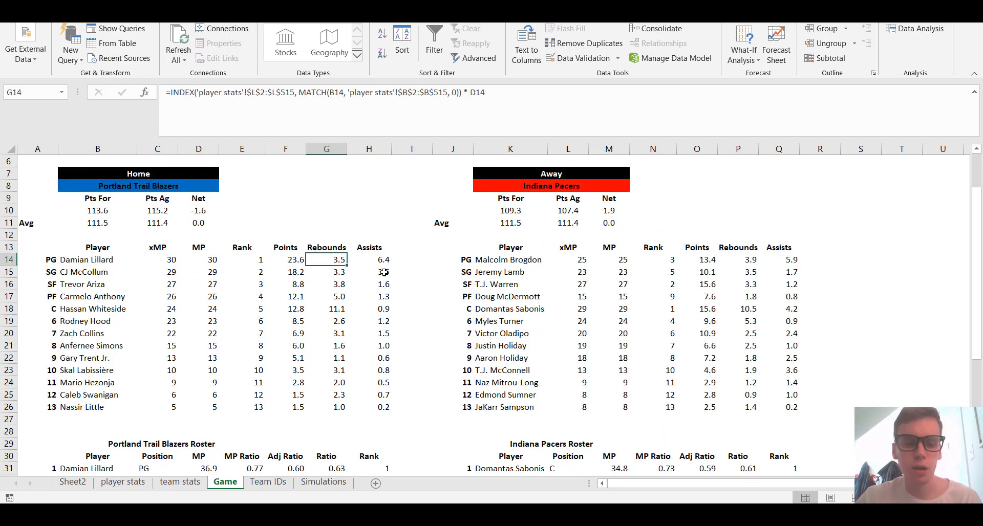
scroll(389, 279, up, 1)
scroll(390, 283, down, 1)
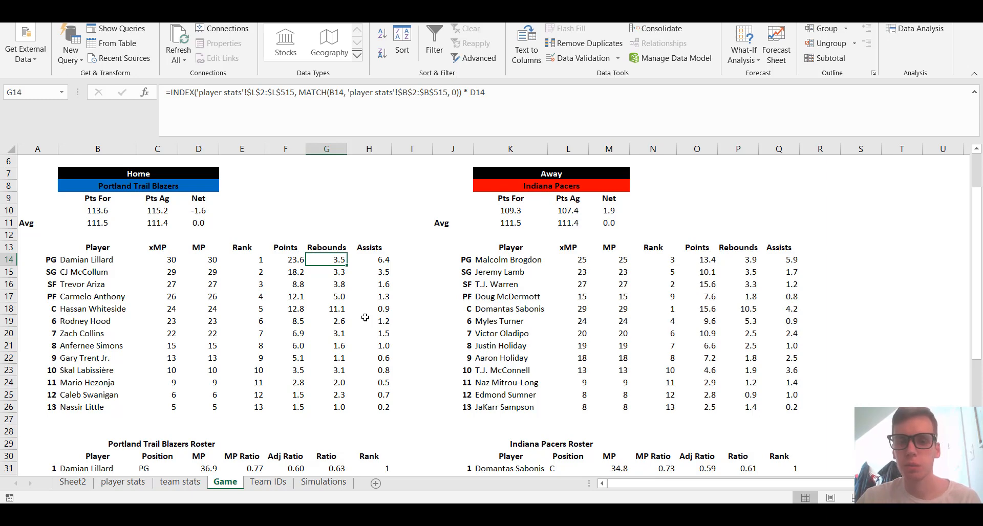
- Inspect the player lookup formula in K16 and the MP formula in M16 for Indiana's small forward
click(522, 284)
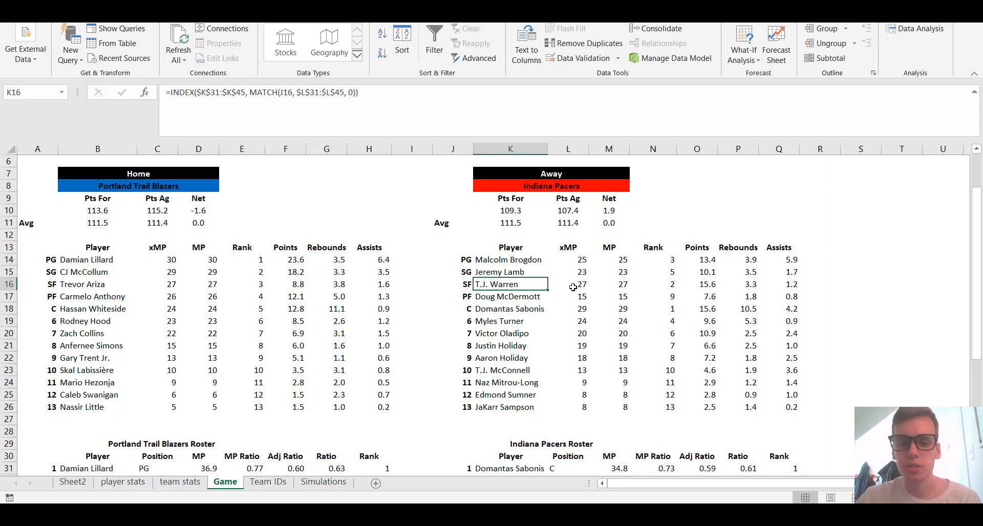
click(604, 286)
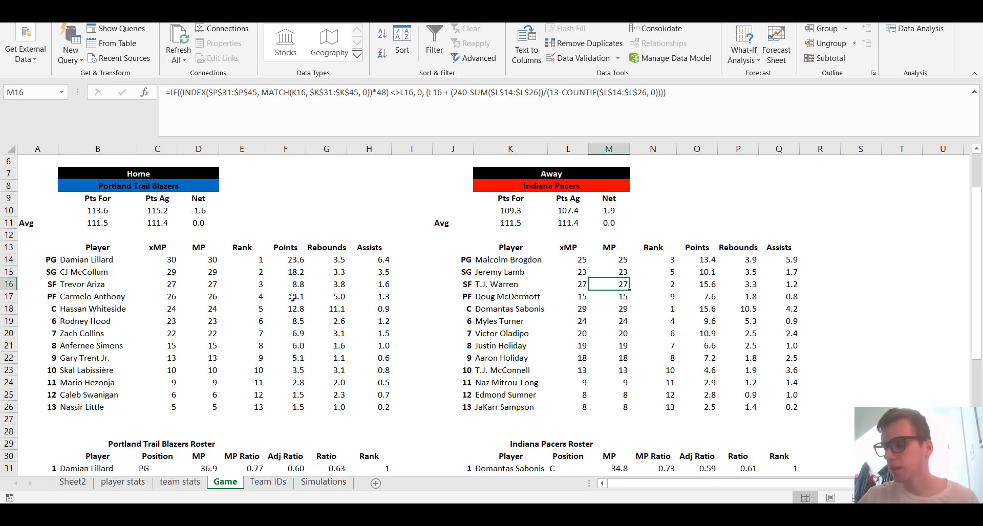
scroll(294, 299, up, 2)
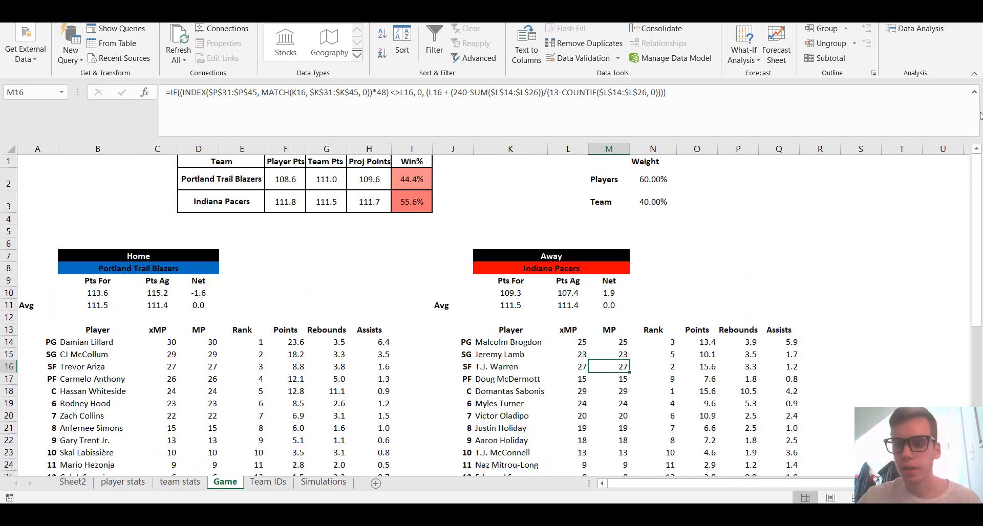
- Collapse the formula bar to one line and compare the Player Pts formulas in F2 and F3, tracing F2's cell references
click(973, 92)
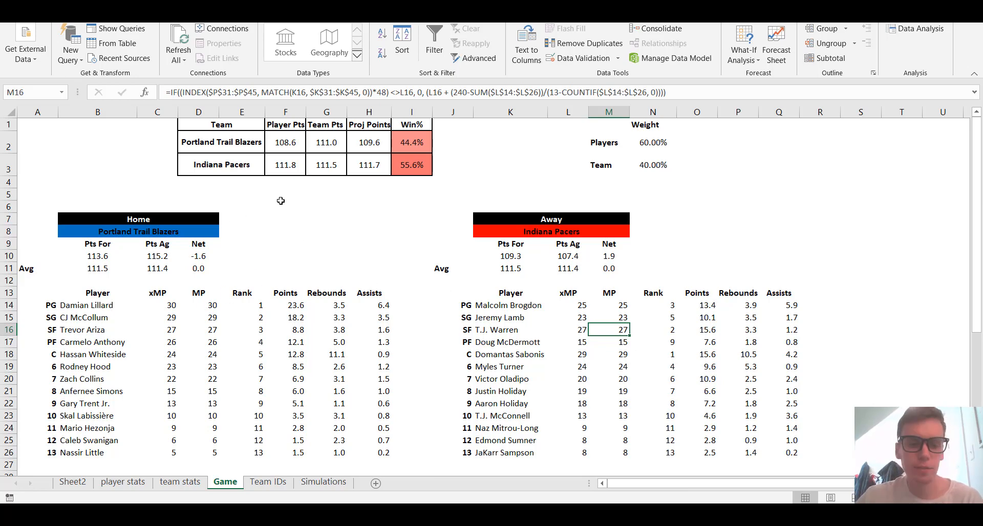
click(287, 141)
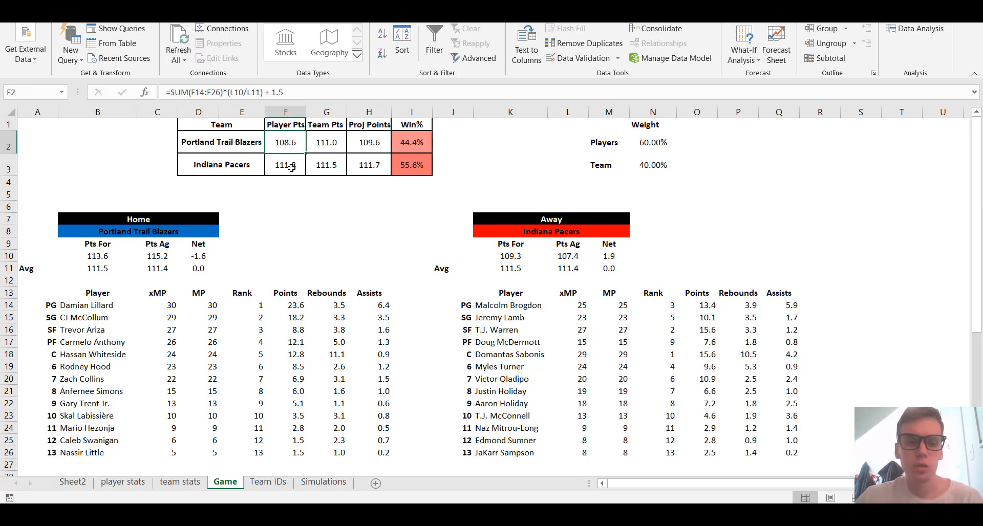
click(288, 91)
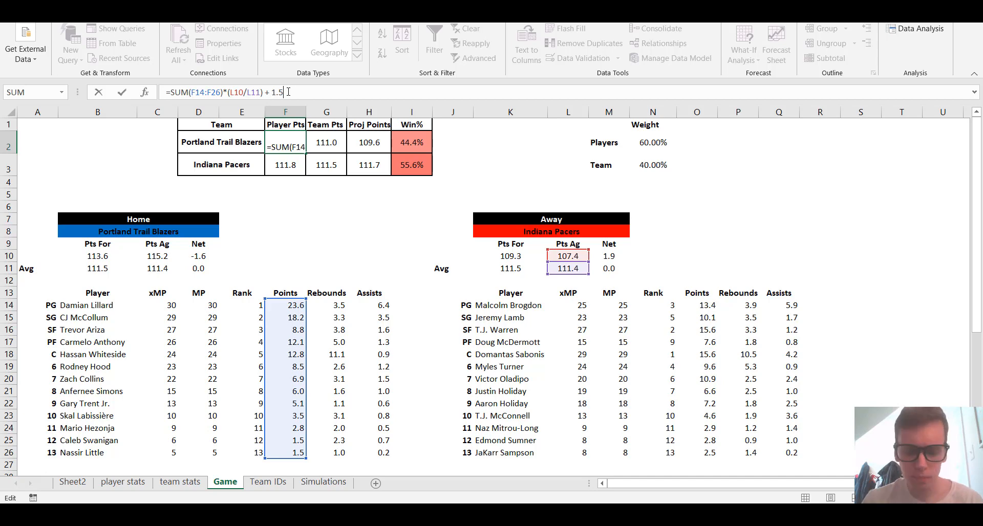
key(ctrl+Return)
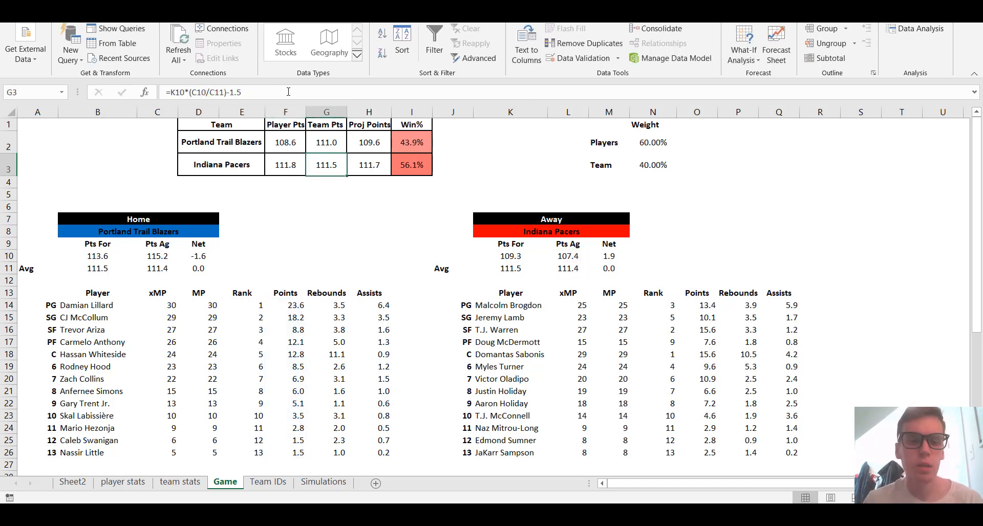
key(Down)
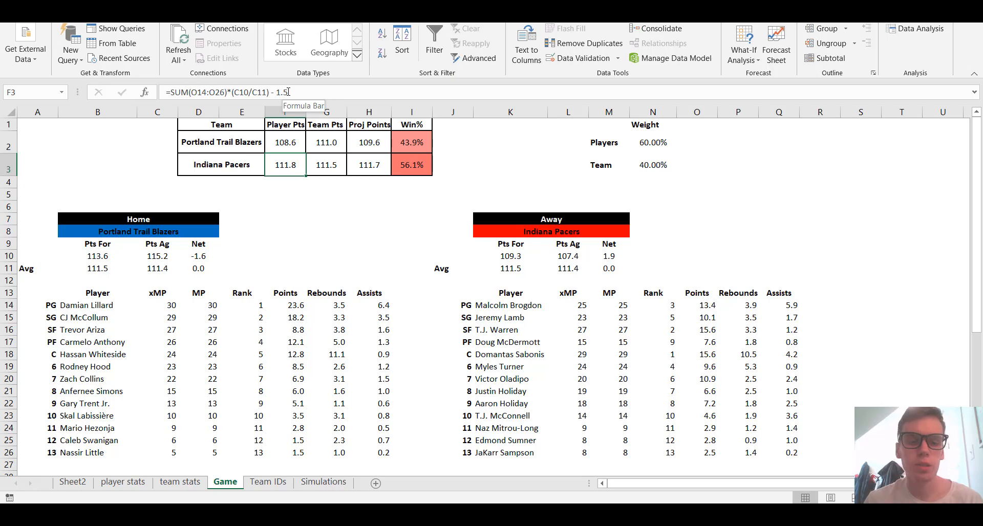
key(Up)
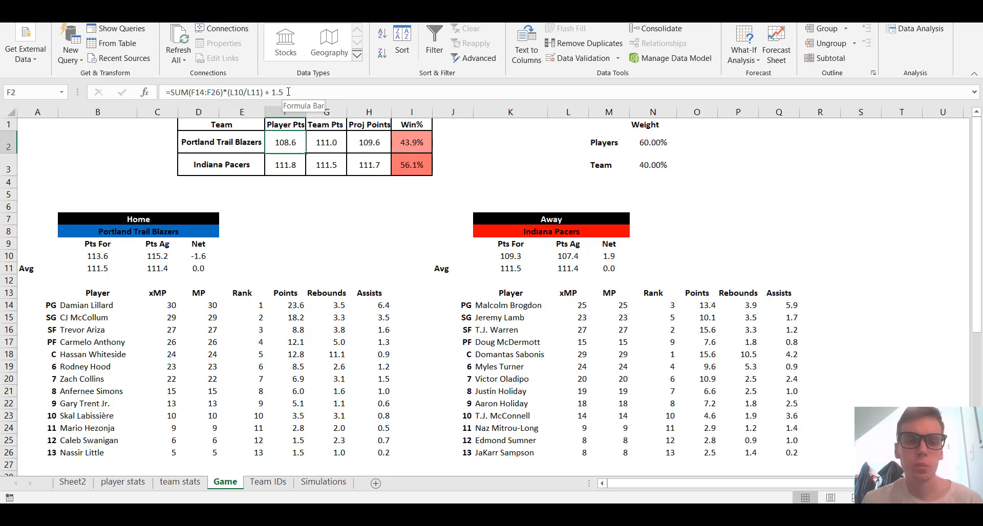
key(Down)
key(Up)
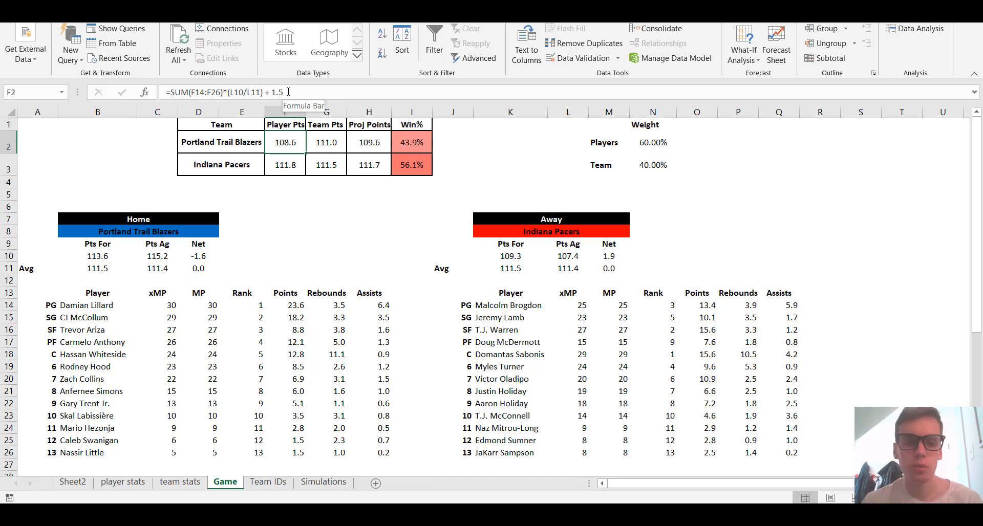
key(Down)
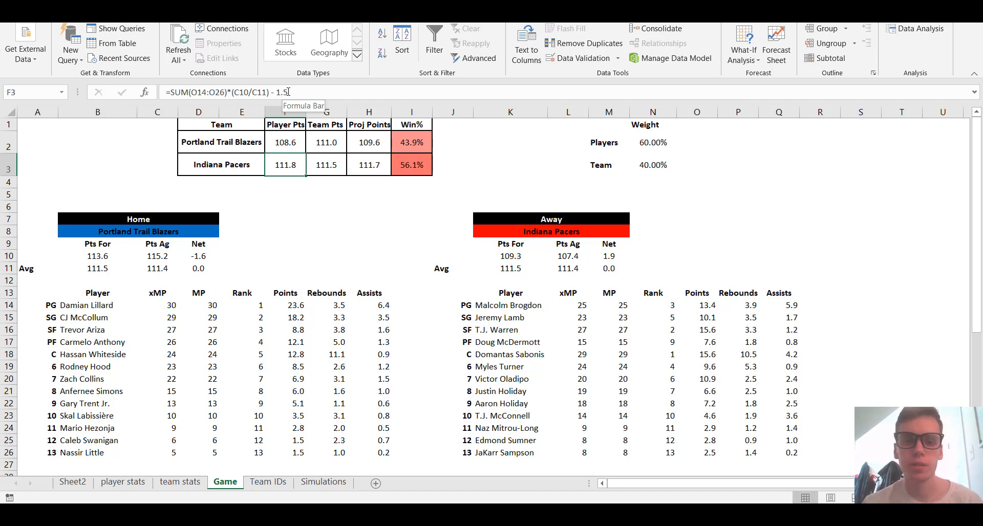
- Compare the Team Pts formulas in G2 and G3, tracing the cells referenced by G2
key(Right)
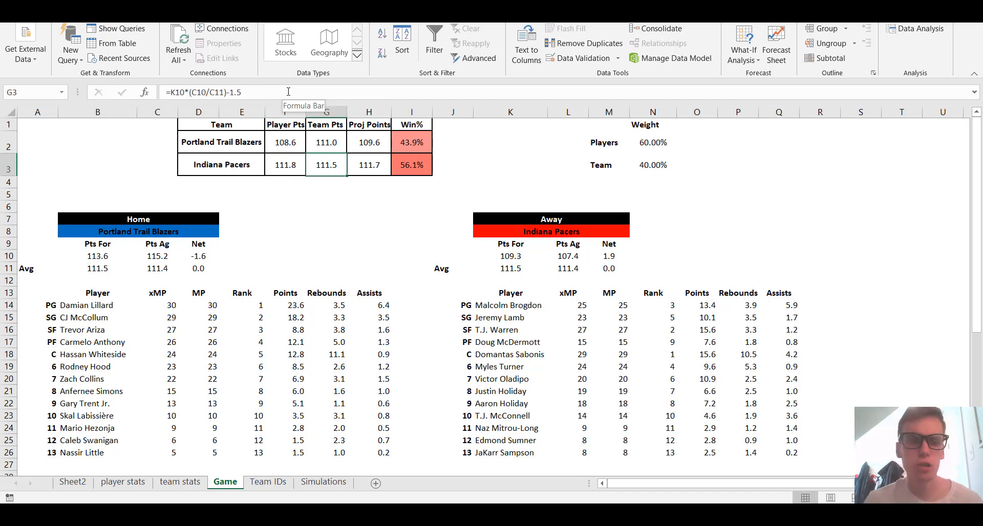
key(Up)
key(Left)
key(Right)
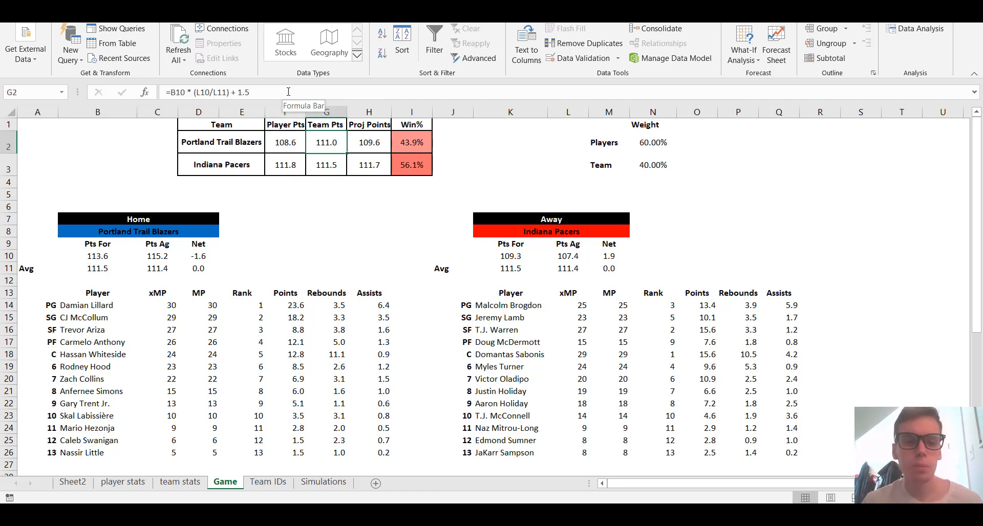
click(289, 92)
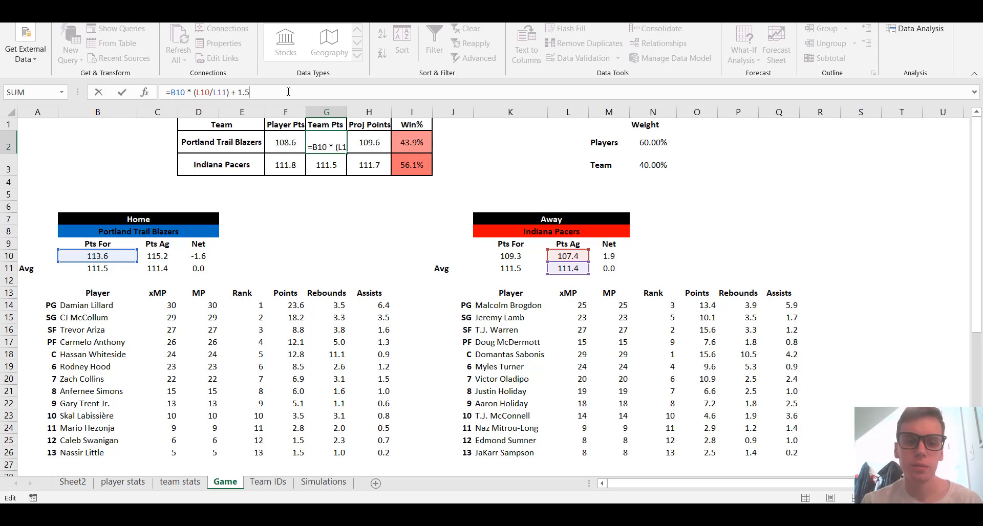
key(Return)
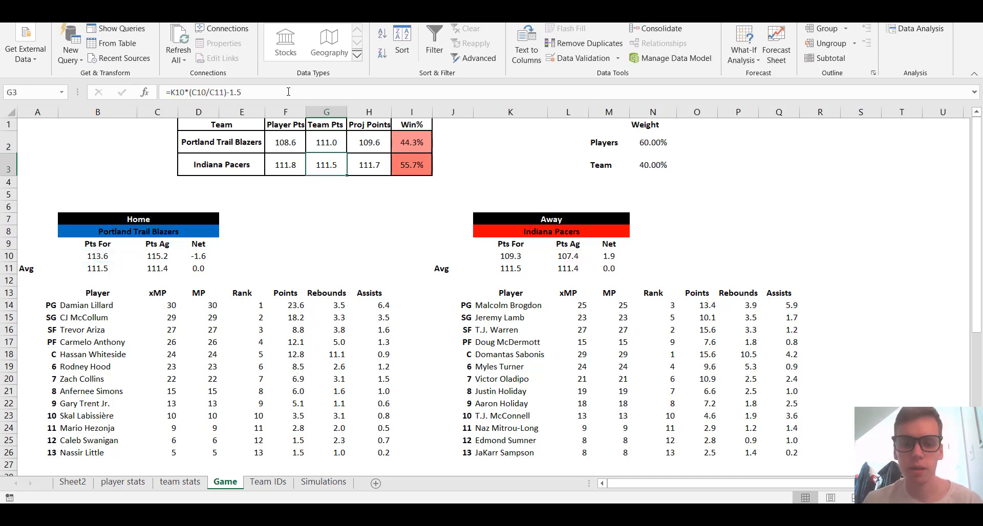
key(Up)
key(Down)
key(Up)
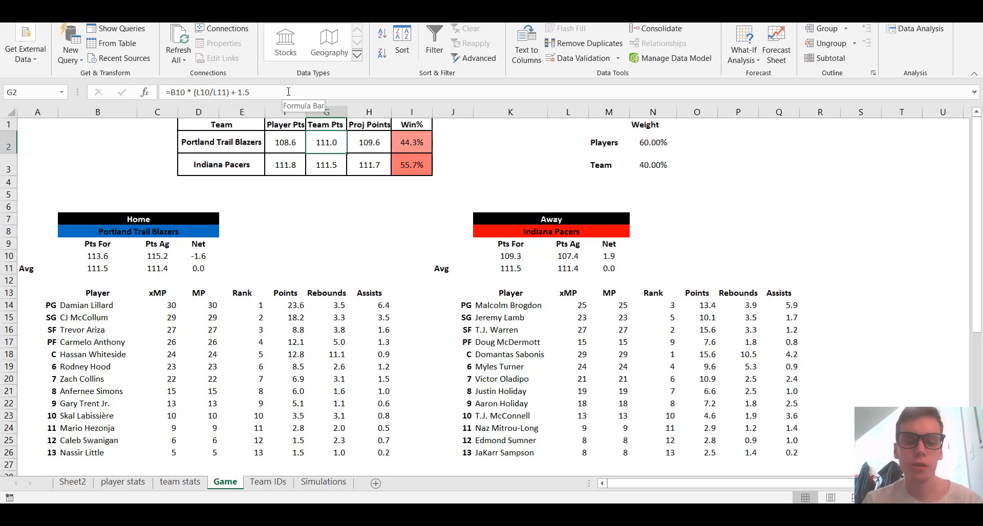
- Trace the cells referenced by Portland's Proj Points formula in H2, including the weight cells N2 and N3
key(Right)
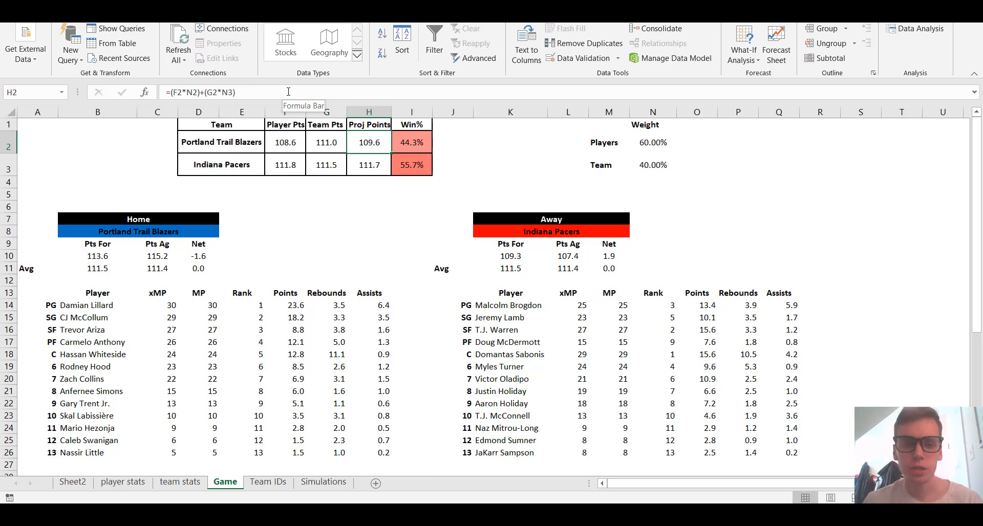
click(288, 91)
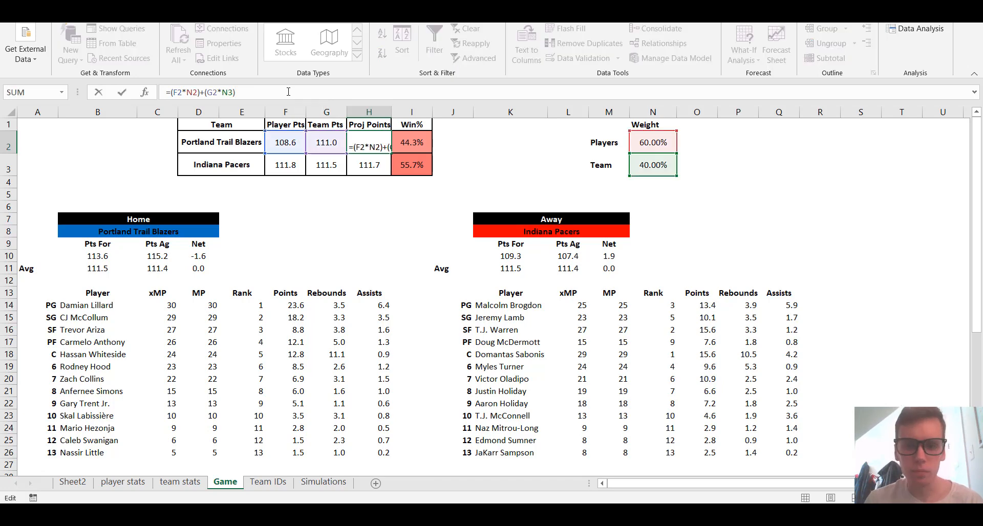
key(Return)
- Set the Players weight in N2 to 75%
key(Right)
key(Right)
key(Right)
key(Right)
key(Right)
key(Up)
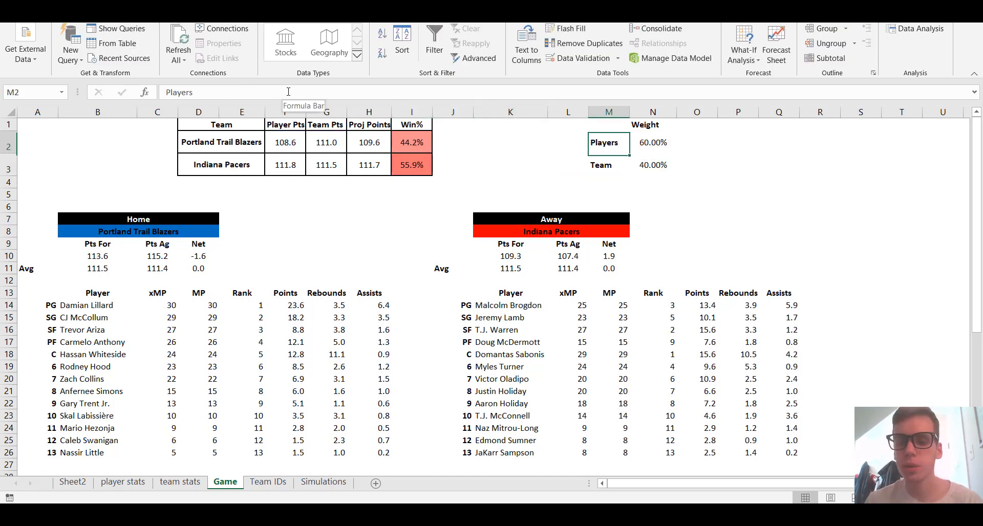
key(Right)
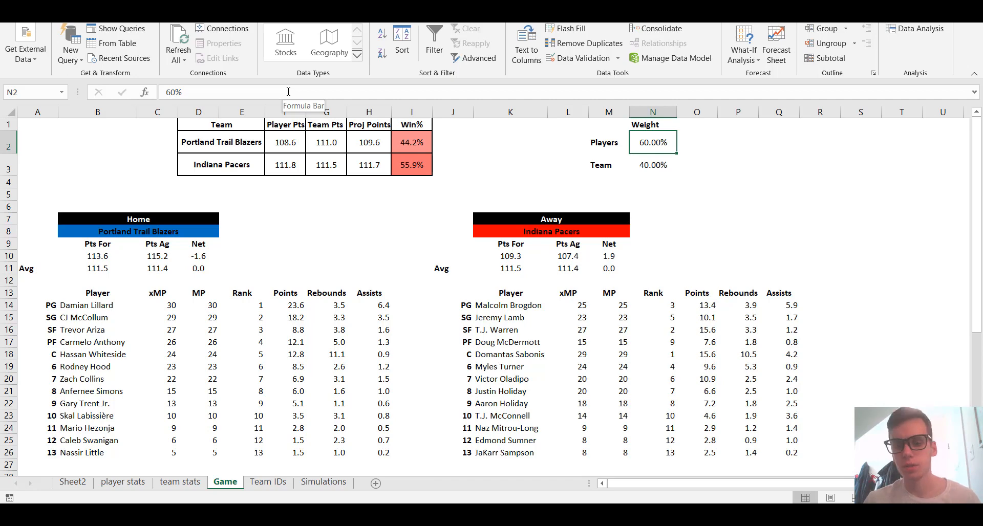
text(.)
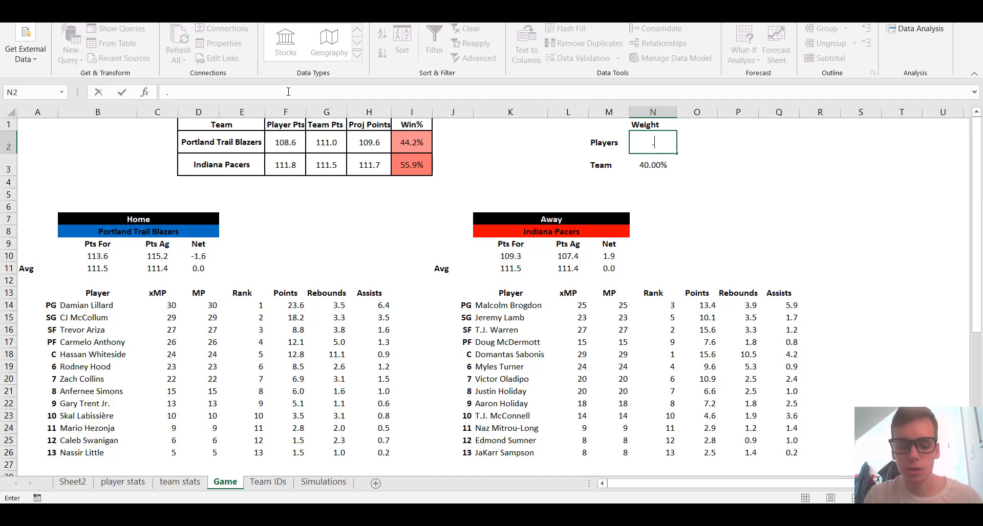
text(75)
key(Return)
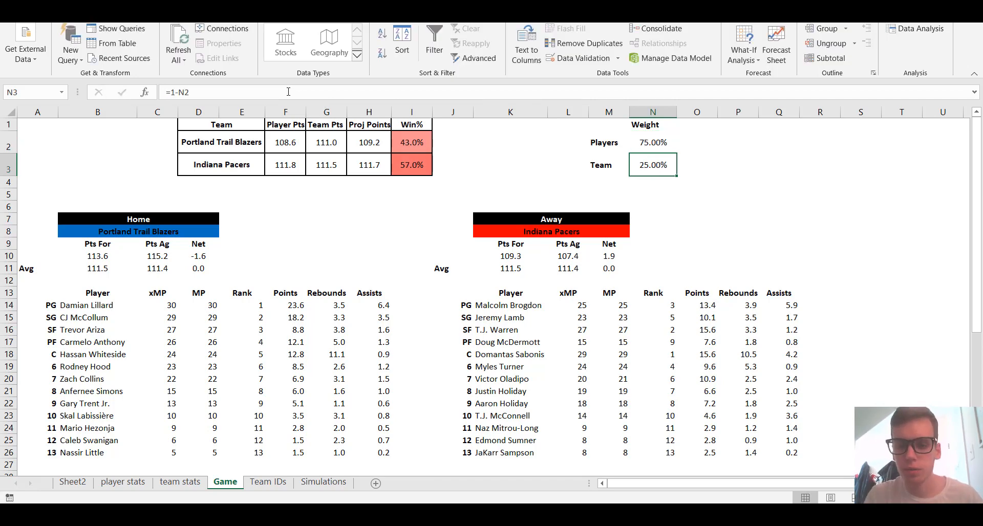
- Undo the Players weight change in N2 and redo it to compare the projections under both weights
key(Left)
key(Left)
key(Left)
key(Left)
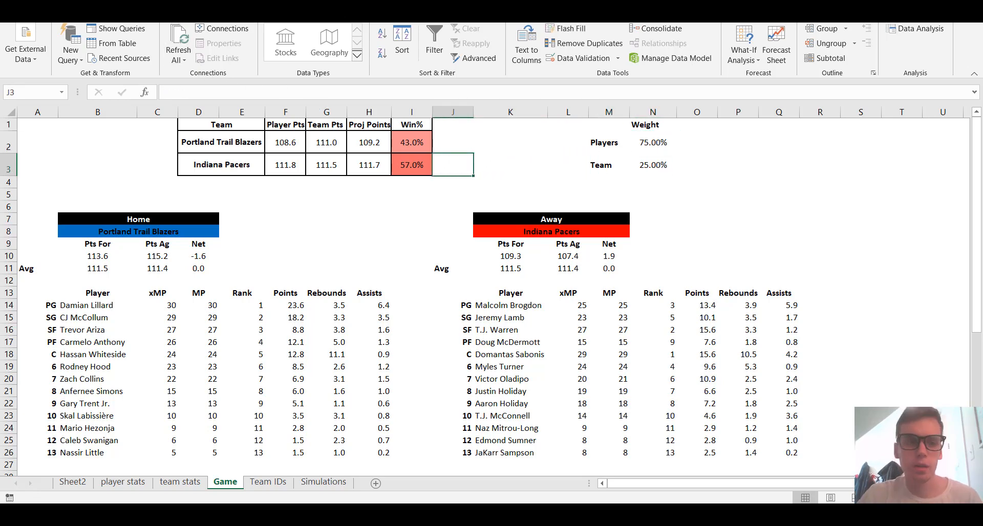
key(ctrl+z)
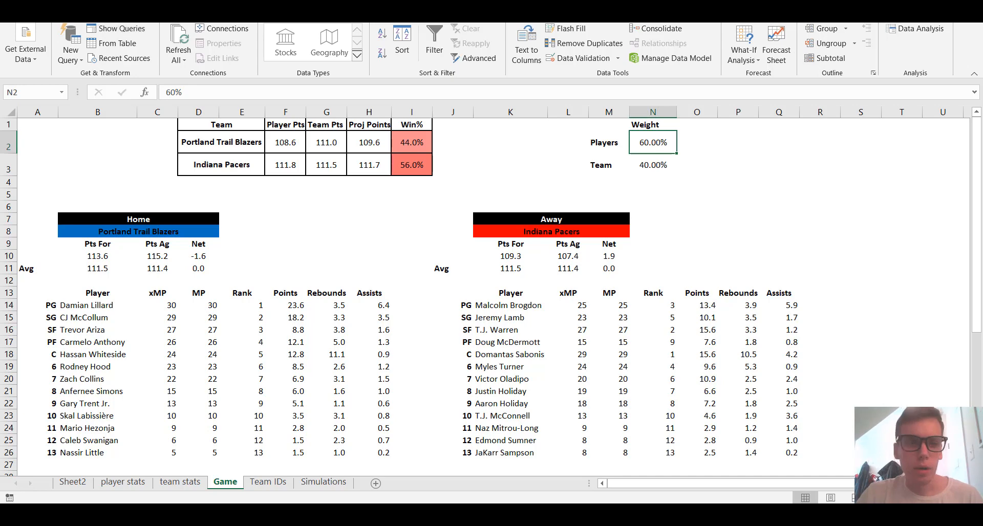
key(ctrl+y)
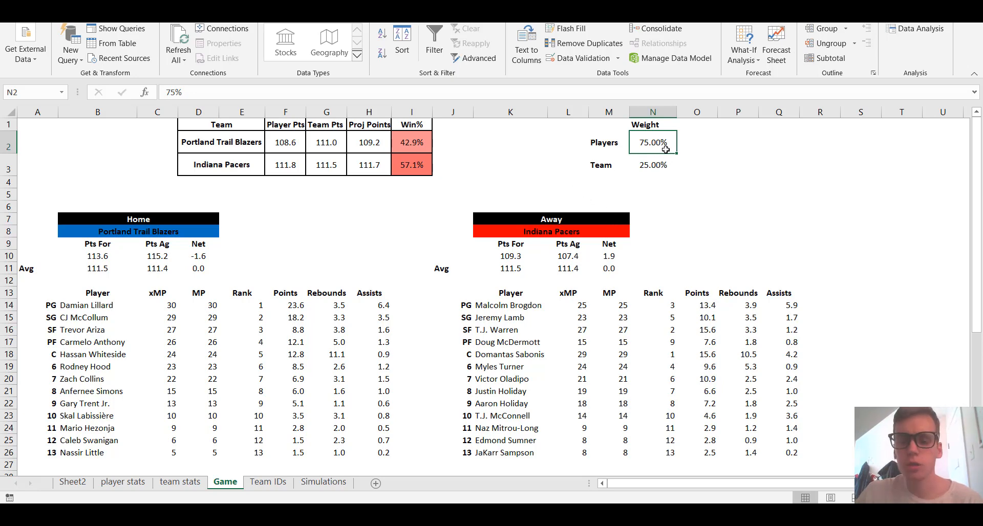
click(656, 170)
click(654, 155)
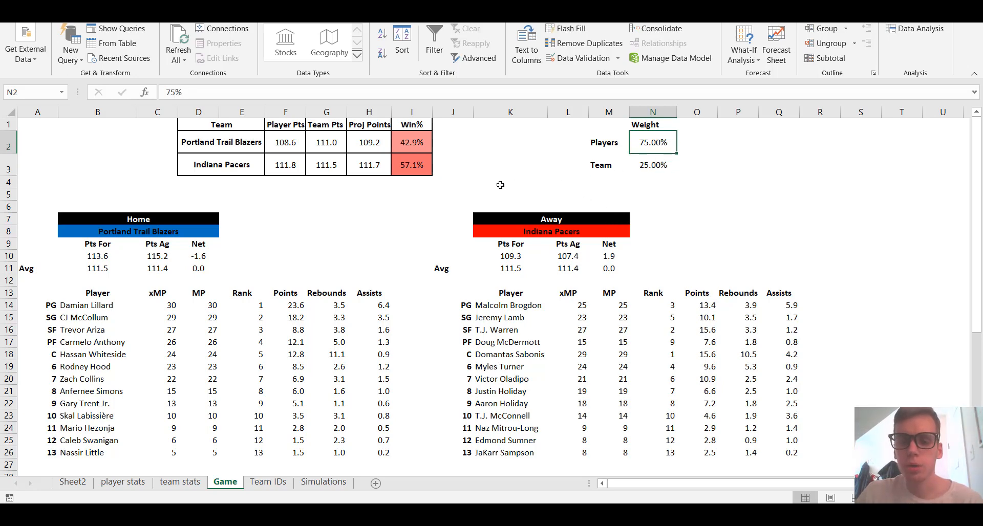
- Check the Pacers' Proj Points formula in H3 and both teams' Win% formulas in I2 and I3
click(382, 169)
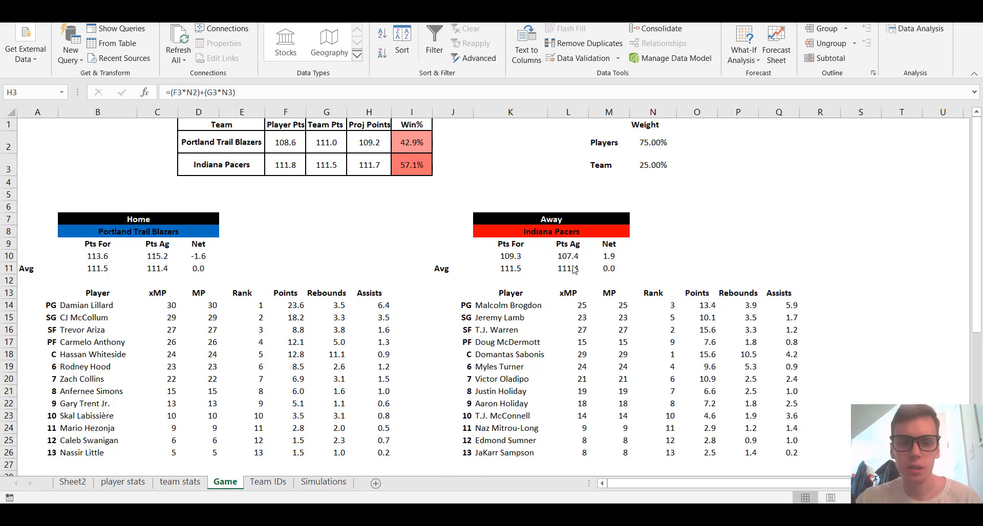
click(408, 146)
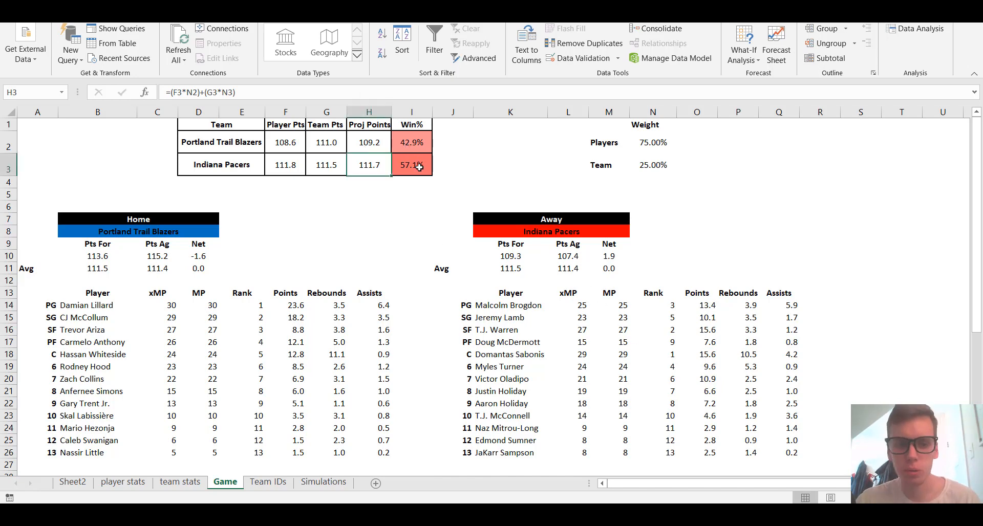
click(419, 167)
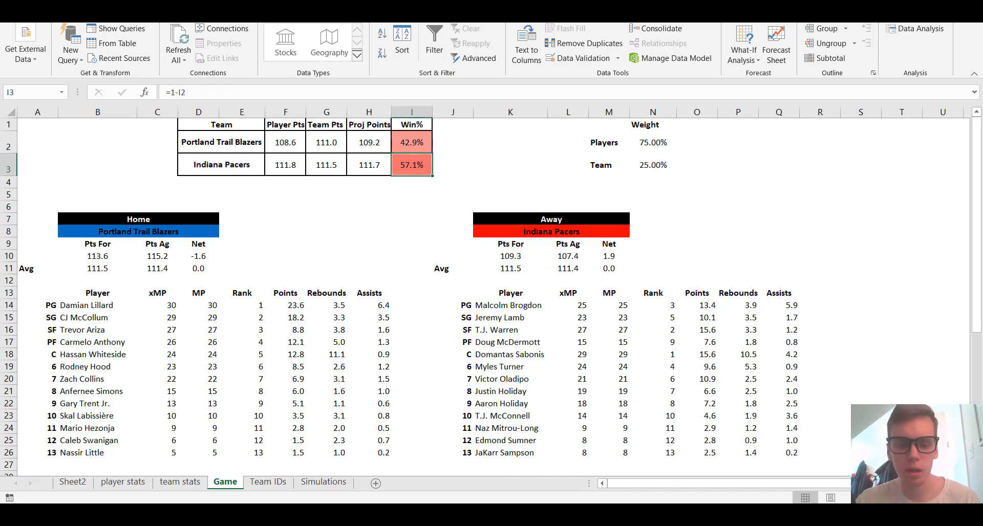
- Go to the Simulations sheet and inspect the simulated score formulas in C3, B3 and B2
click(328, 482)
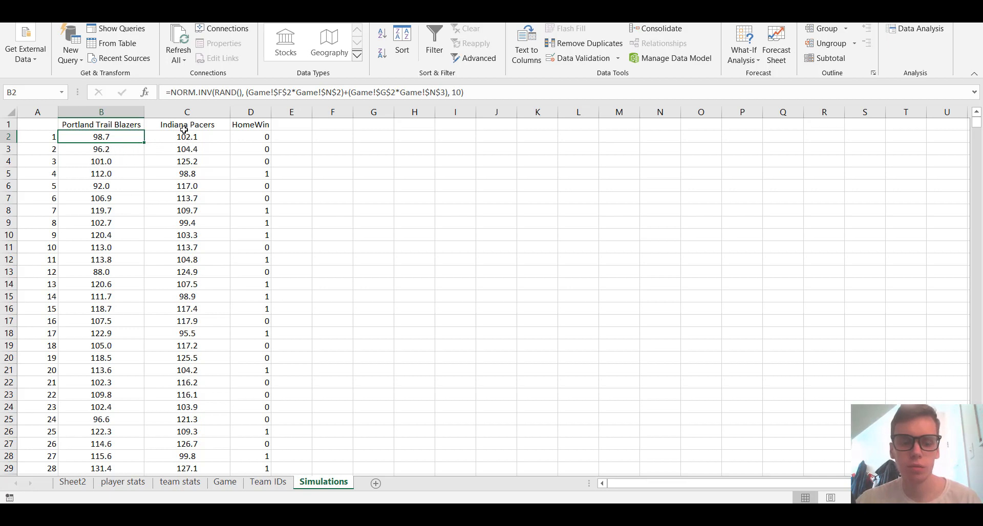
click(185, 149)
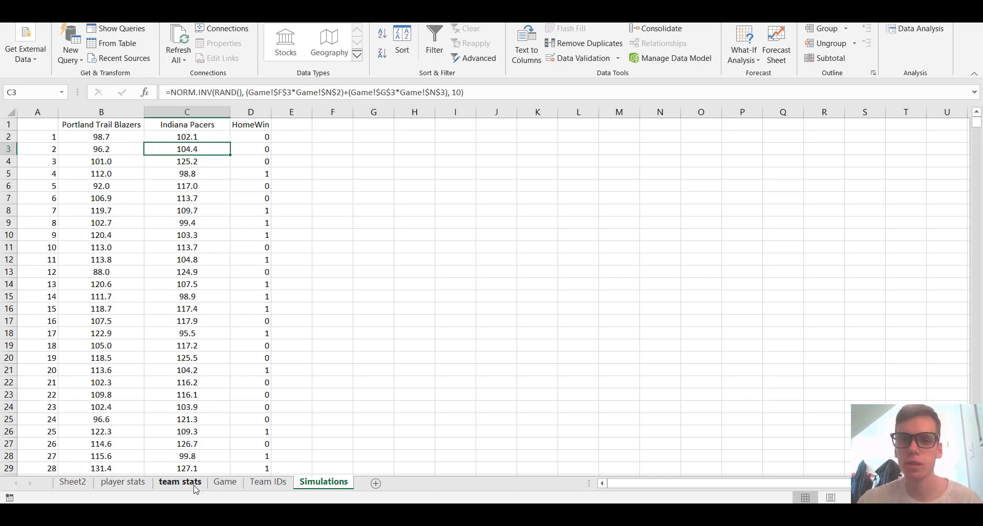
click(98, 149)
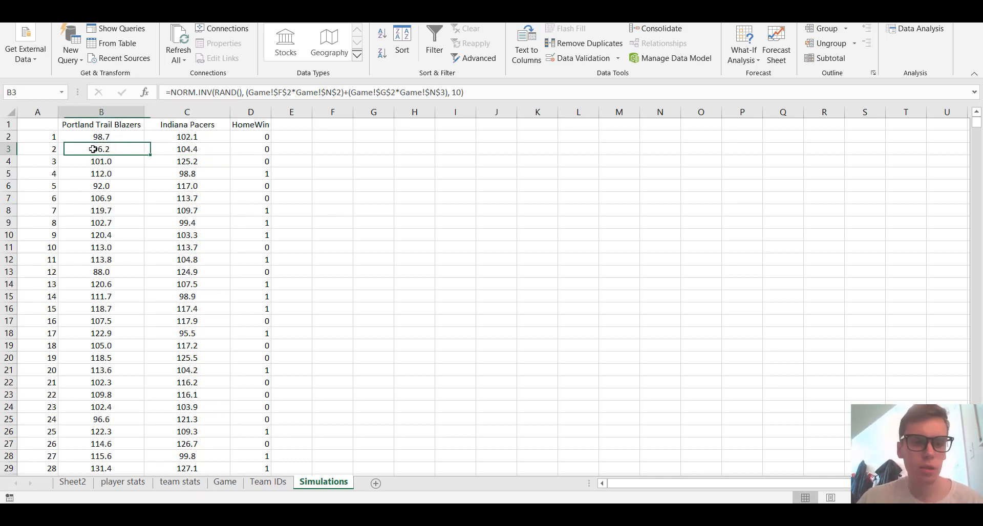
click(99, 138)
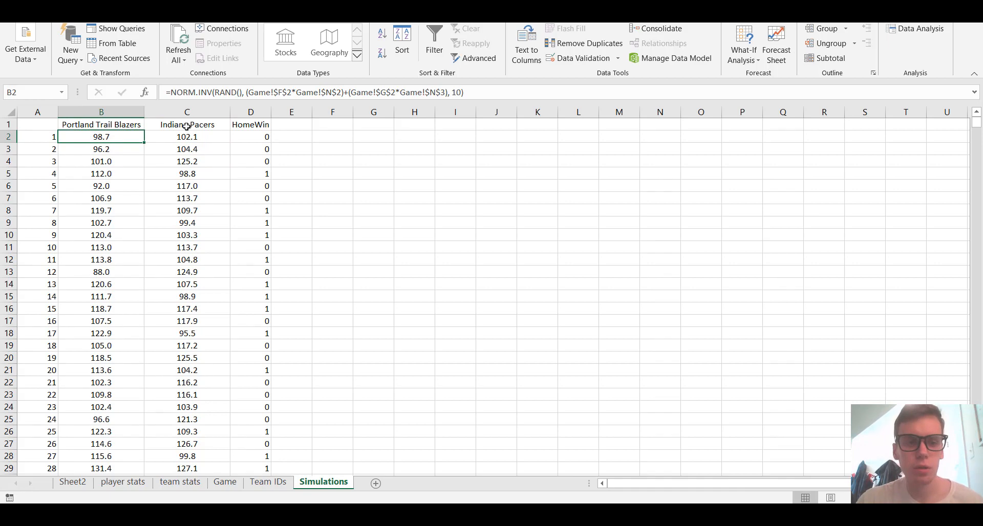
- Walk through the probability, mean and standard_dev arguments of the NORM.INV formula in B2, leaving the formula as it is
click(242, 94)
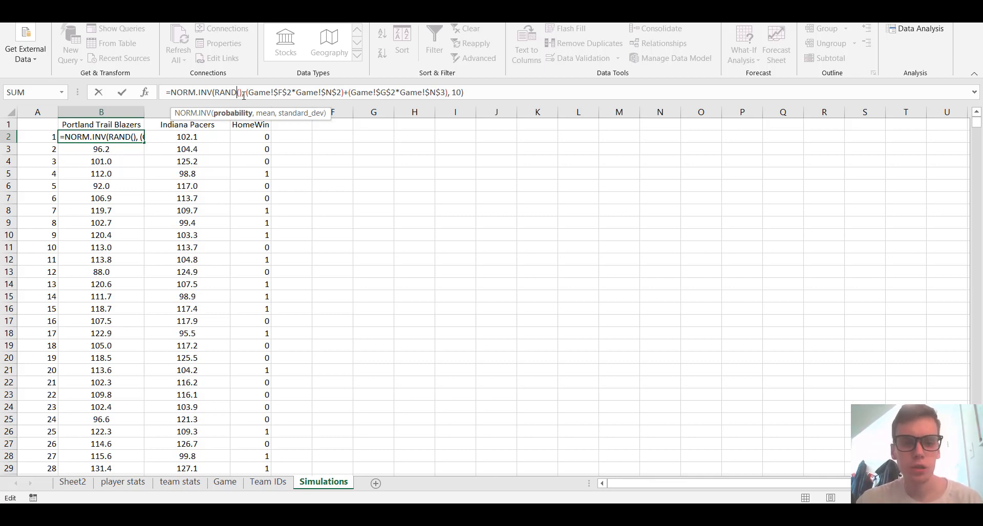
click(247, 92)
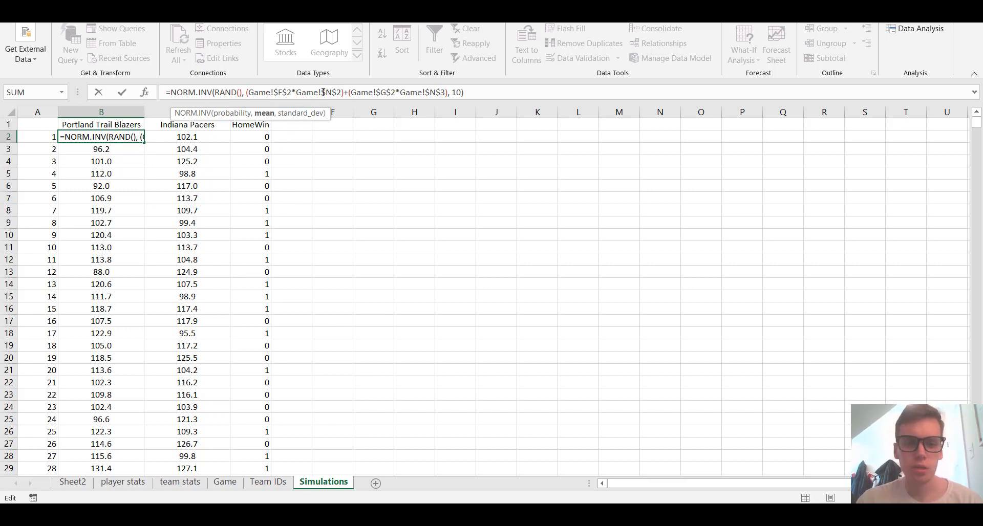
click(352, 92)
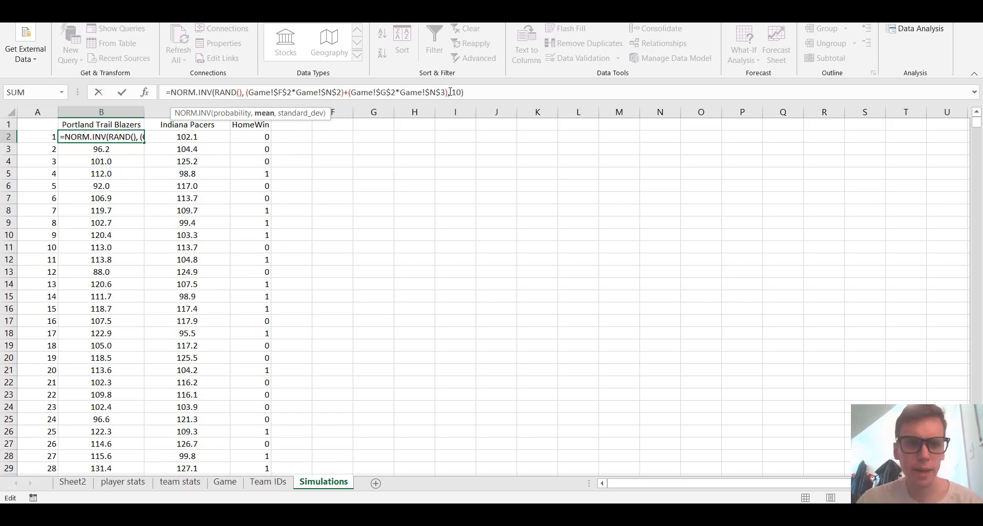
click(450, 92)
text(,)
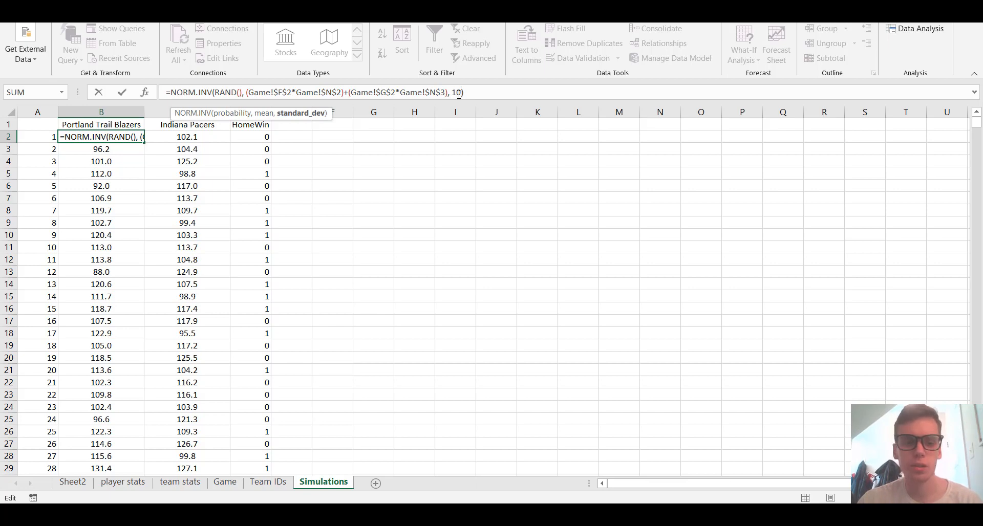
key(Return)
- Compare the Portland and Indiana simulation formulas in rows 2 and 3 of columns B and C
key(Right)
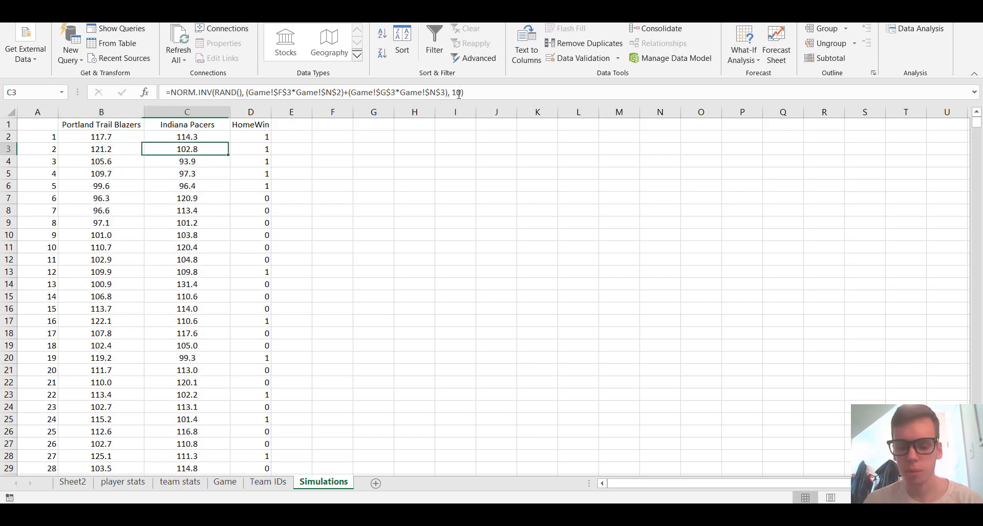
key(Up)
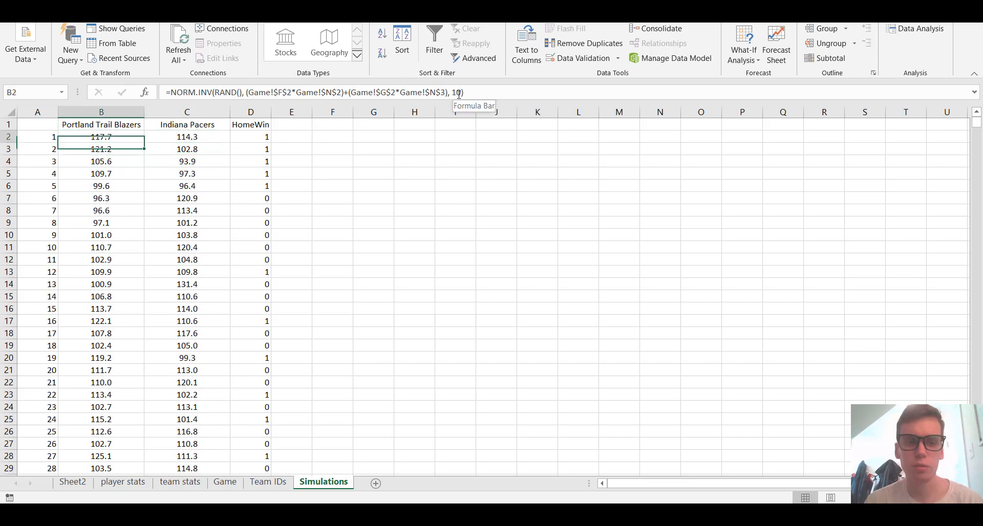
key(Left)
key(Right)
key(Down)
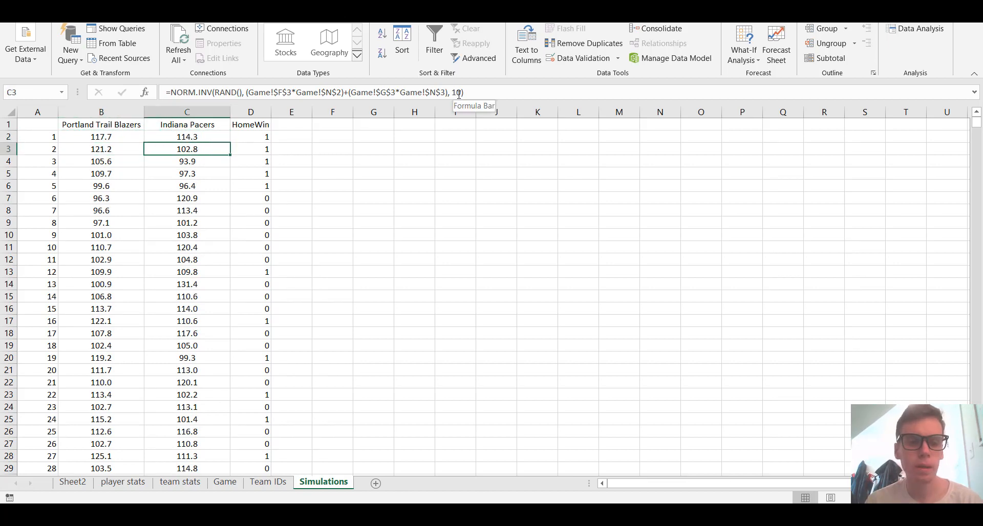
key(Up)
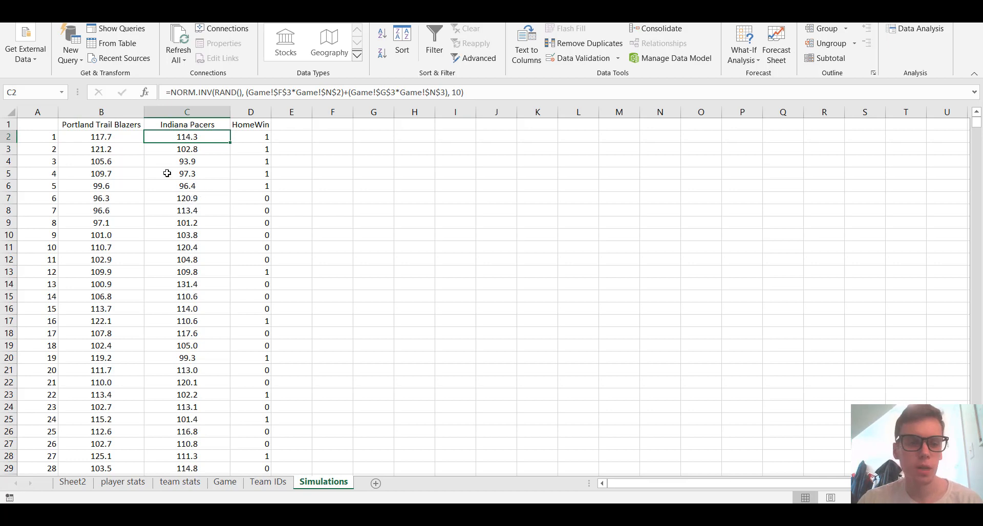
click(133, 141)
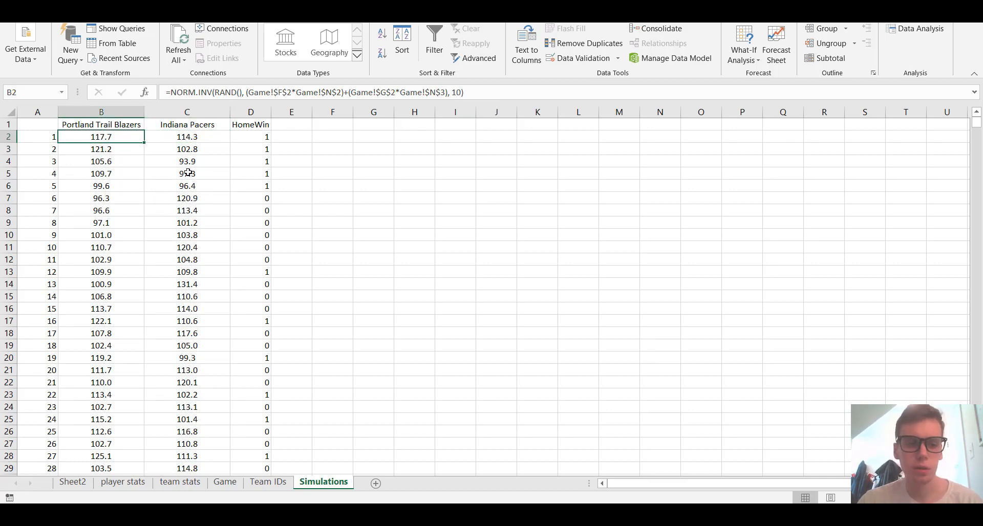
- Inspect the HomeWin IF formulas in D2 and D3
click(253, 113)
click(255, 125)
click(256, 137)
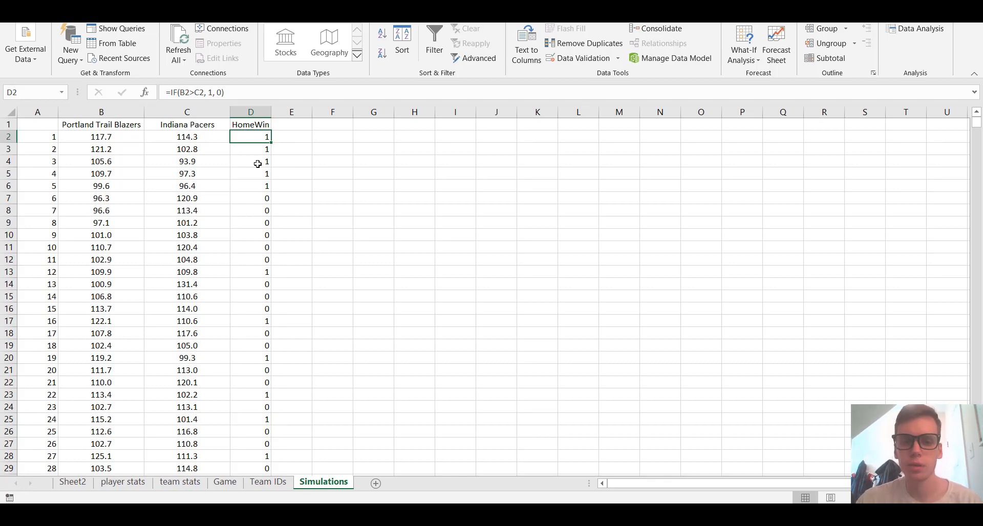
click(256, 149)
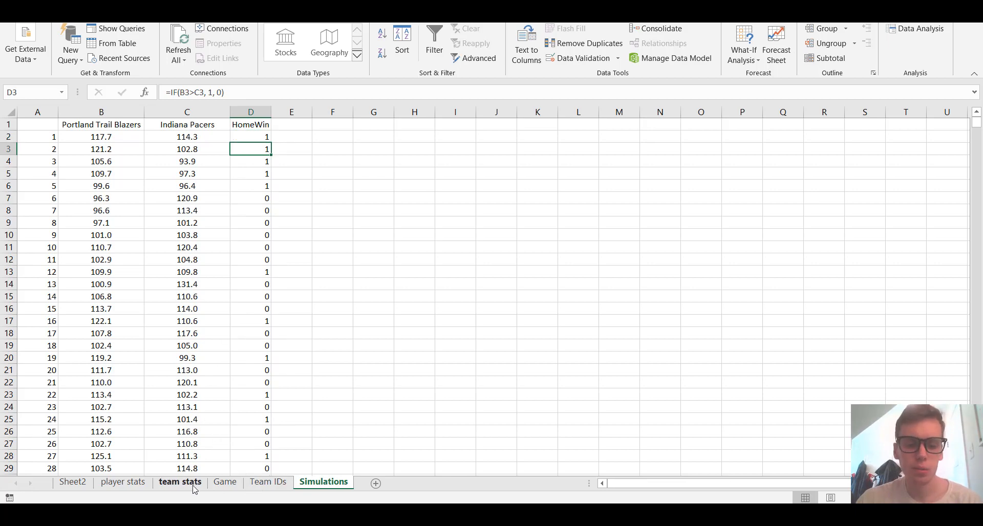
- Return to the Game sheet and examine the Win% formulas in I2 and I3
click(225, 482)
click(402, 140)
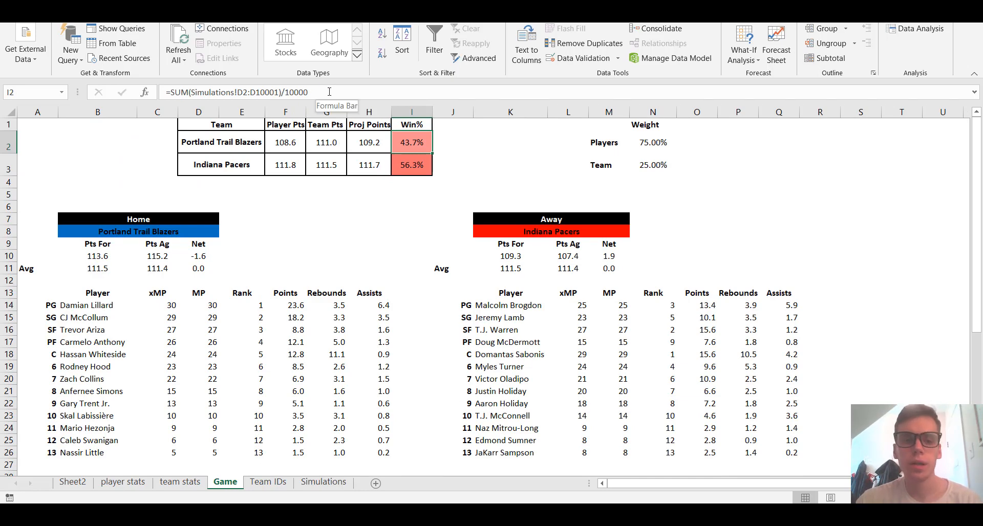
click(413, 167)
click(409, 144)
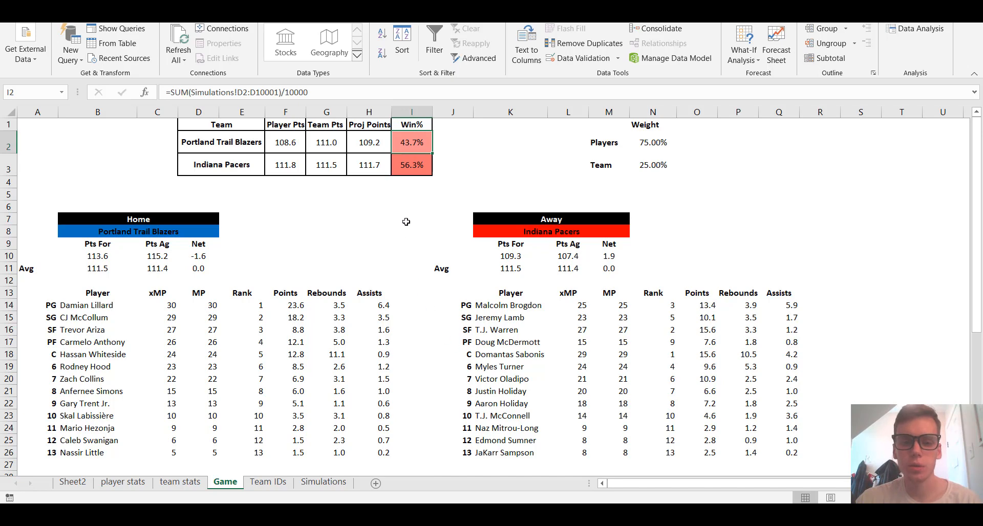
click(414, 172)
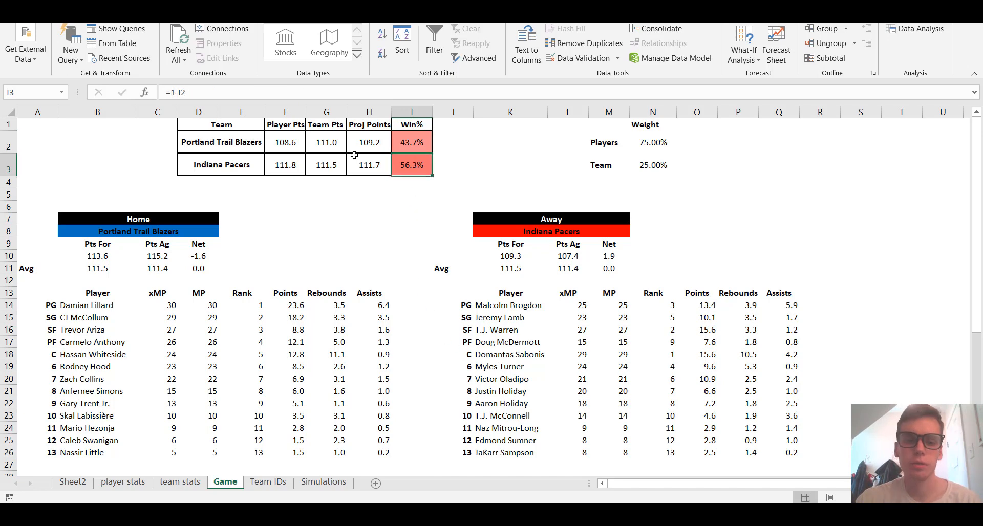
click(312, 96)
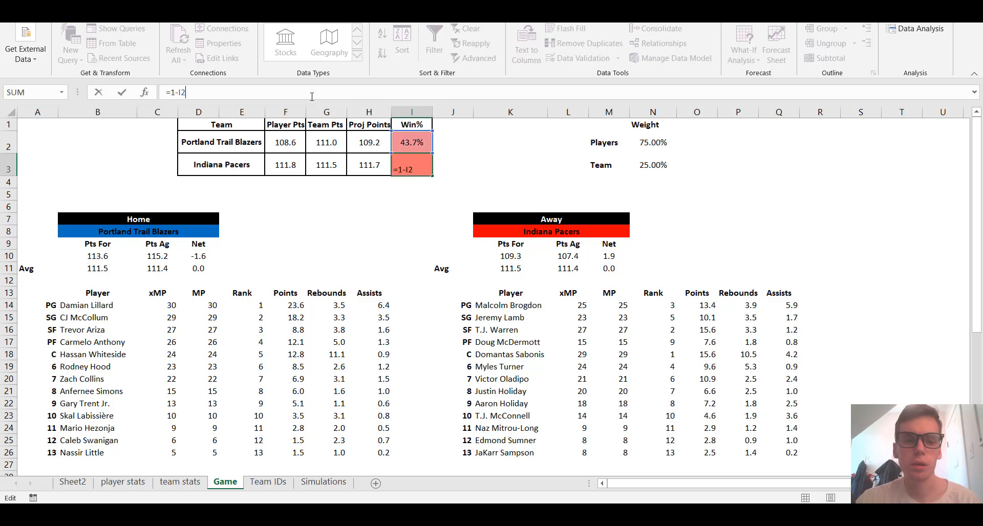
key(Return)
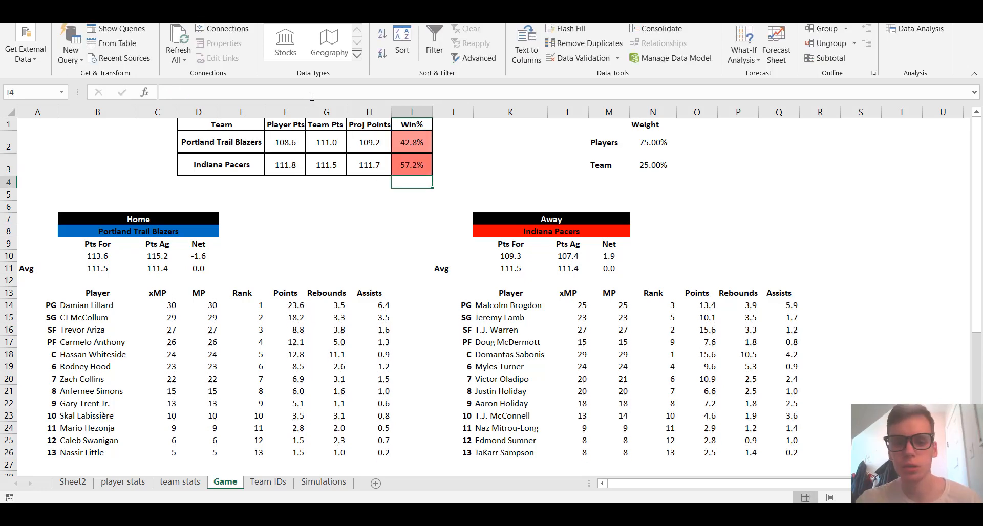
- Recalculate the workbook repeatedly to rerun the simulations and compare the resulting Win% values
click(327, 219)
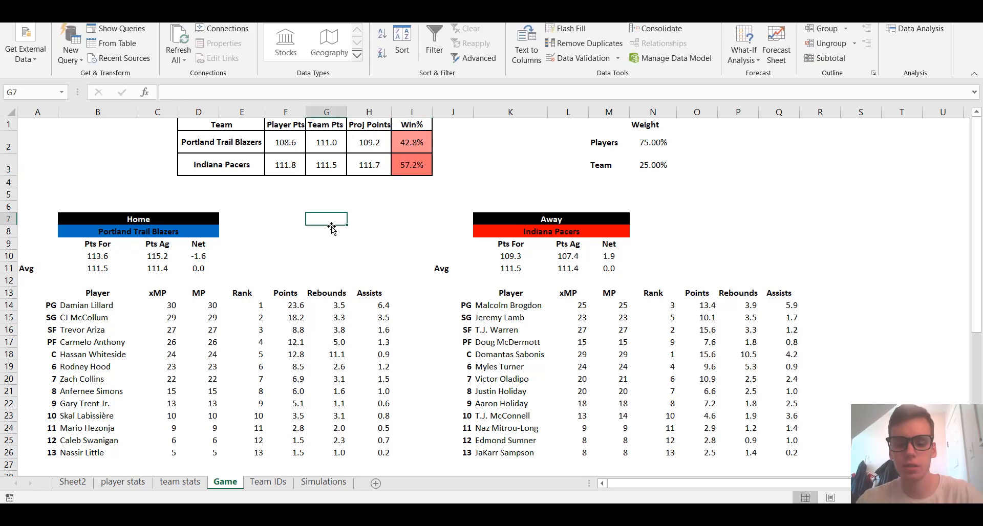
key(F9)
key(F9)
key(F9)
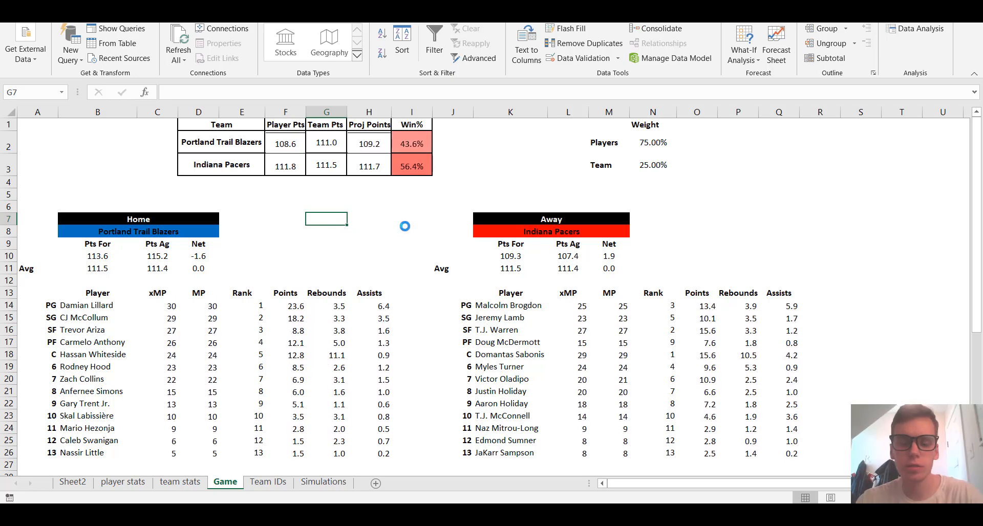
key(F9)
key(F9)
key(F9)
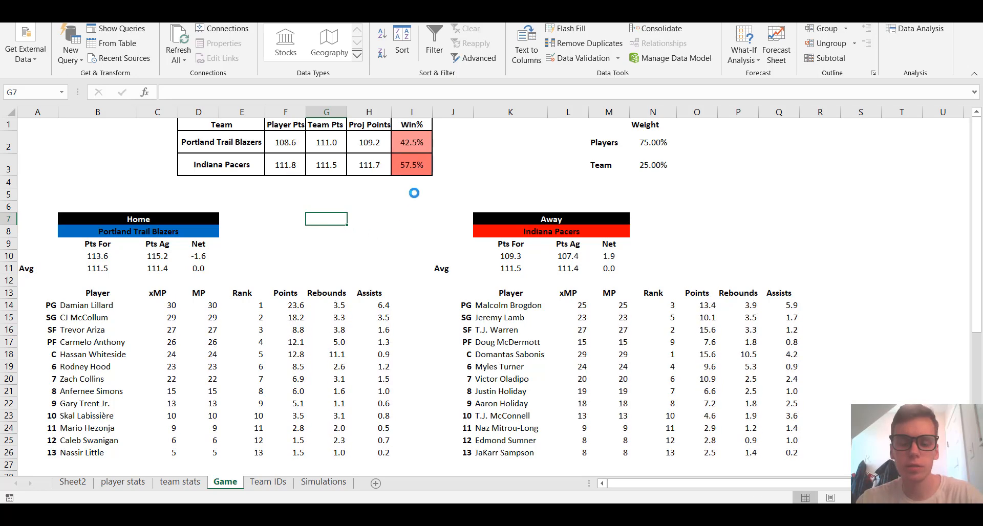
- Set the Portland point guard's xMP in C14 to 10, checking his MP formula in D14 and Indiana's Win% in I3
click(165, 306)
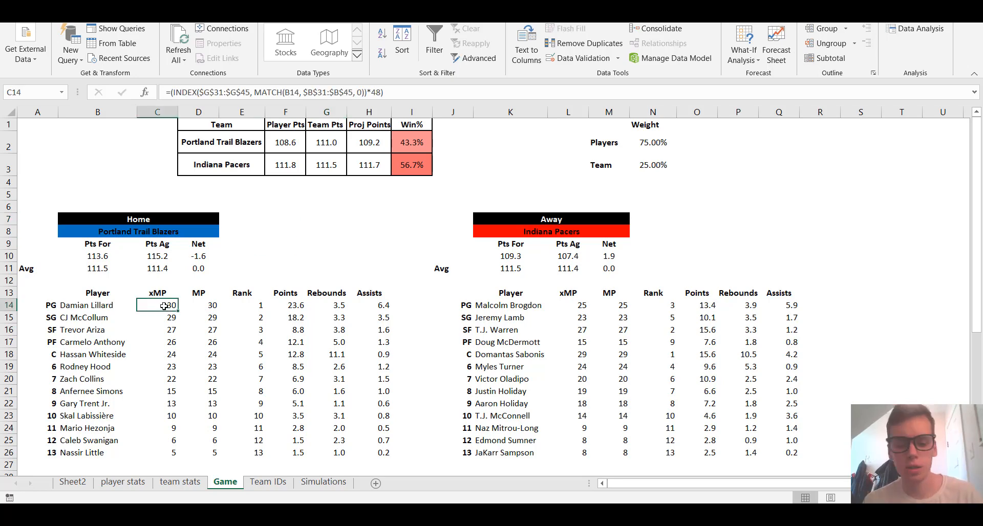
text(10)
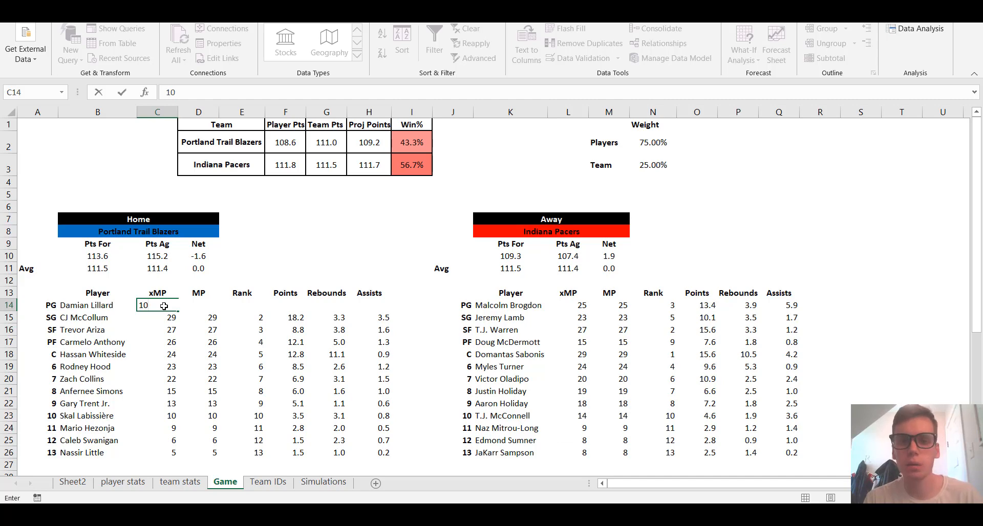
key(Return)
key(Up)
key(Right)
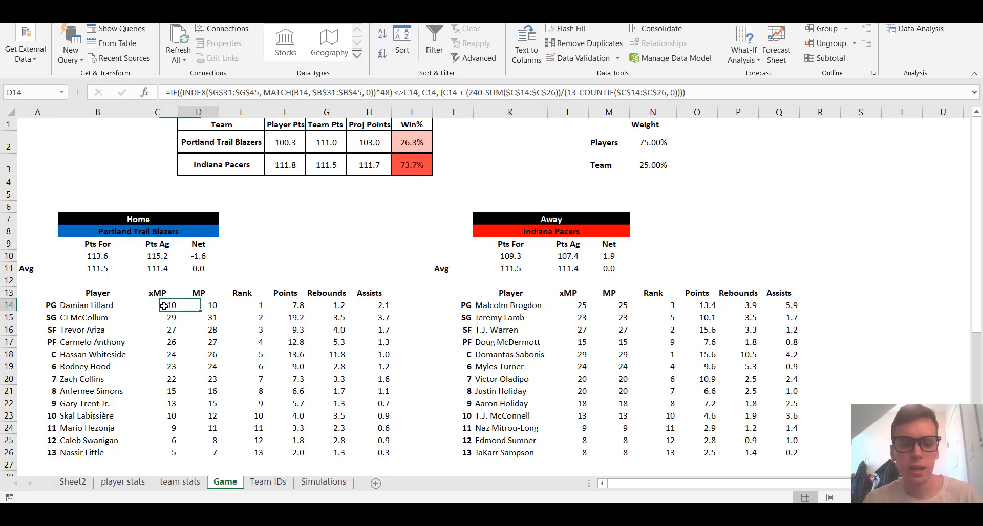
key(Up)
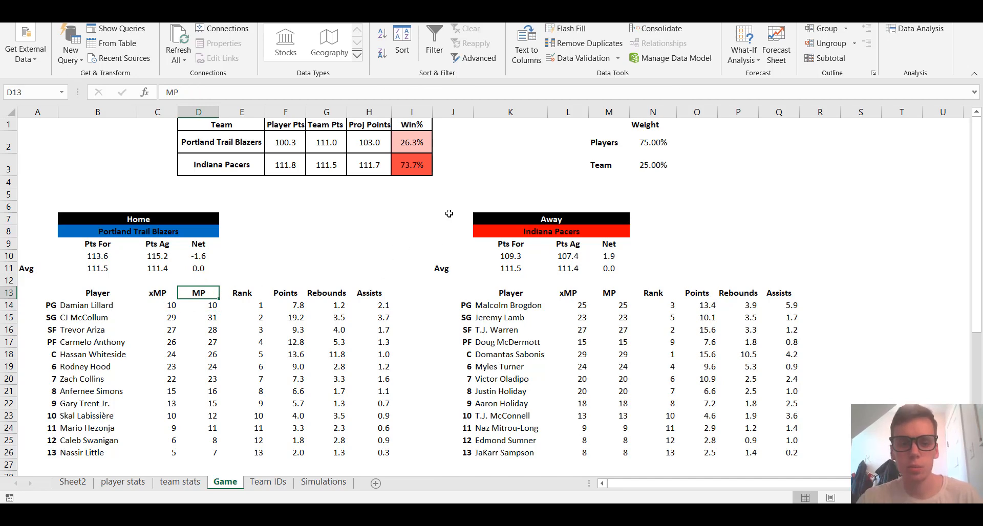
click(417, 167)
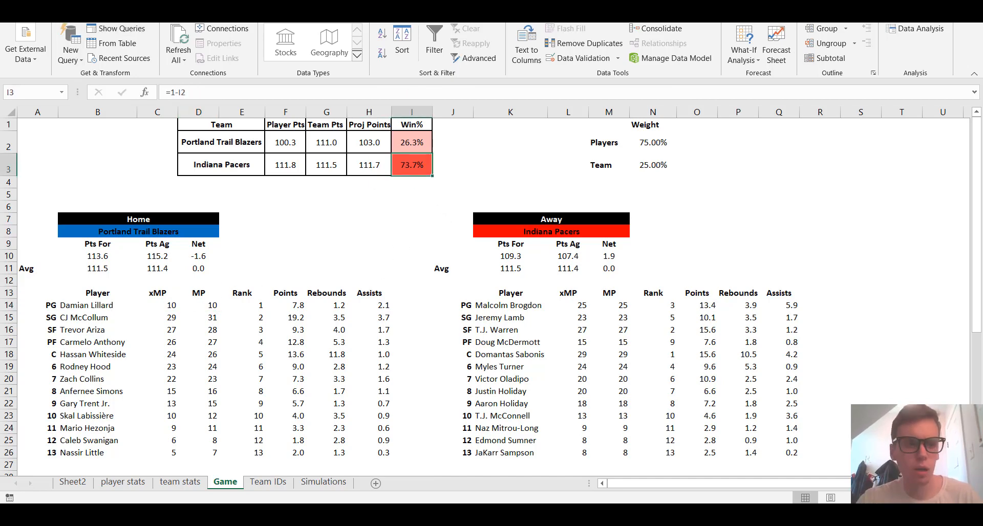
- Restore the home point guard's xMP formula in C14 after retesting it with 10 minutes to compare the Win% values
key(ctrl+z)
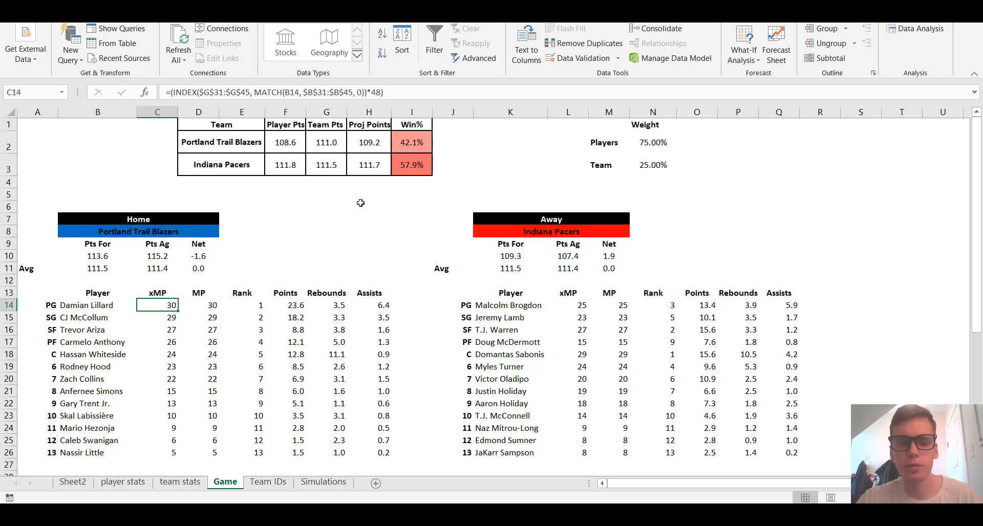
text(10)
key(ctrl+Return)
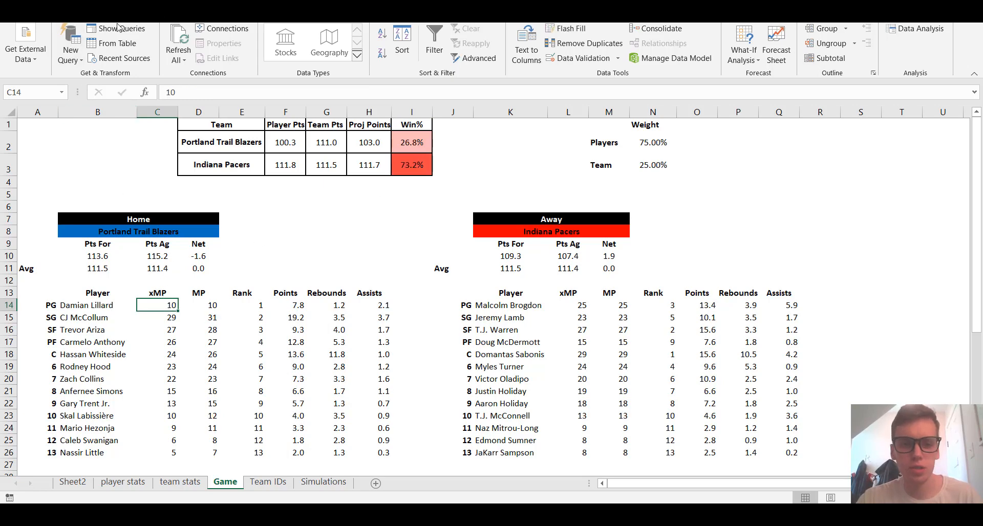
click(158, 320)
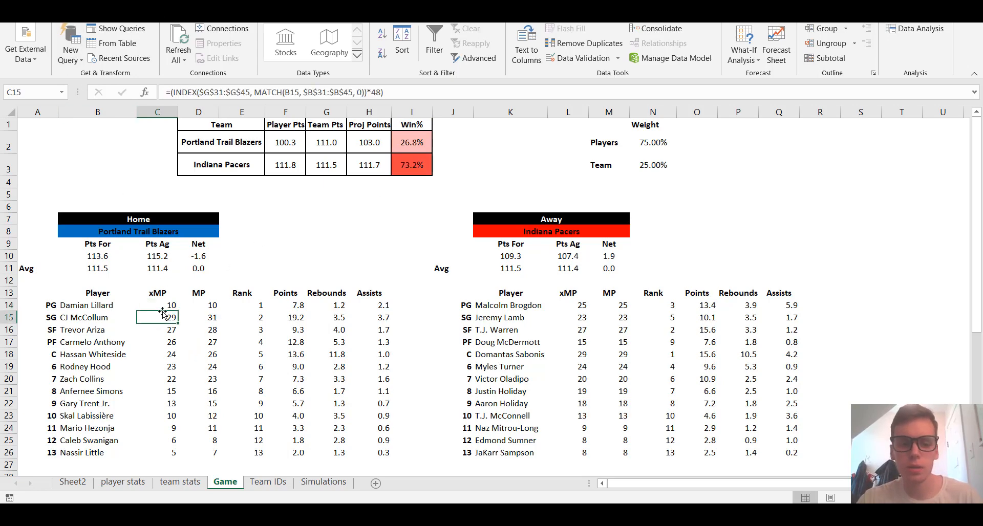
click(164, 307)
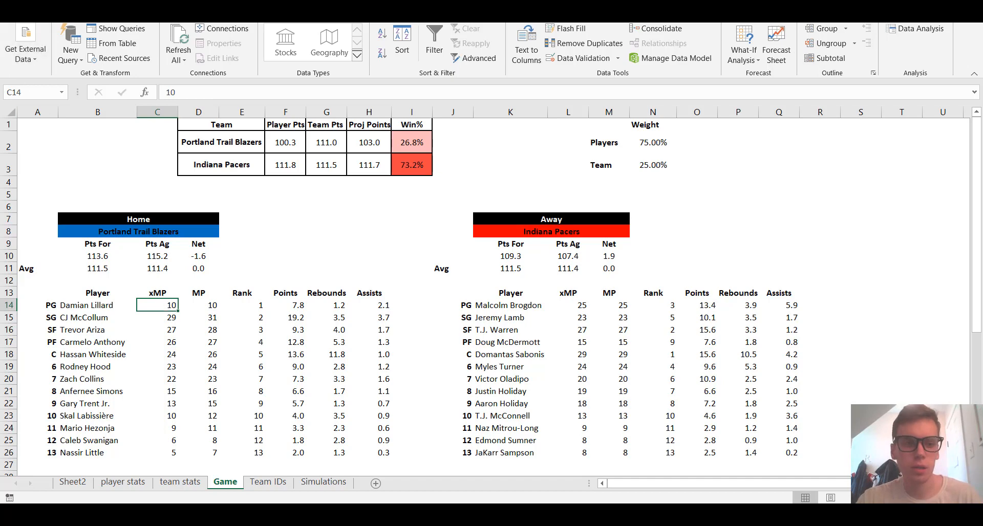
key(ctrl+z)
- Change the home team in B8 to Los Angeles Lakers
click(212, 231)
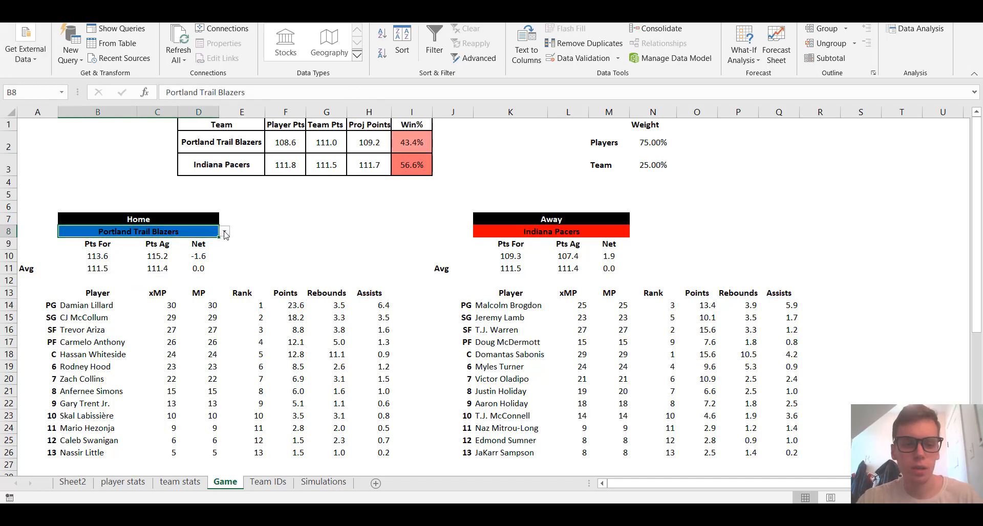
click(226, 234)
drag(225, 291, 226, 273)
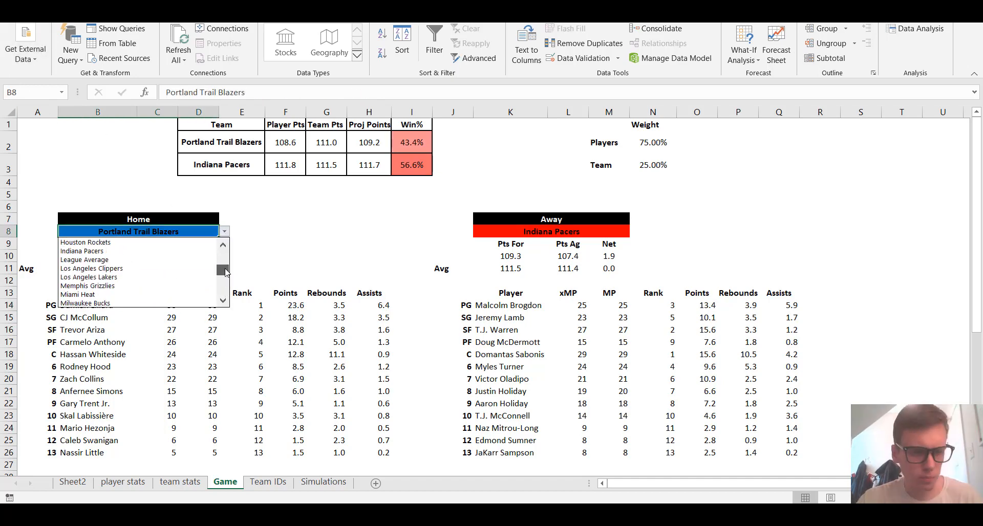
click(89, 277)
- Change the away team in K8 to Milwaukee Bucks and check both teams' Win% cells, I3 and I2
click(614, 234)
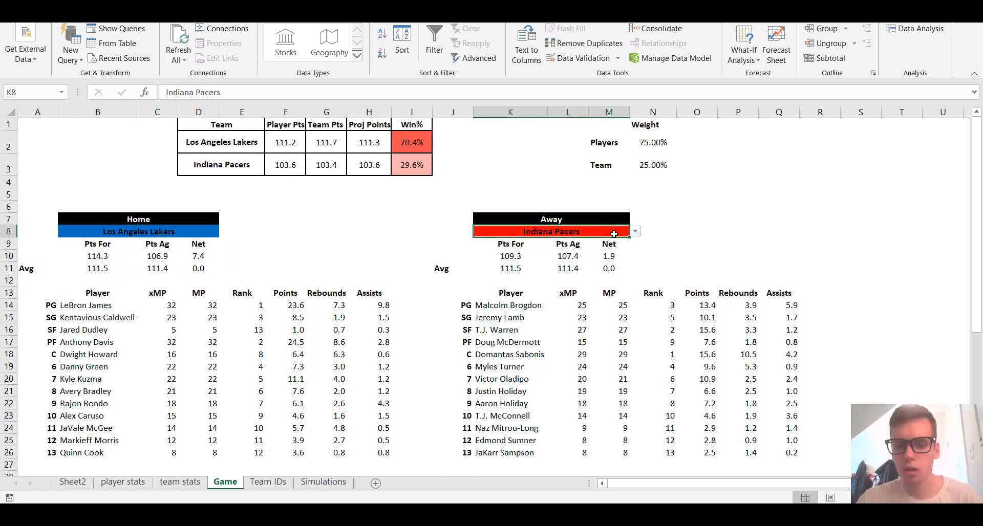
click(635, 233)
scroll(635, 233, up, 4)
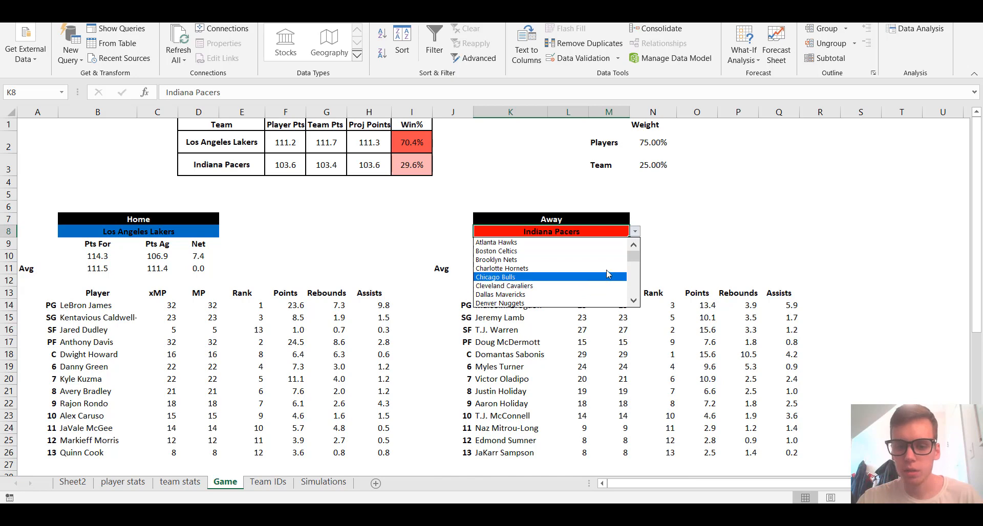
mouse_move(635, 257)
mouse_down()
mouse_move(637, 270)
mouse_move(632, 257)
mouse_up()
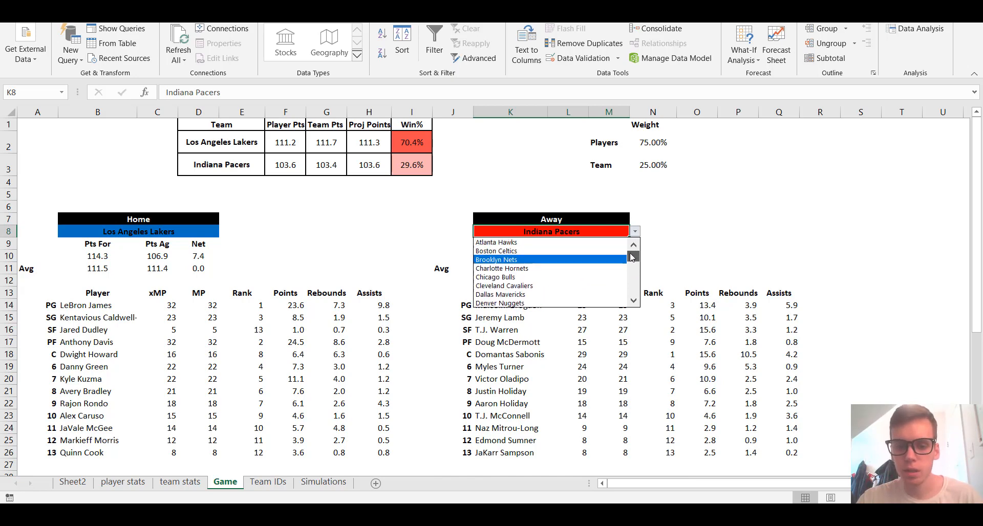
scroll(633, 259, down, 4)
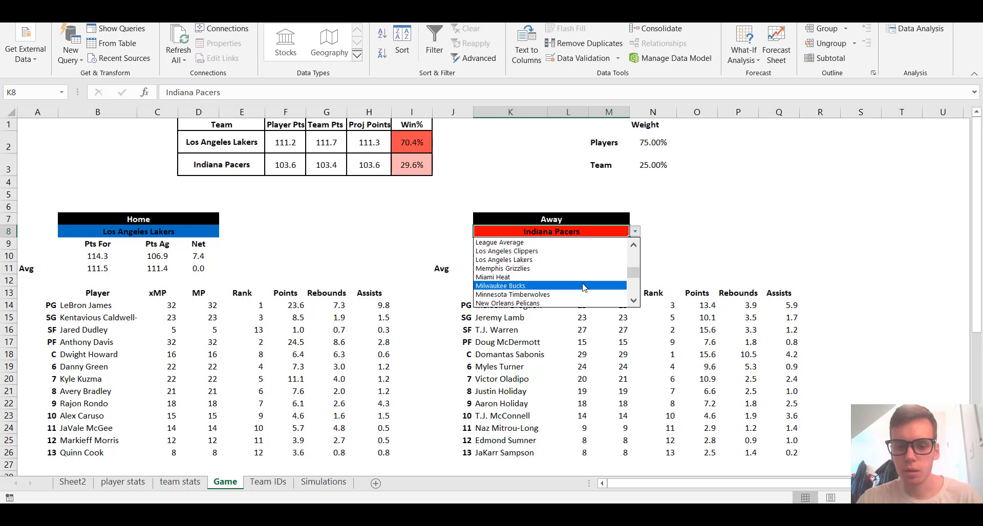
click(550, 287)
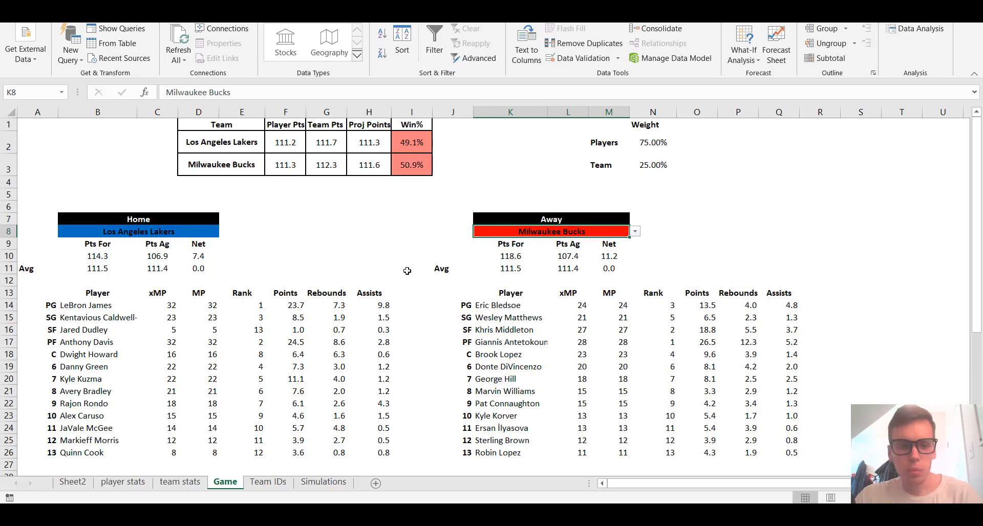
click(413, 164)
click(415, 143)
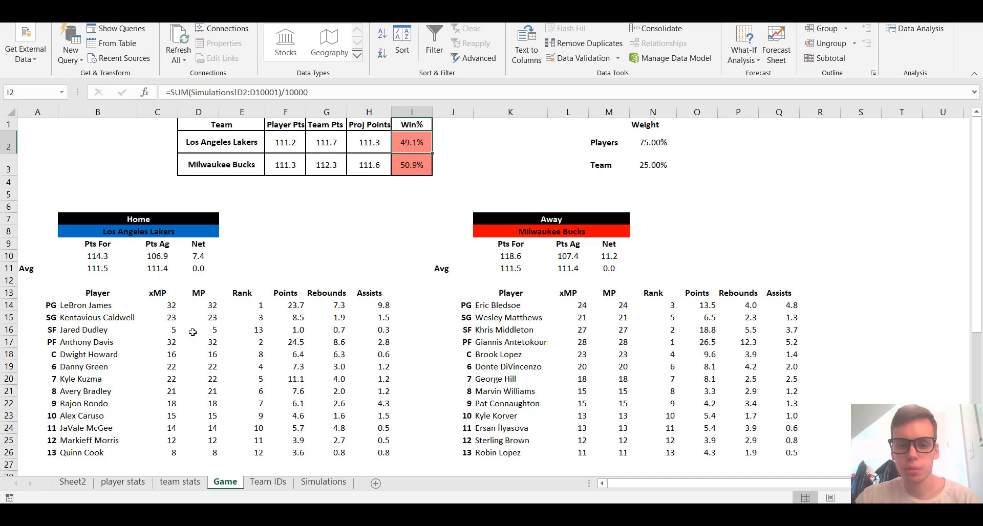
- Examine the Lakers' xMP values in C14, C16 and C17 against the positions and minutes in the roster table below
click(166, 305)
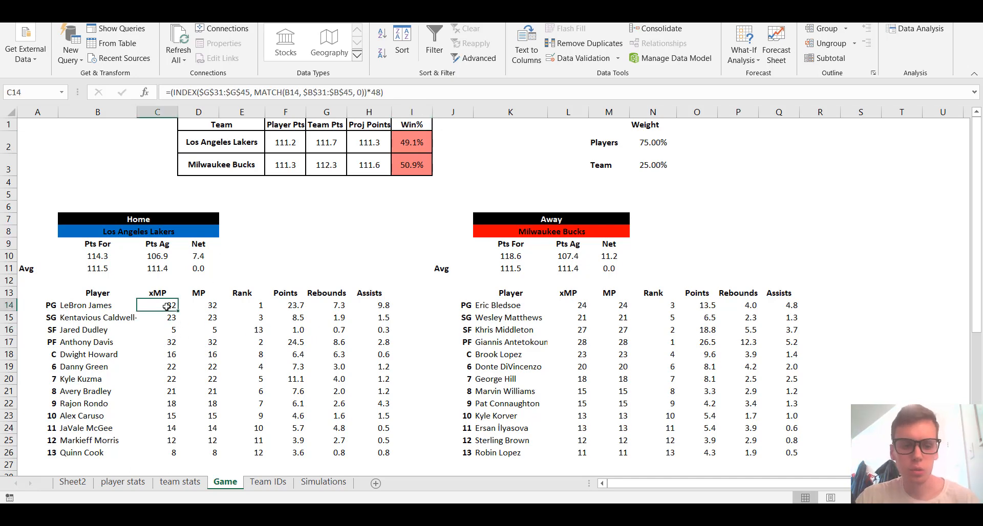
scroll(165, 335, down, 1)
click(167, 307)
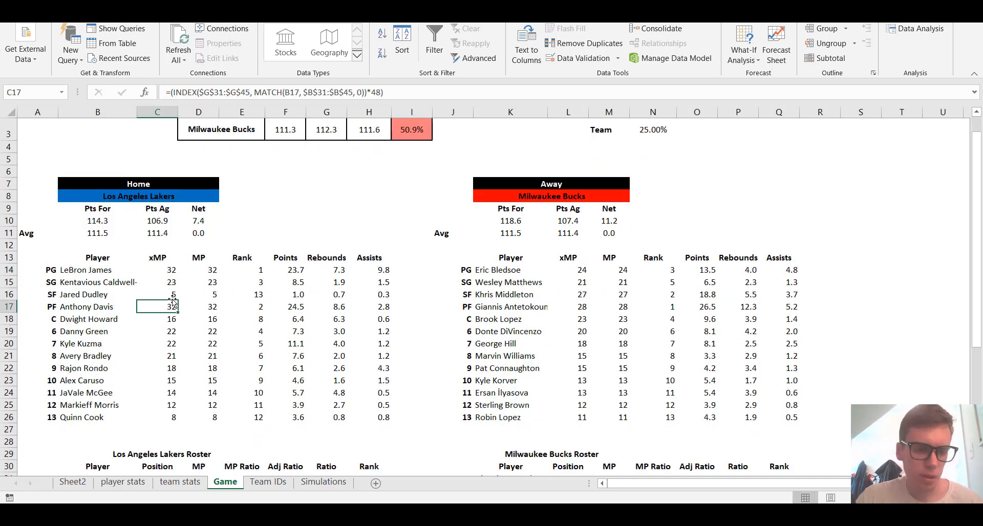
click(173, 296)
scroll(192, 288, down, 3)
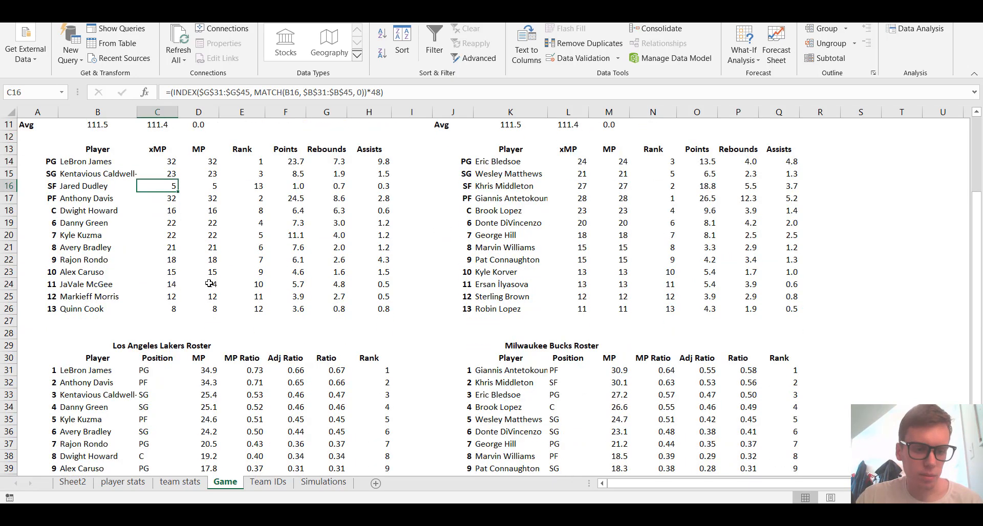
scroll(174, 222, up, 2)
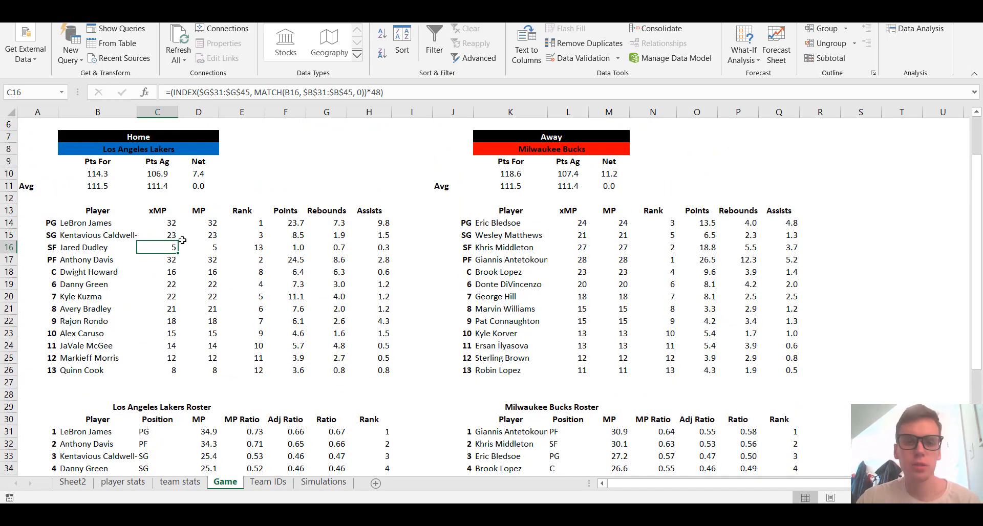
scroll(172, 249, down, 2)
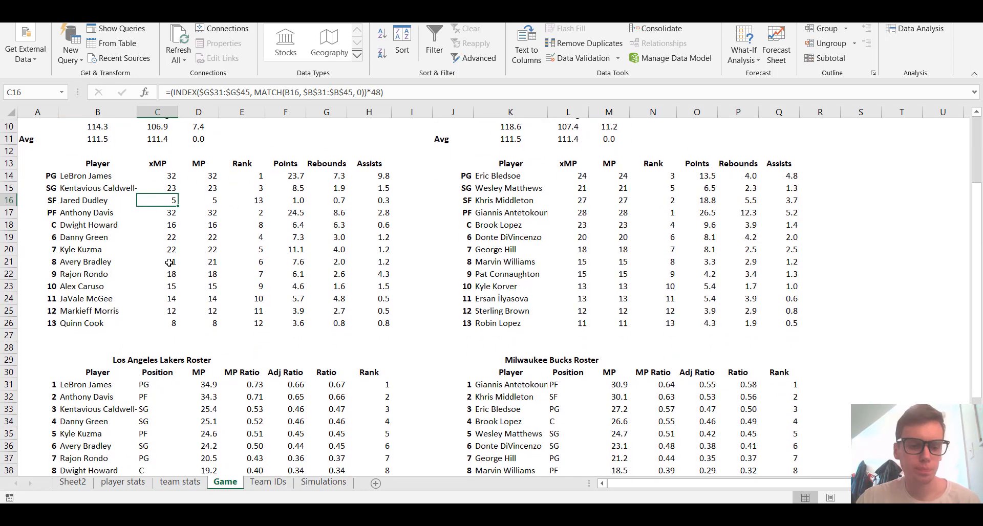
scroll(173, 277, down, 1)
scroll(172, 277, up, 1)
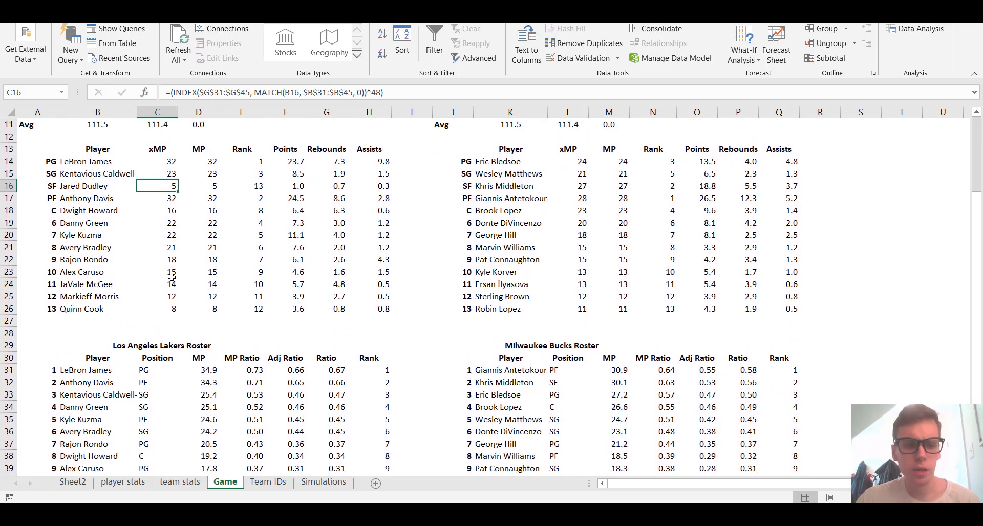
scroll(172, 278, down, 1)
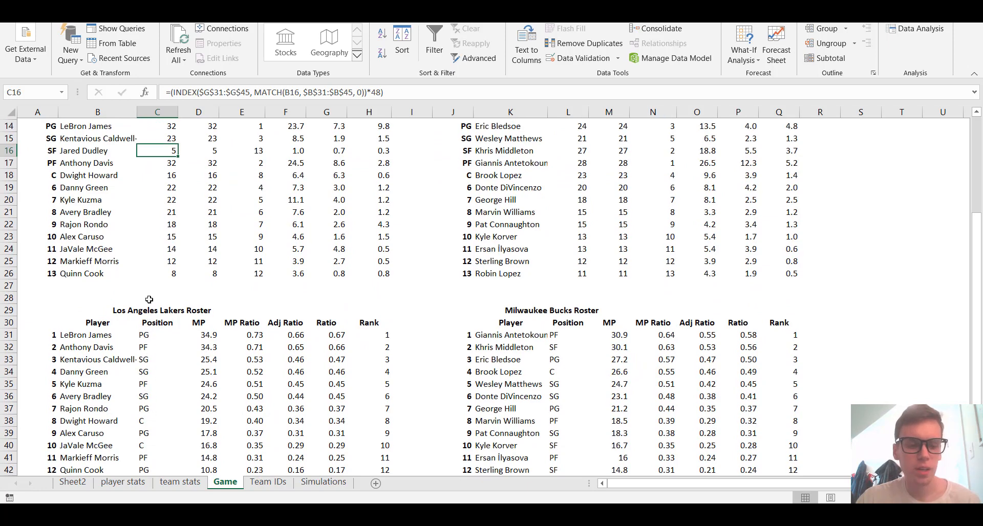
scroll(148, 297, up, 1)
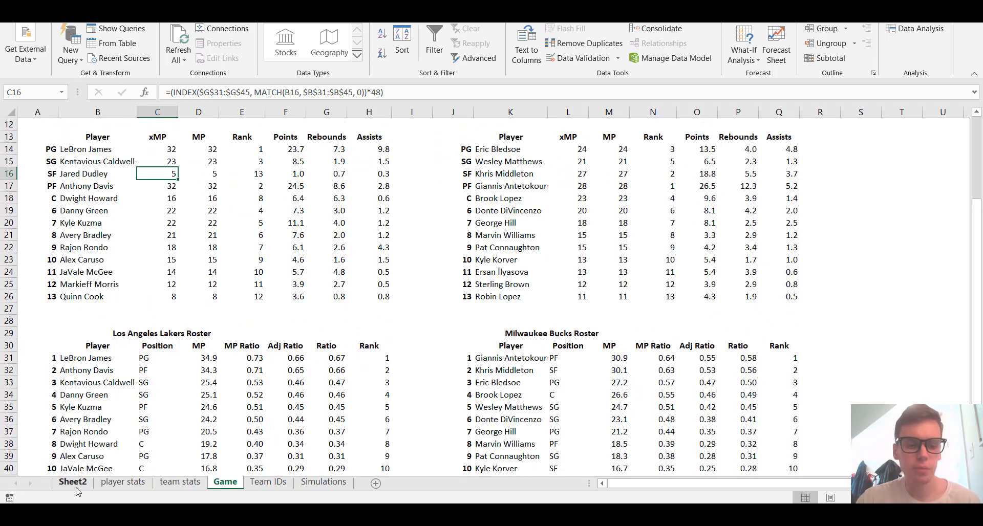
- Search the player stats sheet for "lal" to locate the Lakers' LeBron James row
click(123, 482)
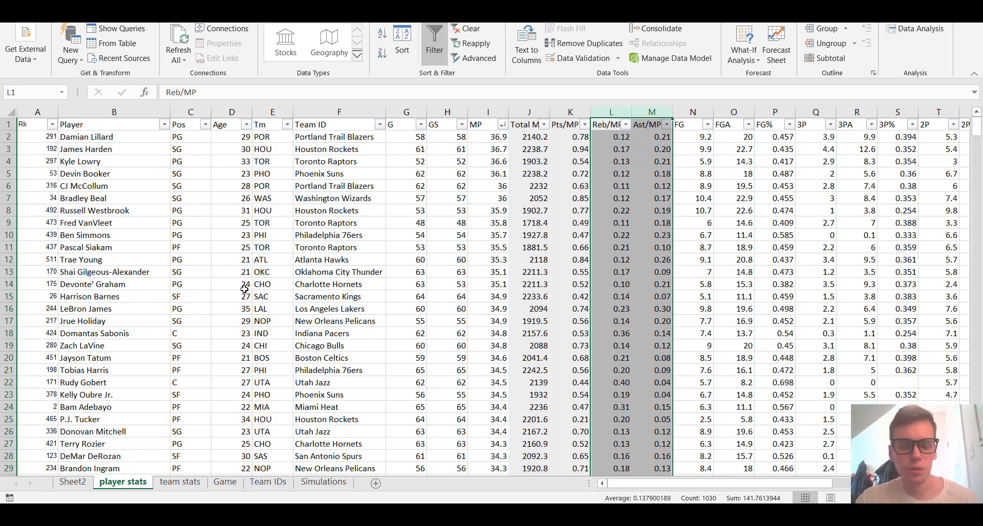
click(280, 262)
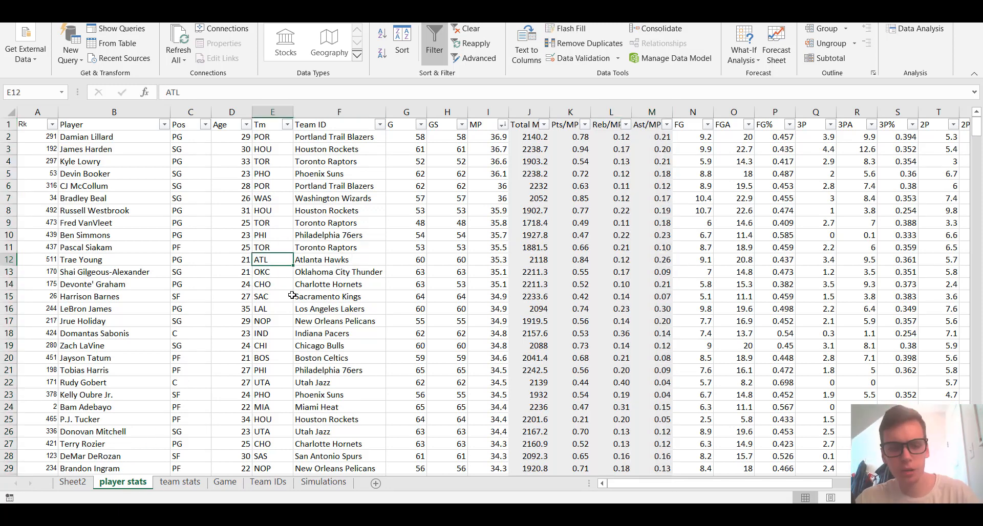
key(ctrl+f)
text(lal)
key(Caps_Lock)
key(Return)
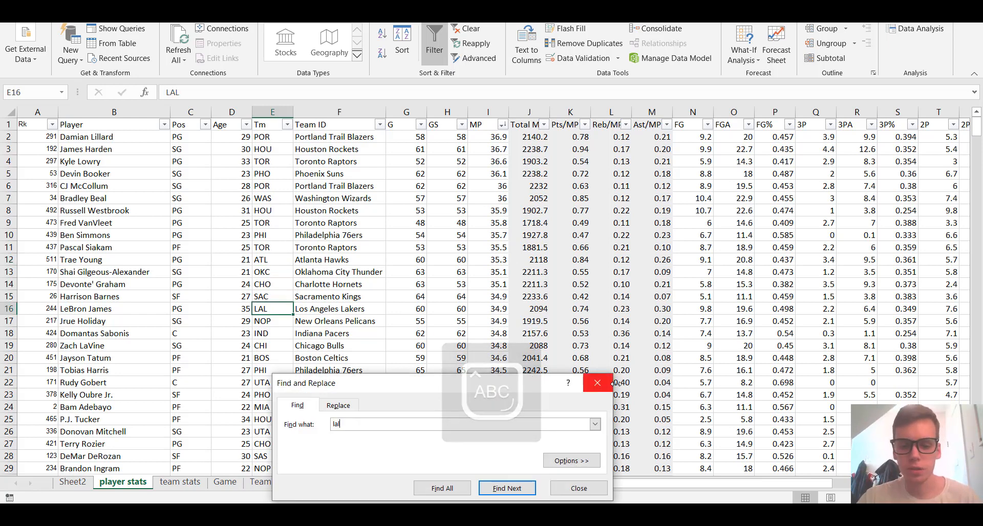
key(Escape)
- Set LeBron James's Pos in C16 of the player stats sheet to SF
click(190, 308)
key(Caps_Lock)
text(s)
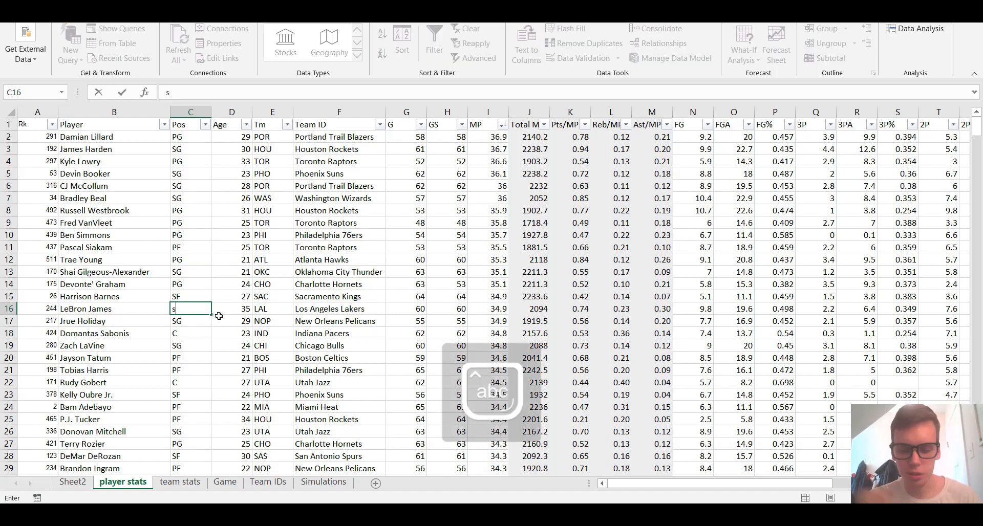
key(BackSpace)
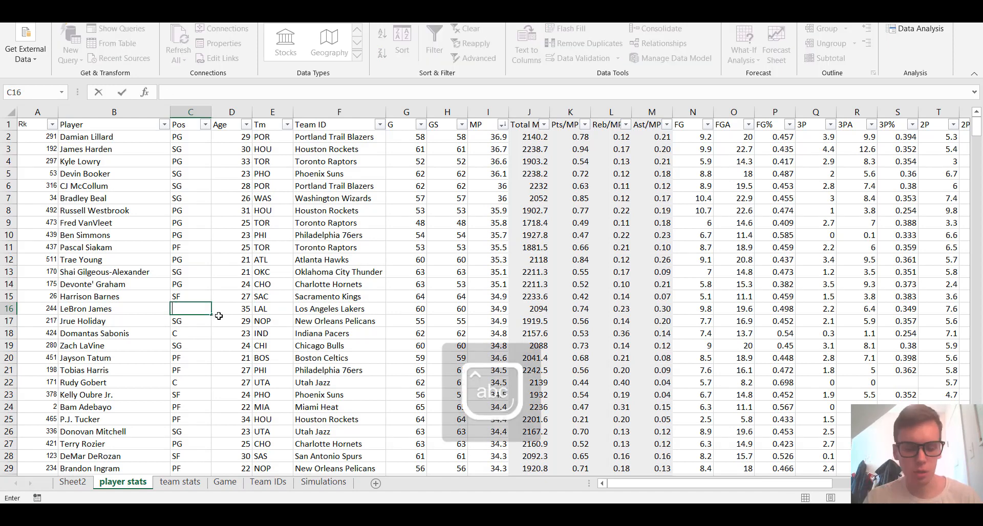
key(Caps_Lock)
text(SF)
key(Caps_Lock)
key(Return)
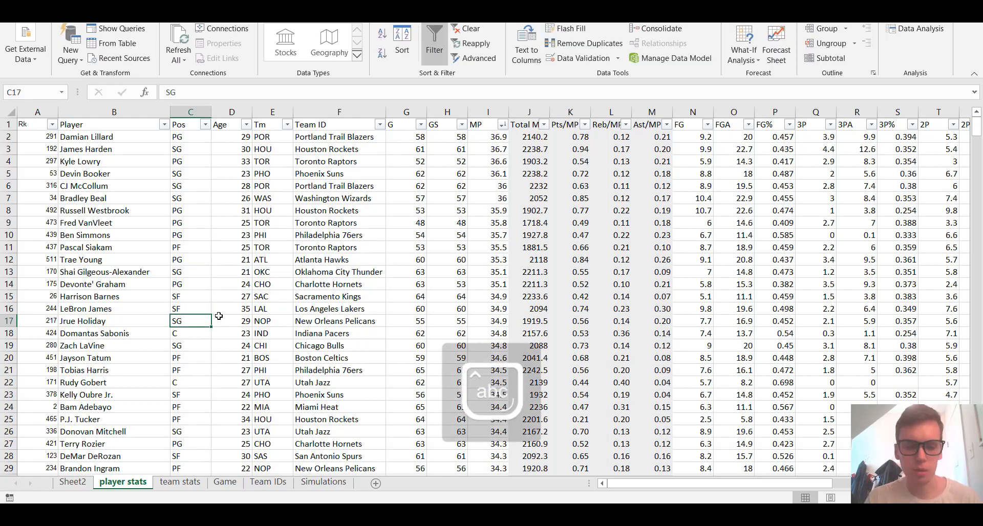
- Return to the Game sheet and check the Lakers' lineup with LeBron James listed as small forward
click(180, 482)
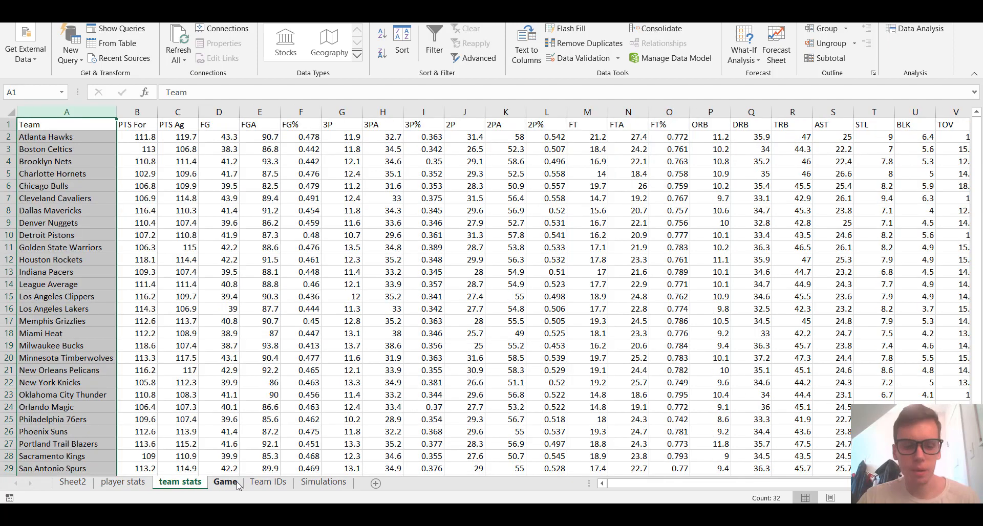
click(239, 484)
scroll(277, 461, up, 3)
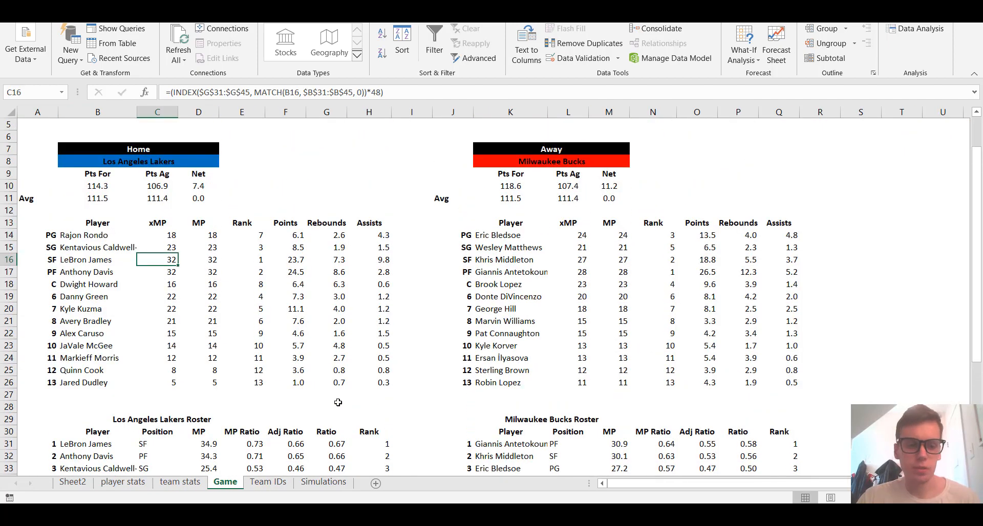
scroll(272, 345, up, 1)
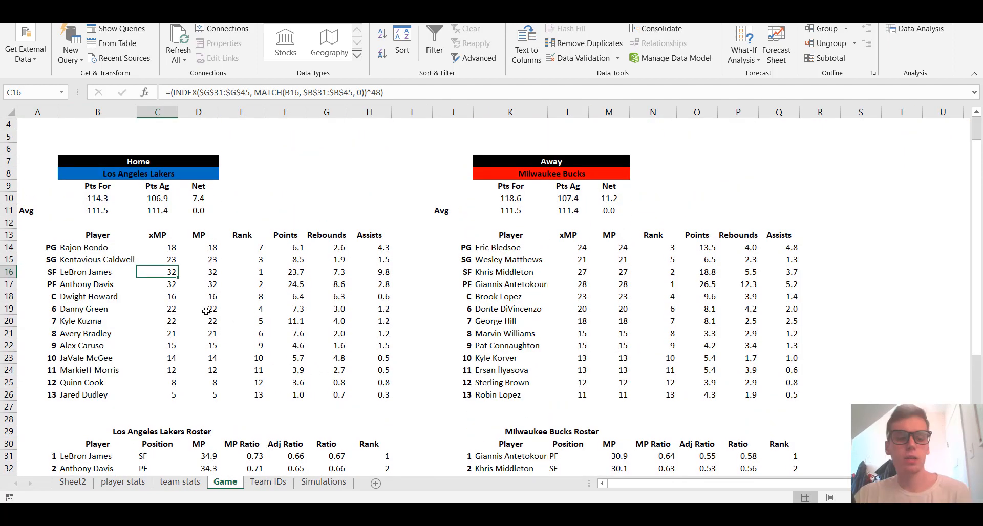
- Review the xMP formulas of the Lakers' starters and bench players in C14 through C26
click(169, 296)
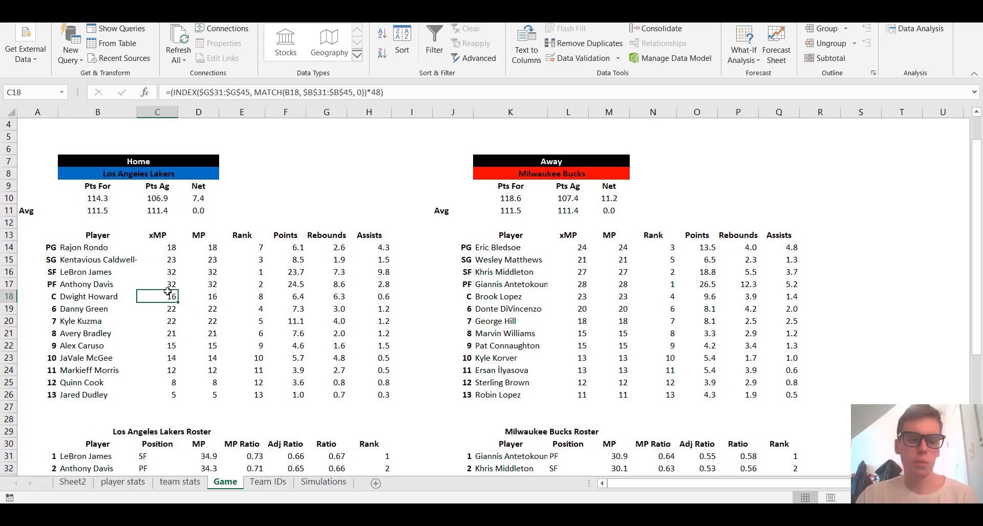
click(170, 249)
click(170, 260)
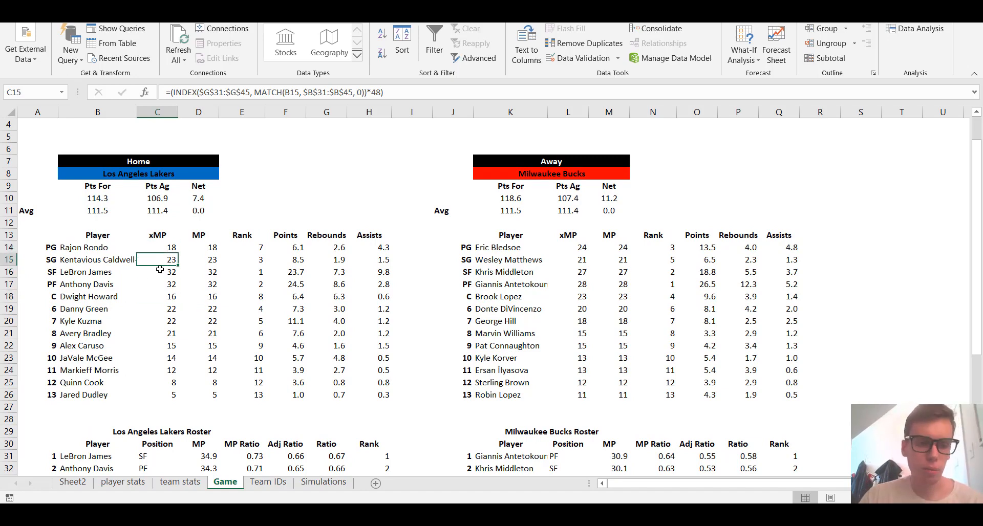
click(163, 273)
click(168, 284)
click(169, 308)
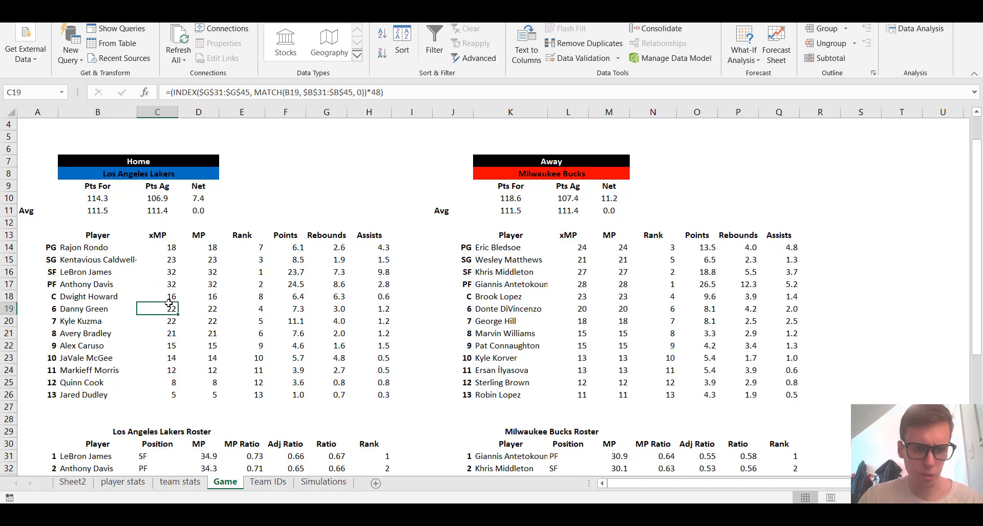
click(170, 297)
scroll(173, 303, down, 1)
click(172, 300)
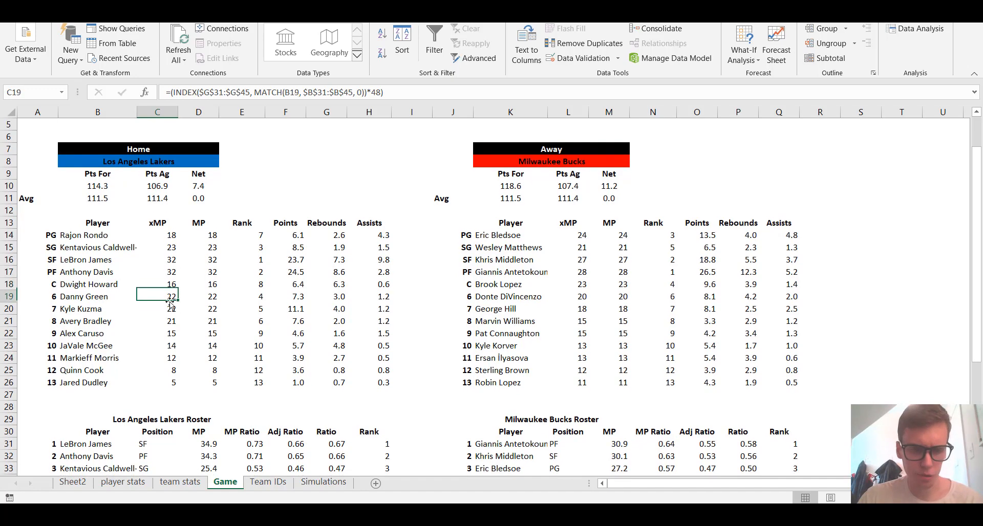
click(171, 306)
click(169, 321)
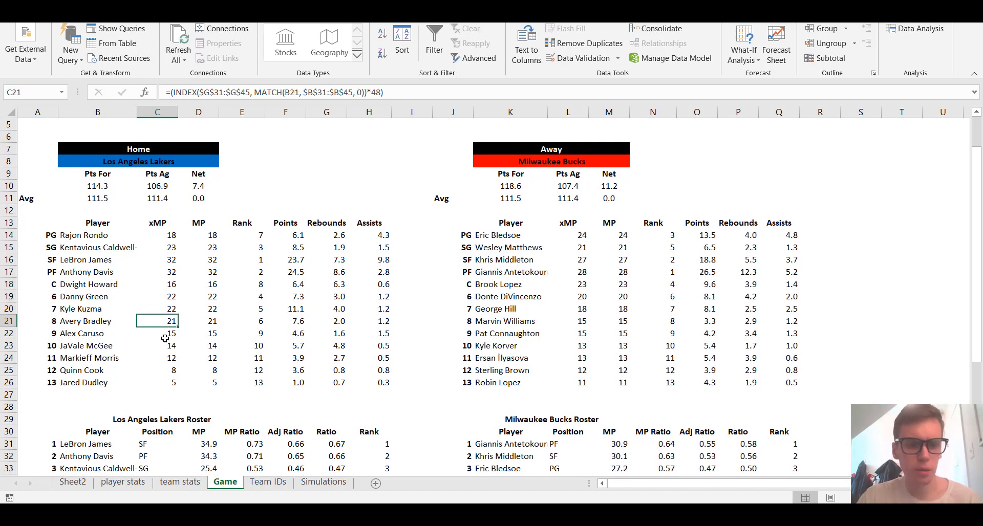
click(175, 383)
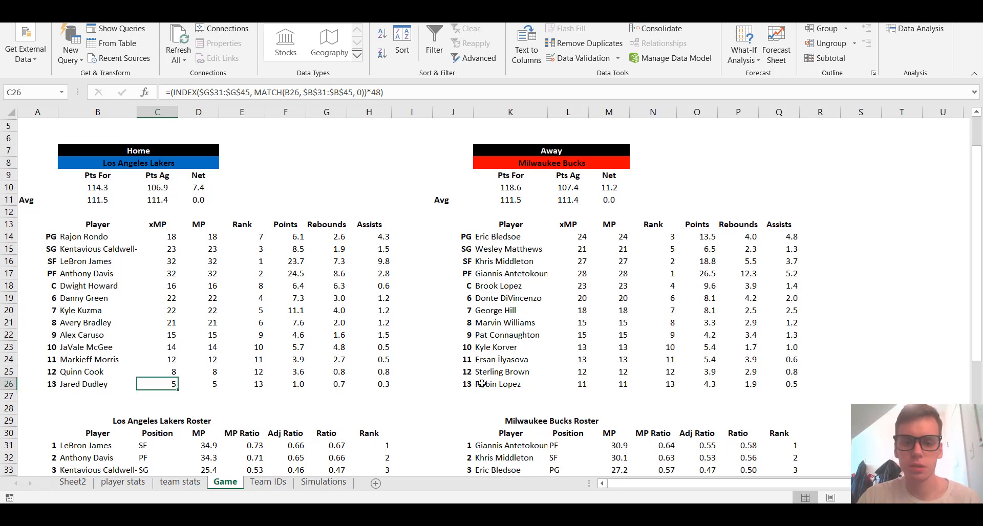
- Review the Bucks' away lineup formulas in K15 through K18 of the Game sheet
scroll(517, 369, up, 1)
scroll(523, 318, up, 1)
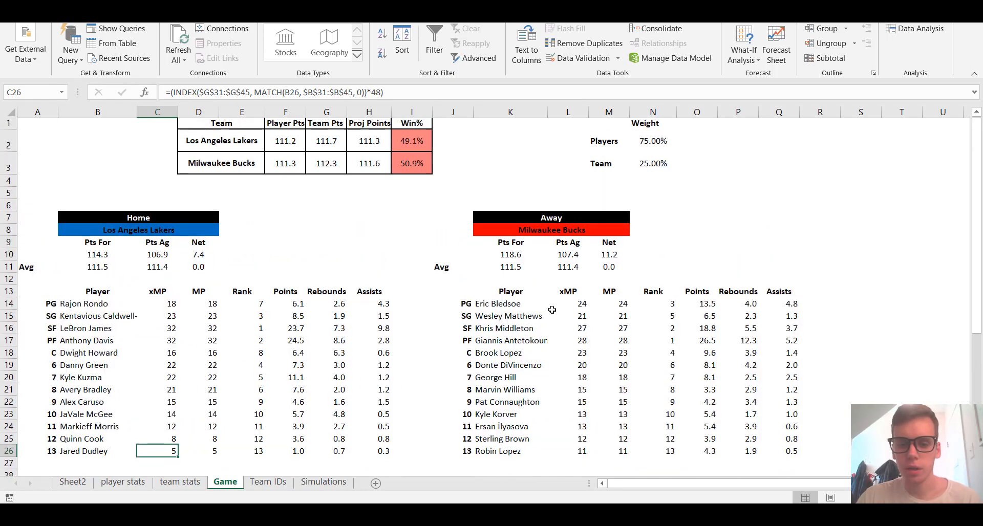
scroll(535, 300, down, 2)
scroll(542, 286, up, 1)
click(543, 284)
click(540, 295)
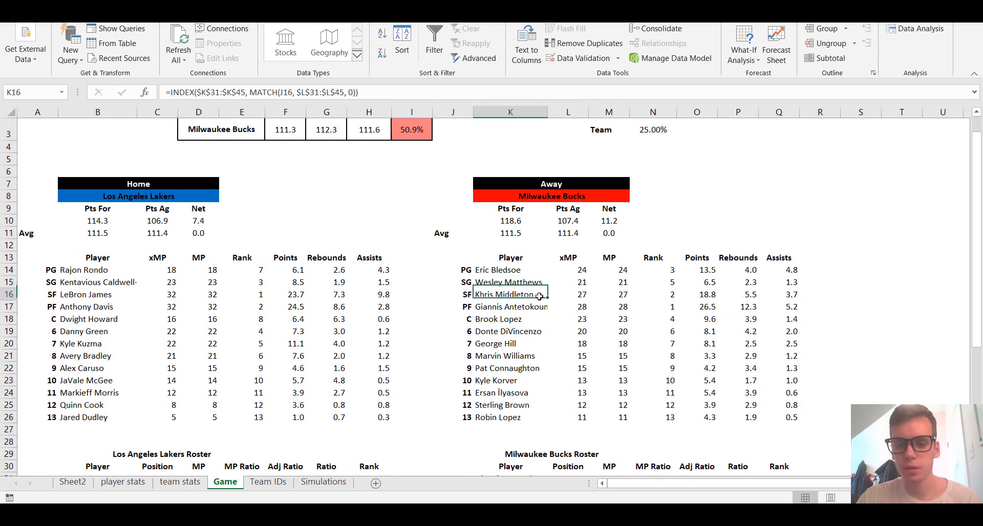
click(538, 309)
click(535, 319)
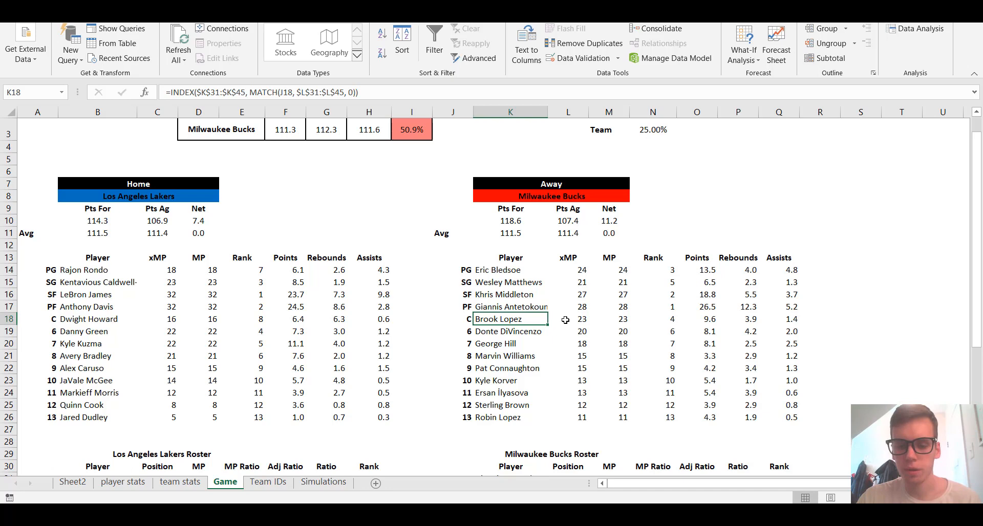
scroll(568, 319, up, 1)
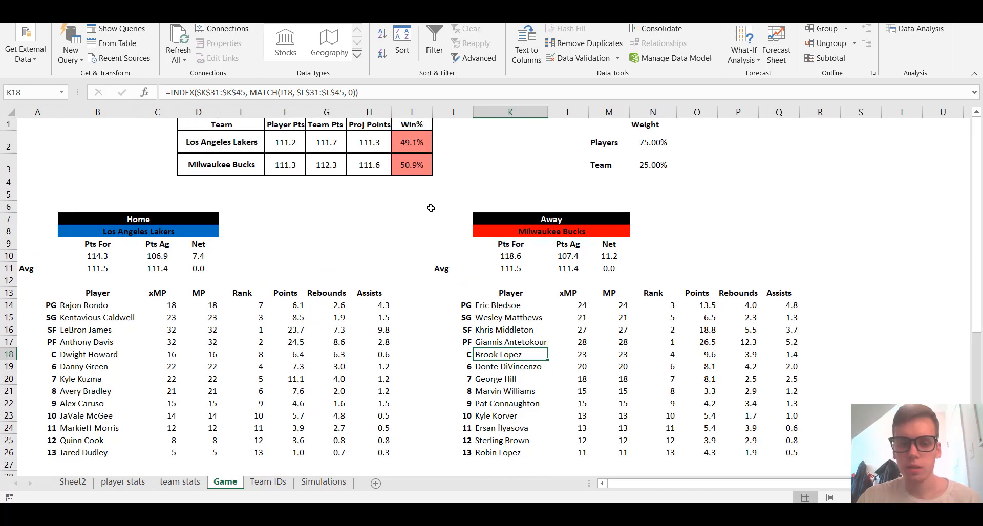
- Set LeBron James's xMP in C16 to 0 to simulate the Lakers playing without him
click(163, 332)
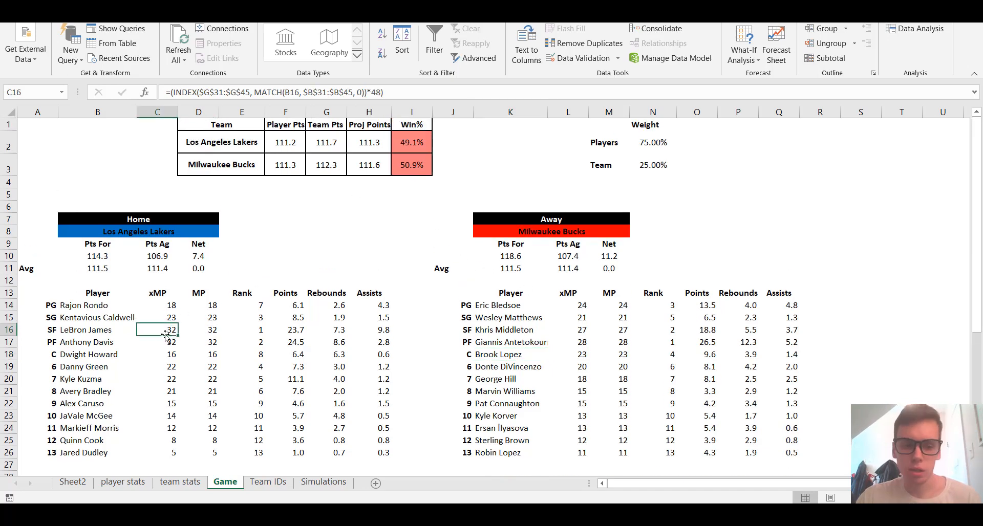
key(Delete)
text(0)
key(Return)
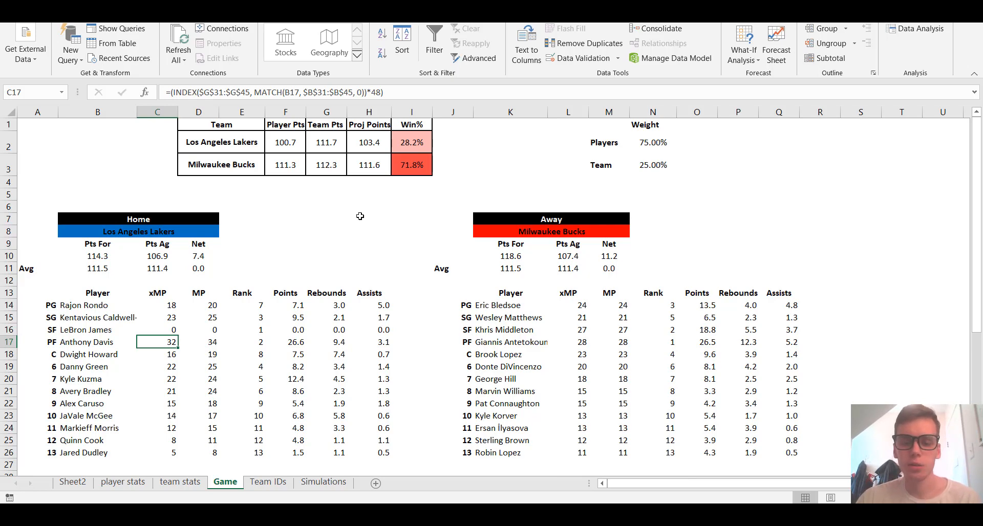
- Check both teams' Win% formulas in I2 and I3 and the Bucks' projected points formula in H3
click(404, 142)
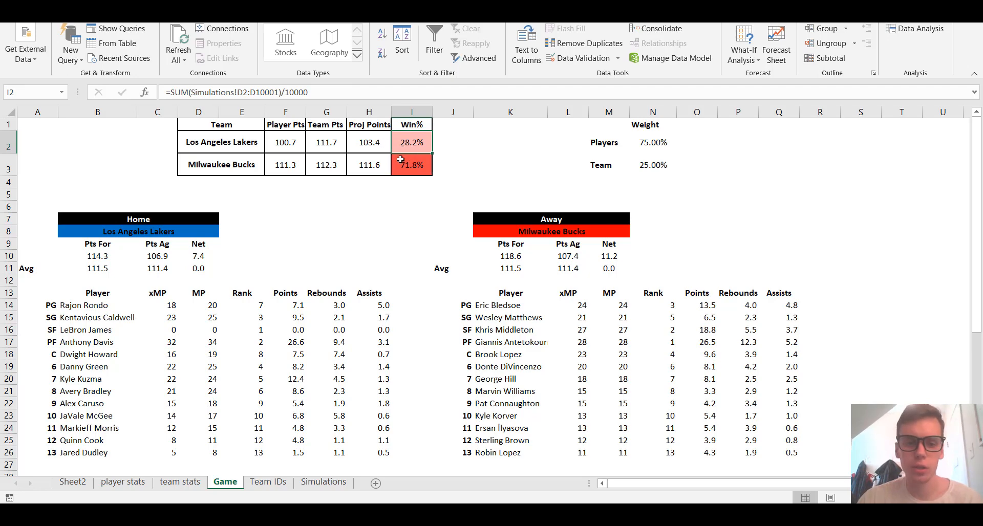
click(404, 167)
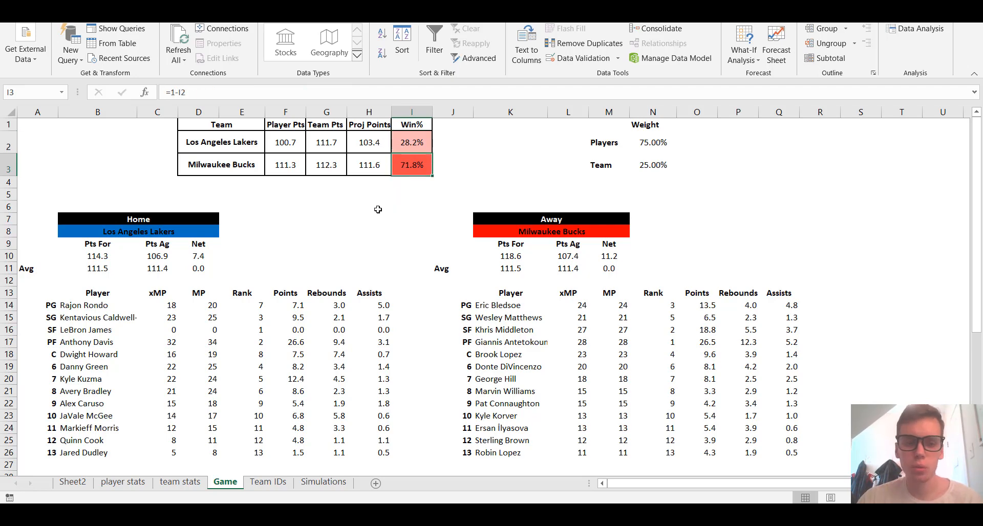
click(361, 167)
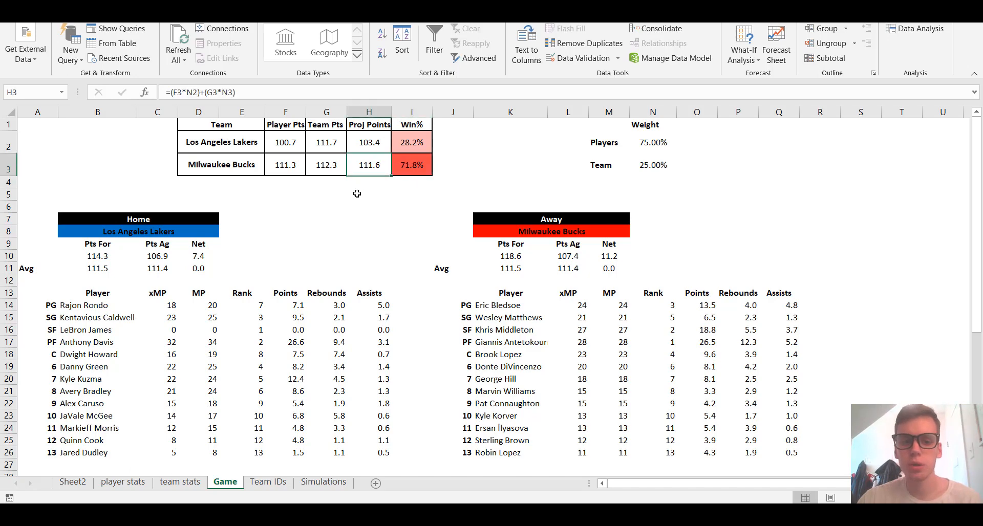
- Set the Players weight in N2 to 40% and check the Bucks' Win% in I3
click(649, 145)
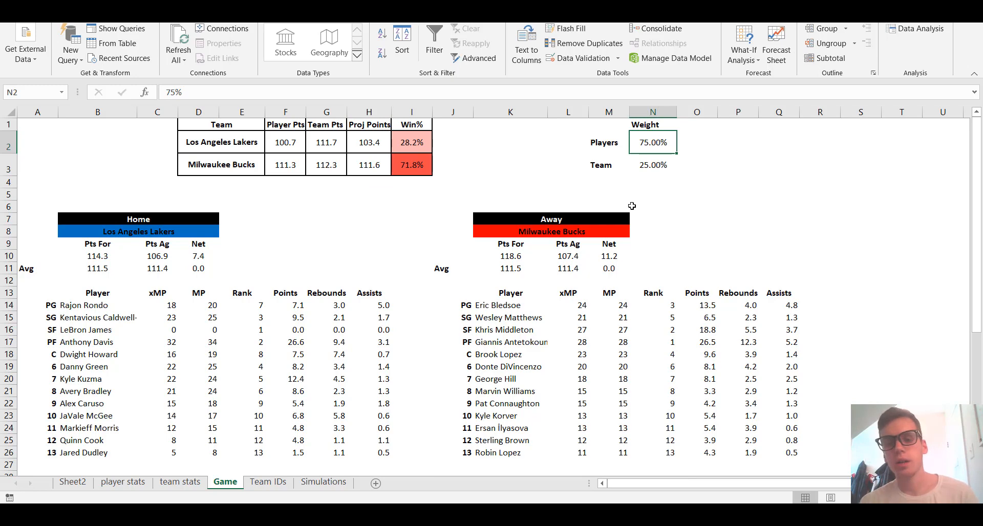
text(.4)
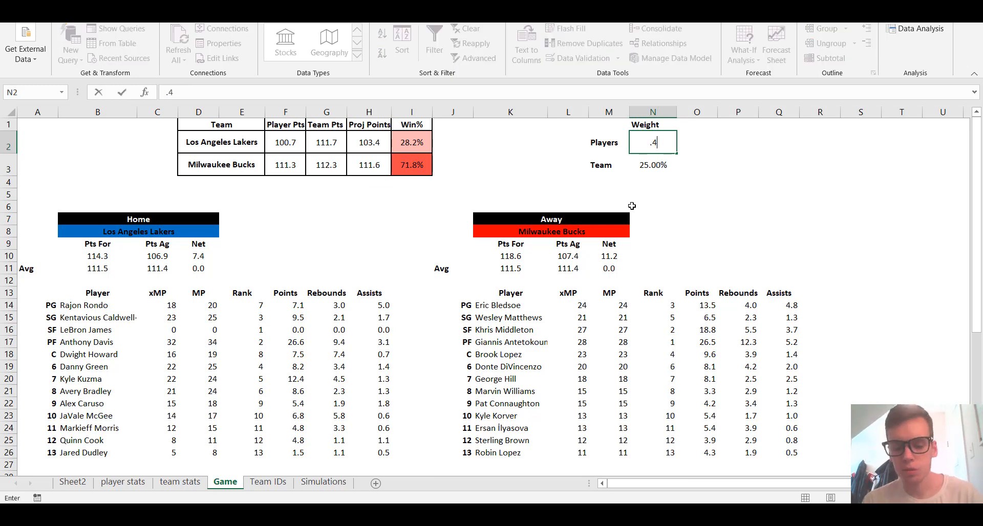
key(Return)
key(Left)
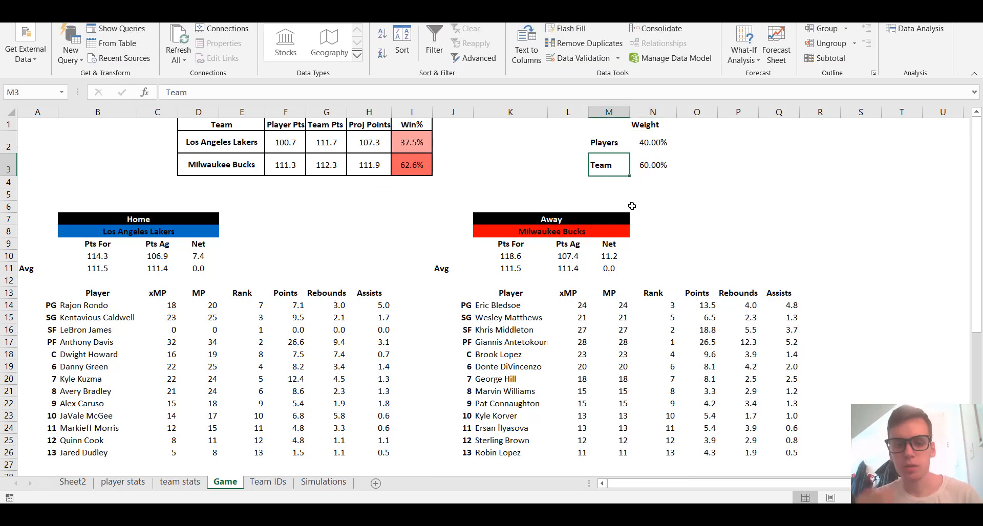
click(420, 172)
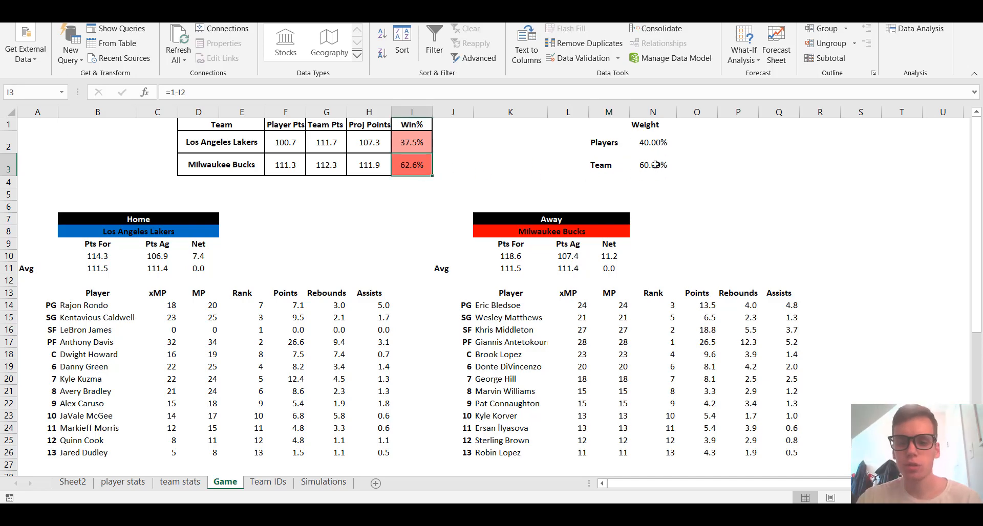
- Inspect how the Lakers' projected points formula in H2 combines player and team points with the weights
click(651, 143)
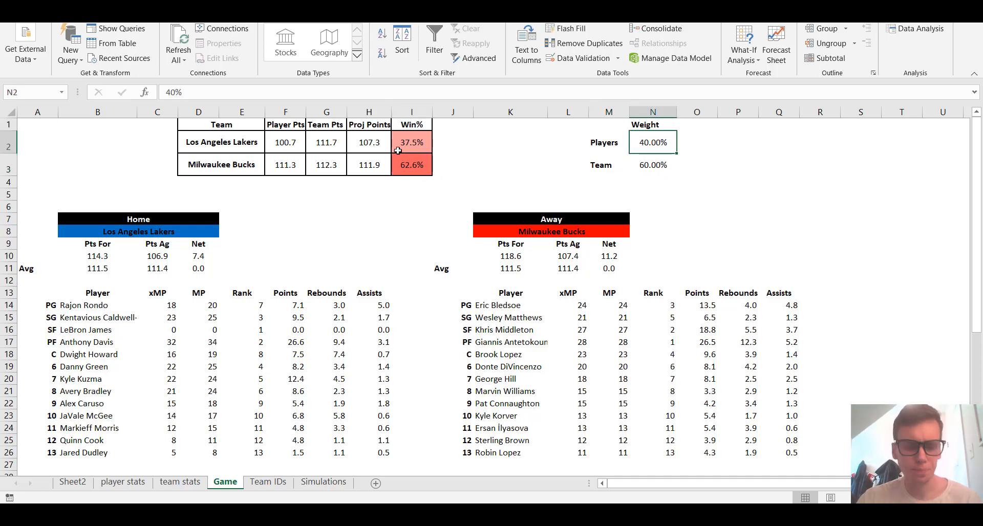
click(369, 143)
click(275, 97)
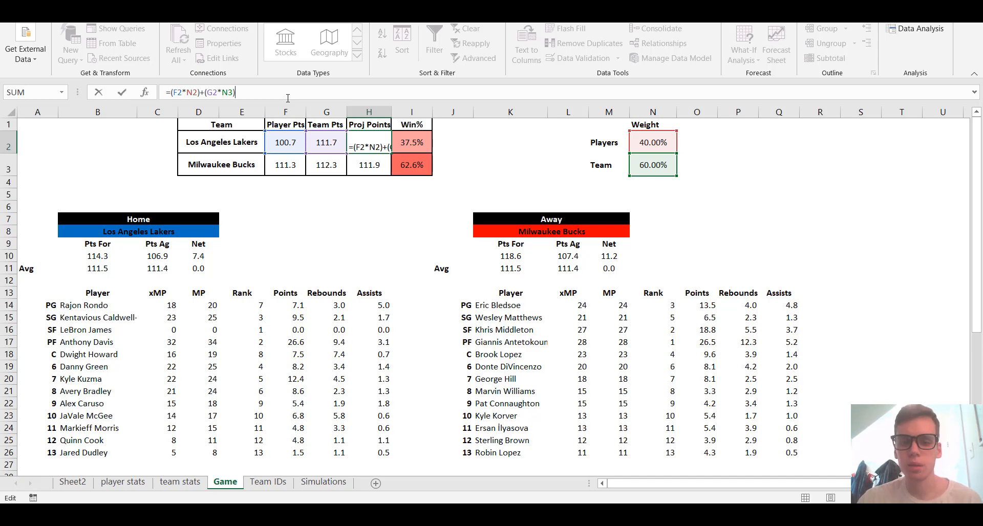
key(Return)
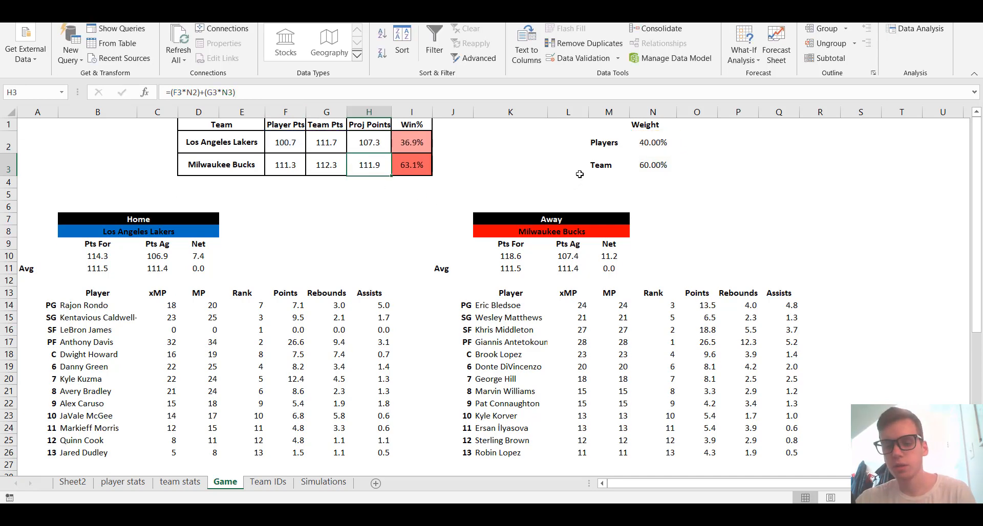
- Set the Players weight in N2 to 60% and check the Bucks' Win% with LeBron James out
click(638, 140)
text(60)
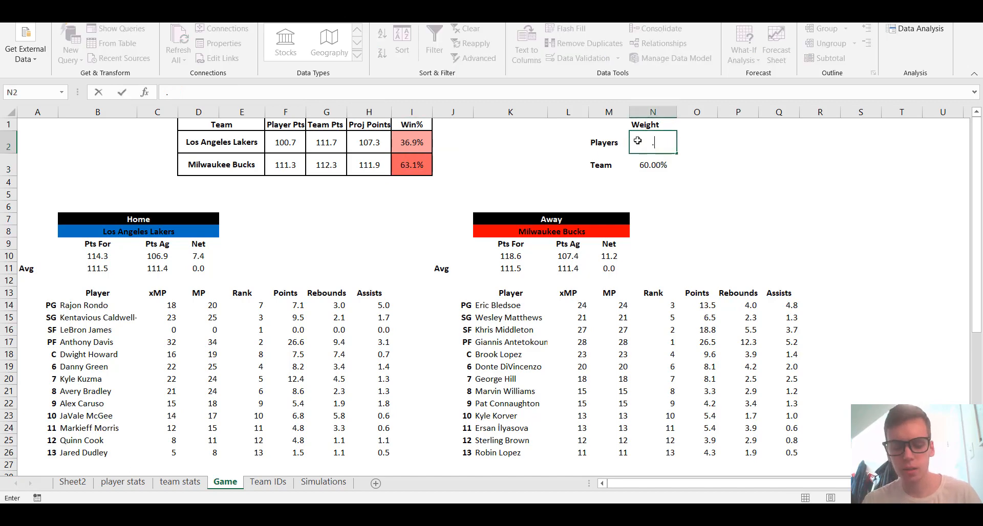
key(Return)
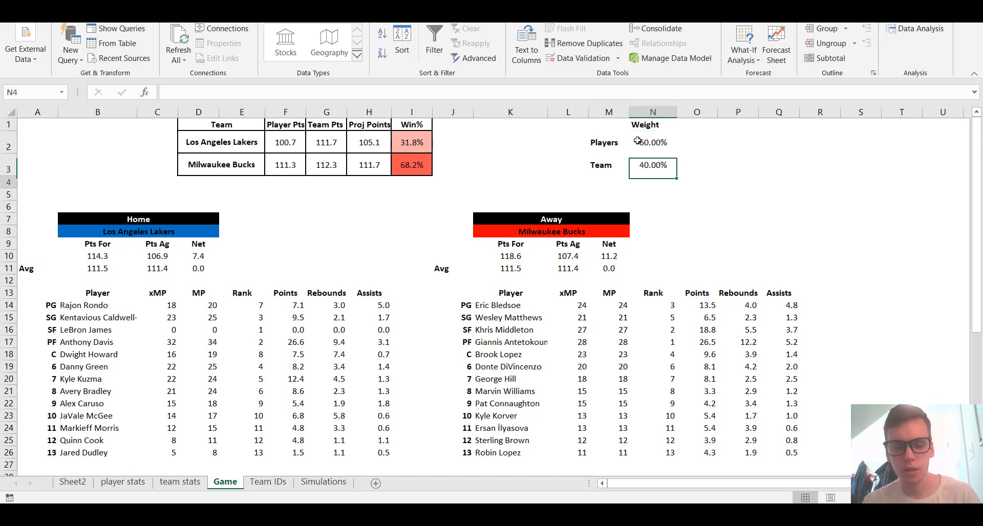
key(Left)
key(Left)
key(Right)
key(Left)
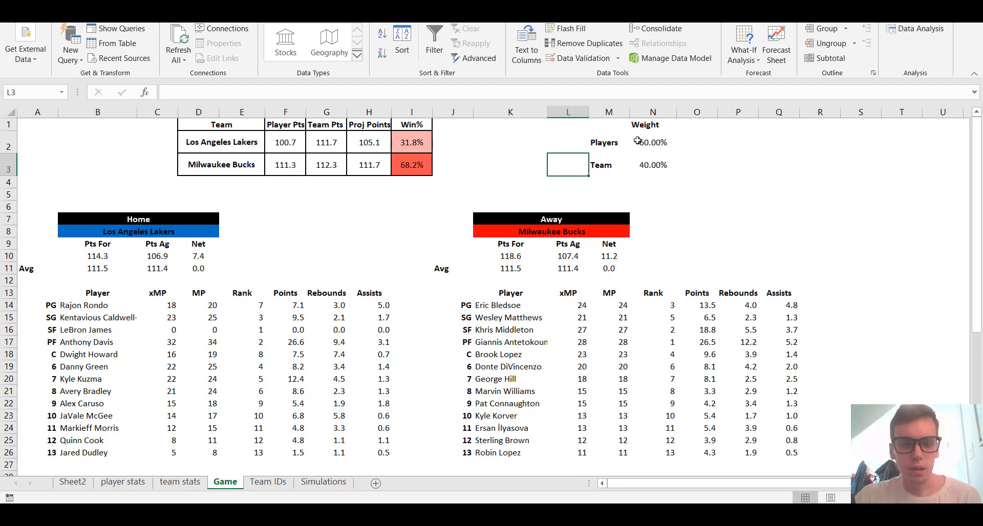
click(410, 156)
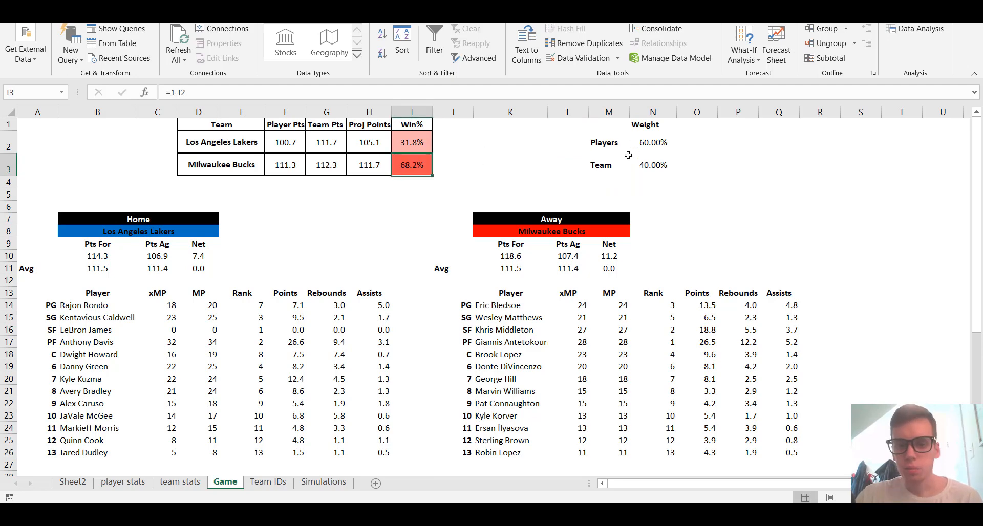
- Undo the Players weight changes and the zero entered for LeBron James's xMP in C16
scroll(357, 282, down, 1)
scroll(295, 276, up, 1)
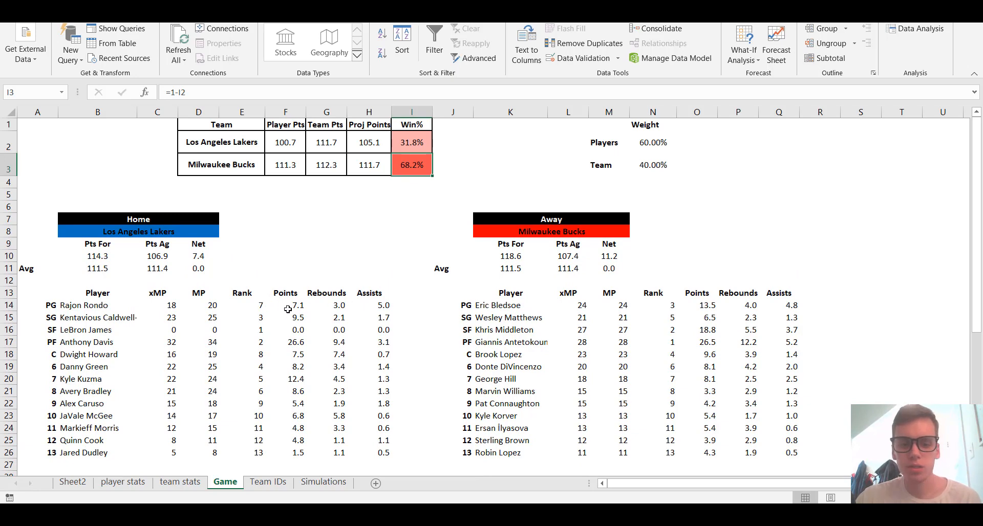
click(174, 330)
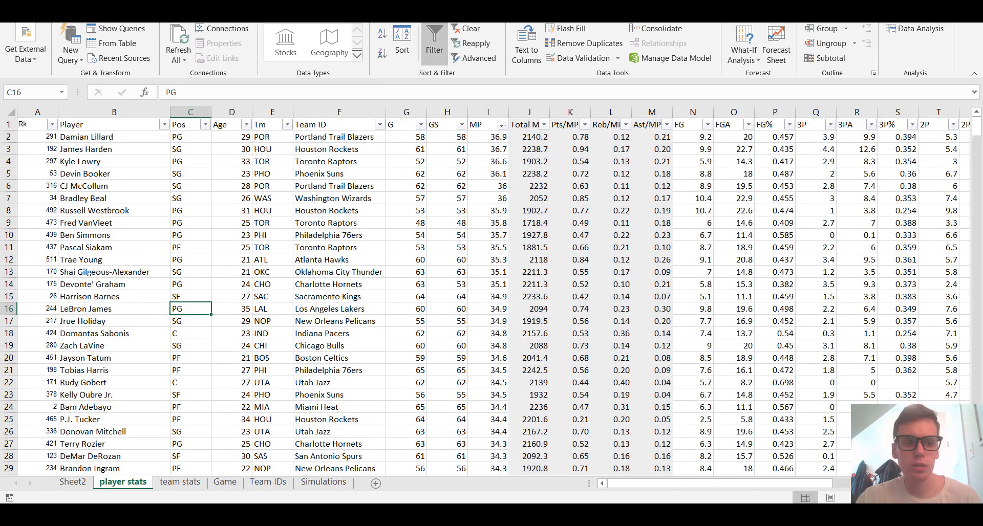
key(ctrl+z)
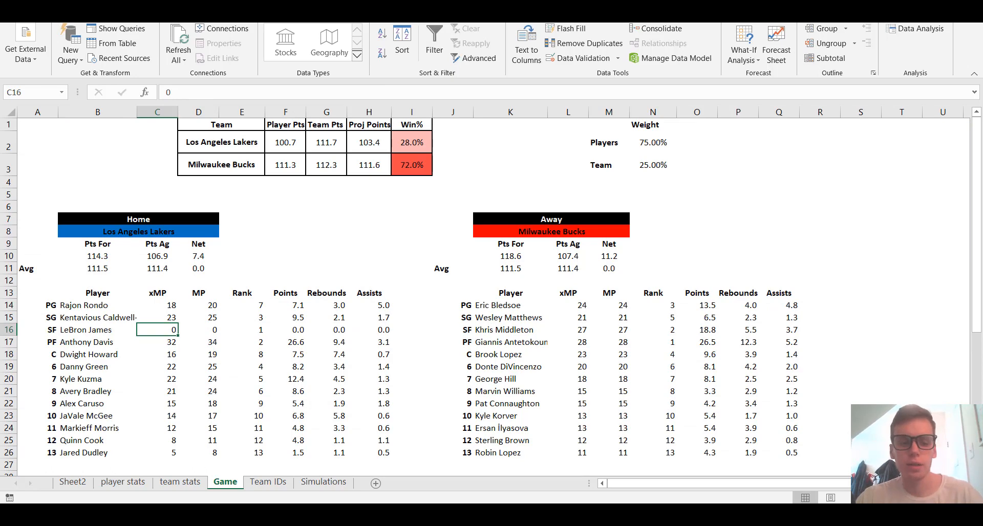
key(ctrl+z)
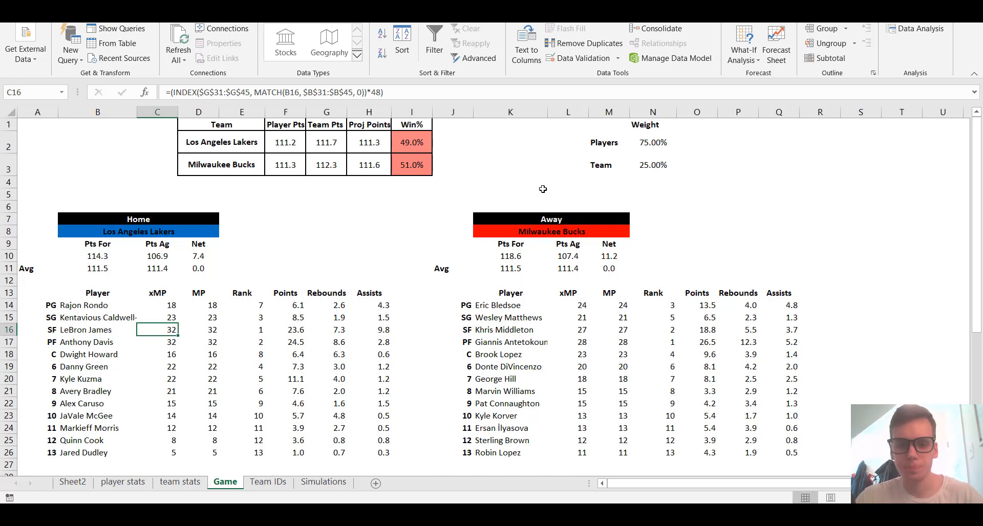
- Set the Players weight in N2 to 60% with the full Lakers lineup in place
click(650, 150)
text(.6)
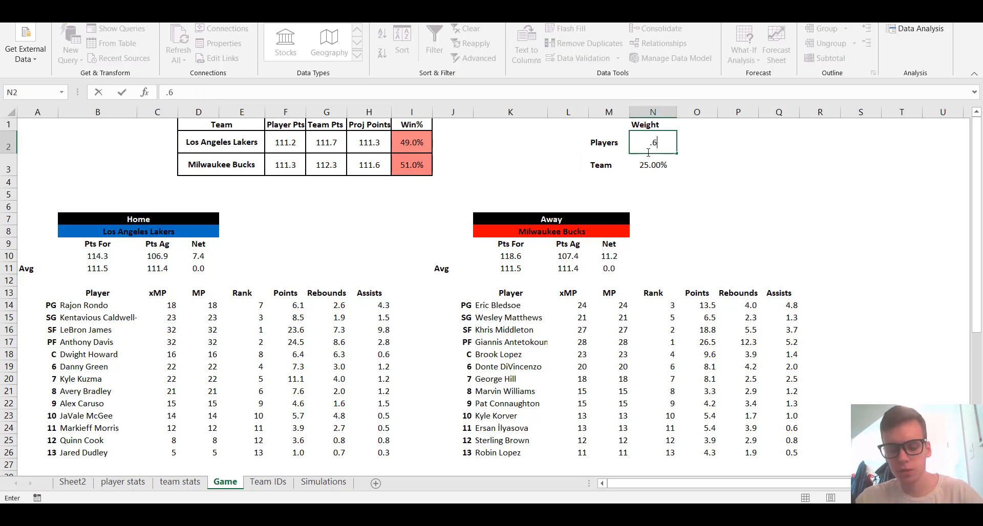
key(Return)
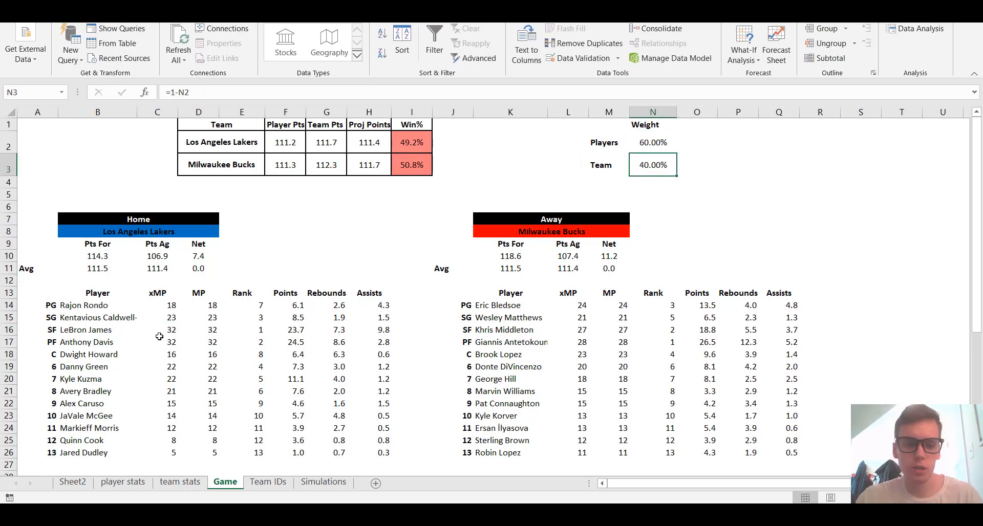
- Set Giannis Antetokounmpo's xMP in L17 to 0, check the win percentages, and undo the change
click(162, 338)
click(578, 344)
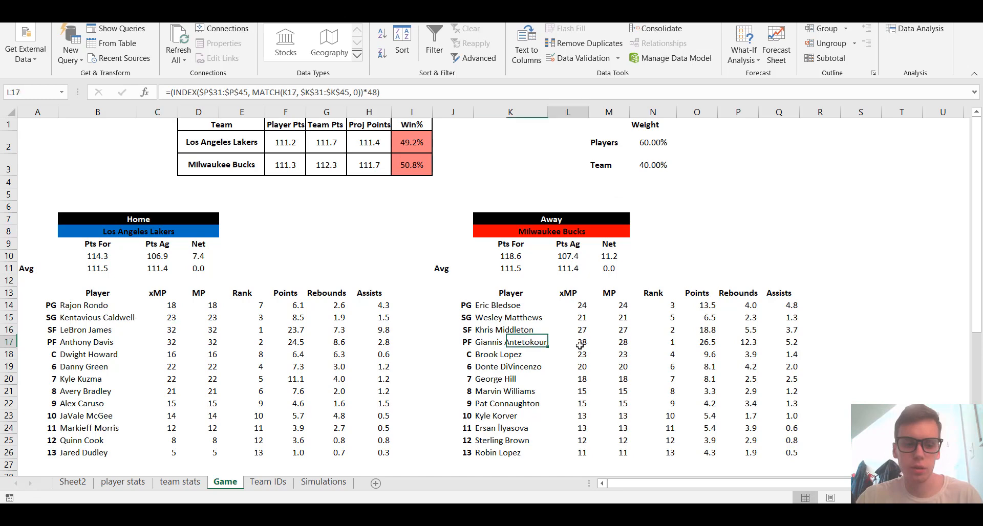
text(0)
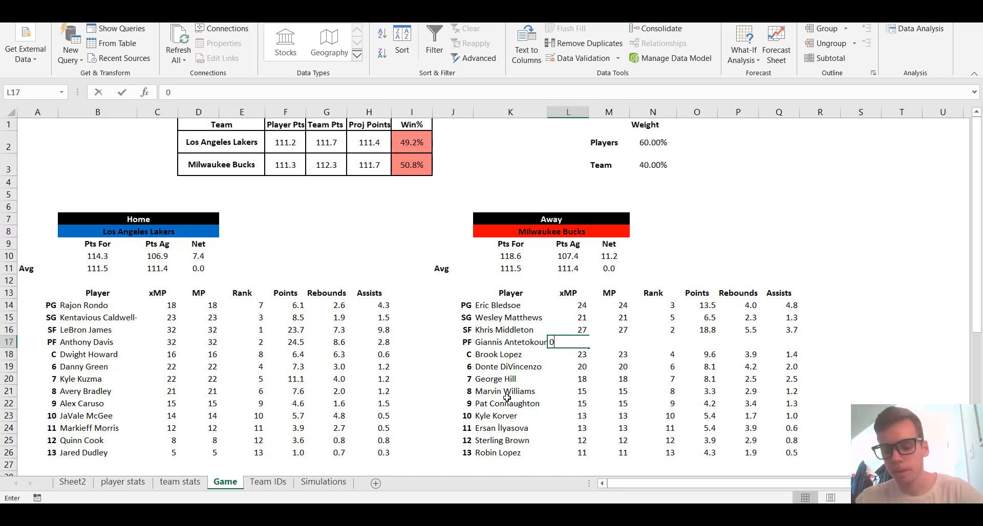
key(Return)
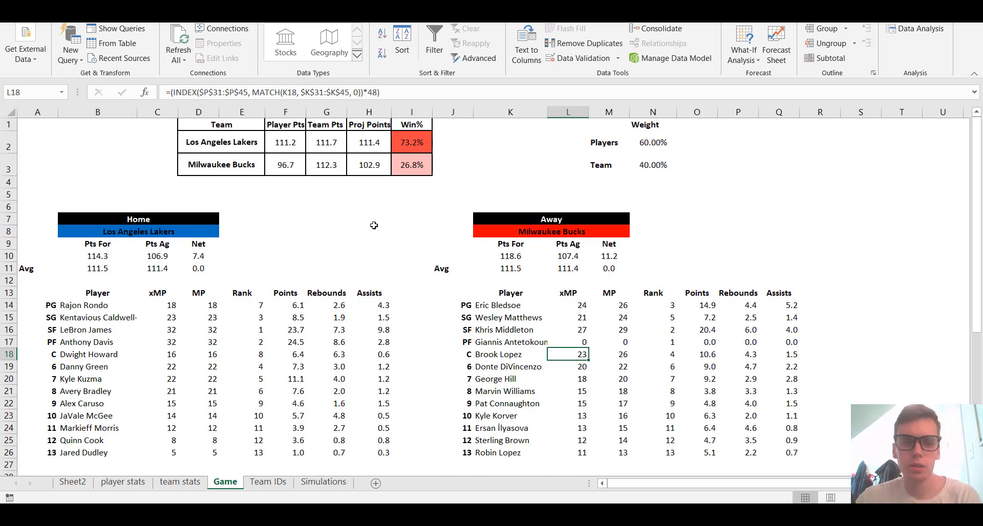
key(ctrl+z)
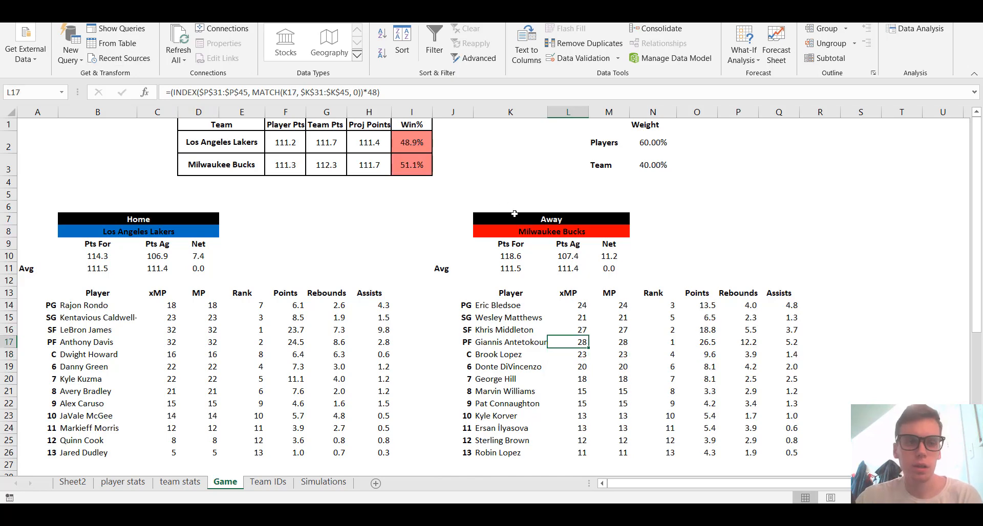
- Change the away team in K8 to New Orleans Pelicans
click(608, 233)
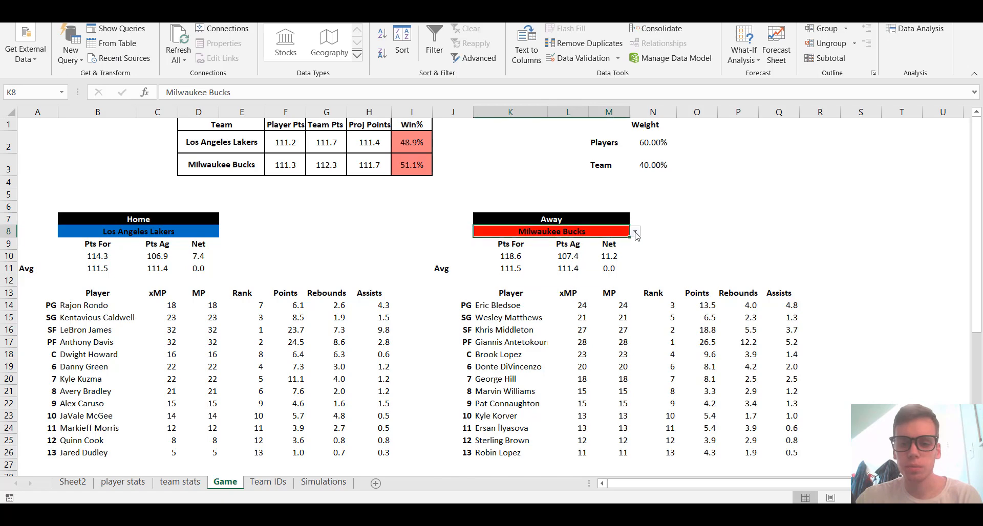
click(635, 233)
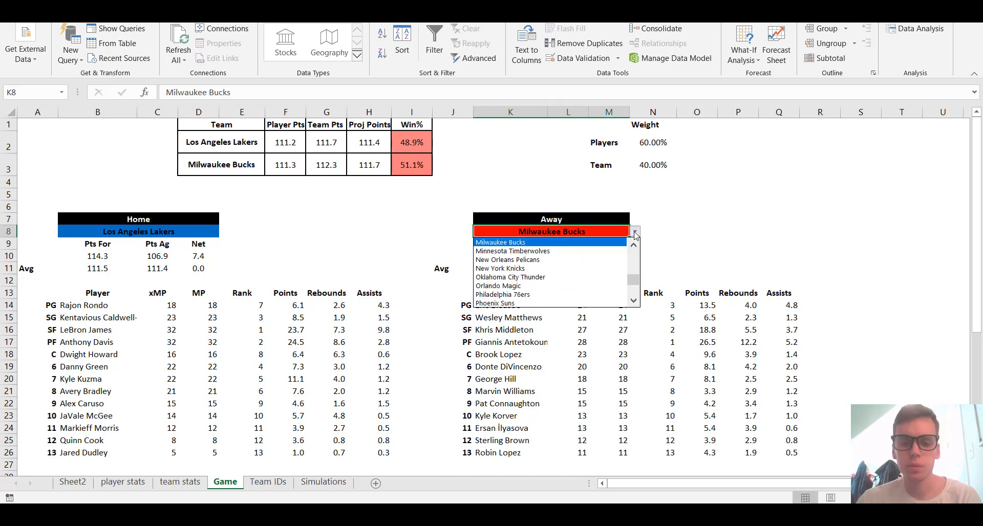
click(585, 262)
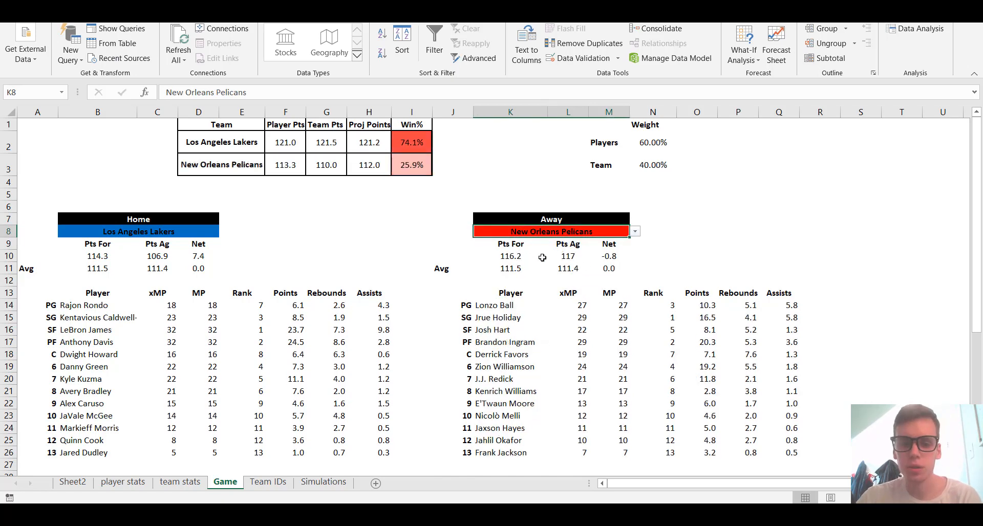
- Change the away team in K8 to Boston Celtics
click(635, 231)
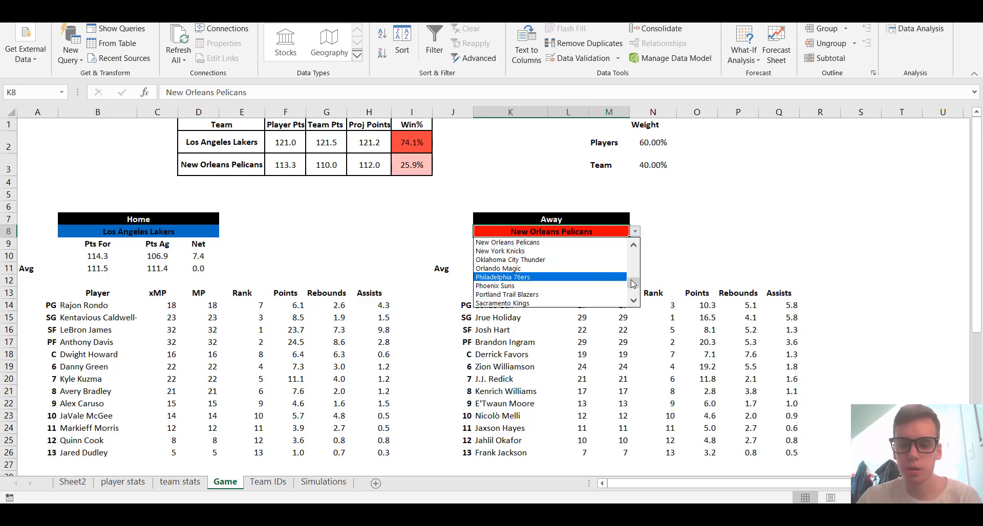
drag(633, 285, 634, 249)
click(558, 251)
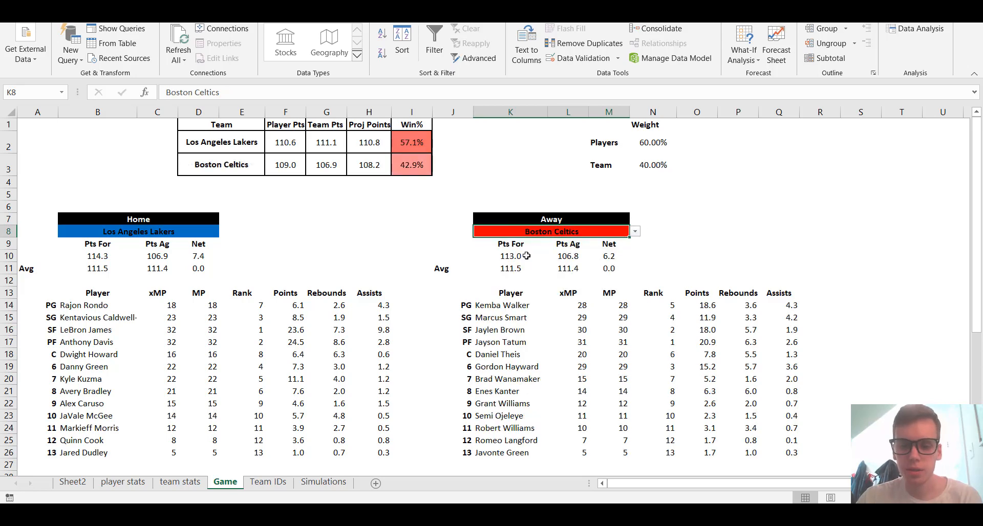
- Set Dwight Howard's xMP in C18 to 0, check the effect on the matchup, and undo the change
click(169, 330)
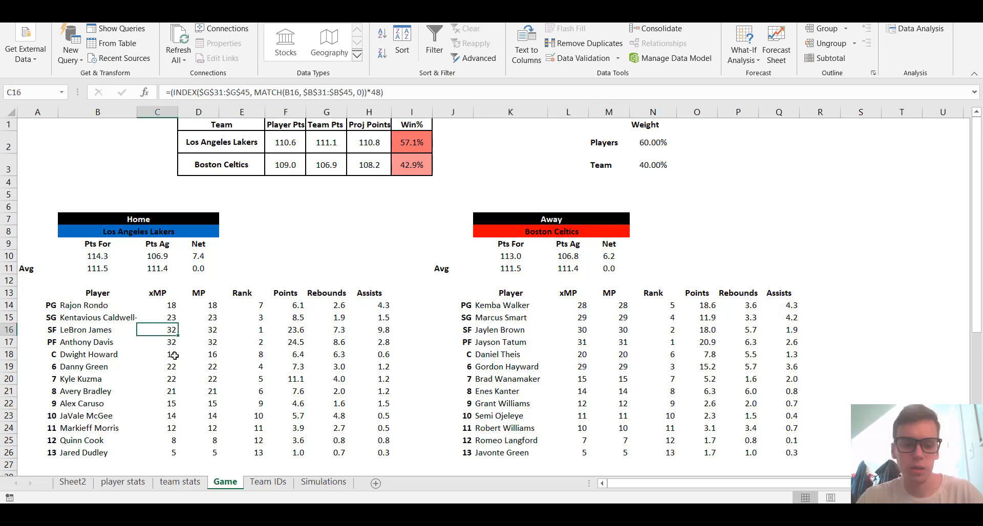
click(169, 342)
text(0)
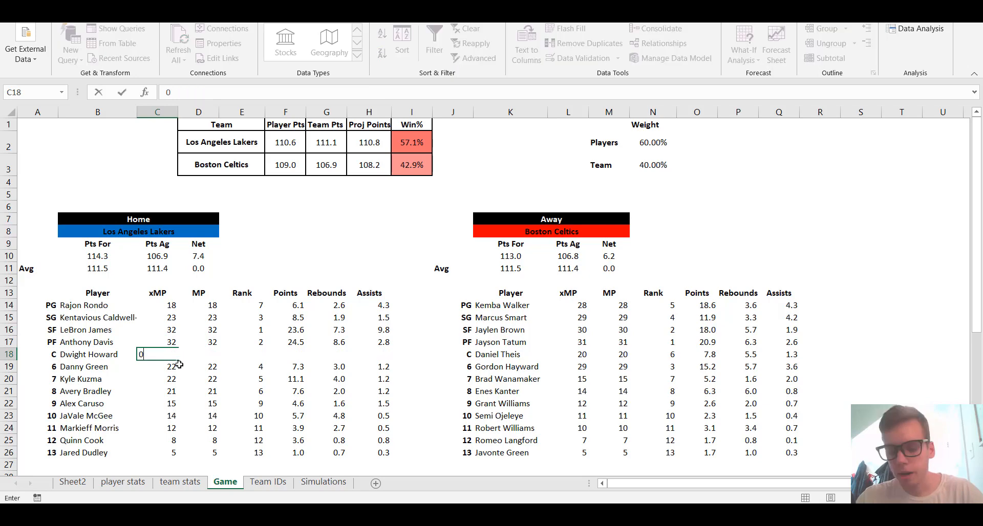
key(Return)
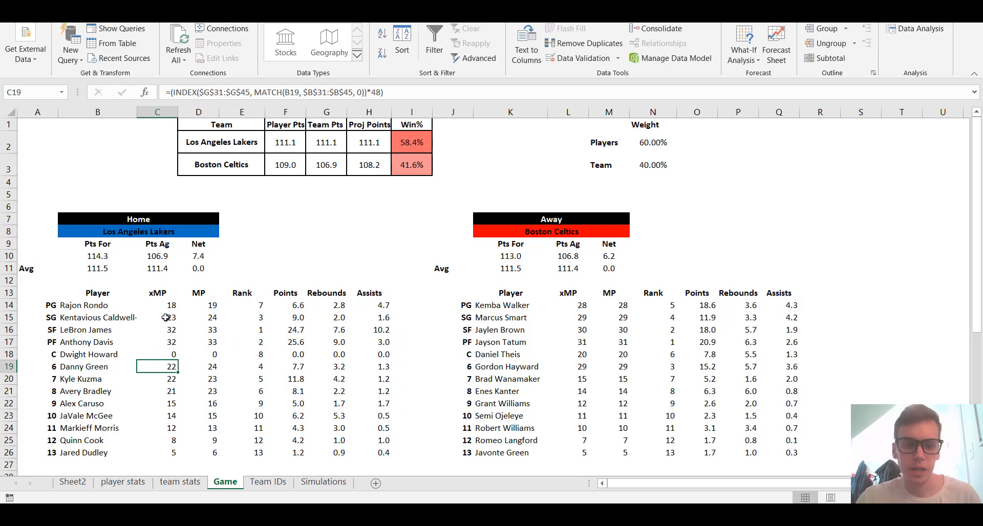
click(174, 353)
key(ctrl+z)
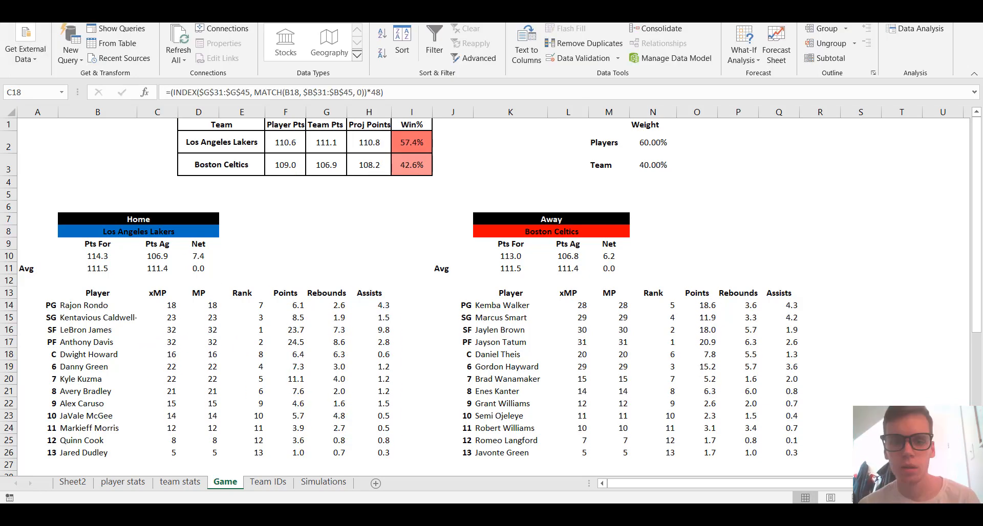